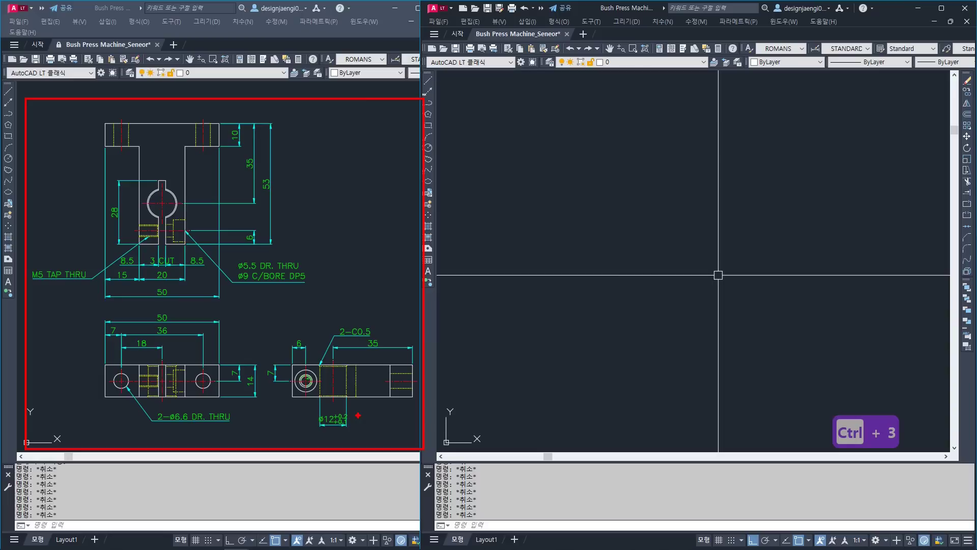
key("Escape")
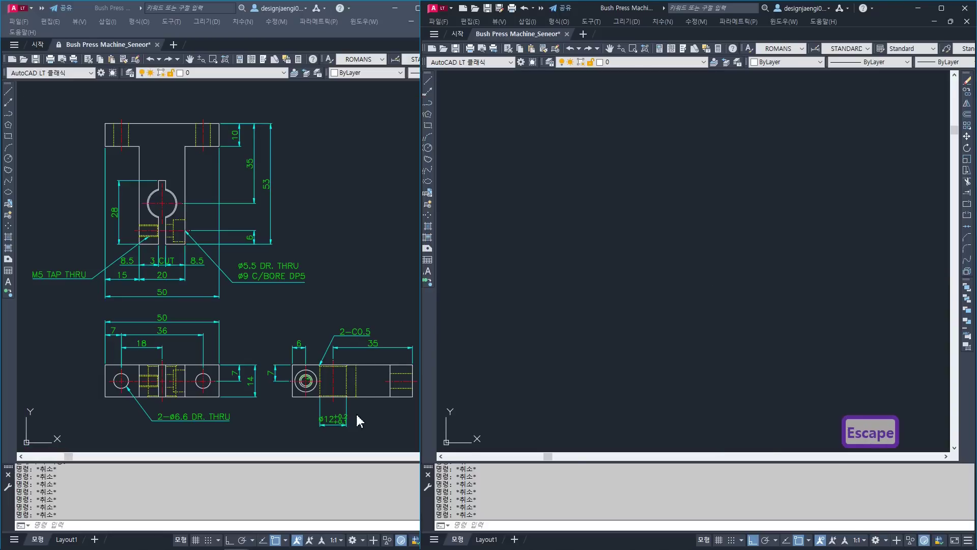
left_click(328, 229)
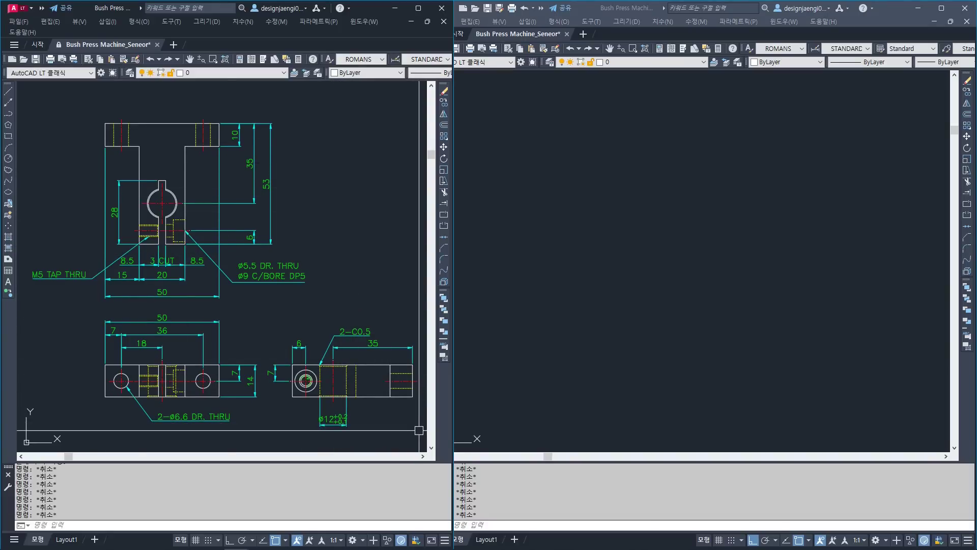
left_click(657, 316)
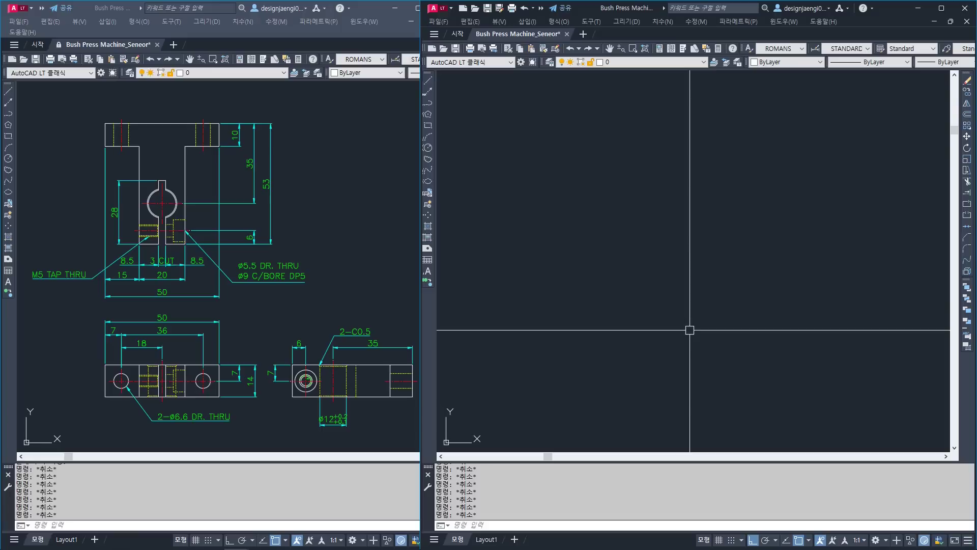
left_click(191, 218)
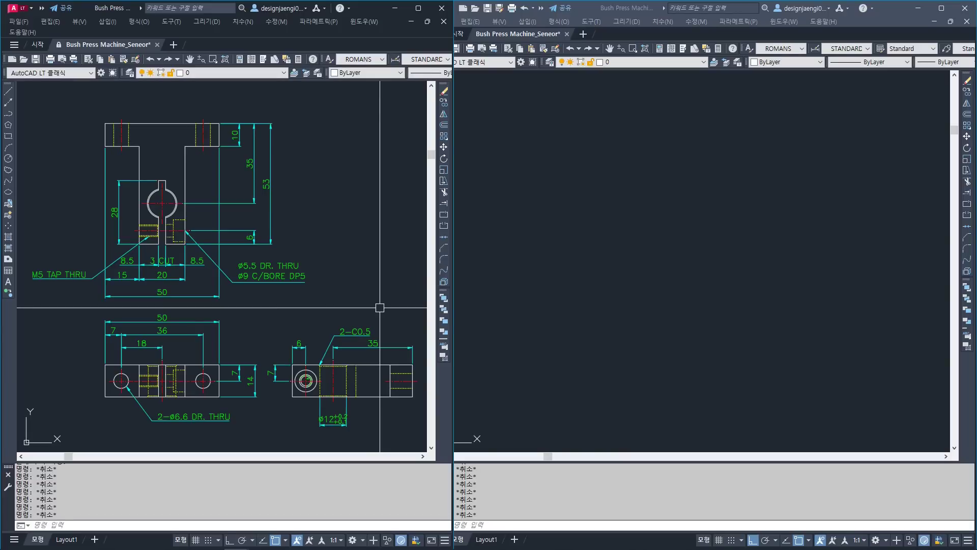
- Examine the reference front view's overall width and height, flange thickness, and stem offset and width dimensions
key("ctrl+3")
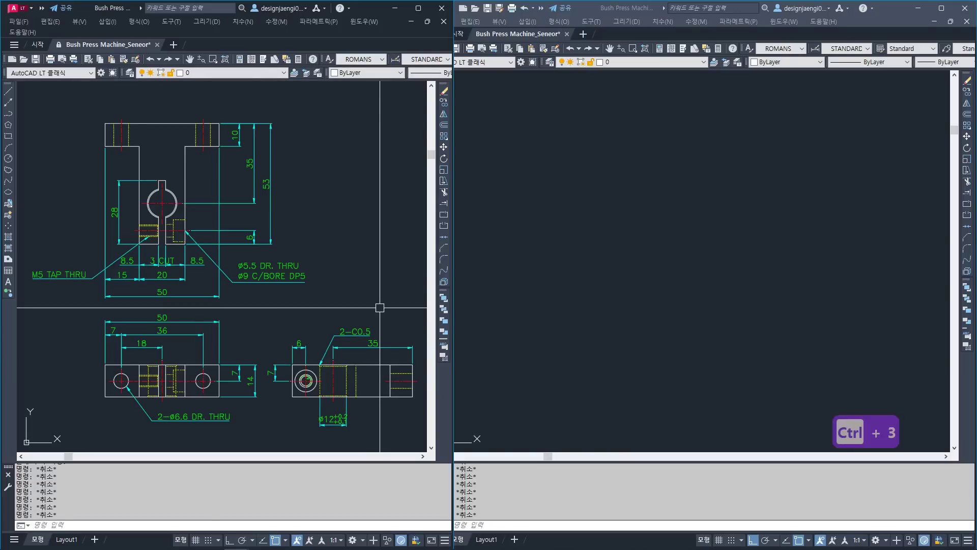
left_click_drag(166, 299, 156, 283)
left_click_drag(268, 205, 282, 168)
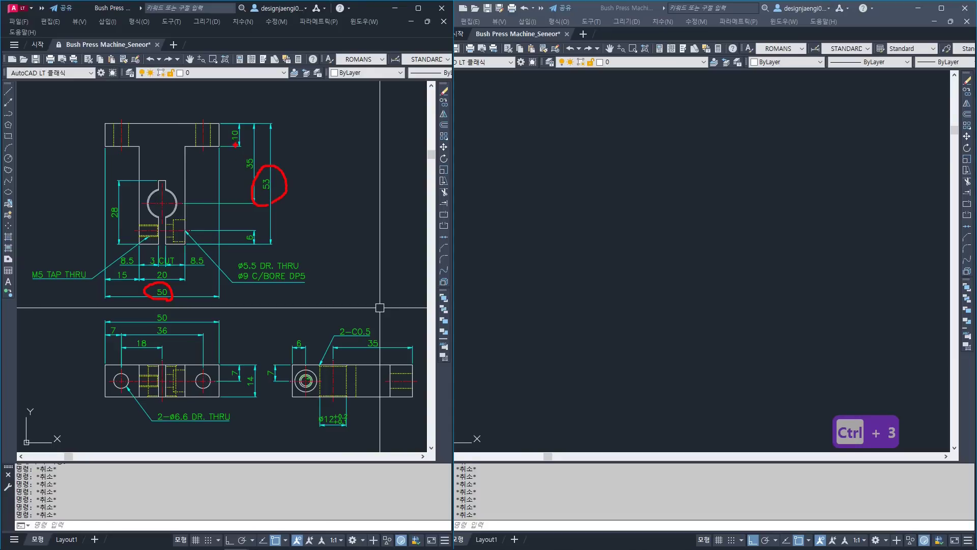
mouse_move(185, 149)
left_mouse_down()
mouse_move(221, 150)
mouse_move(248, 130)
left_mouse_up()
left_click_drag(122, 259, 128, 288)
left_click_drag(138, 146, 137, 209)
left_click_drag(188, 151, 186, 222)
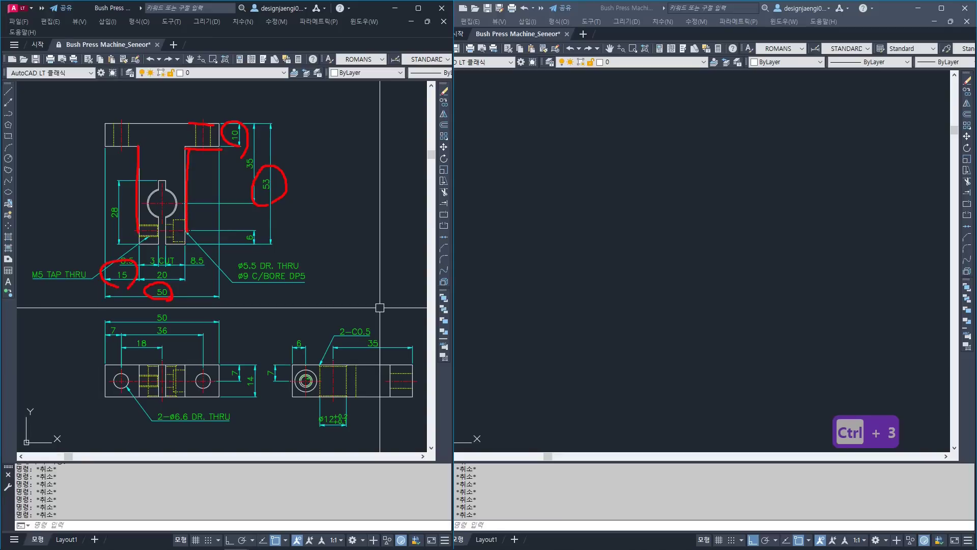
left_click_drag(162, 287, 169, 265)
key("Escape")
- Draw a horizontal line 50 units long in the empty drawing as the front view's top edge
left_click(628, 262)
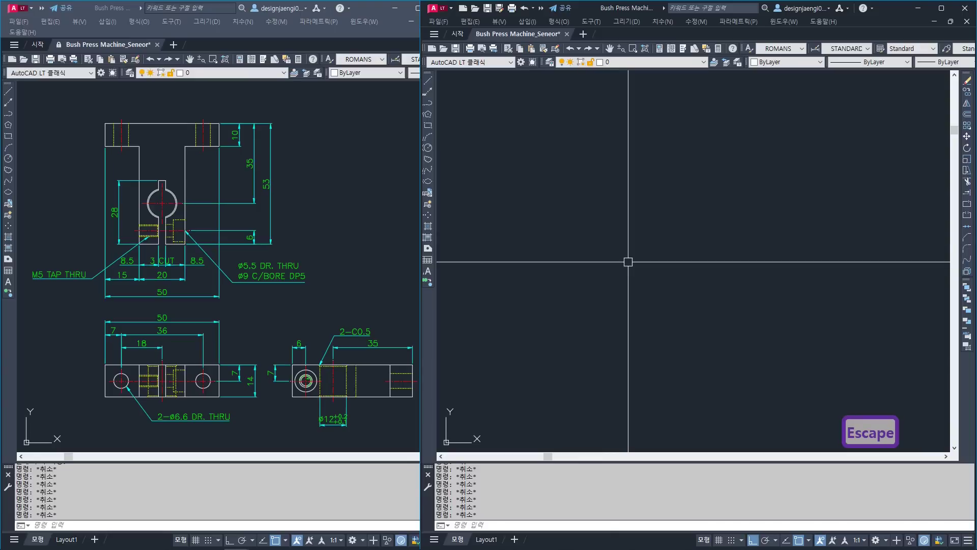
type("l")
key("Return")
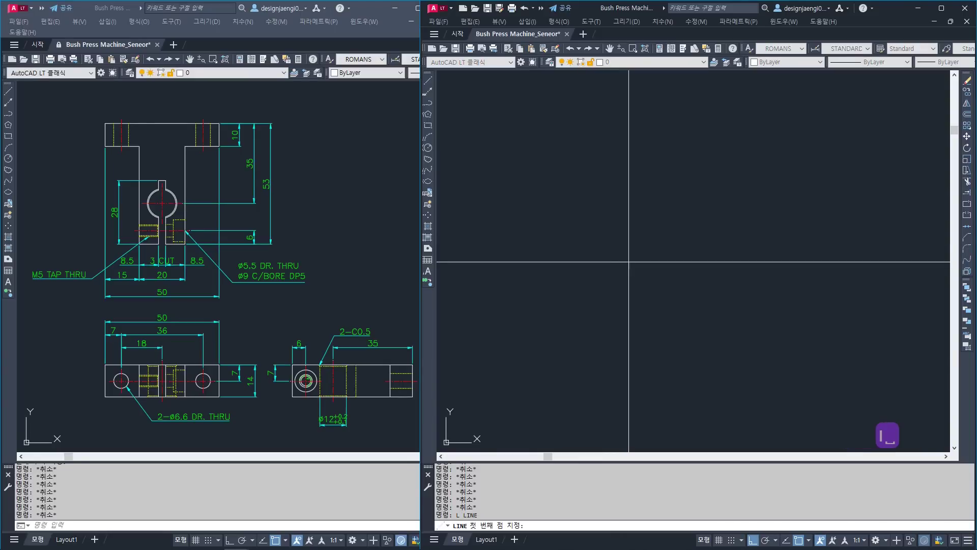
left_click(594, 201)
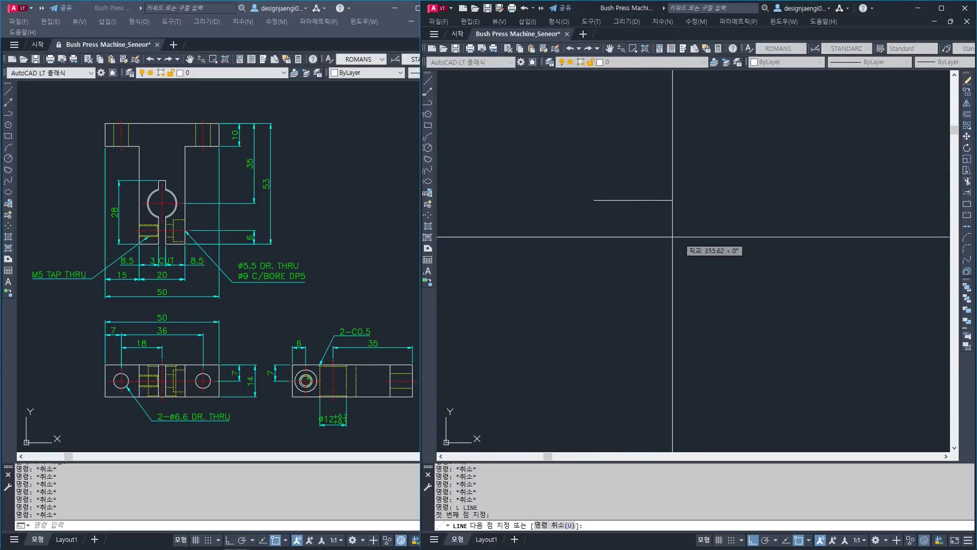
scroll(660, 213, "up", 2)
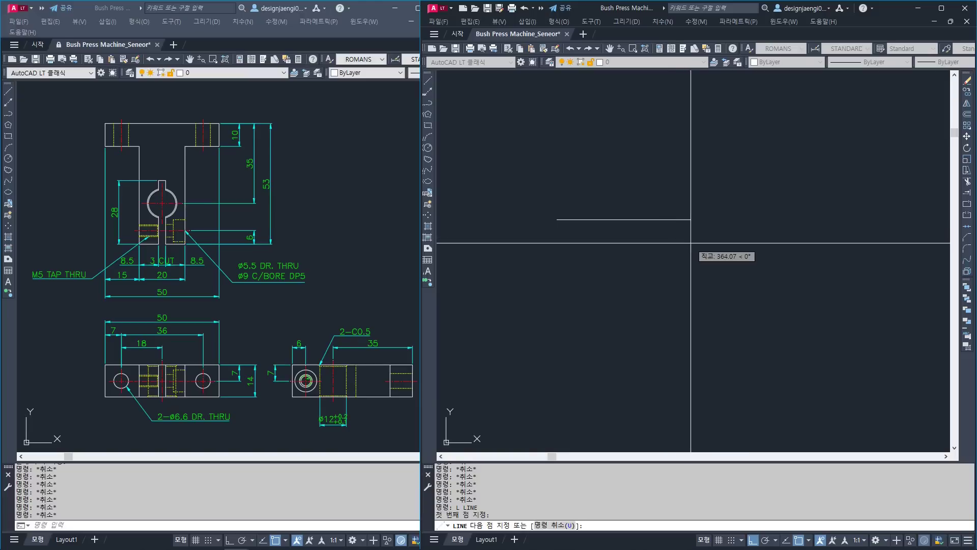
type("50")
key("Return")
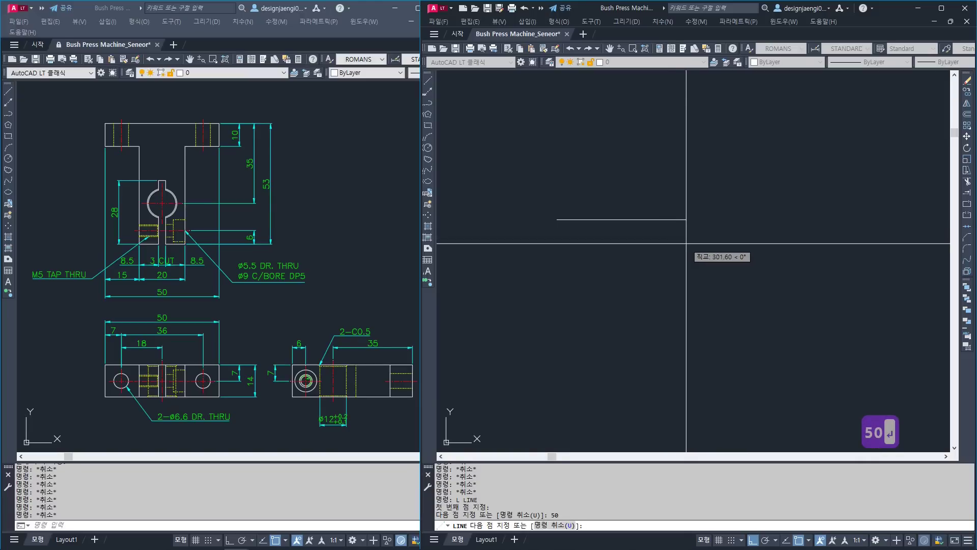
key("Escape")
key("Escape")
key("Escape")
- Check the horizontal line's length with a trial linear dimension between its endpoints
type("aa")
key("space")
left_click(571, 247)
left_click(690, 247)
key("Escape")
- Try a dimension scale (DIMSCALE) of 3 by previewing a linear dimension across the horizontal line
type("dd")
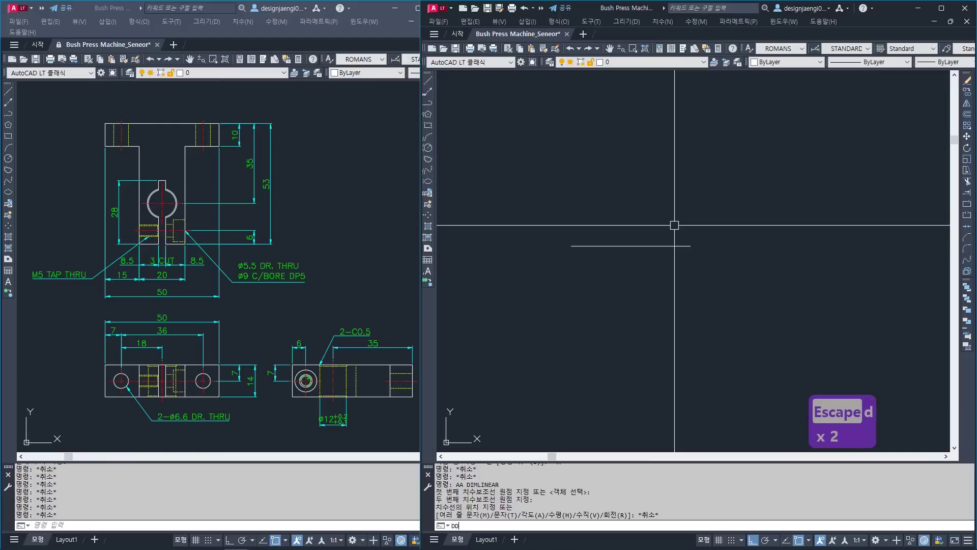
key("space")
type("3")
key("space")
key("Escape")
type("aa")
key("space")
left_click(572, 246)
left_click(690, 246)
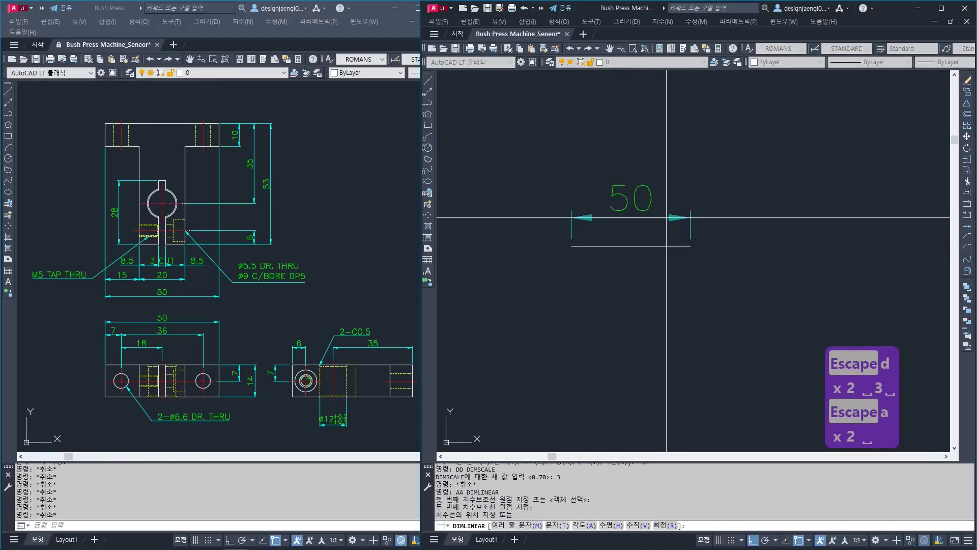
key("Escape")
- Set the overall dimension scale (DIMSCALE) to 2
type("dd")
key("space")
type("2")
key("space")
key("Escape")
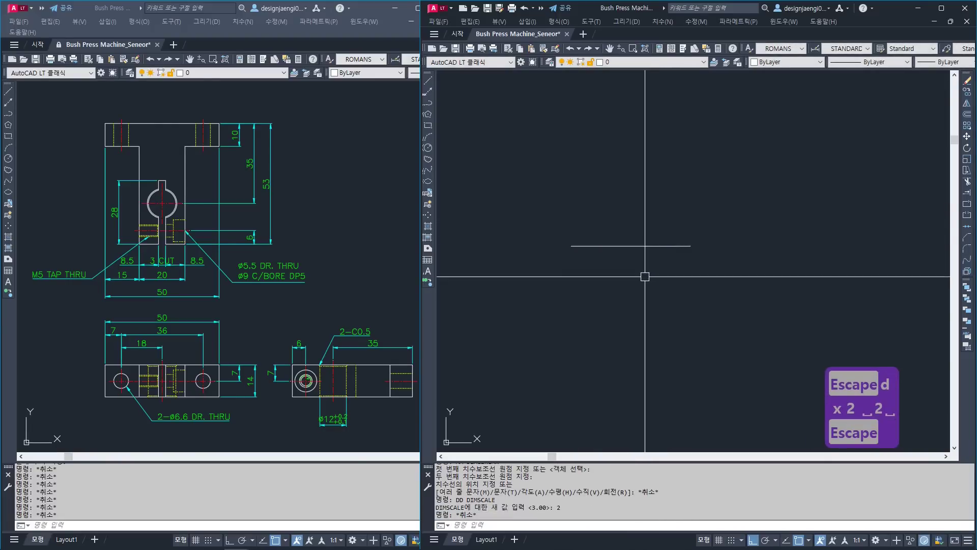
key("Escape")
left_click(676, 221)
left_click(641, 272)
key("Escape")
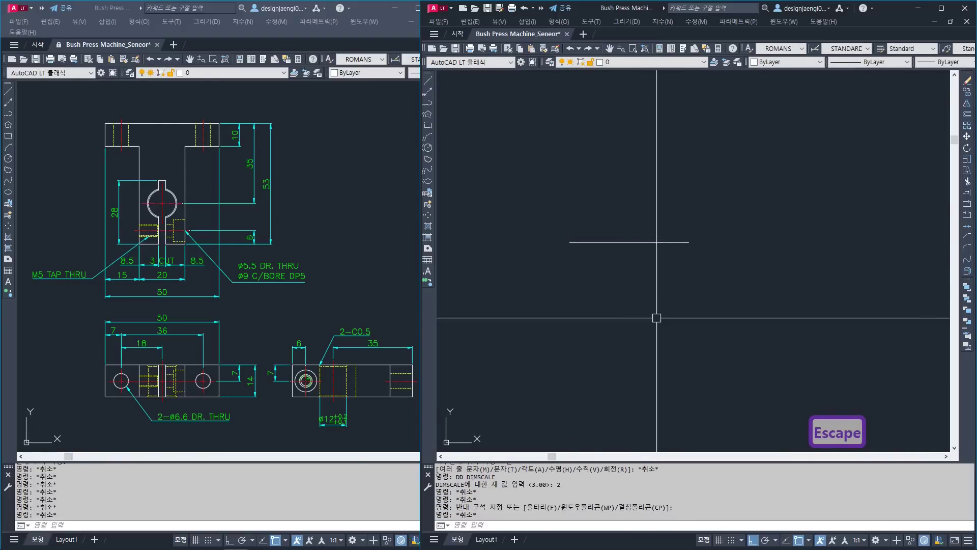
key("Escape")
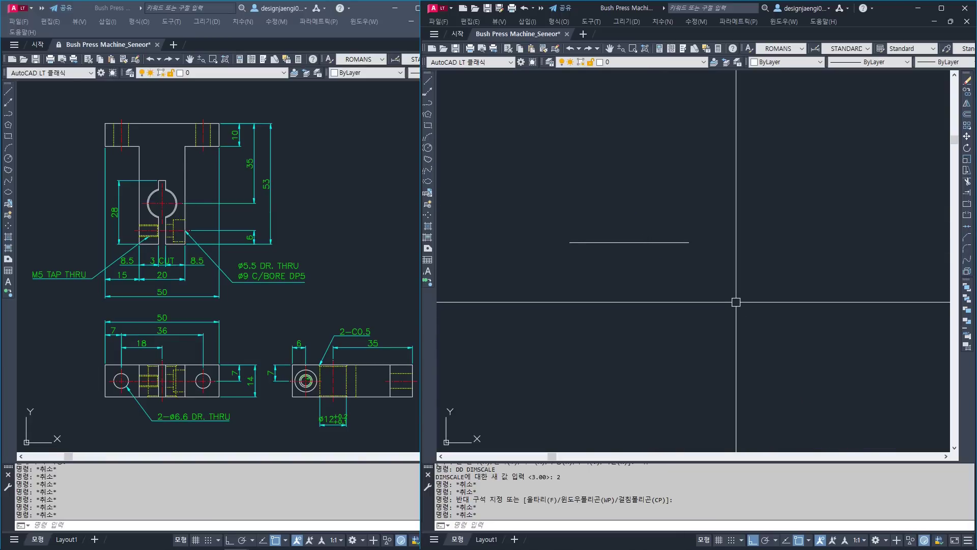
key("Escape")
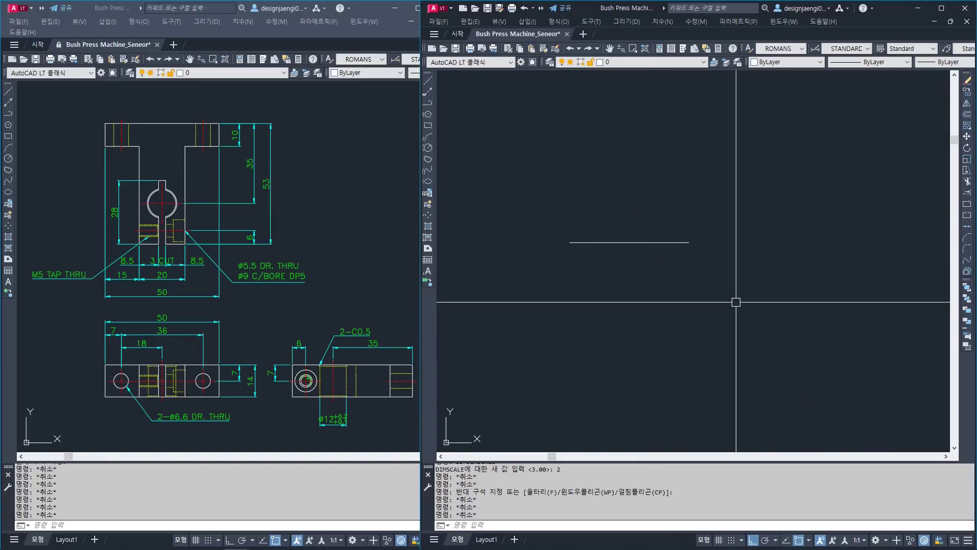
- Copy the horizontal line 10 units straight down to form the flange's lower edge
type("co")
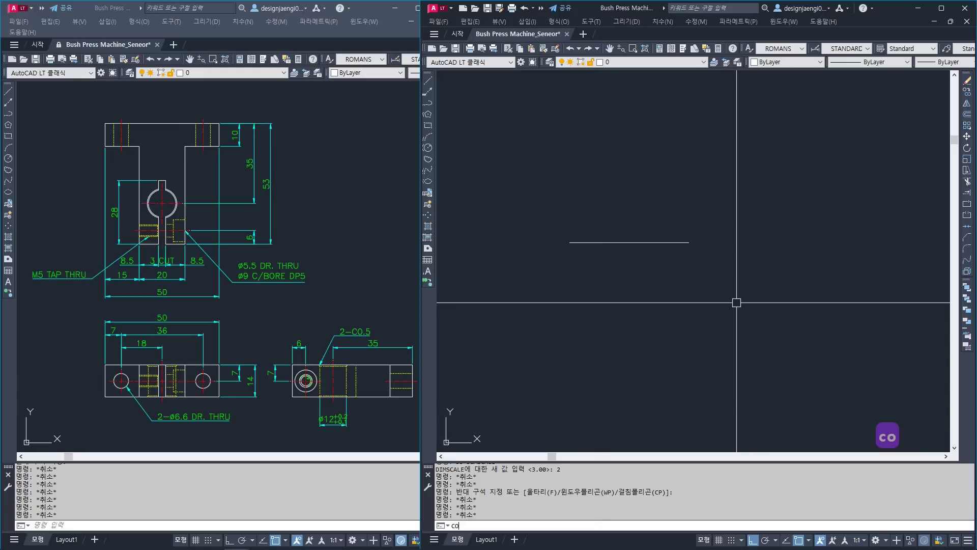
key("Return")
left_click(711, 186)
left_click(646, 288)
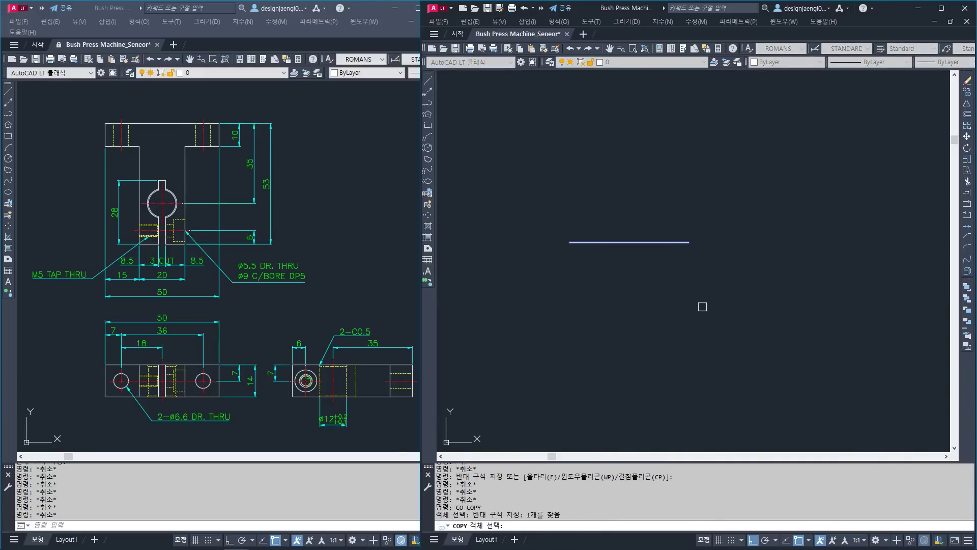
key("Return")
left_click(744, 268)
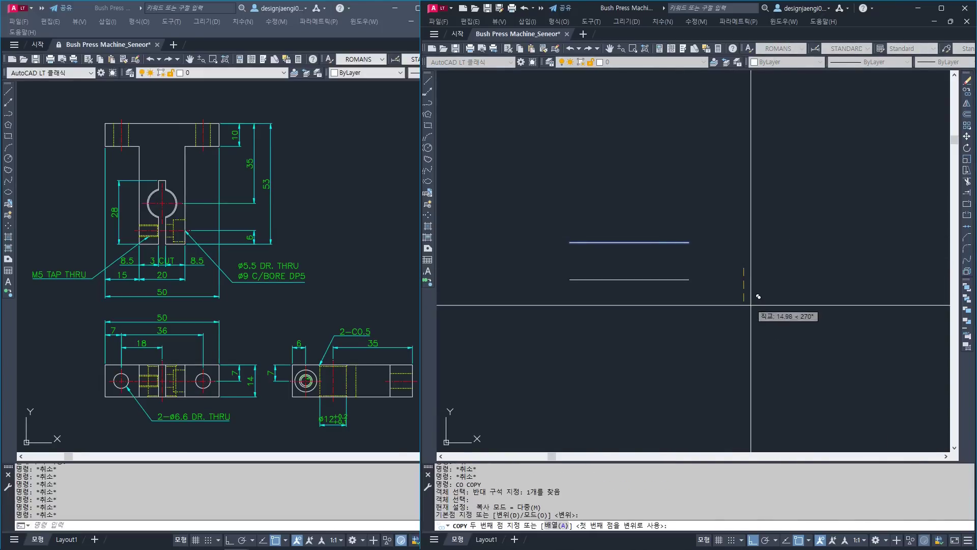
type("10")
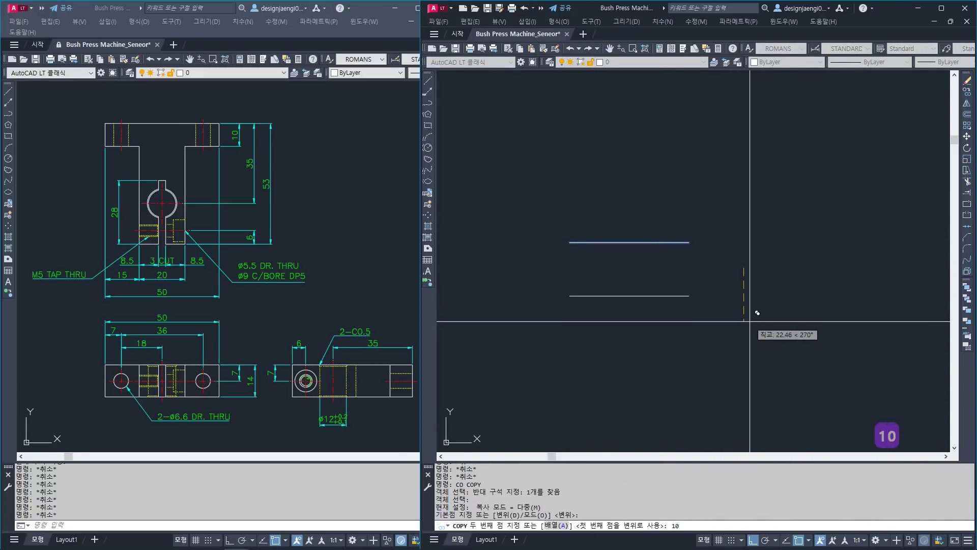
key("Return")
key("Escape")
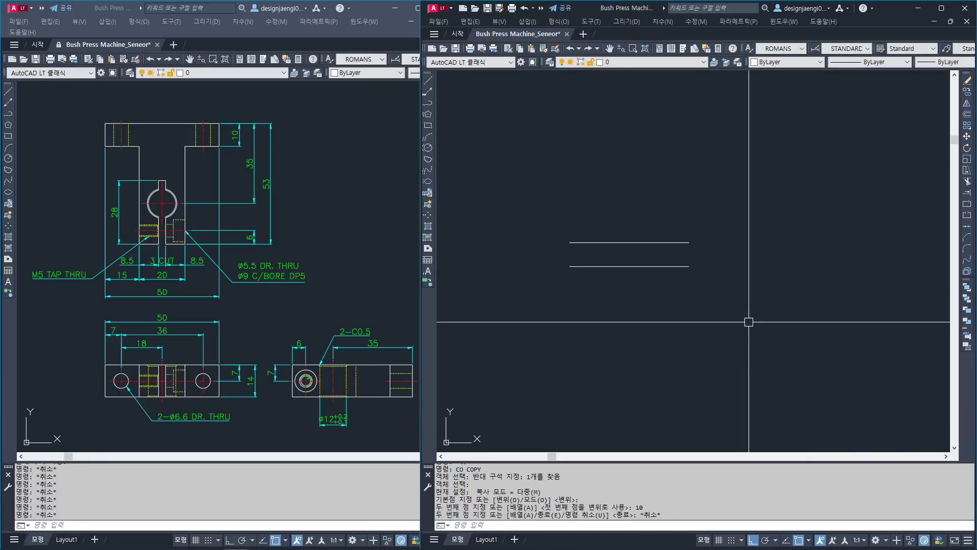
- Copy the top horizontal line 53 units straight down to form the part's bottom edge
key("Return")
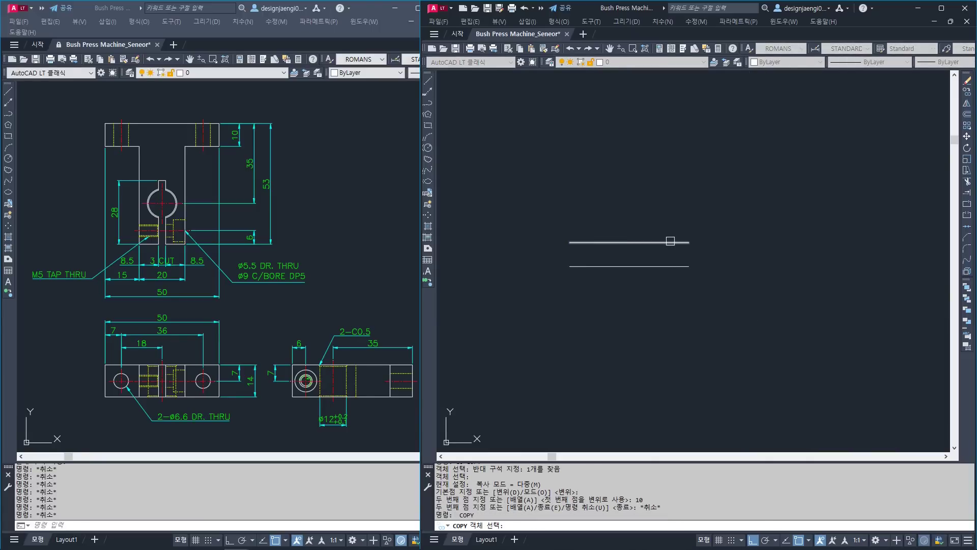
left_click(670, 241)
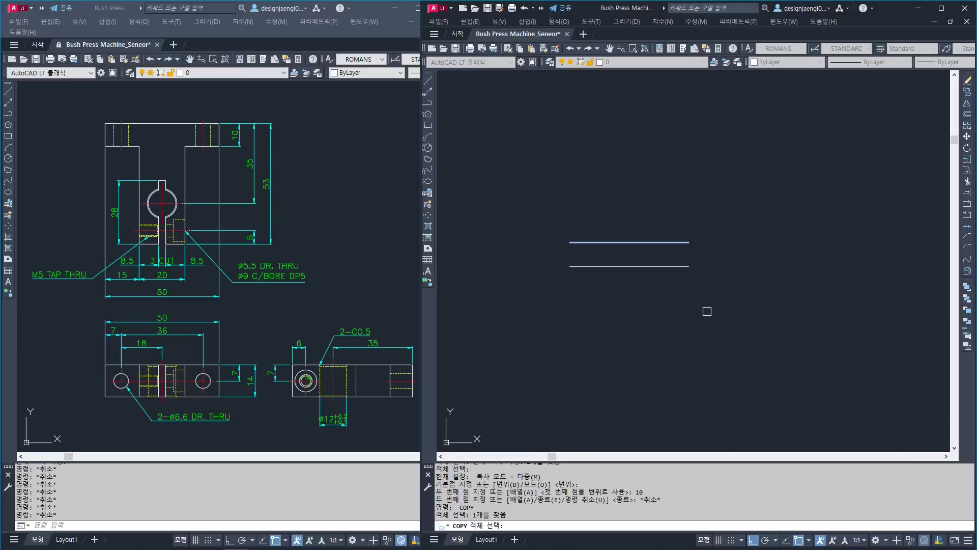
key("Return")
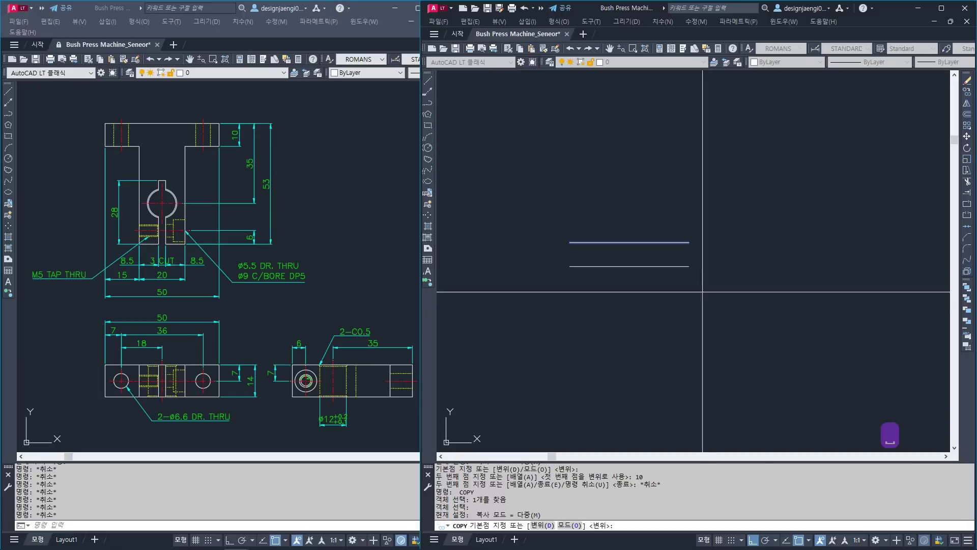
left_click(741, 266)
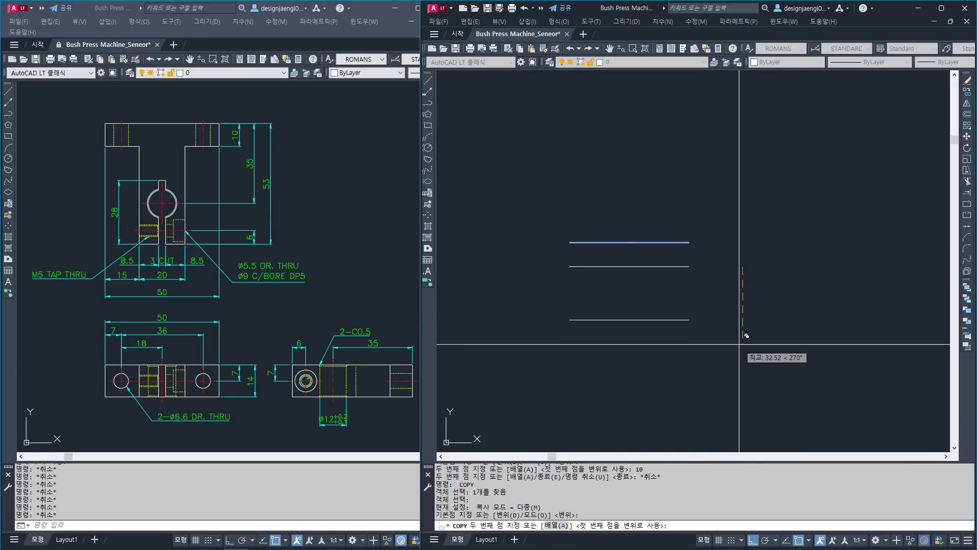
type("53")
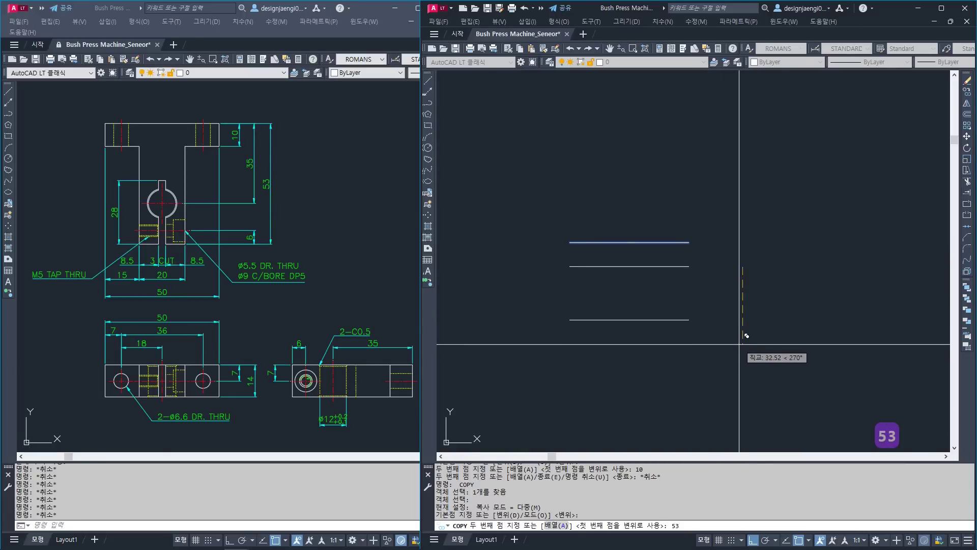
key("Return")
key("Escape")
key("Escape")
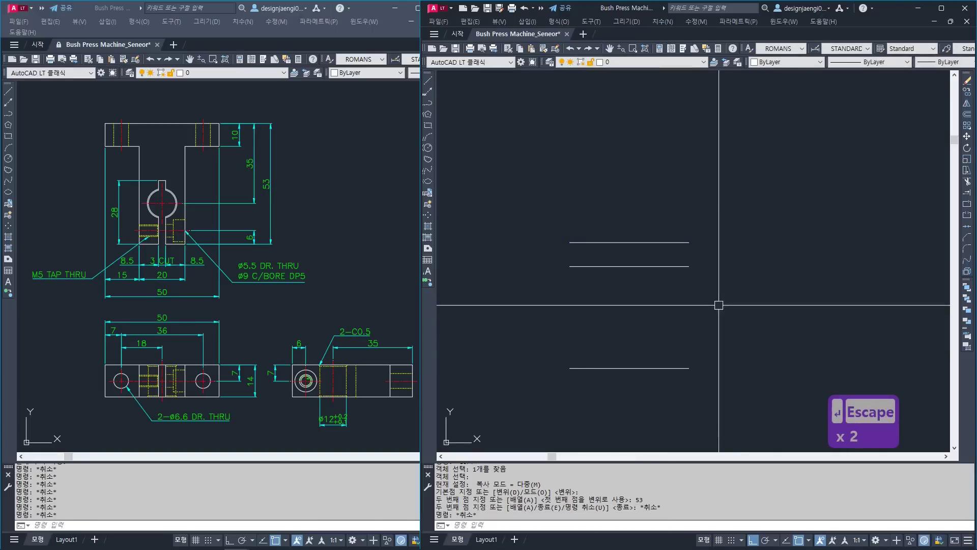
- Check the distances from the top line to the bottom line and to the middle line with trial linear dimensions
type("aa")
key("space")
left_click(689, 242)
left_click(689, 368)
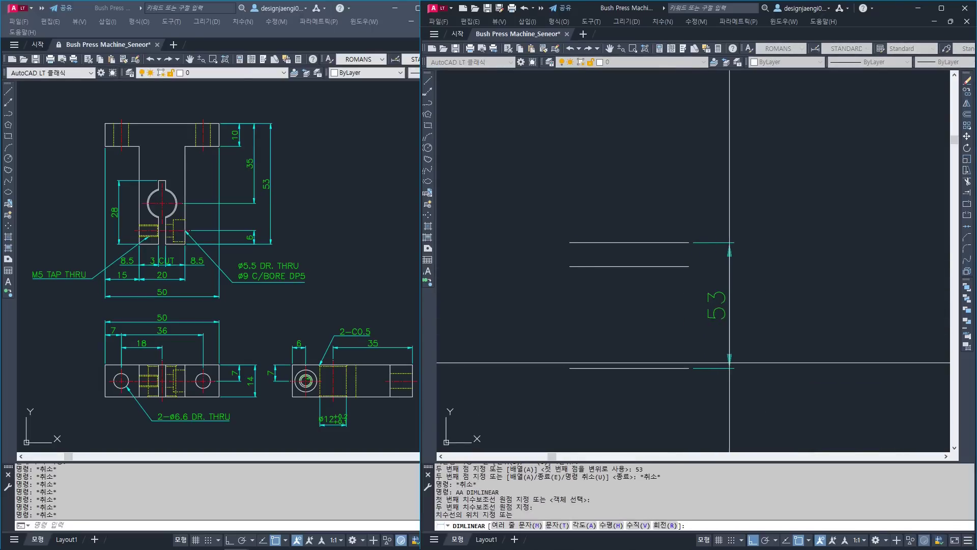
key("Escape")
key("space")
left_click(689, 243)
left_click(689, 266)
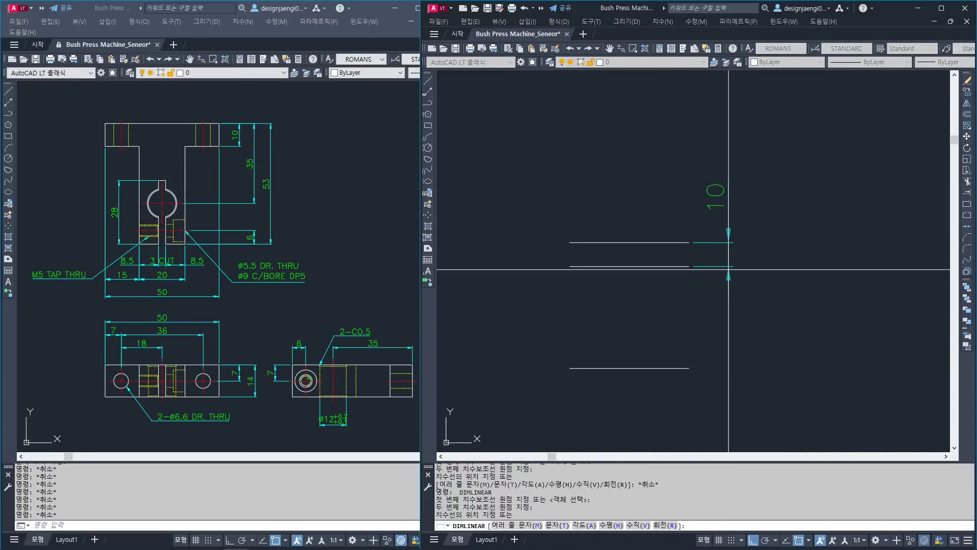
key("Escape")
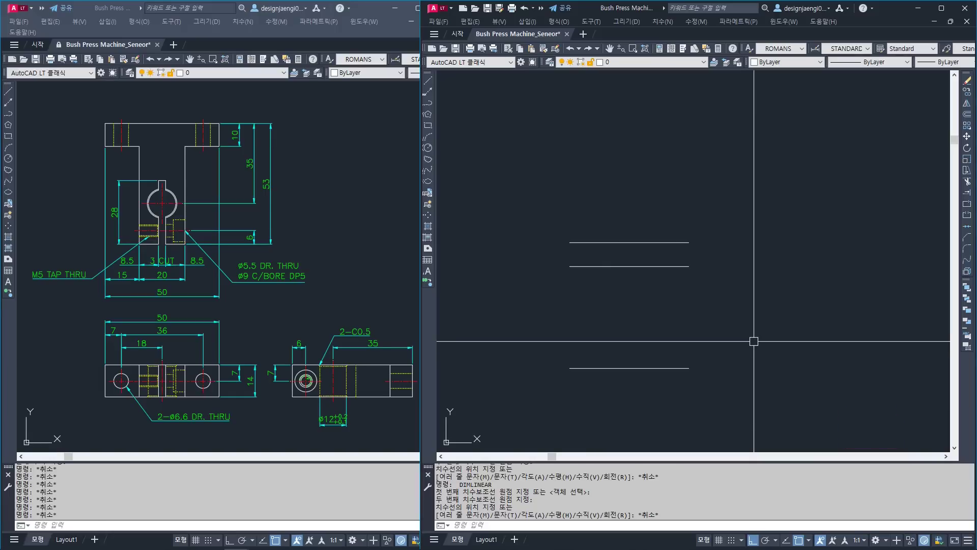
- Draw vertical lines joining both ends of the upper two horizontal lines to close the flange rectangle
type("1")
key("Escape")
type("l")
key("Return")
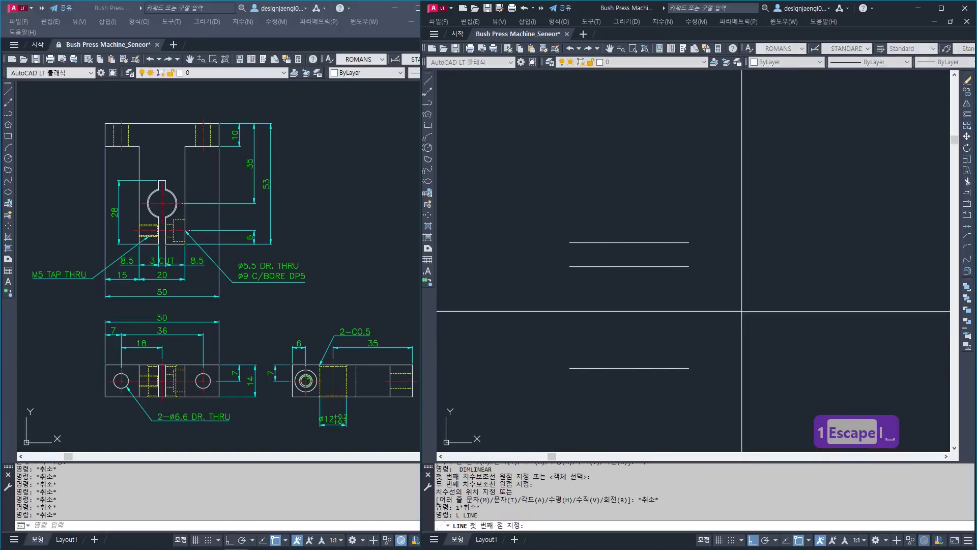
left_click(570, 242)
left_click(570, 267)
key("Escape")
key("space")
left_click(689, 243)
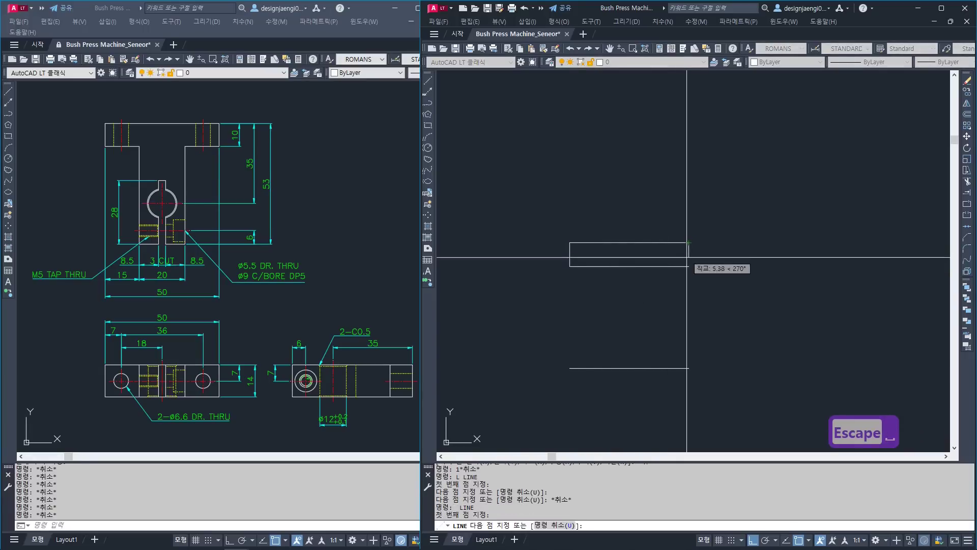
left_click(688, 266)
key("space")
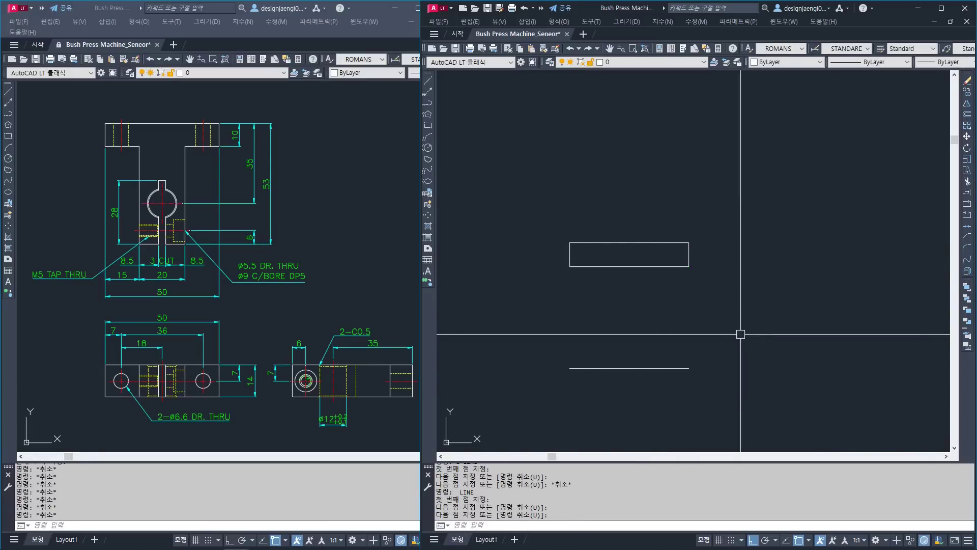
- Draw a vertical line from the midpoint of the flange's lower edge straight down to the bottom line
key("Escape")
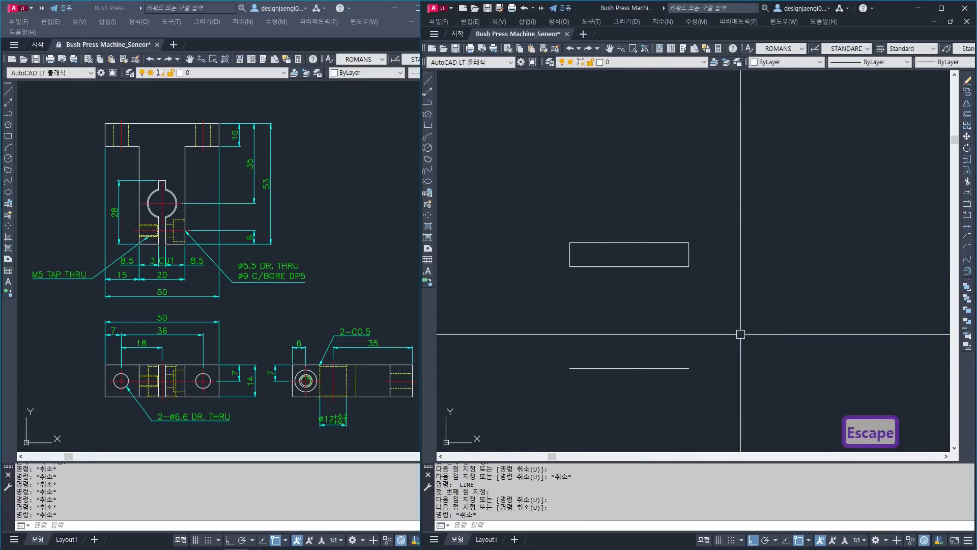
key("space")
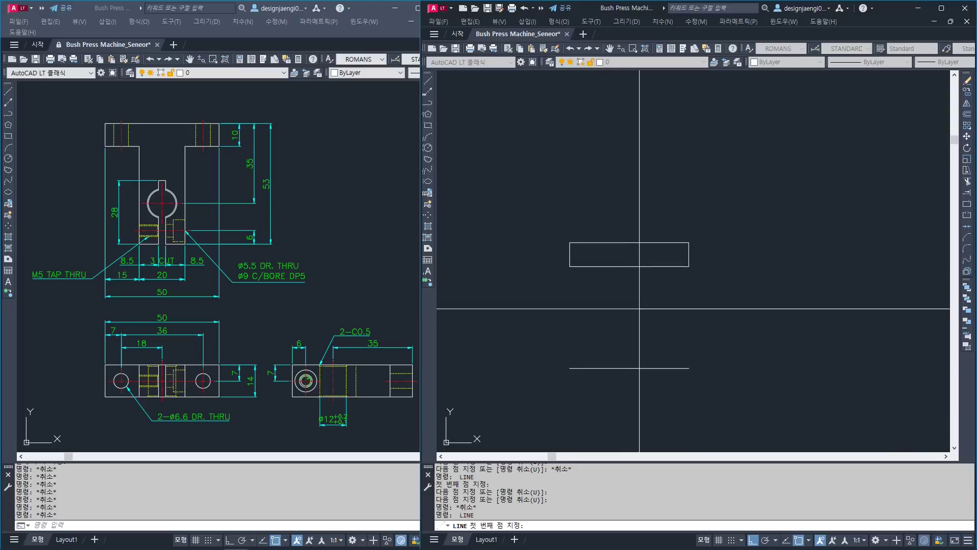
left_click(629, 266)
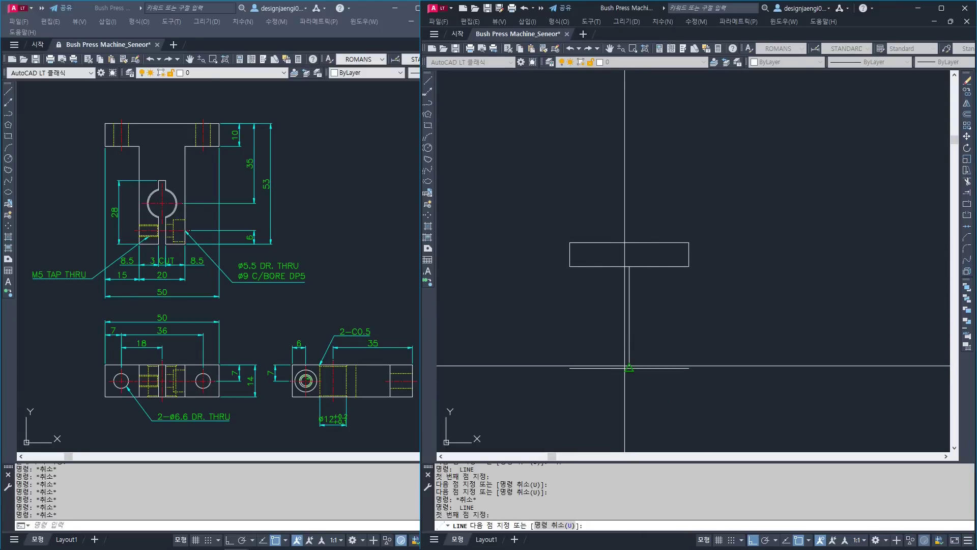
left_click(629, 365)
key("Escape")
left_click(658, 348)
left_click(615, 328)
key("Escape")
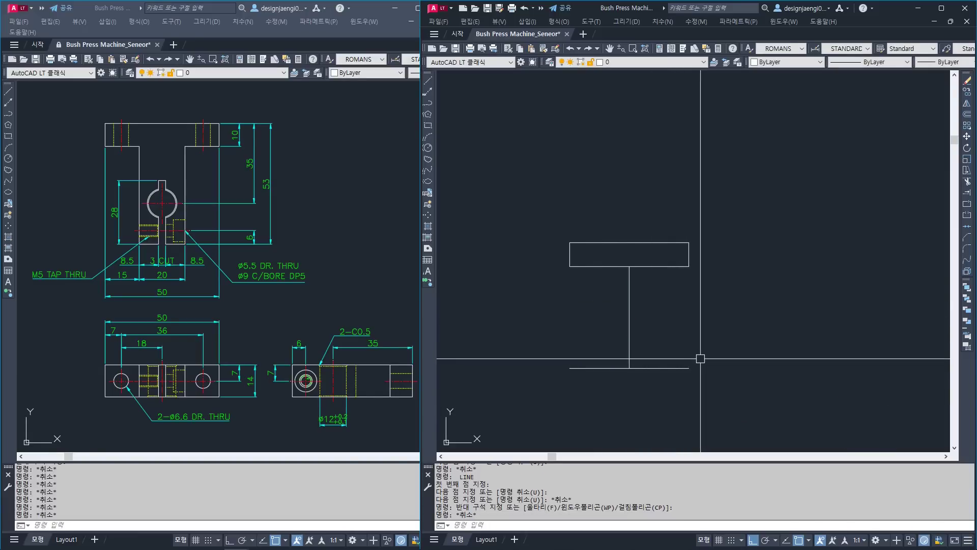
- Offset the middle vertical line 10 units to both sides to form the stem's edges
left_click(165, 285)
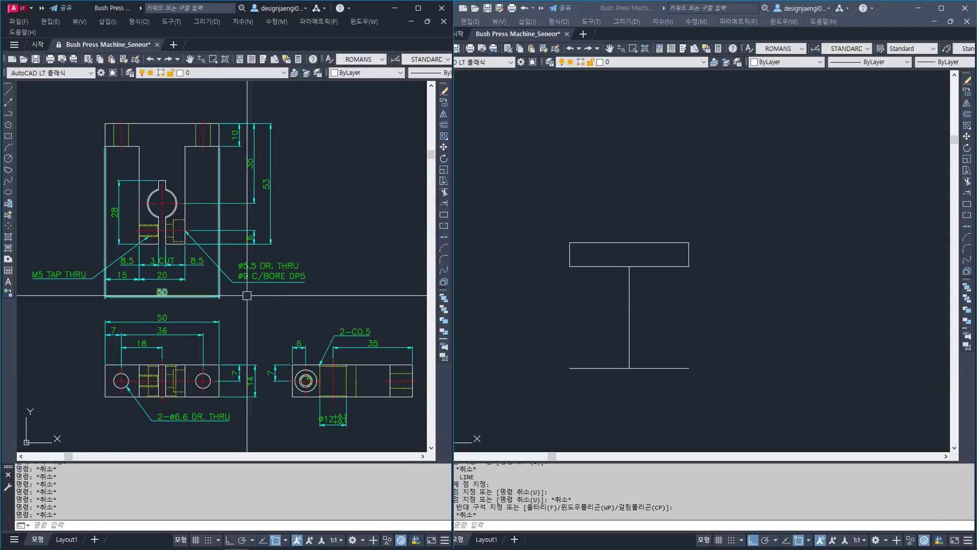
left_click(683, 338)
key("Escape")
type("o")
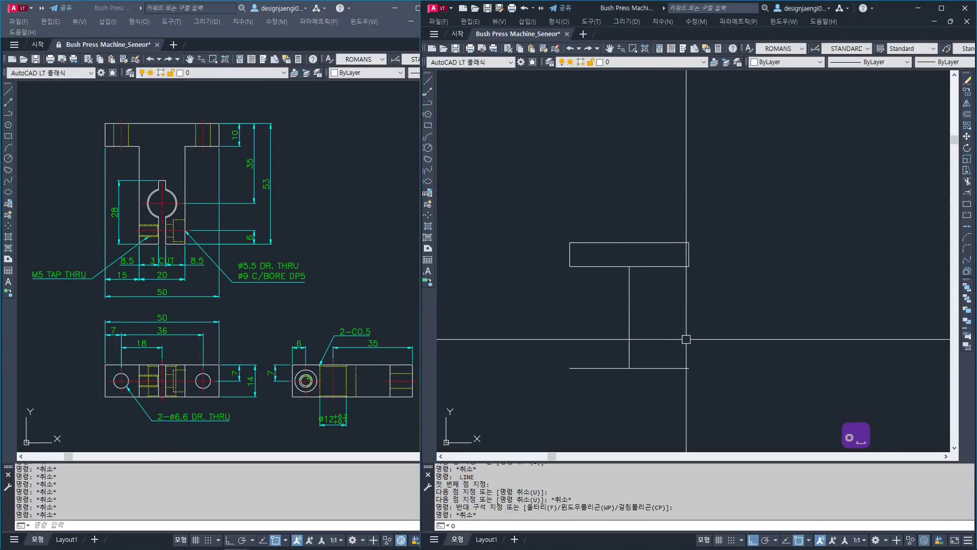
key("Return")
type("10")
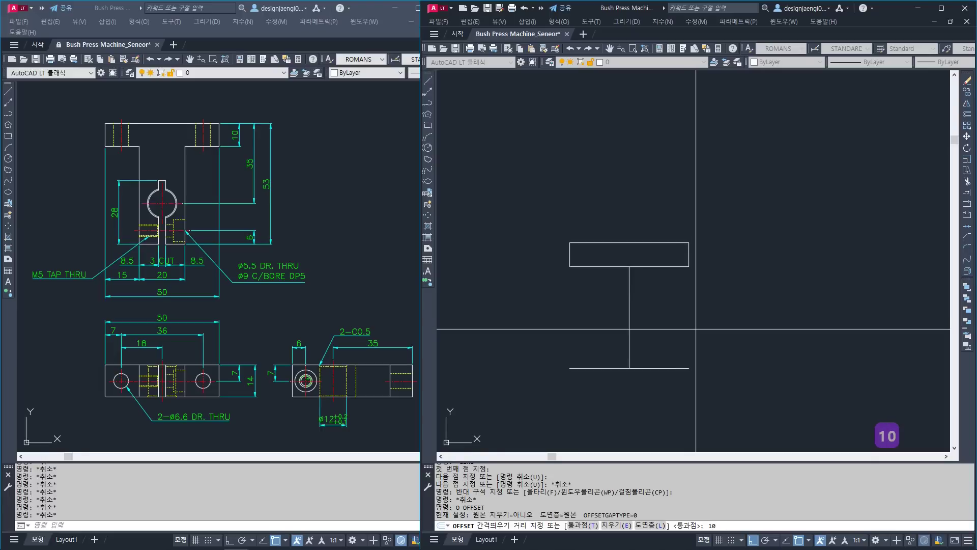
key("Return")
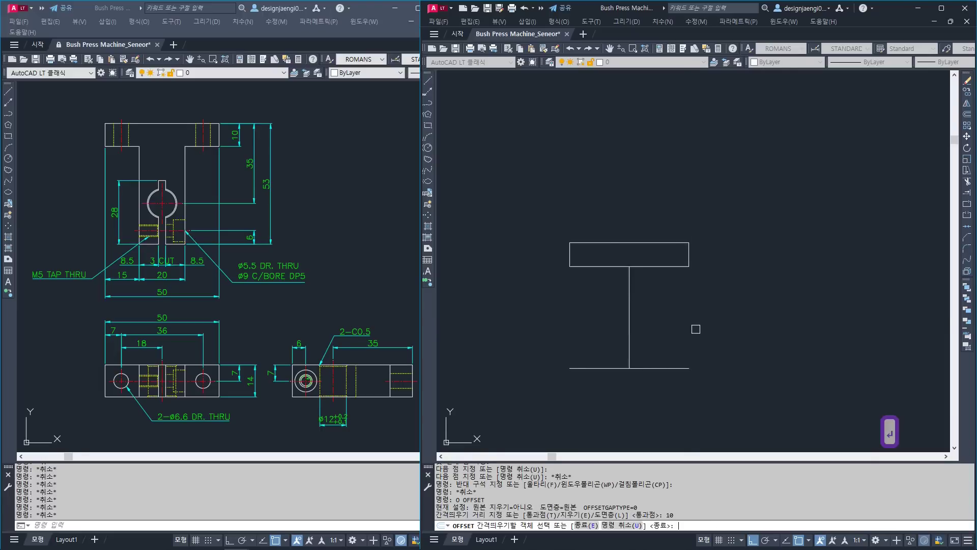
left_click(630, 308)
left_click(574, 311)
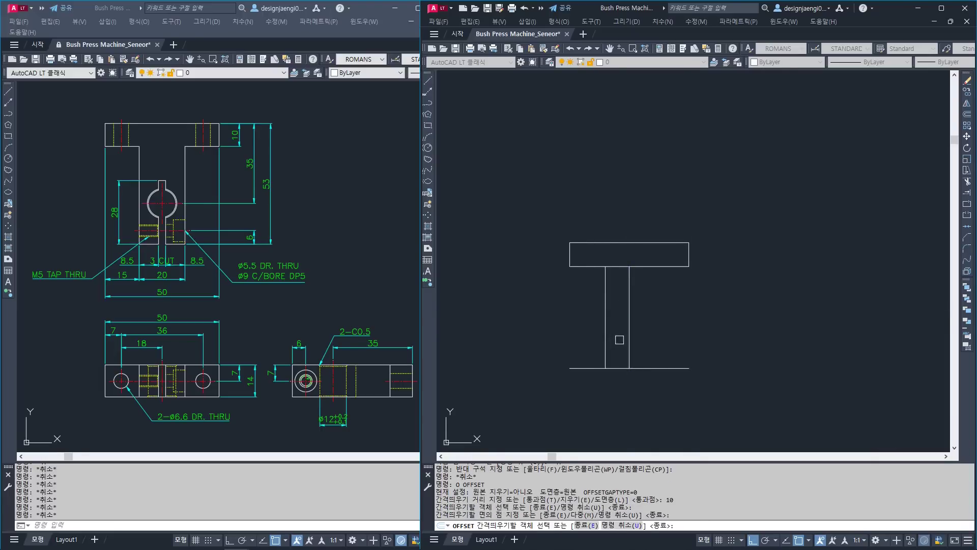
left_click(629, 325)
left_click(682, 326)
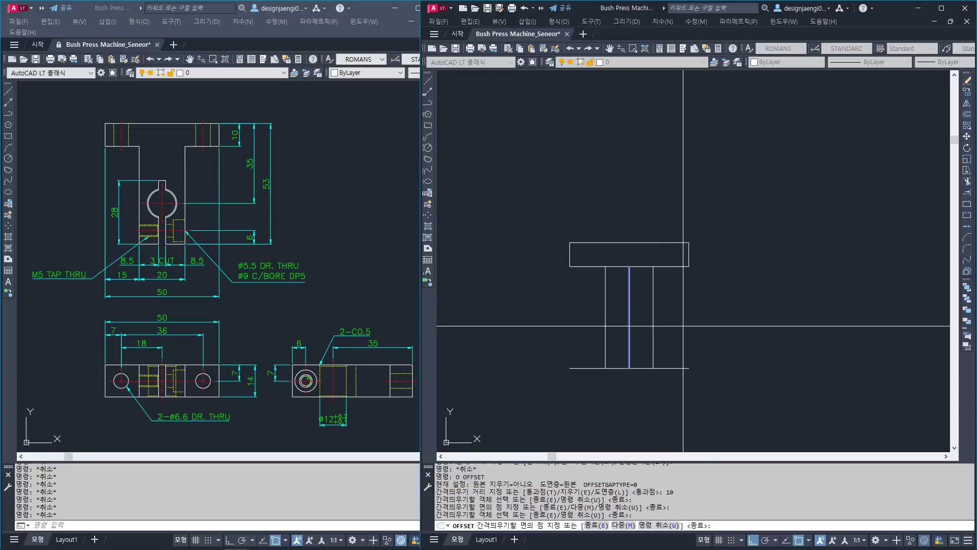
key("Escape")
- Delete the middle vertical line and trim both ends of the bottom line that extend beyond the stem
left_click(629, 350)
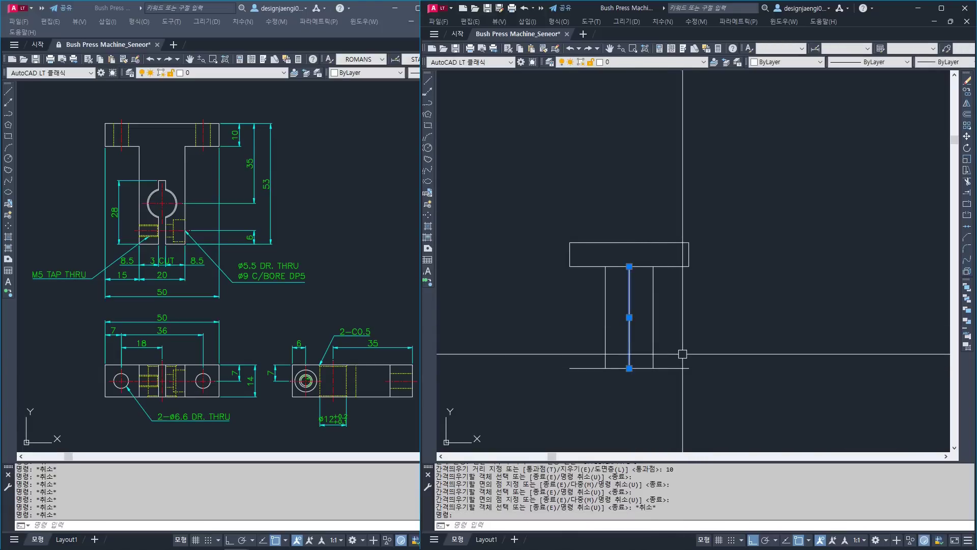
key("Delete")
key("Escape")
type("tr")
key("space")
left_click(590, 344)
key("space")
left_click(589, 351)
left_click(581, 377)
left_click(687, 354)
left_click(671, 378)
key("Escape")
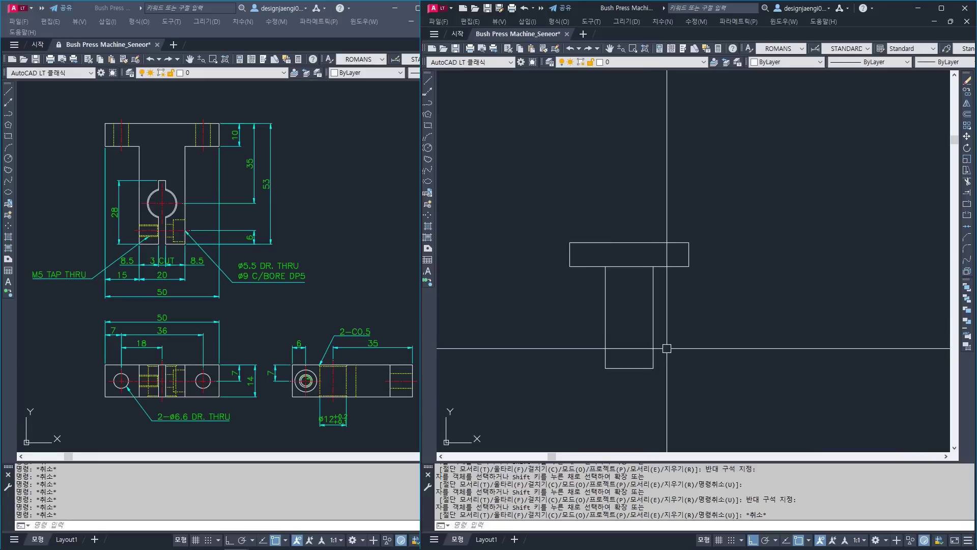
- Trim the segment of the flange's lower edge between the two stem lines to complete the T-shaped outline
key("Escape")
type("tr")
key("space")
left_click(673, 247)
left_click(597, 291)
key("space")
left_click(637, 258)
left_click(623, 277)
key("Escape")
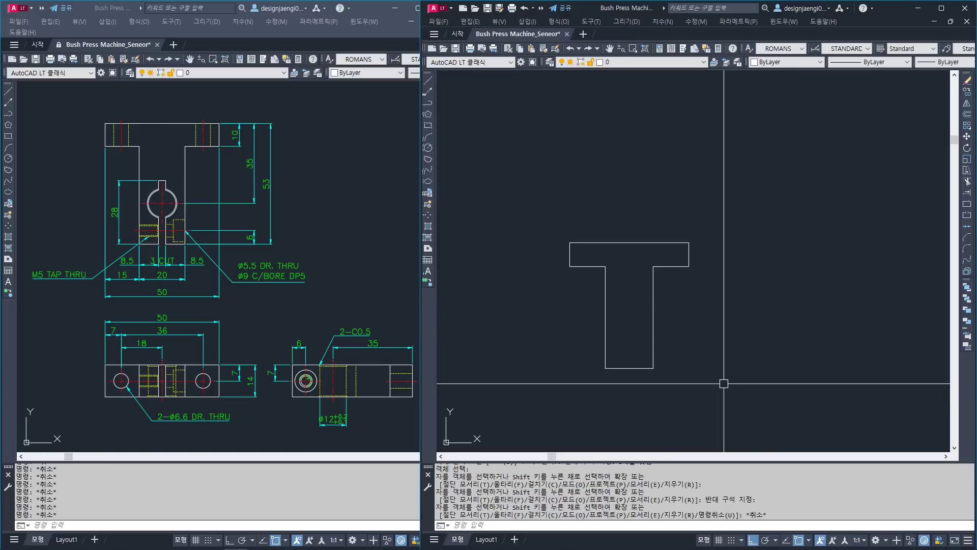
- Examine the clamp bore, its distance from the top edge and its diameter dimension in the reference drawing
key("ctrl+3")
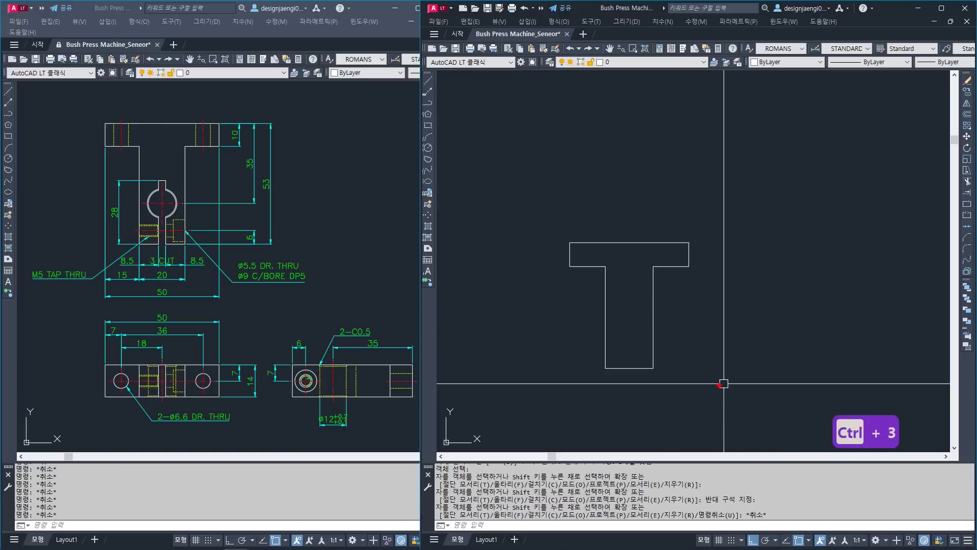
left_click_drag(135, 125, 180, 127)
left_click_drag(164, 183, 165, 222)
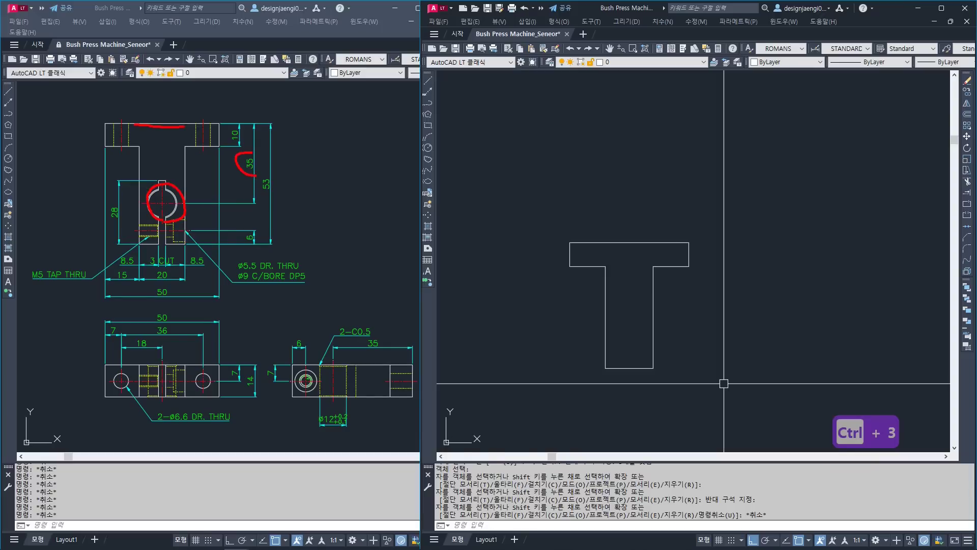
left_click_drag(363, 351, 383, 361)
mouse_move(327, 433)
left_mouse_down()
mouse_move(308, 406)
mouse_move(361, 410)
left_mouse_up()
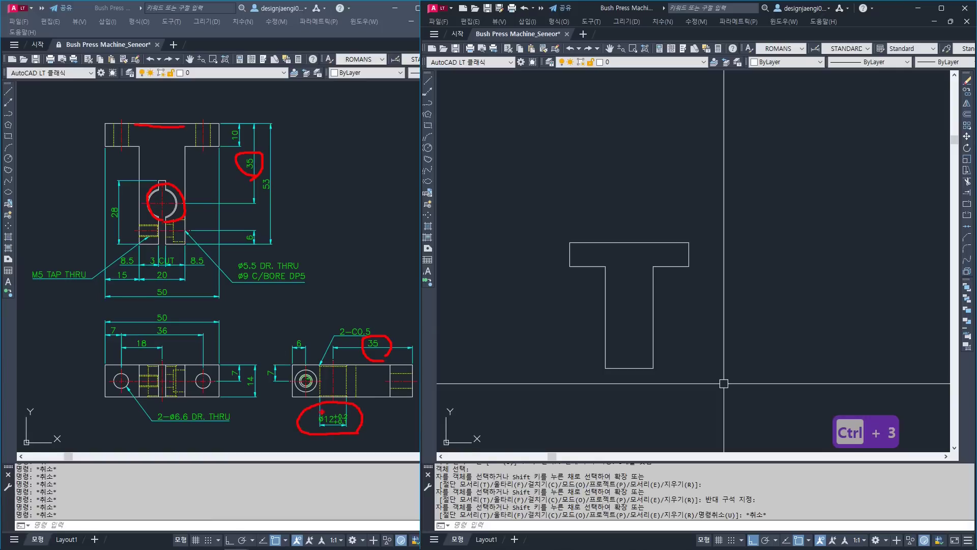
key("Escape")
- Examine the bore's diameter tolerance in the reference drawing's side view up close, and return to all three views
scroll(349, 431, "up", 9)
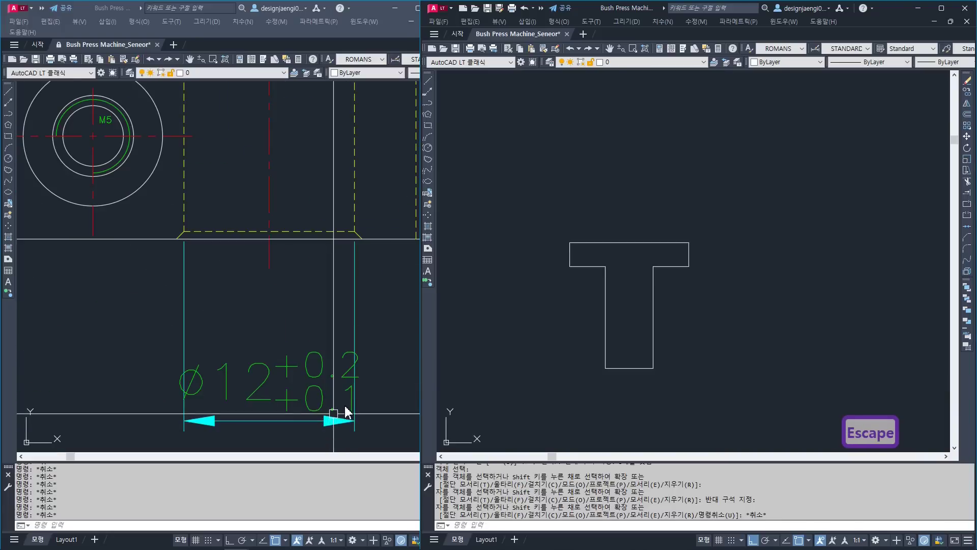
left_click(369, 406)
key("Escape")
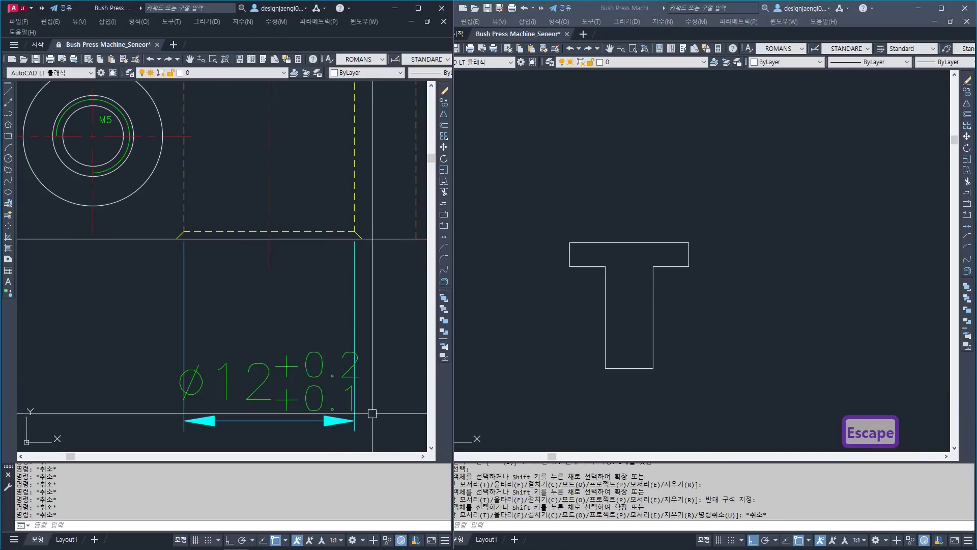
scroll(375, 413, "down", 5)
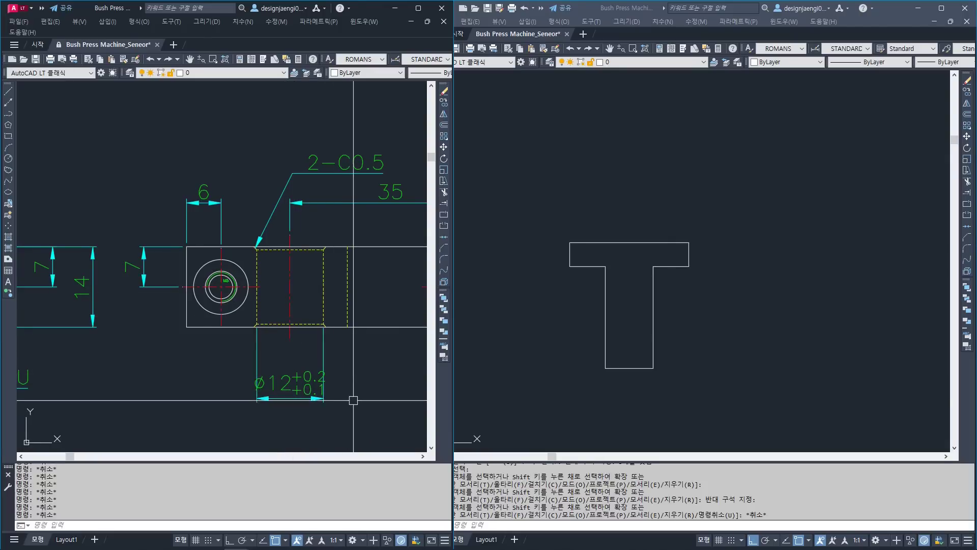
scroll(320, 395, "up", 4)
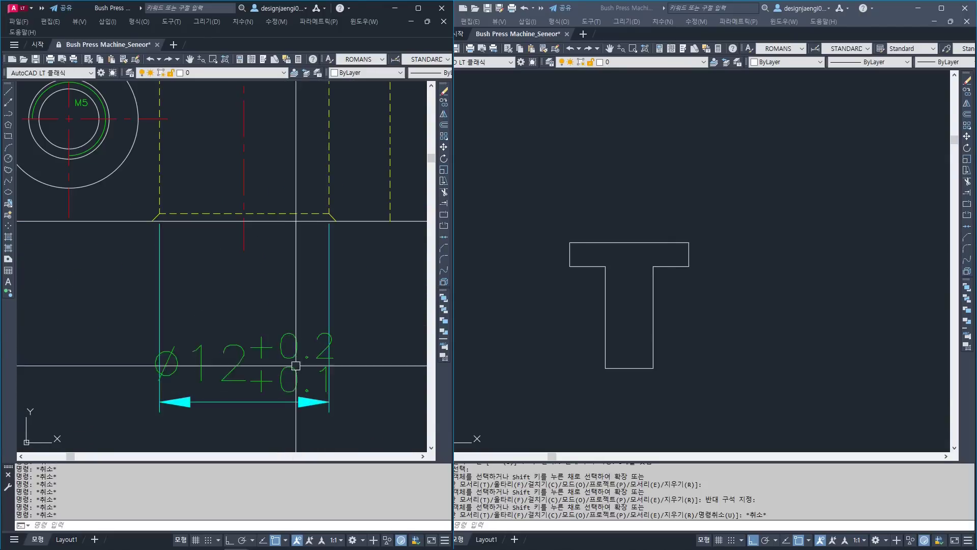
scroll(297, 393, "down", 4)
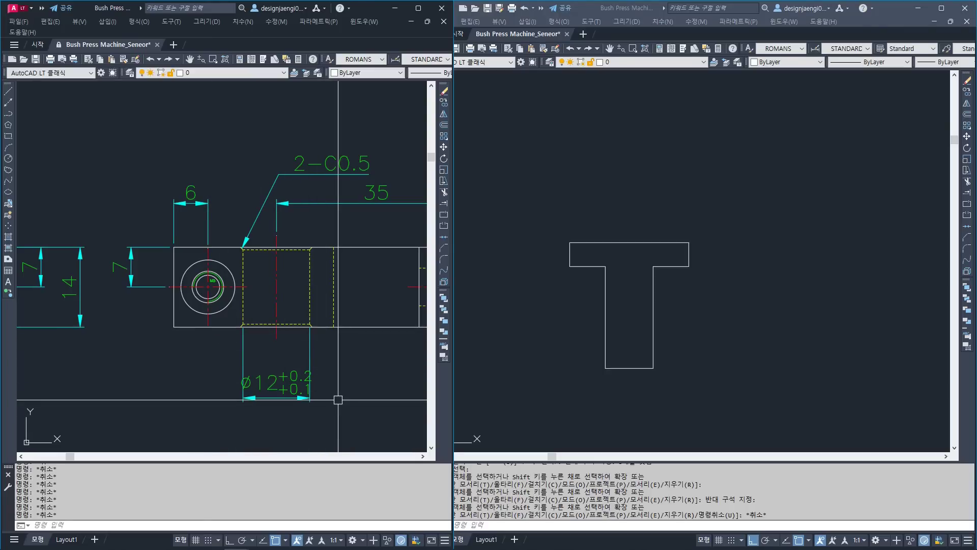
scroll(341, 399, "down", 3)
scroll(322, 370, "up", 1)
mouse_move(302, 353)
middle_mouse_down()
mouse_move(300, 330)
mouse_move(299, 338)
middle_mouse_up()
type("z")
key("space")
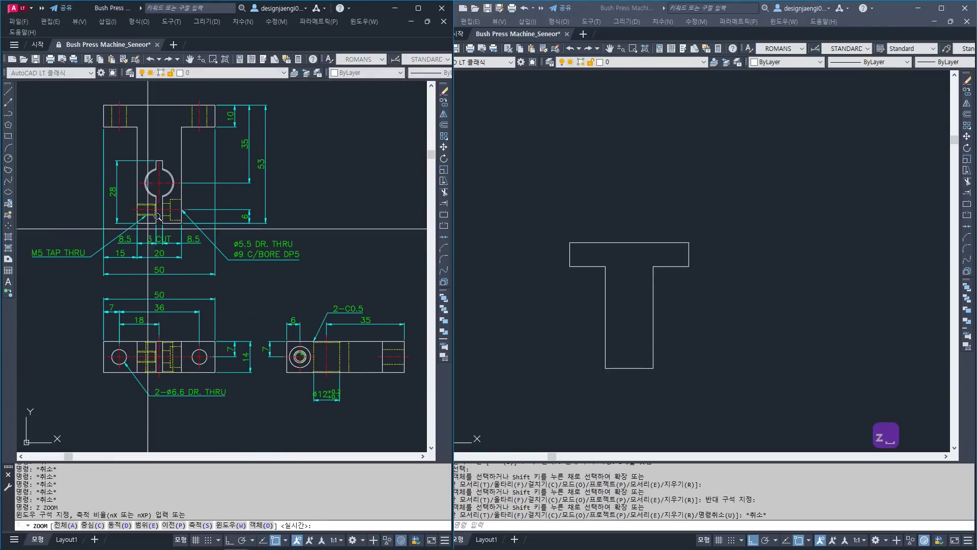
left_click(28, 97)
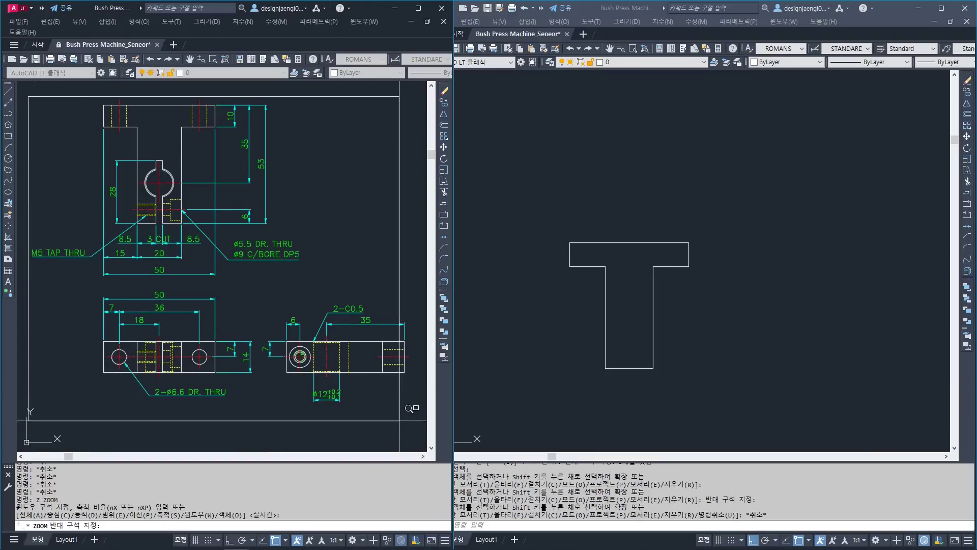
left_click(414, 423)
key("Escape")
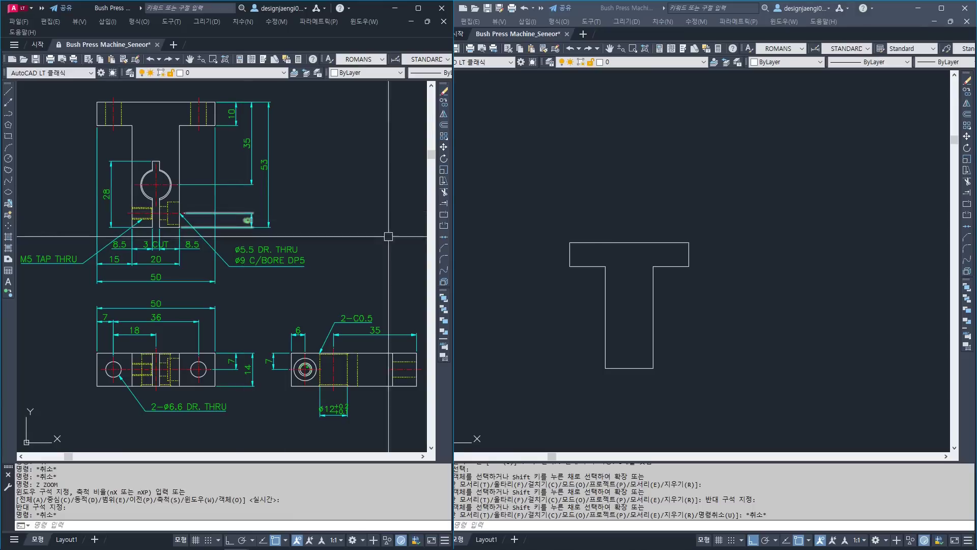
- Draw a circle with a diameter of 12 in the empty area to the right of the stem
left_click(719, 347)
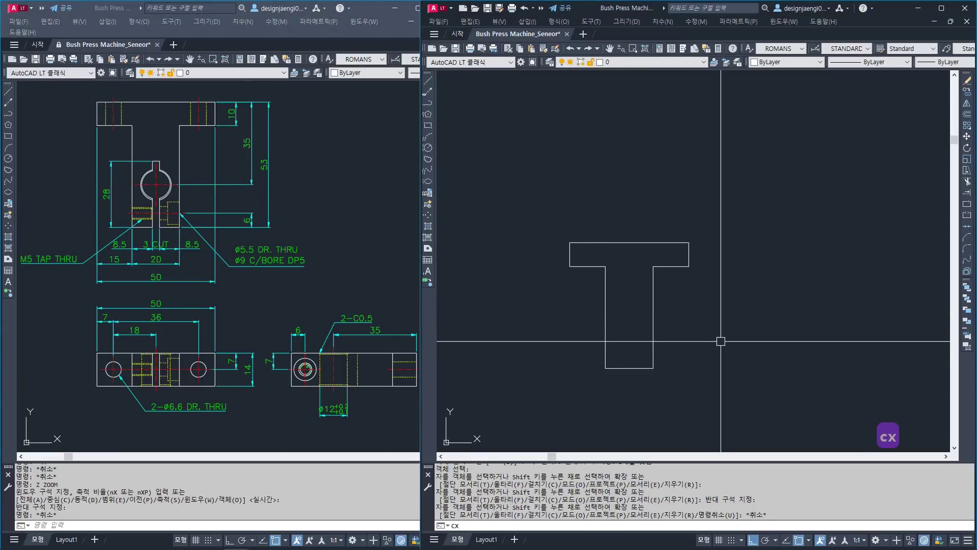
key("Escape")
type("c")
key("space")
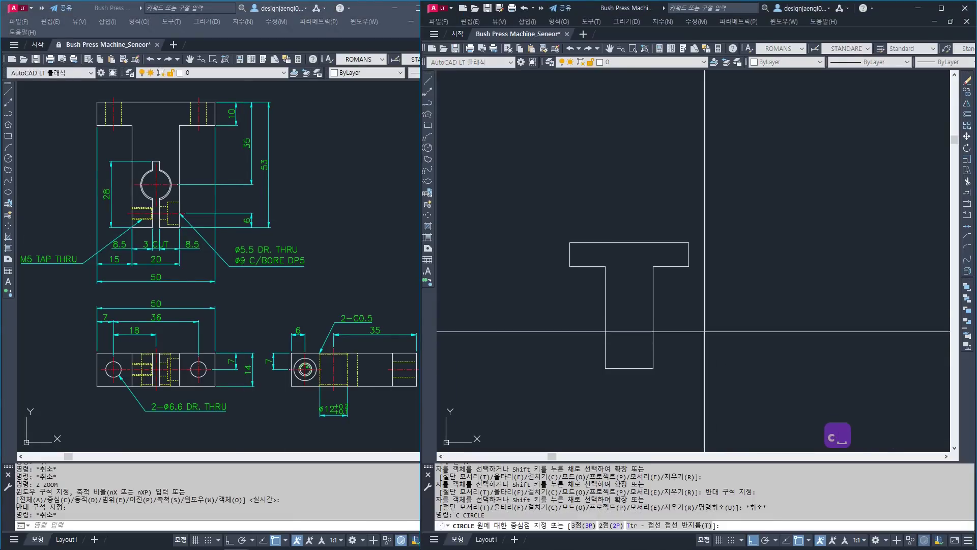
left_click(712, 335)
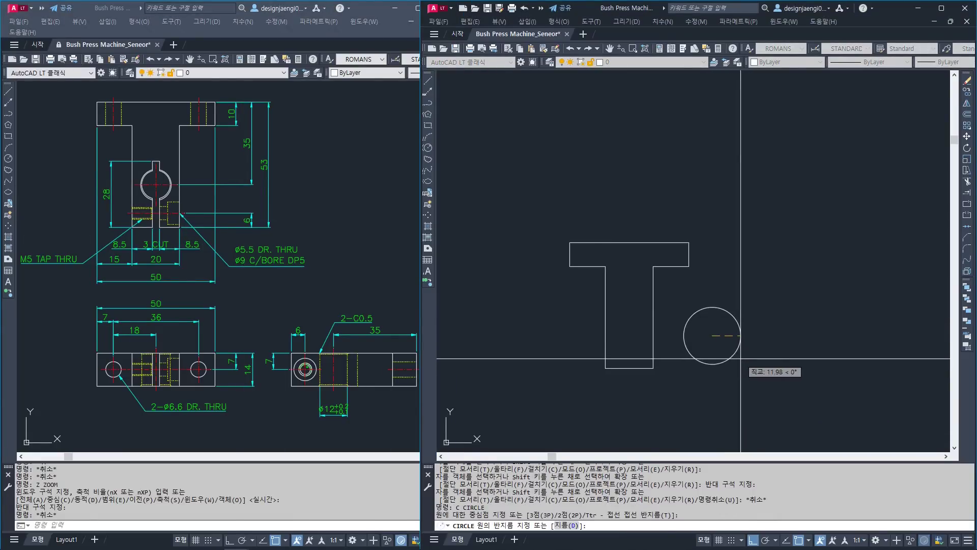
key("BackSpace")
key("BackSpace")
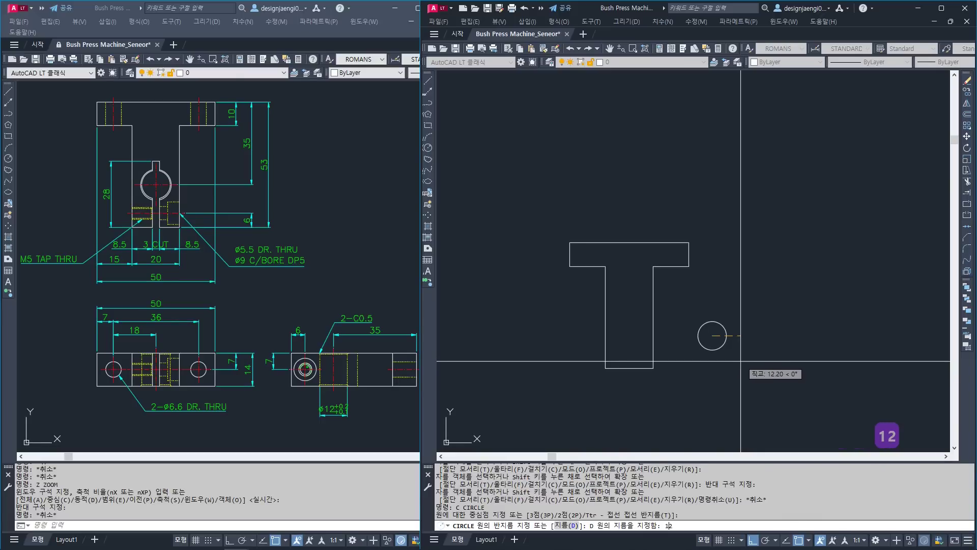
type("2")
key("space")
key("Escape")
- Check the new circle's size with a trial linear dimension
type("aa")
key("space")
left_click(712, 335)
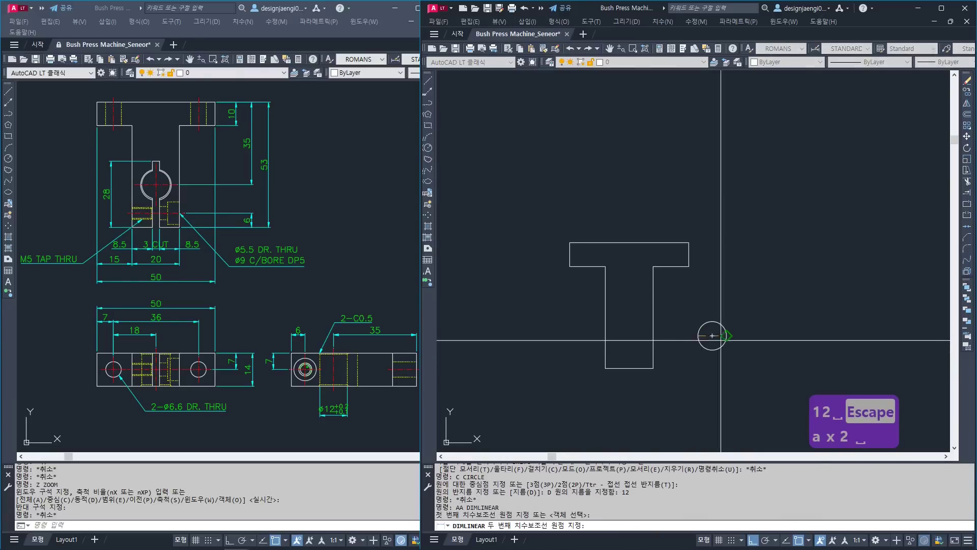
left_click(740, 338)
key("Escape")
- Draw a horizontal and a vertical line through the circle's centre, each joining opposite quadrant points
type("1")
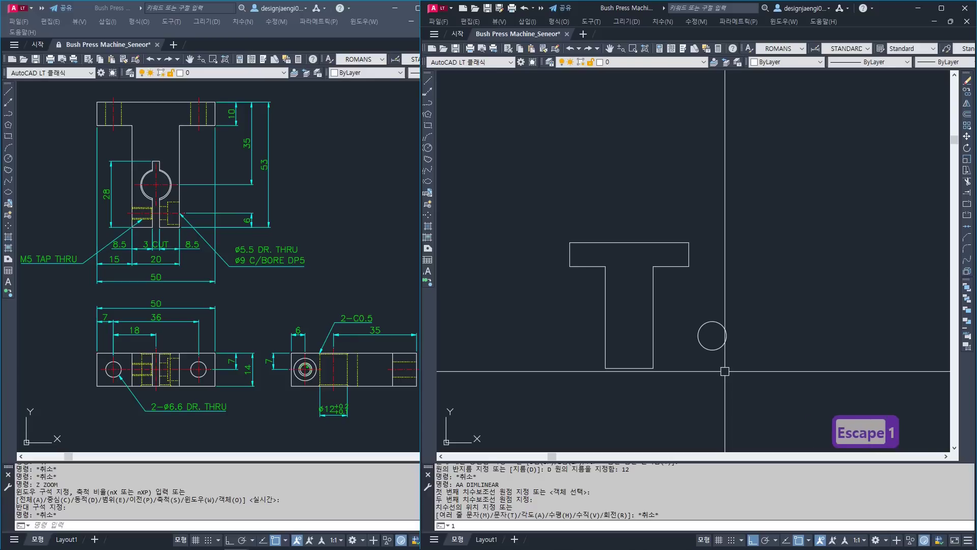
key("space")
scroll(699, 342, "up", 4)
left_click(694, 325)
left_click(767, 324)
key("Escape")
key("space")
left_click(731, 289)
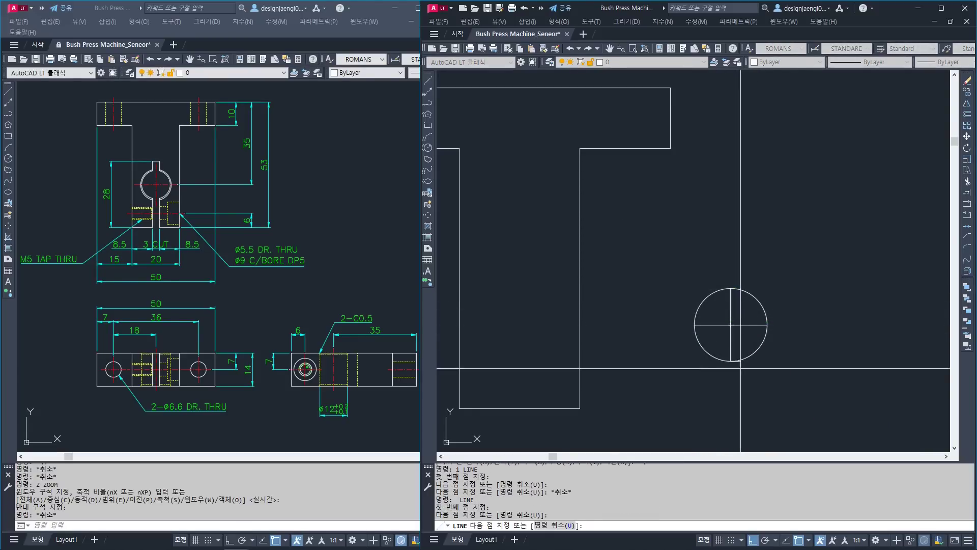
key("Escape")
key("Escape")
- Assign the two crossing lines inside the circle to the red dash-dot centre-line layer
left_click(744, 306)
left_click(722, 336)
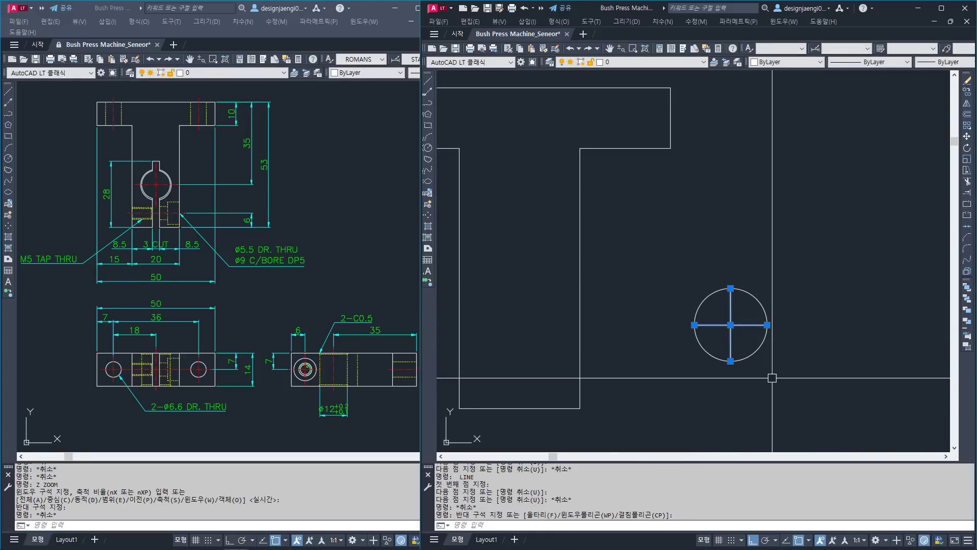
left_click(629, 62)
left_click(633, 79)
key("Escape")
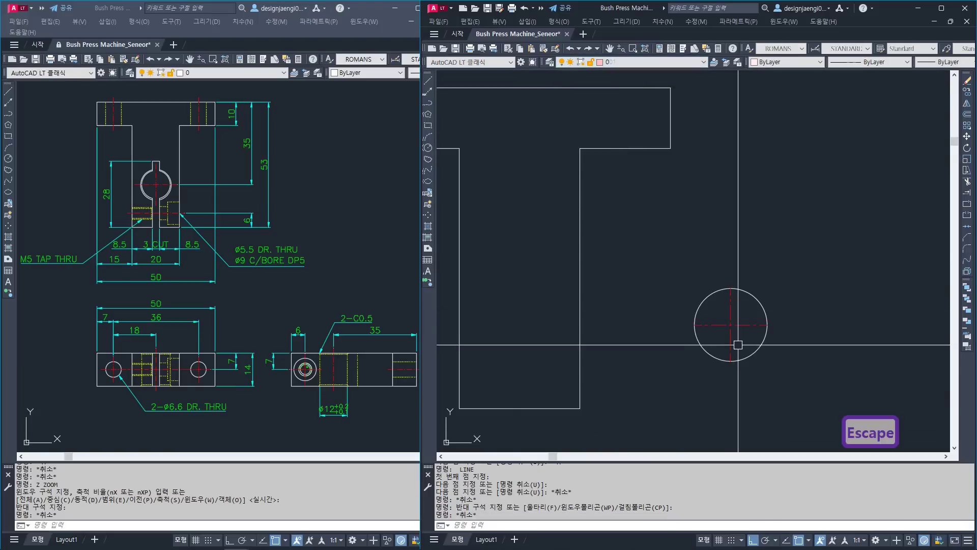
- Offset the circle 3 units outward to make a larger concentric circle
type("o")
key("space")
type("3")
key("space")
left_click(756, 298)
left_click(780, 281)
key("Escape")
type("ee")
key("space")
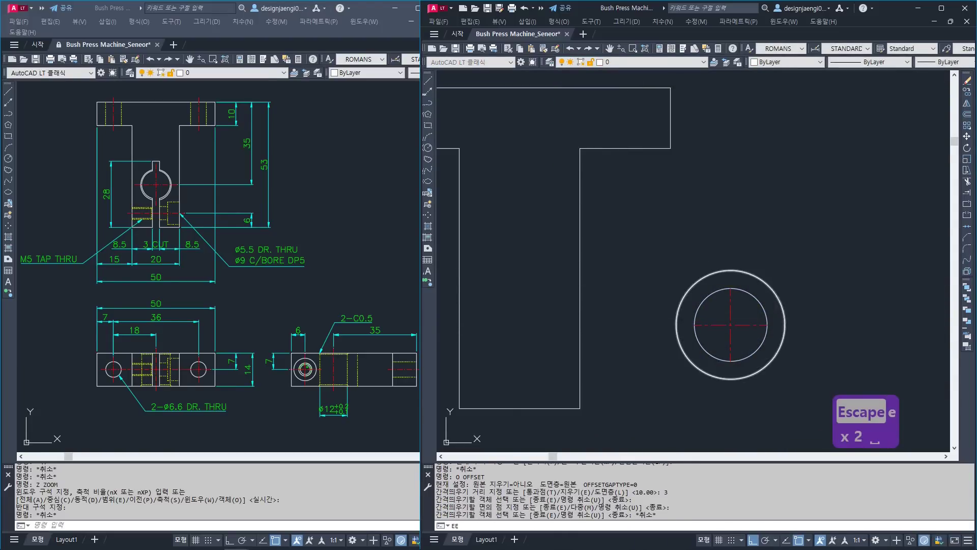
left_click(776, 292)
key("space")
key("Escape")
key("Escape")
key("Escape")
key("Escape")
left_click(774, 302)
key("Escape")
type("ex")
key("space")
key("Escape")
left_click(781, 301)
key("Escape")
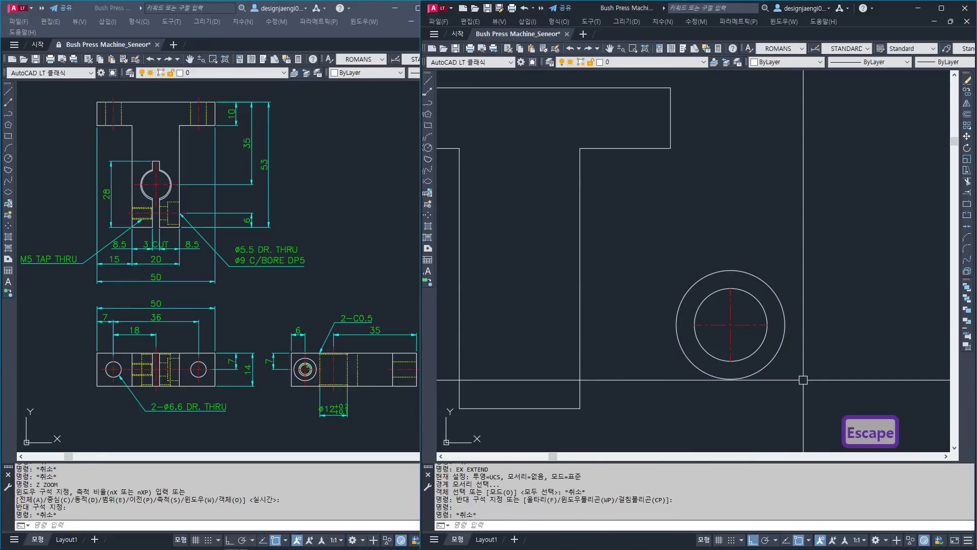
- Extend both centre lines of the inner circle out to the larger concentric circle
key("space")
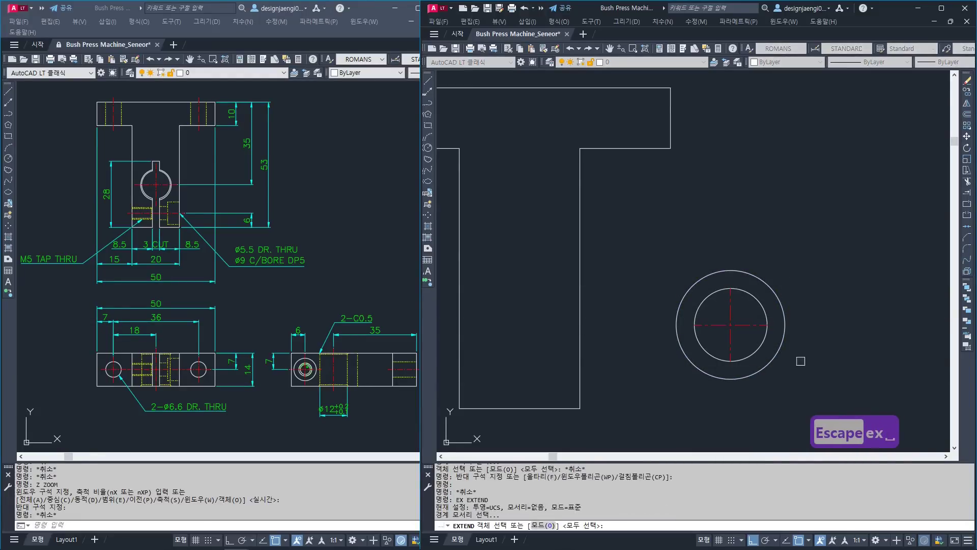
left_click(781, 301)
key("space")
left_click(761, 345)
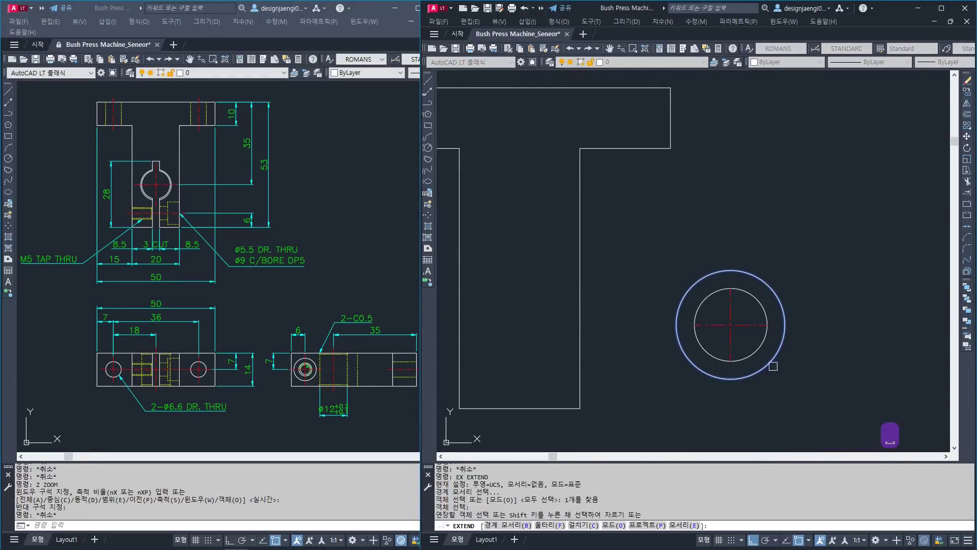
left_click(745, 315)
left_click(722, 332)
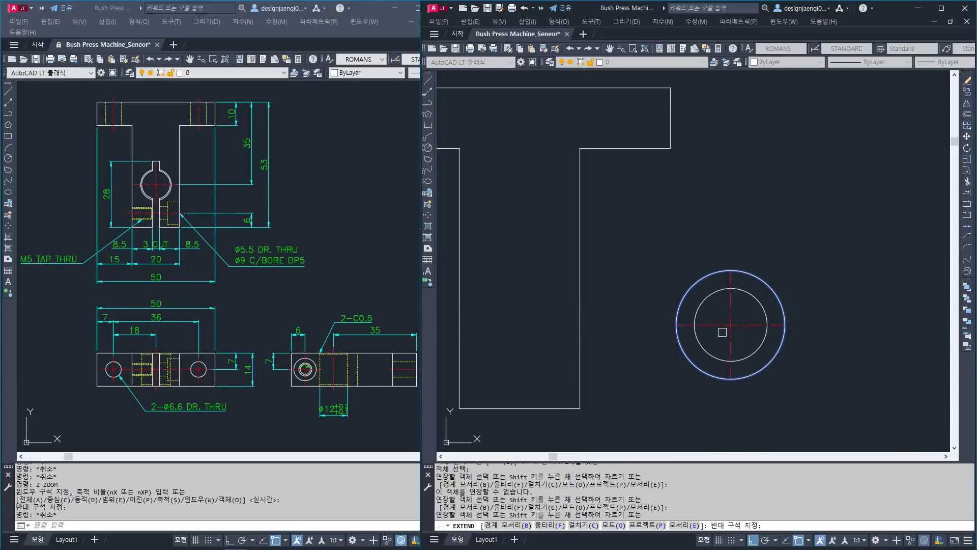
left_click(748, 322)
key("Escape")
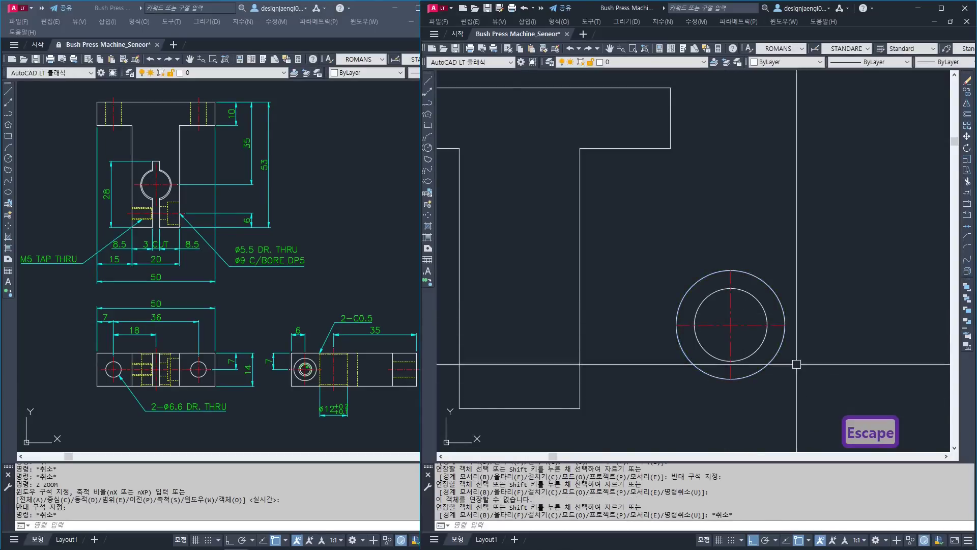
- Delete the outer concentric circle, keeping the inner circle and its centre lines
left_click(780, 309)
key("Delete")
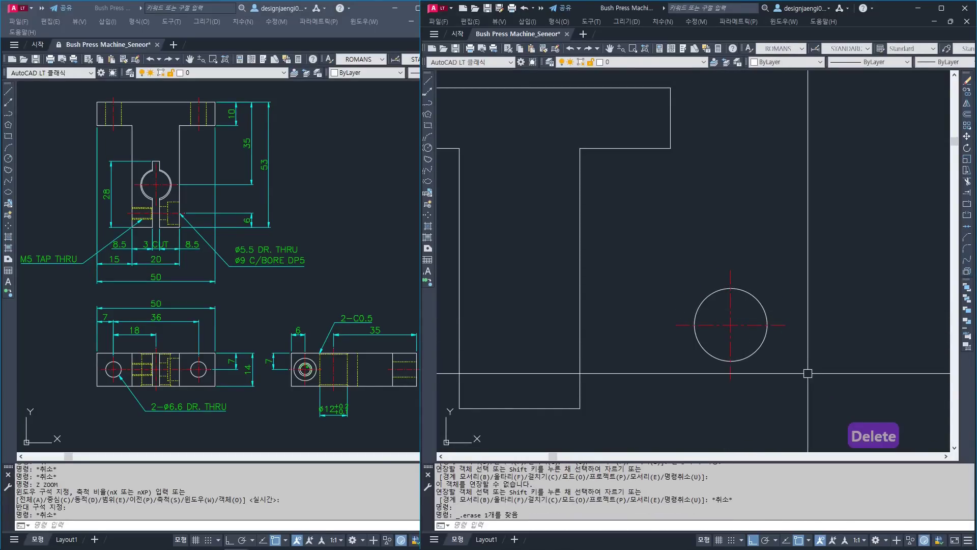
middle_click_drag(755, 371, 795, 374)
key("Escape")
left_click(825, 278)
key("Escape")
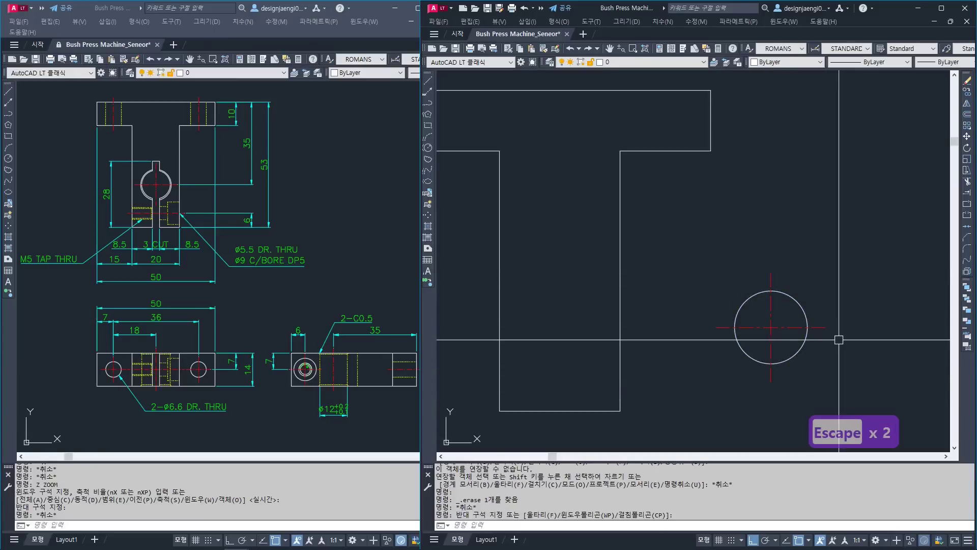
- Move the circle with its centre lines from its centre to the midpoint of the T outline's top edge
type("m")
key("space")
left_click(838, 261)
left_click(702, 381)
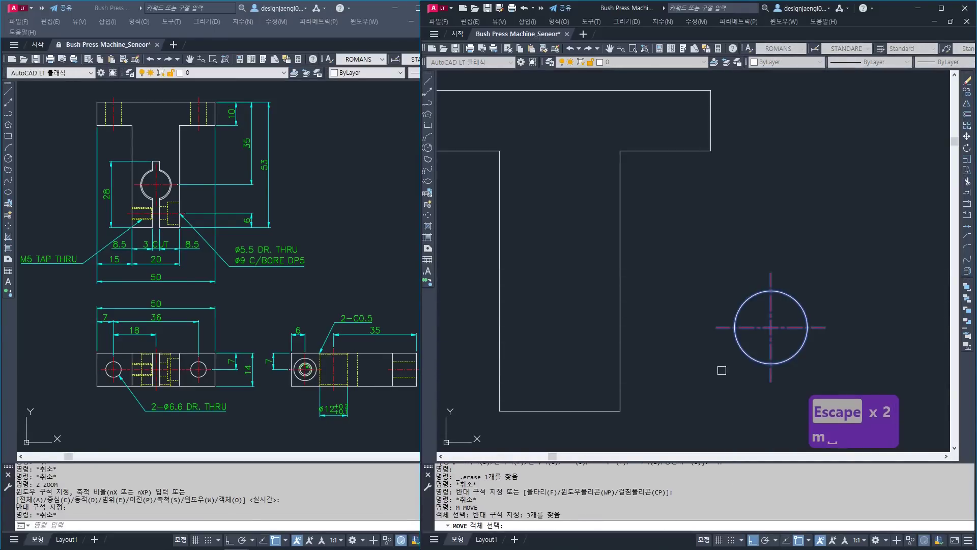
key("space")
left_click(770, 327)
mouse_move(693, 203)
middle_mouse_down()
mouse_move(739, 290)
mouse_move(768, 274)
middle_mouse_up()
scroll(740, 290, "down", 2)
left_click(687, 204)
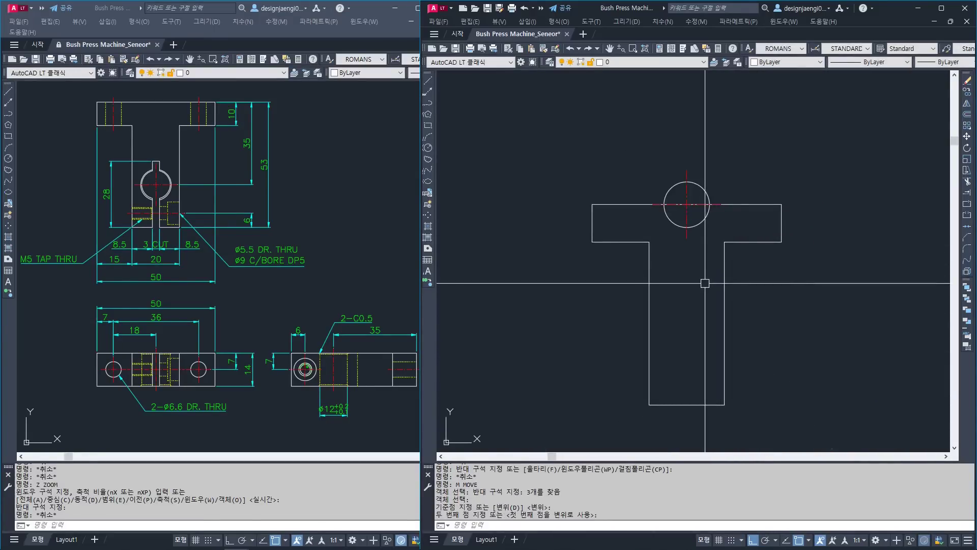
- Move the circle and its centre lines 35 units straight down into the stem of the T outline
key("Escape")
type("m")
key("space")
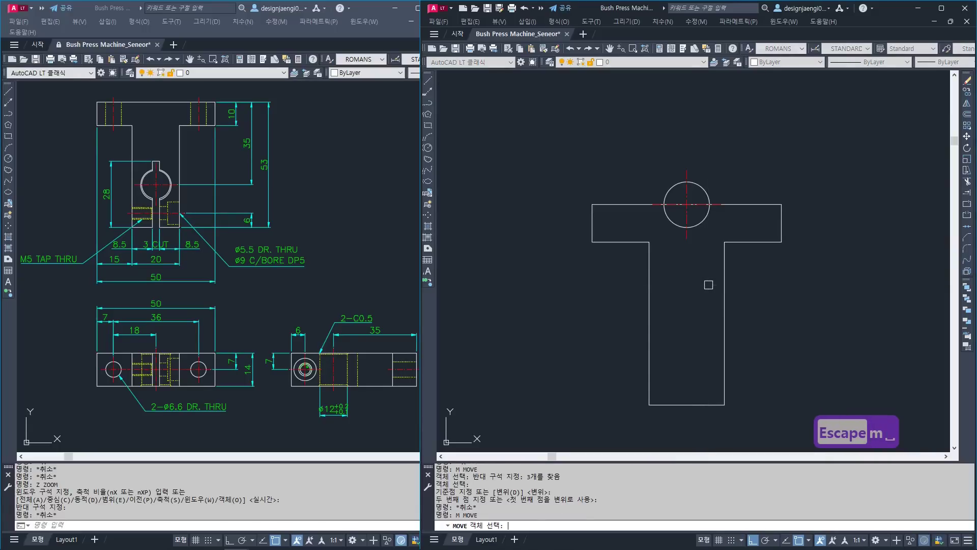
left_click(633, 144)
left_click(703, 198)
key("space")
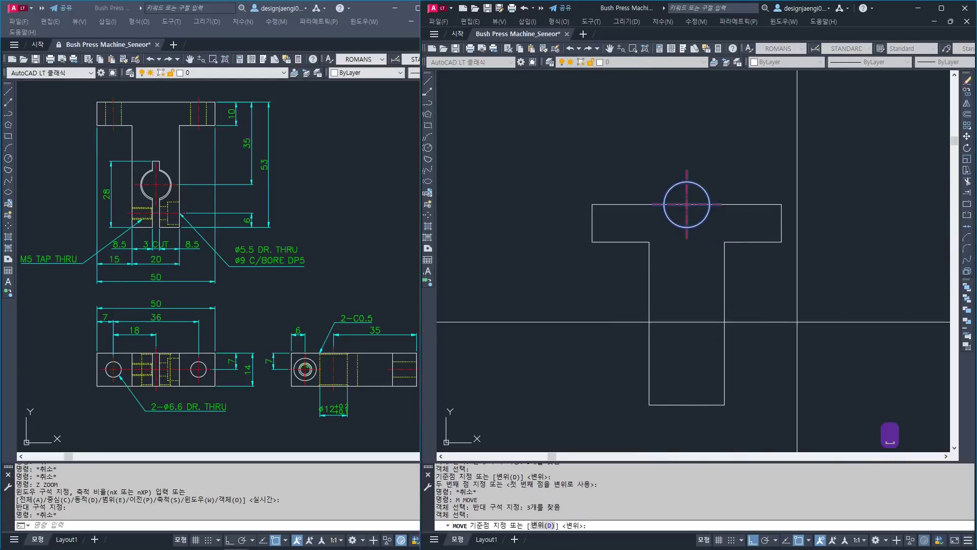
left_click(813, 269)
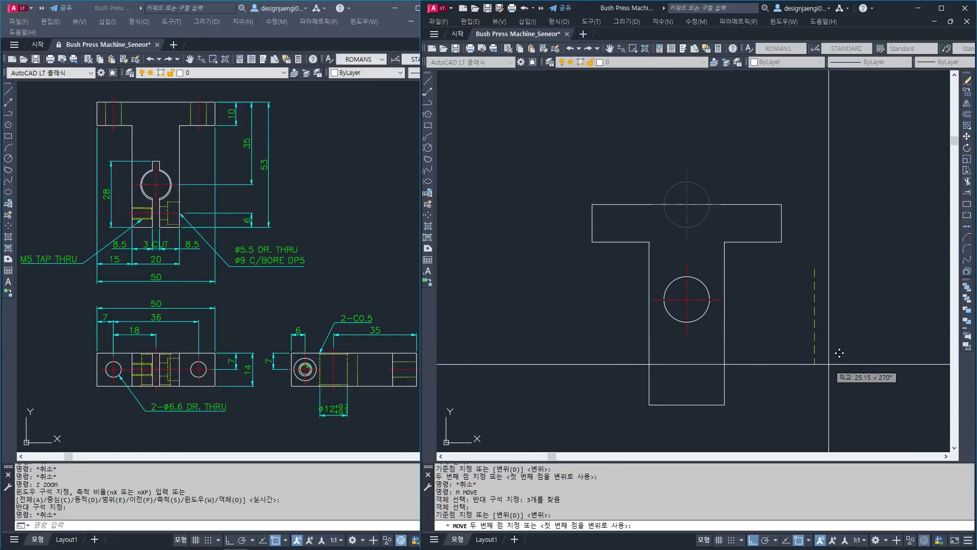
key("Return")
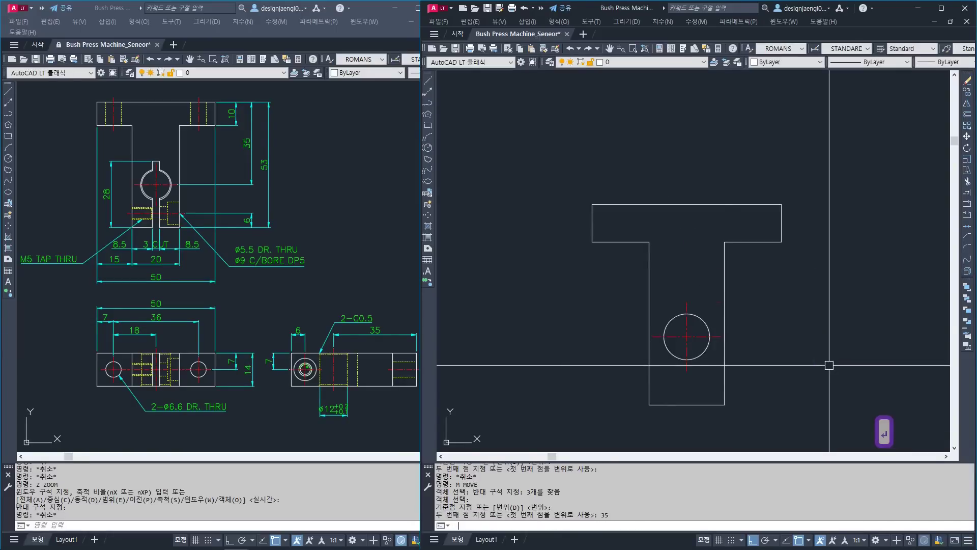
- Check the vertical distance from the circle's centre level to the top edge with a trial linear dimension
key("Escape")
type("aa")
key("Return")
left_click(724, 336)
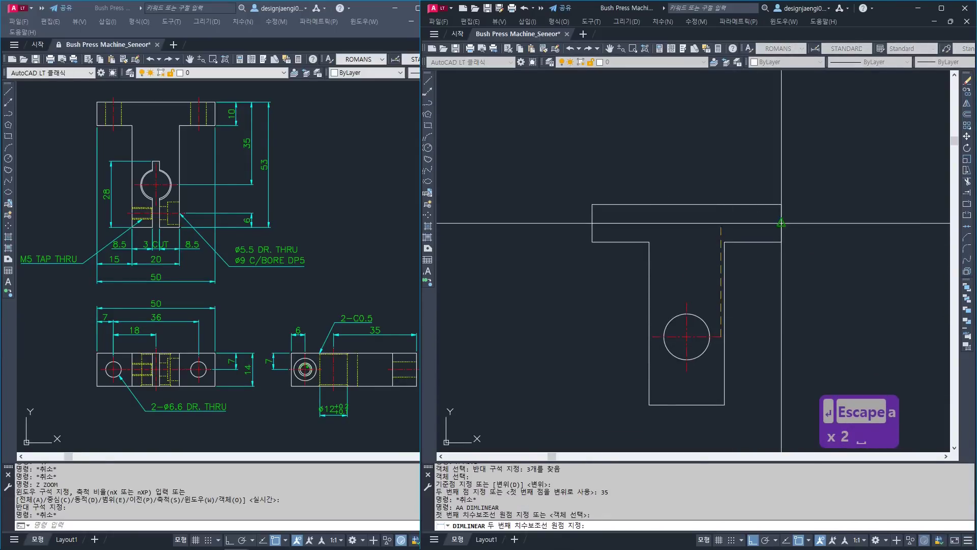
left_click(781, 204)
key("Escape")
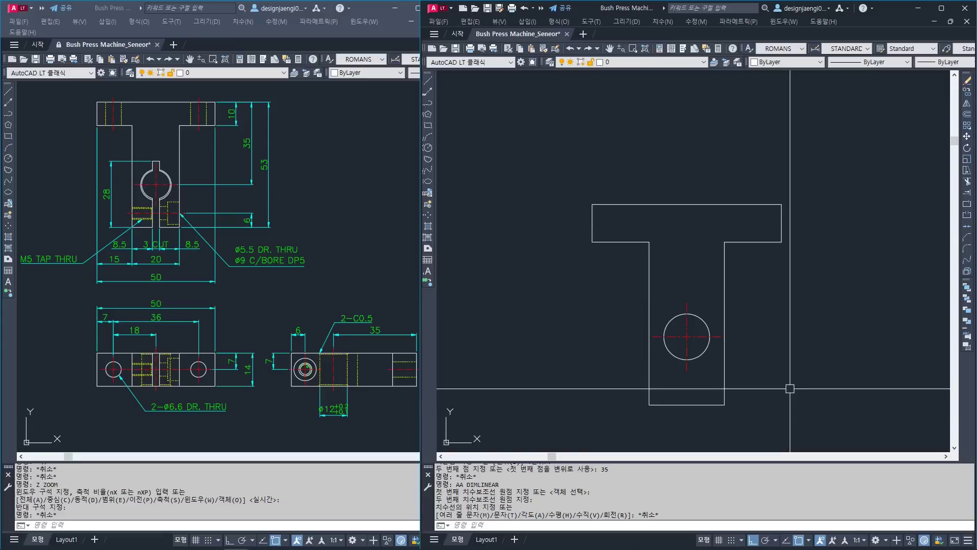
- Examine the slot's width and height dimensions in the reference drawing's front view
mouse_move(175, 279)
middle_mouse_down()
mouse_move(270, 335)
mouse_move(241, 316)
mouse_move(228, 321)
middle_mouse_up()
scroll(248, 305, "up", 2)
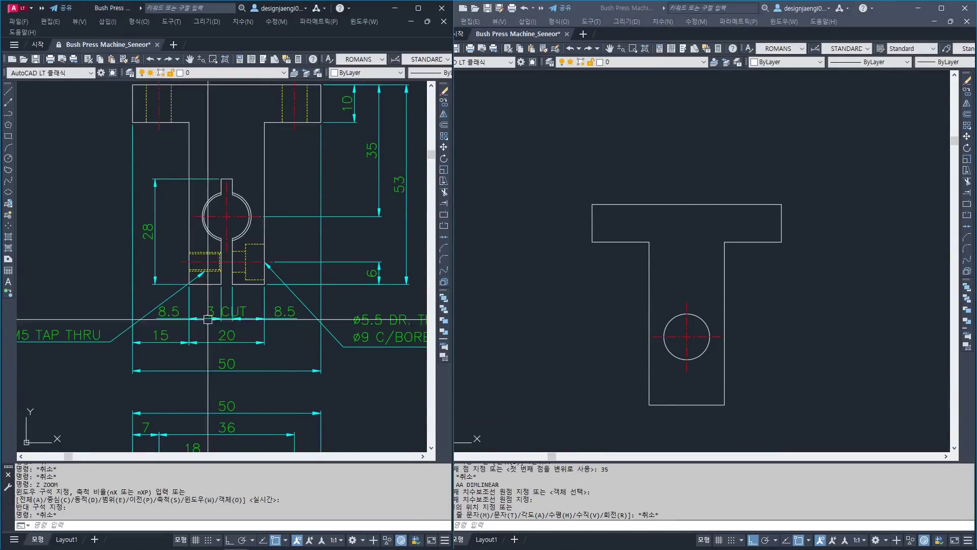
key("ctrl+3")
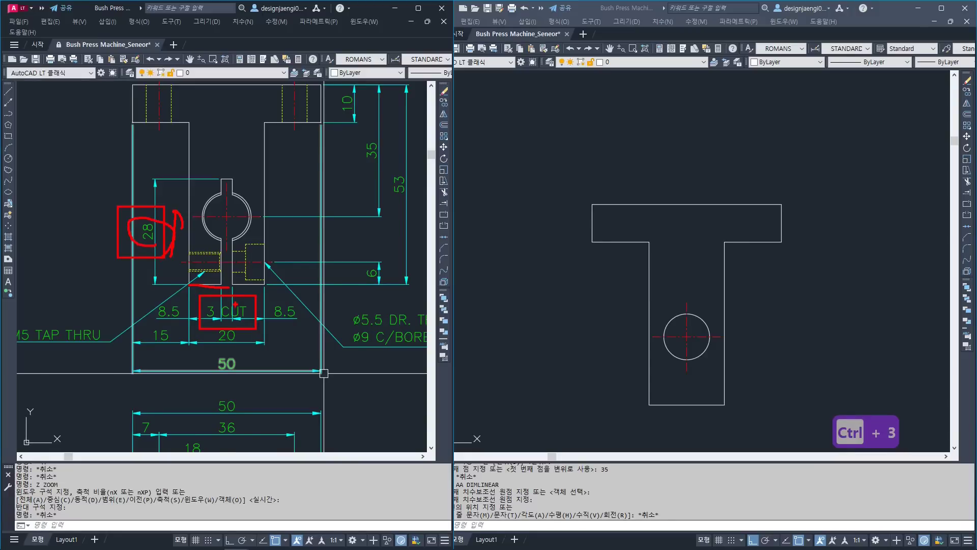
key("Escape")
left_click(786, 338)
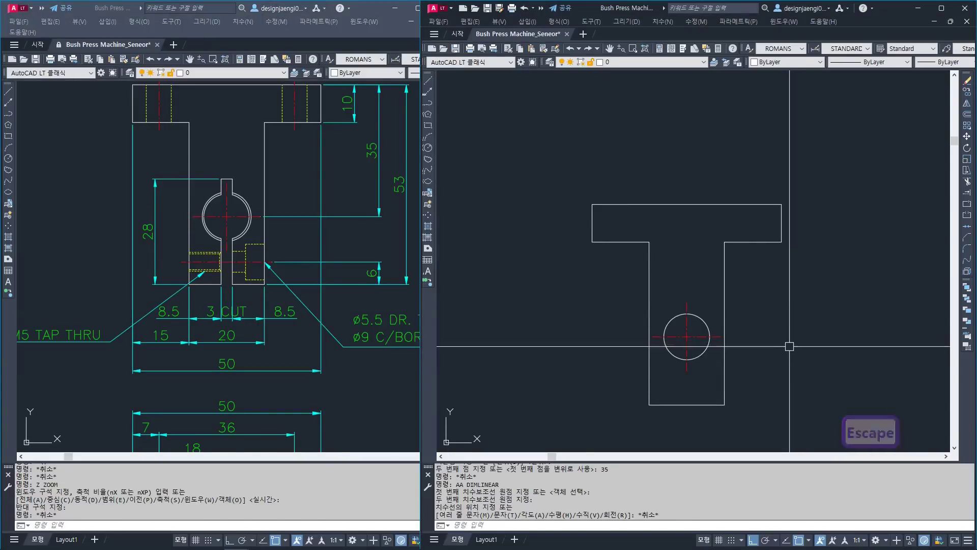
- Offset the circle's vertical centre line 1.5 units to each side for the slot walls
type("o")
key("space")
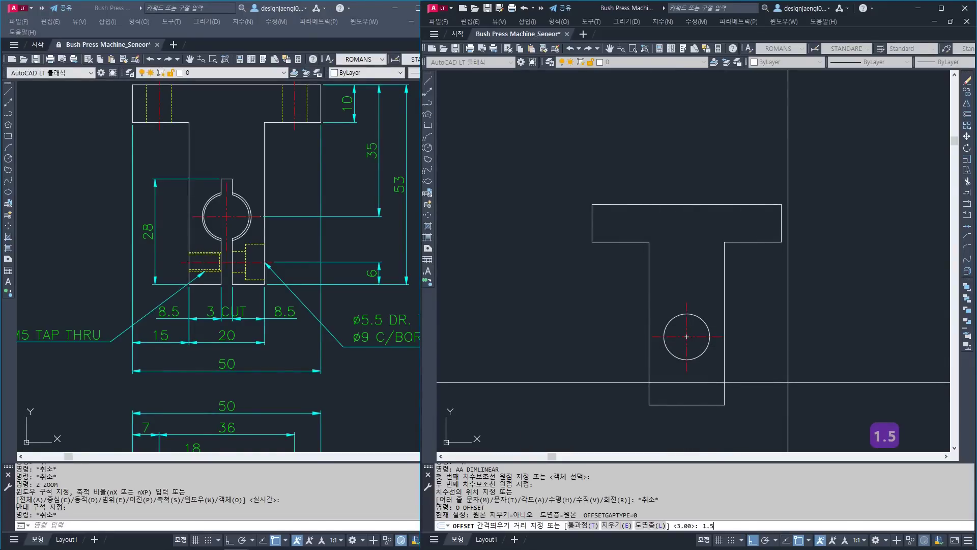
type("1.5")
key("space")
left_click(687, 356)
left_click(584, 364)
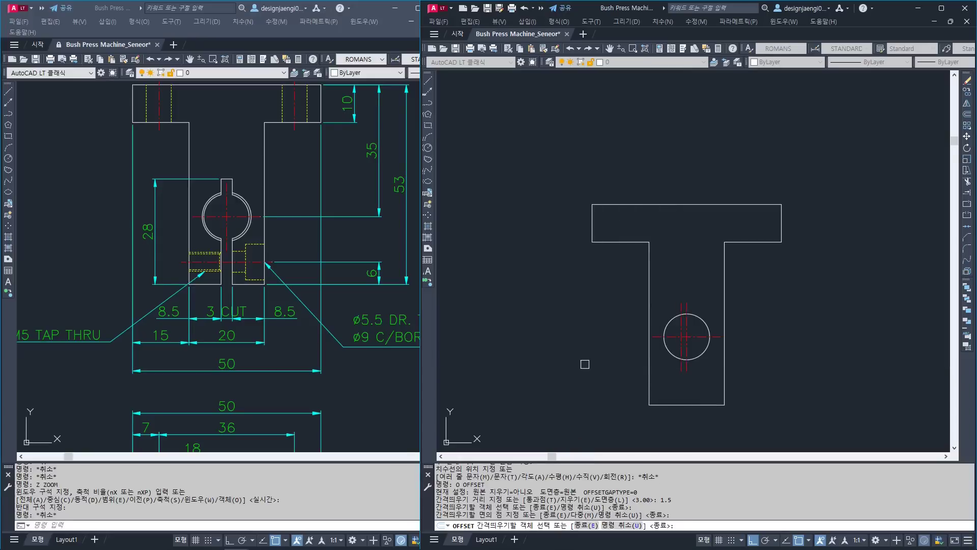
left_click(690, 371)
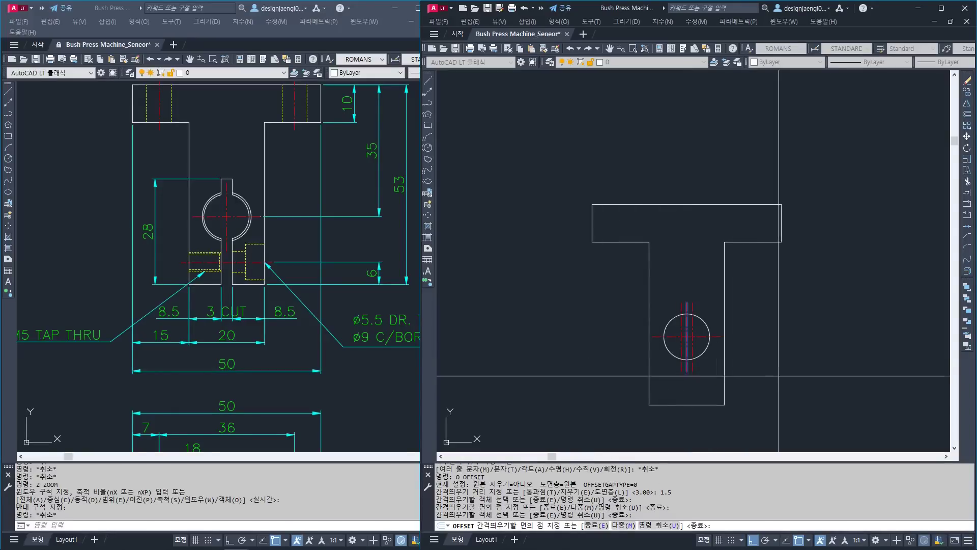
left_click(776, 403)
key("Escape")
key("Escape")
key("Escape")
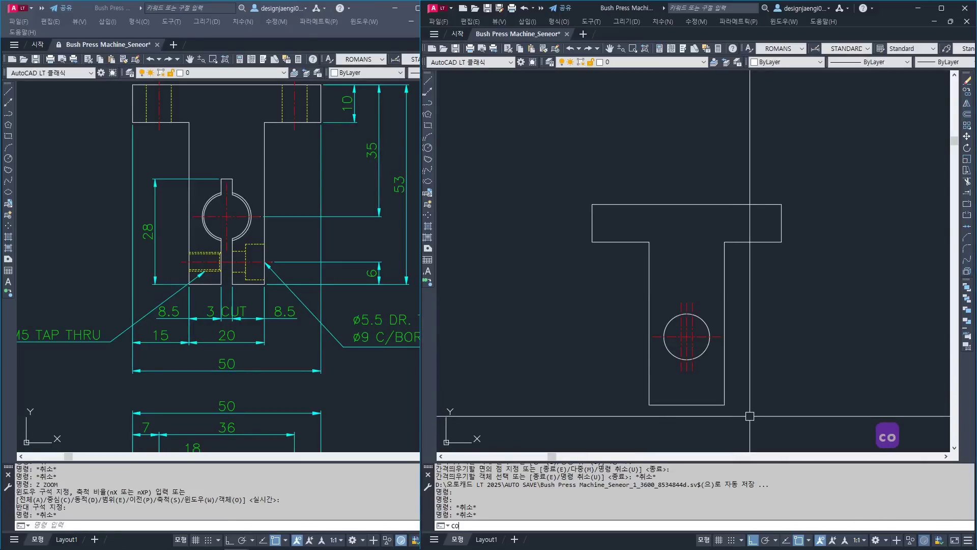
- Copy the bottom edge of the stem 28 units straight up to mark the top of the slot
key("Return")
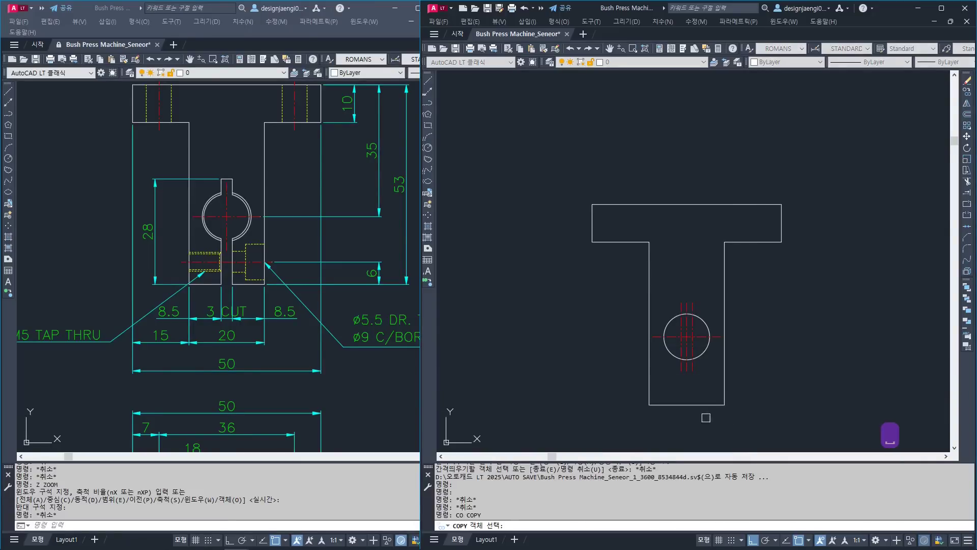
left_click(705, 405)
left_click(671, 419)
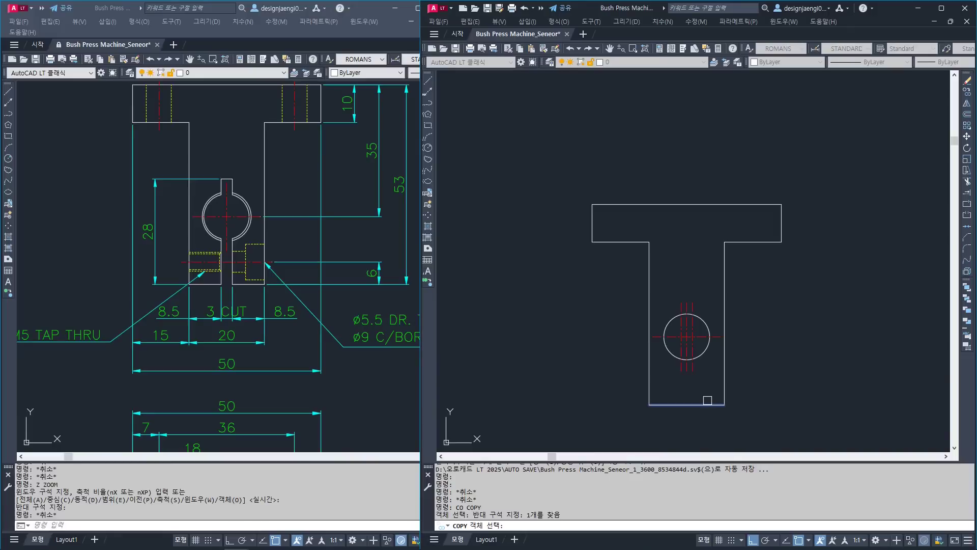
key("Return")
left_click(803, 384)
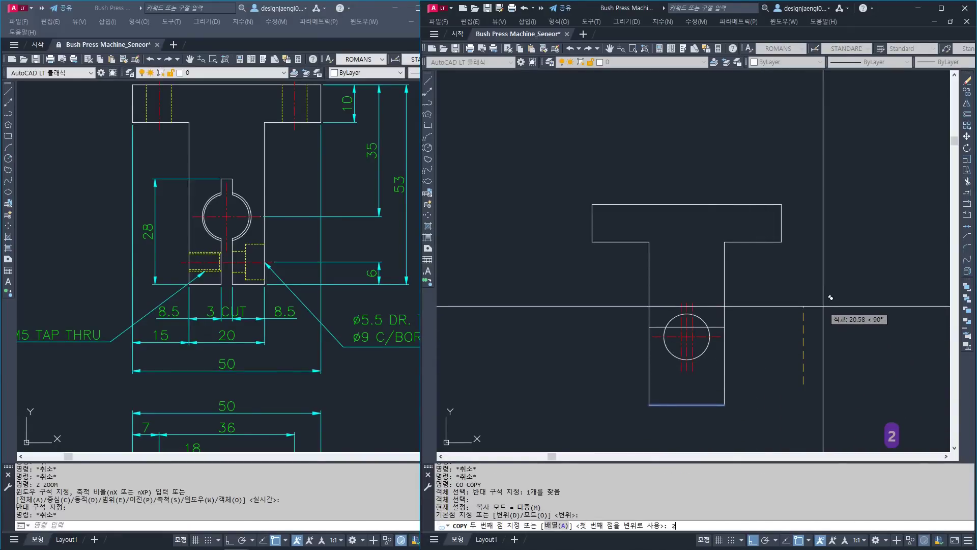
type("28")
key("Return")
key("Escape")
- Fillet the copied horizontal line with both offset vertical lines at radius 0 to form the slot's square top corners
scroll(785, 387, "up", 2)
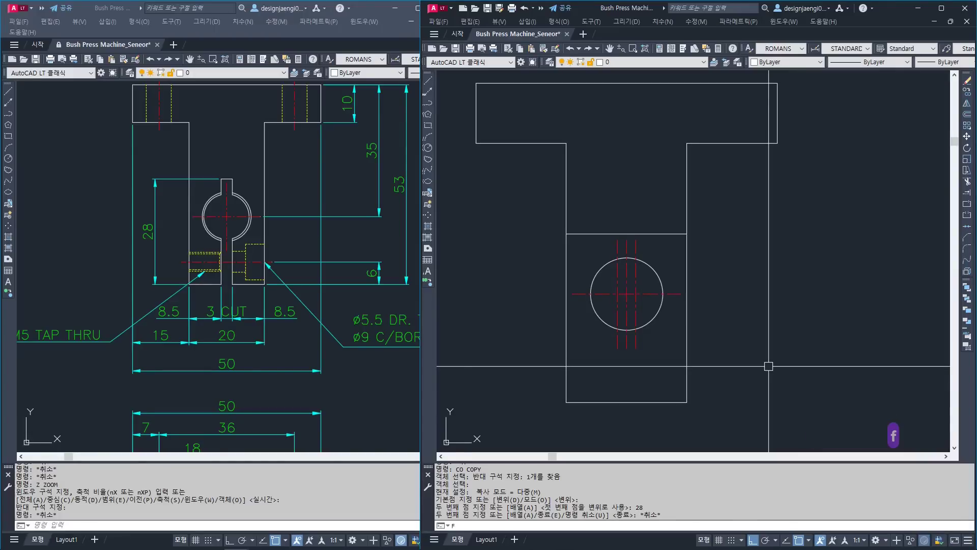
type("F")
key("Return")
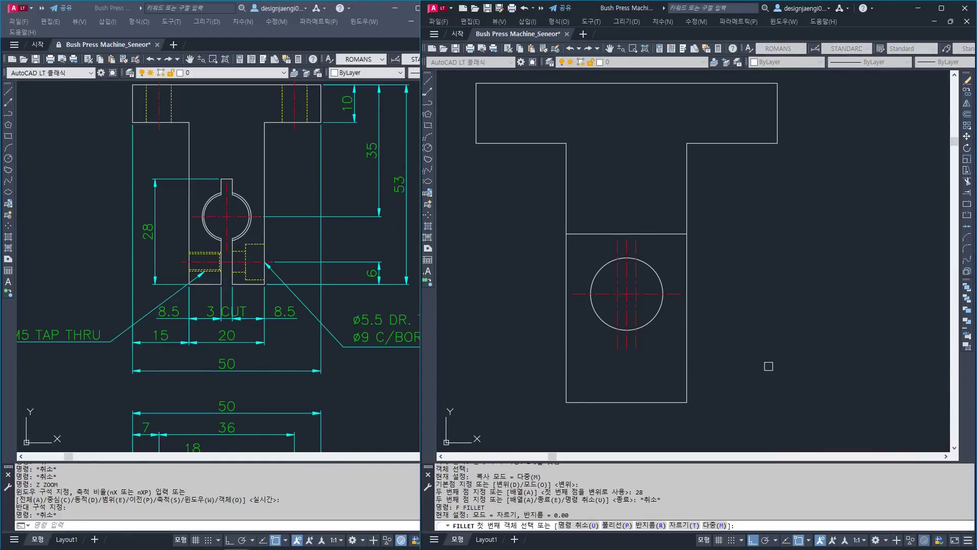
key("space")
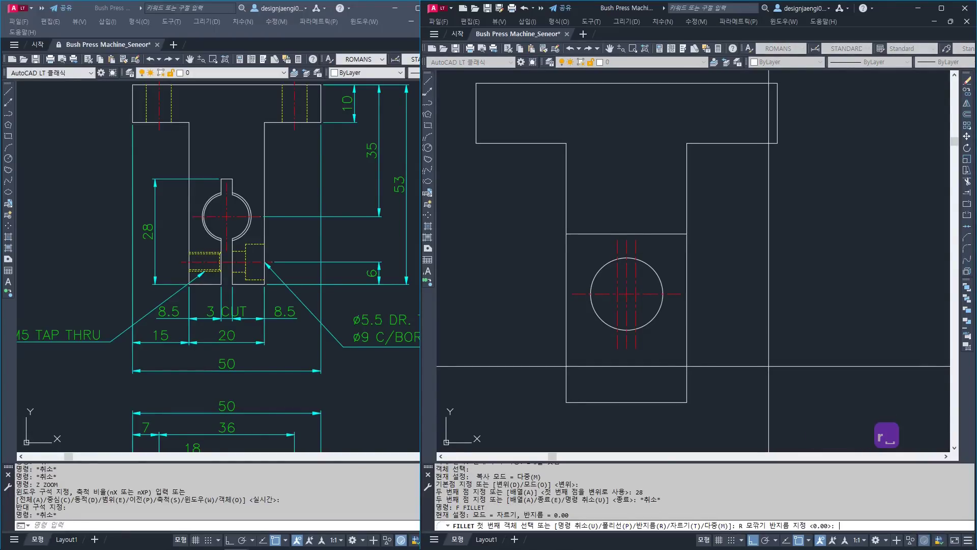
type("0")
key("space")
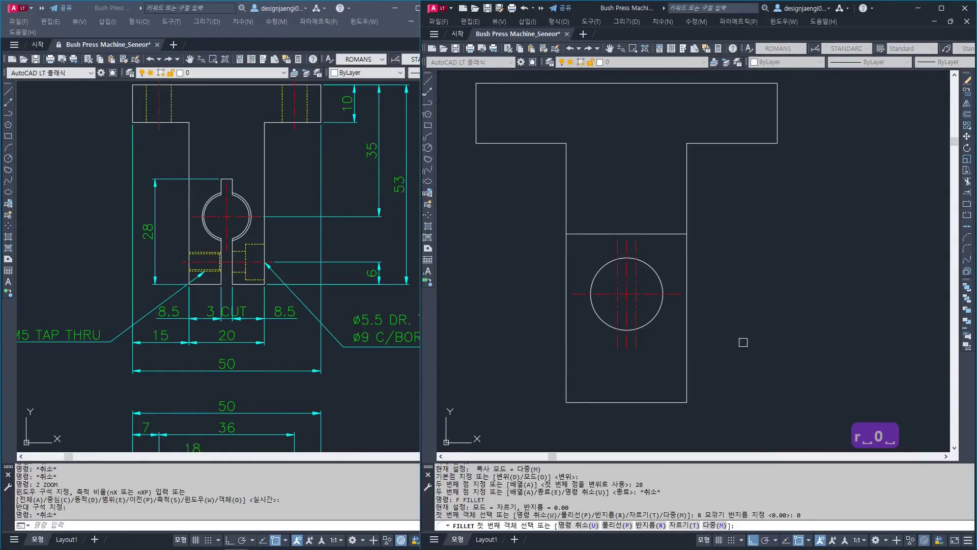
left_click(615, 243)
left_click(631, 231)
scroll(648, 242, "up", 2)
key("space")
left_click(619, 229)
left_click(625, 245)
scroll(640, 266, "down", 2)
key("Escape")
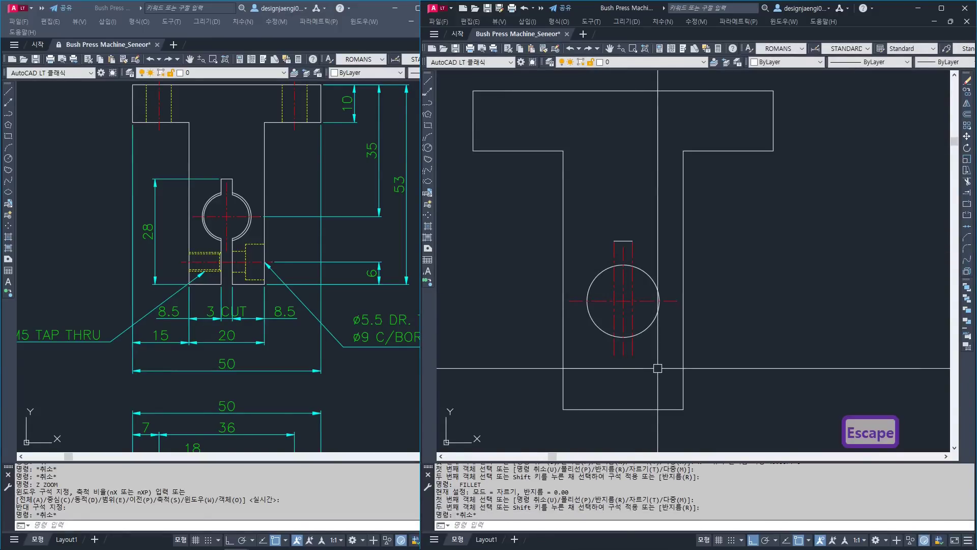
- Extend both vertical slot lines down to the bottom edge of the stem
type("EX")
key("Return")
left_click(643, 409)
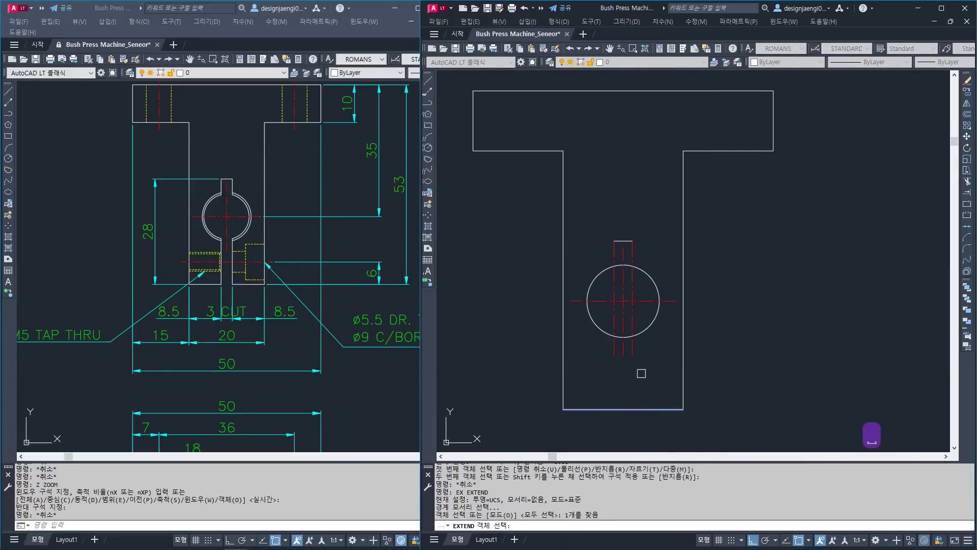
key("space")
double_click(632, 353)
double_click(614, 356)
key("Escape")
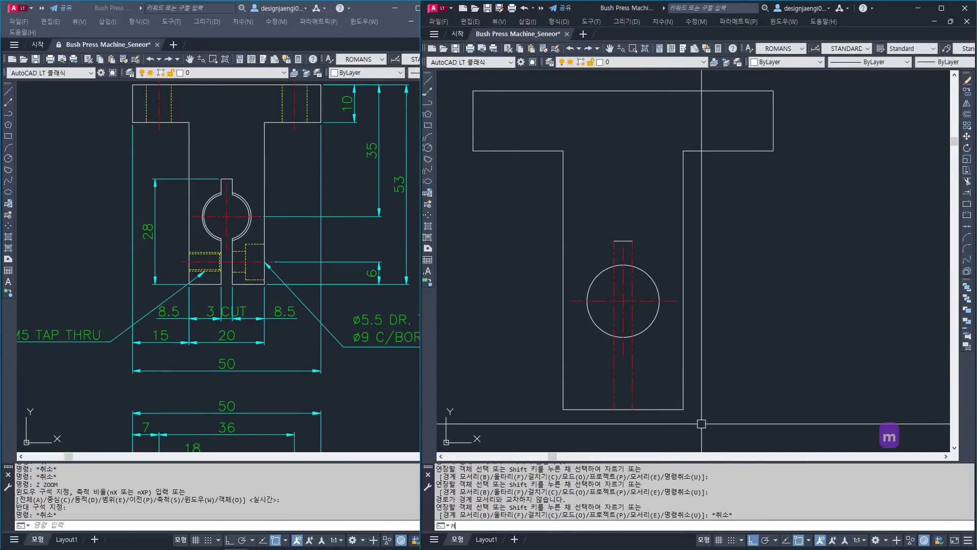
- Match the properties of the bottom edge onto the two red slot side lines
key("space")
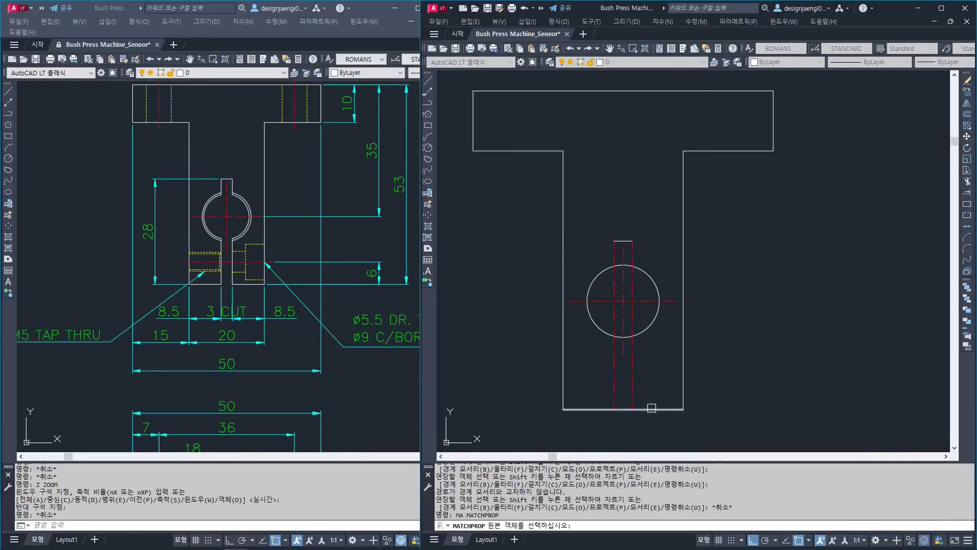
left_click(649, 410)
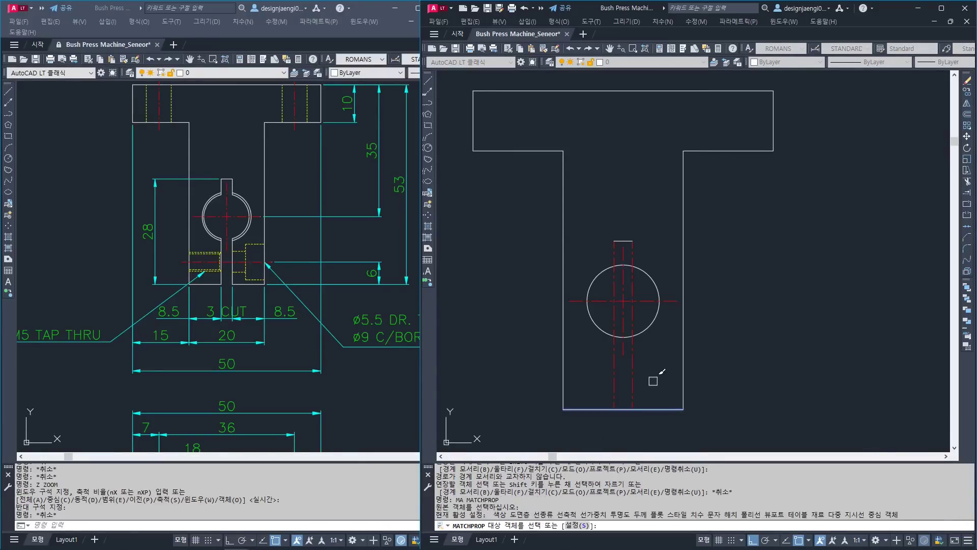
left_click(613, 373)
key("Escape")
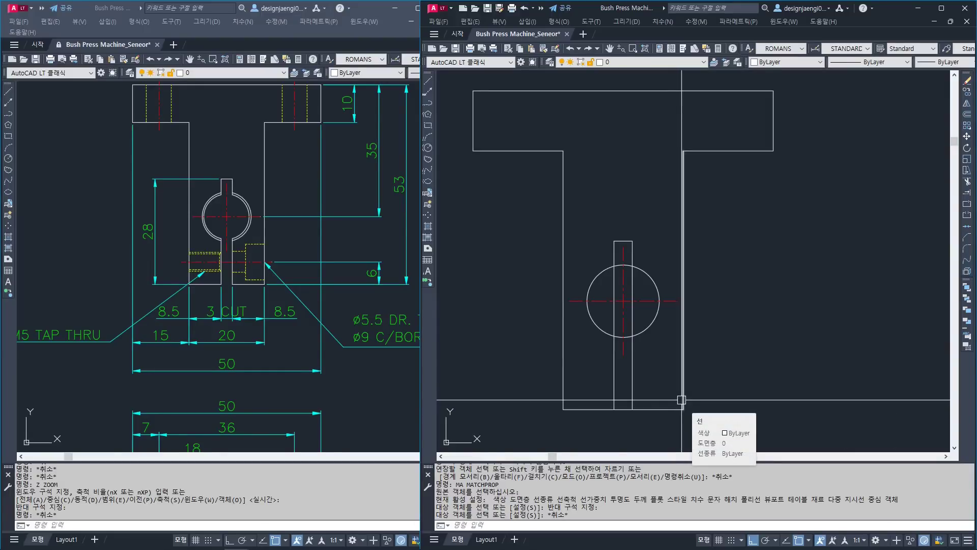
left_click(299, 340)
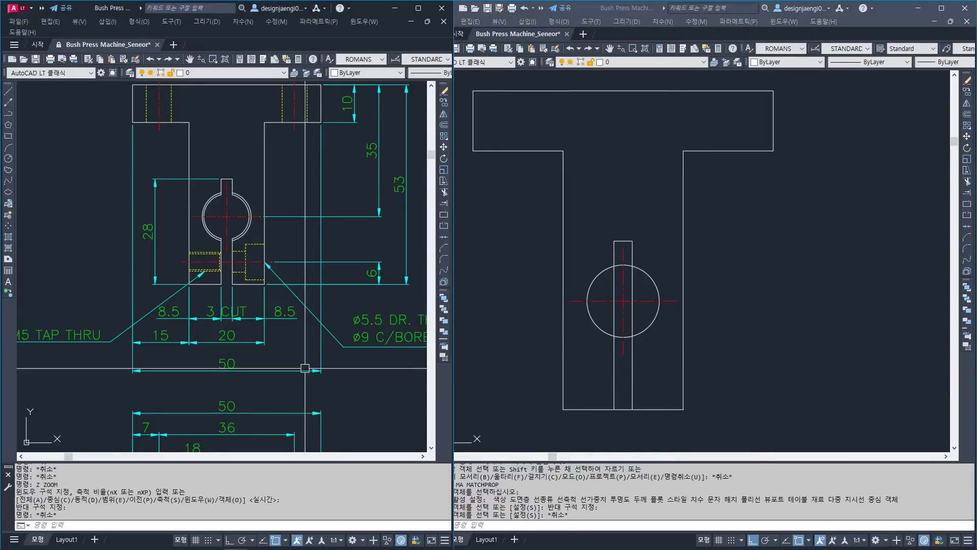
- Examine the 2-C0.5 chamfer callout and the double bore outline in the reference drawing's side and front views
middle_click_drag(314, 402, 251, 321)
middle_click_drag(362, 405, 316, 338)
mouse_move(391, 345)
middle_mouse_down()
mouse_move(220, 303)
mouse_move(214, 319)
middle_mouse_up()
scroll(242, 308, "up", 2)
scroll(193, 326, "up", 2)
scroll(280, 382, "down", 2)
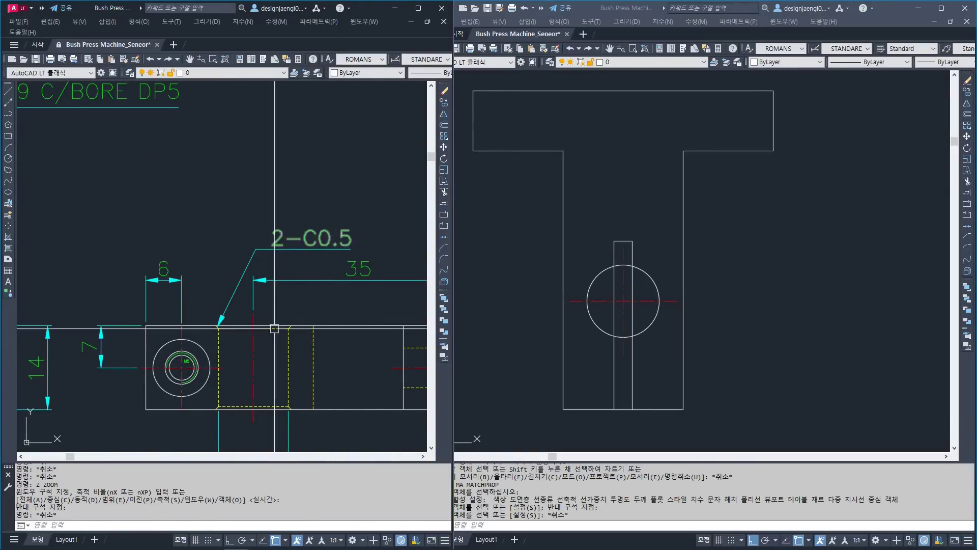
left_click(636, 322)
scroll(635, 322, "up", 4)
key("Escape")
key("Escape")
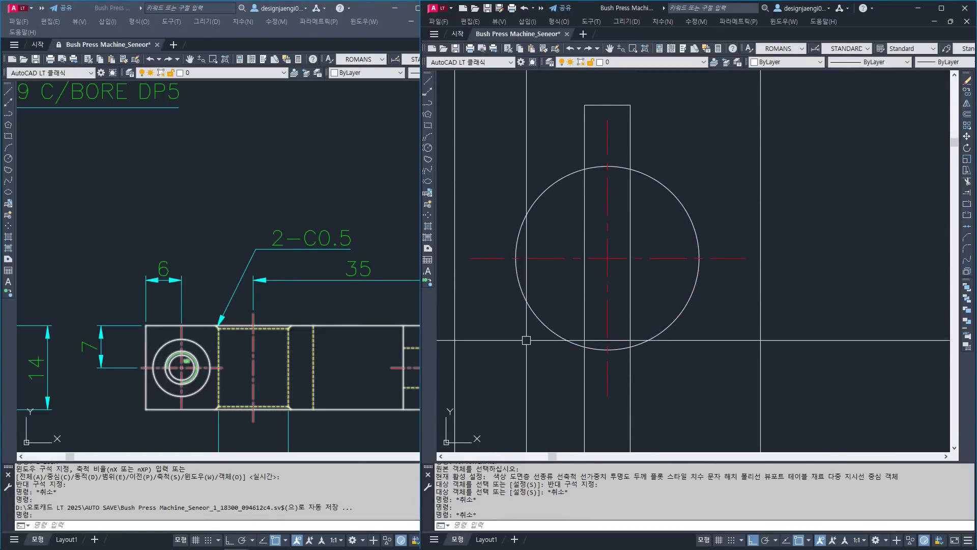
left_click(220, 240)
scroll(219, 240, "down", 3)
scroll(220, 241, "up", 4)
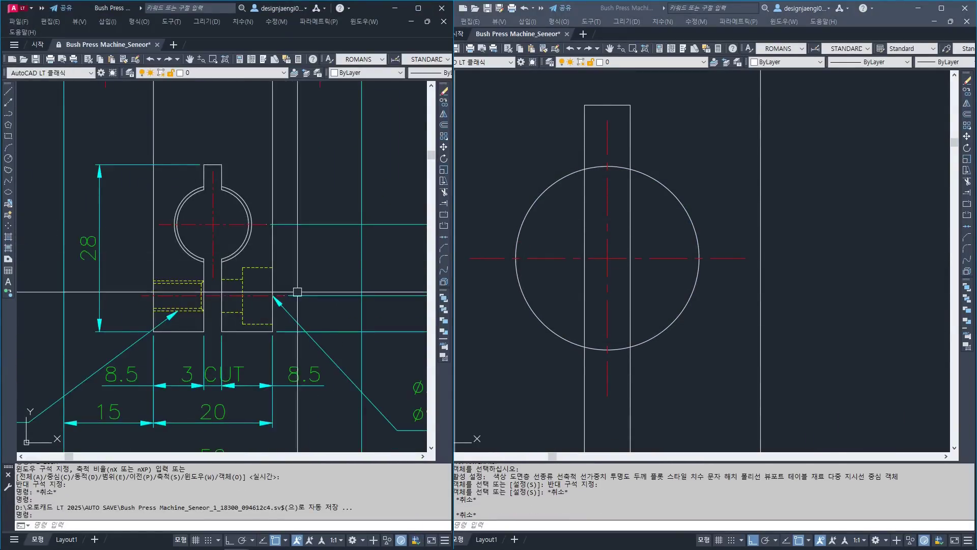
key("ctrl+3")
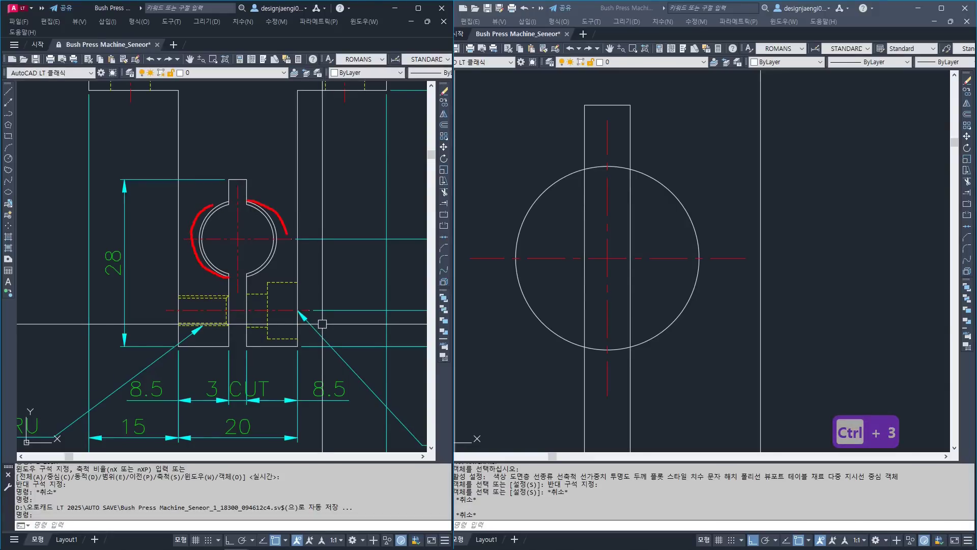
key("Escape")
- Offset the bore circle outward by 0.5 to draw the chamfer edge
left_click(578, 312)
scroll(661, 351, "down", 2)
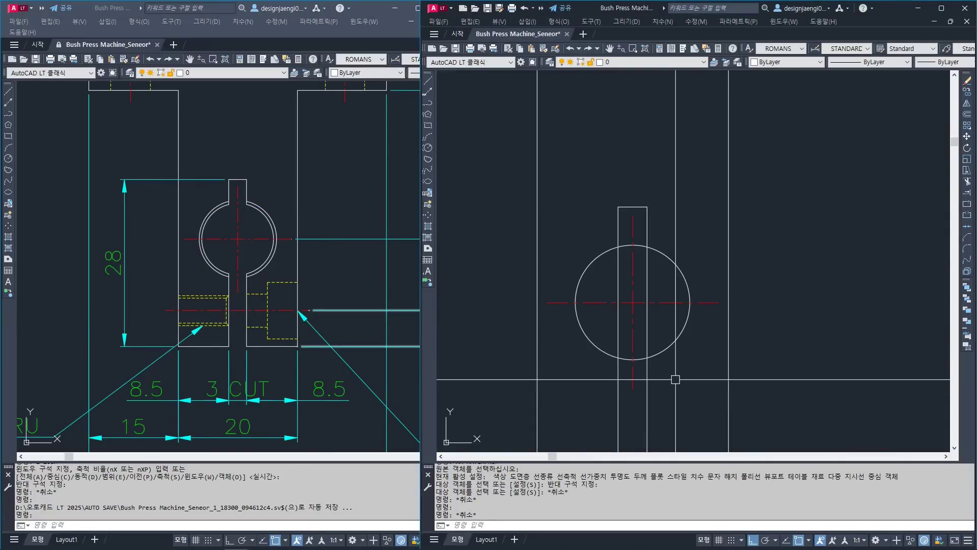
type("o")
key("space")
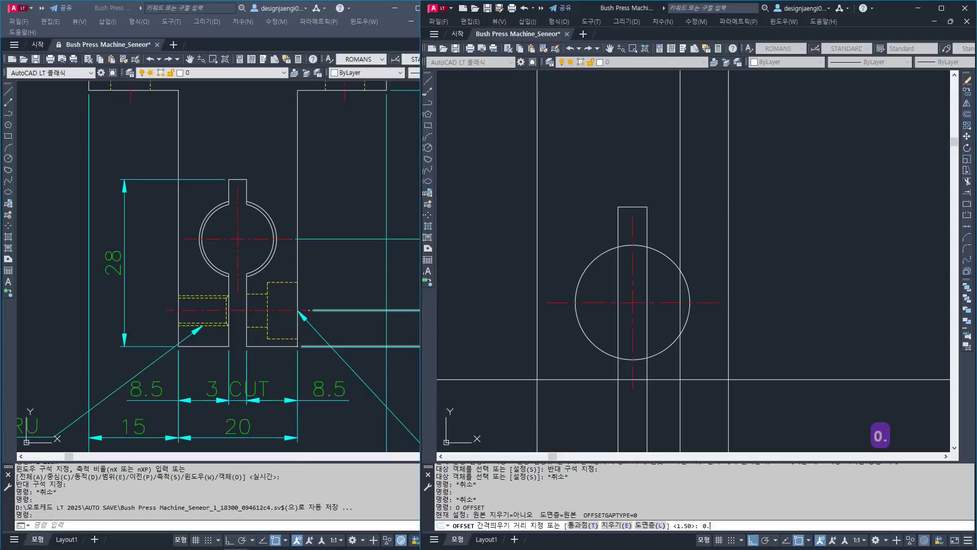
key("Return")
left_click(687, 293)
left_click(688, 359)
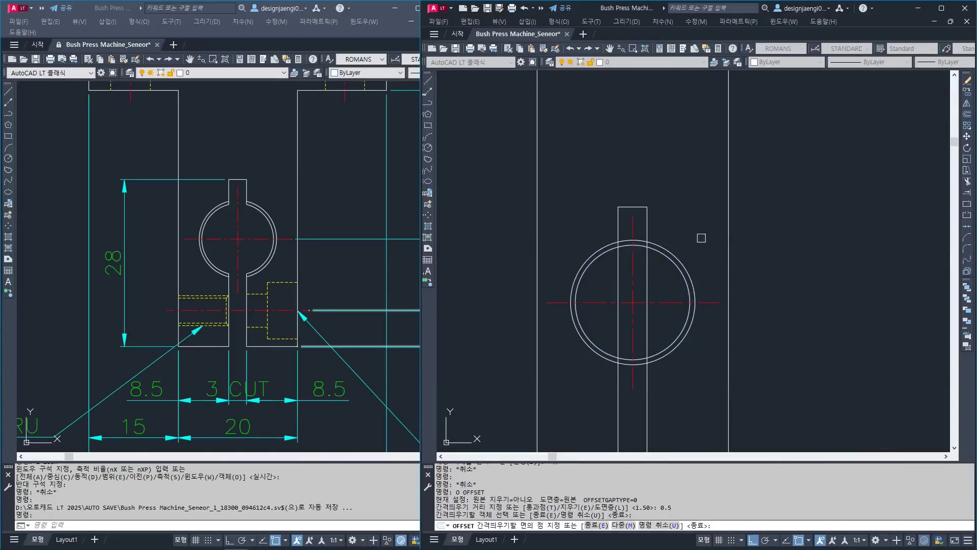
key("Escape")
middle_click_drag(688, 386, 687, 334)
key("Escape")
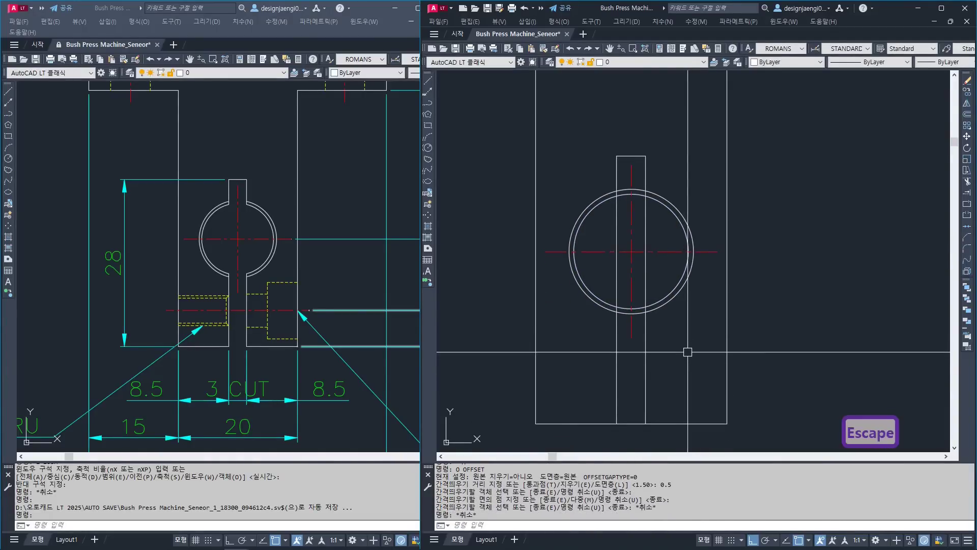
- Trim away the stem's bottom edge and both bore circles between the two slot side lines
type("tr")
key("space")
left_click(674, 371)
left_click(585, 381)
key("space")
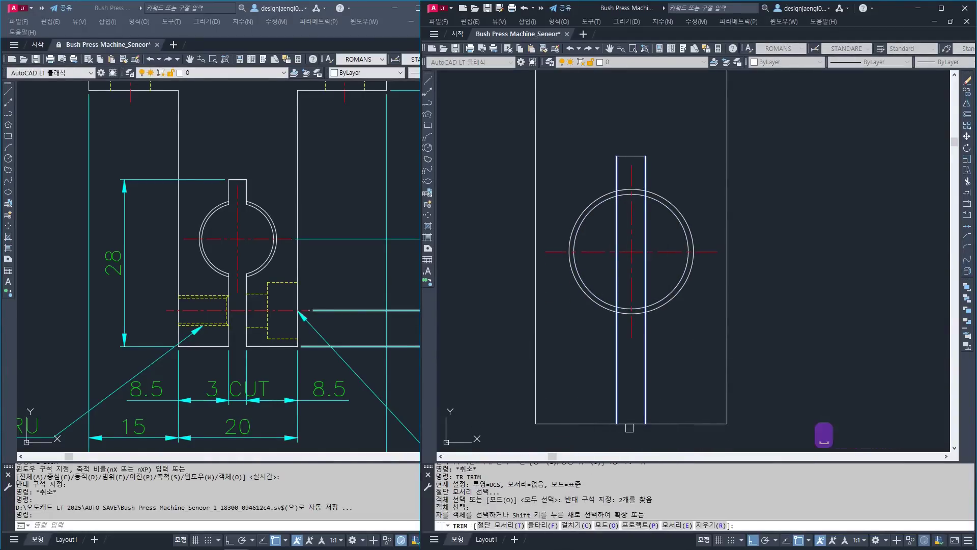
left_click(630, 426)
left_click(623, 315)
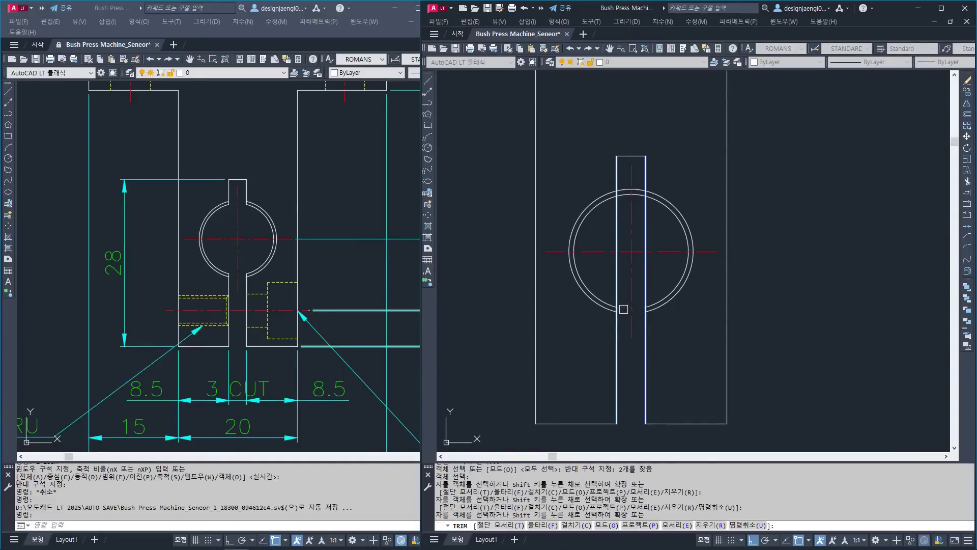
left_click(623, 308)
left_click(619, 207)
left_click(624, 196)
left_click(624, 189)
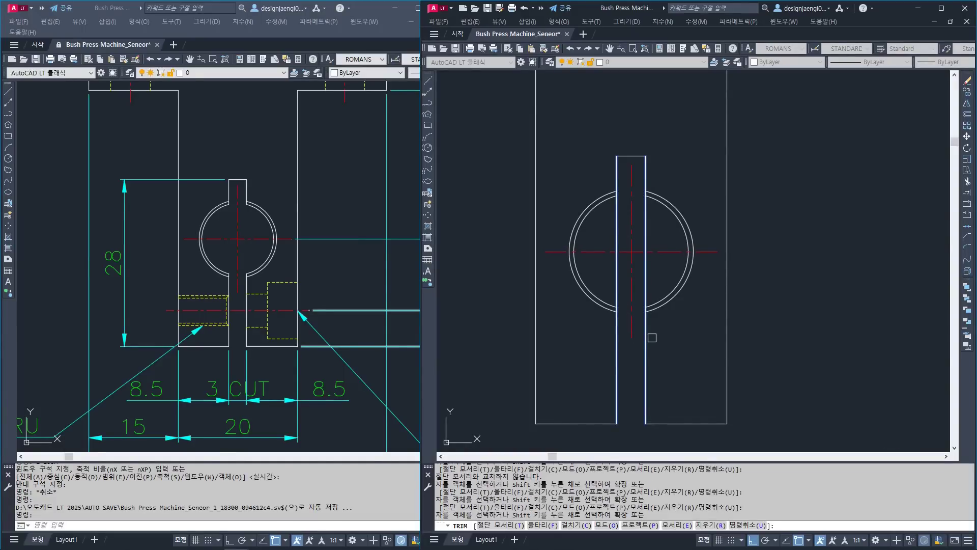
key("Escape")
- Trim the slot side lines inside the bore using the two inner bore arcs as cutting edges
type("TR")
key("Return")
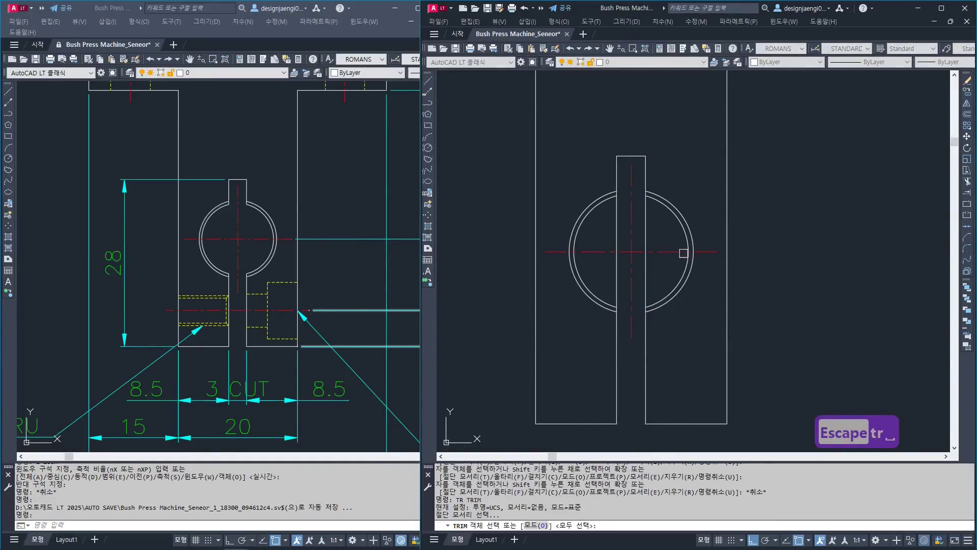
left_click(679, 218)
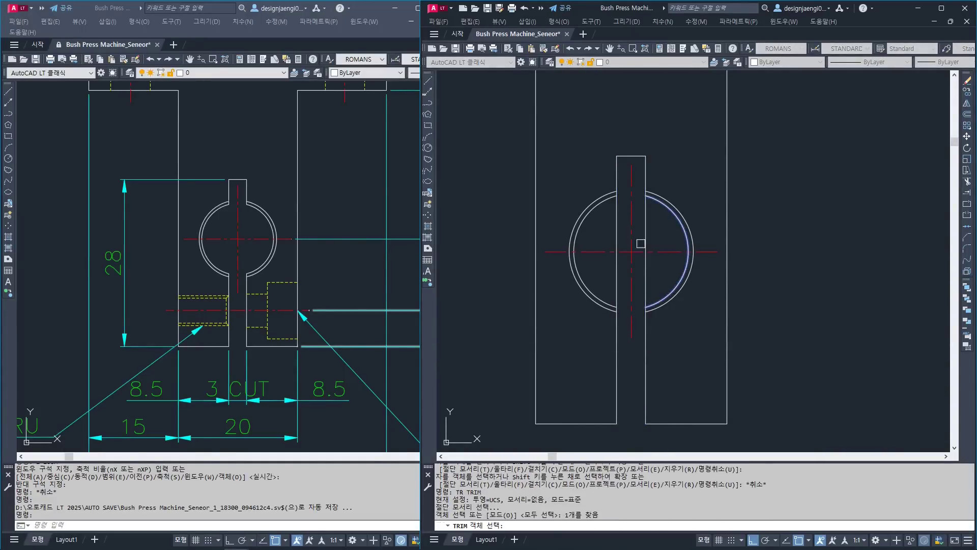
left_click(589, 215)
key("Return")
left_click(616, 225)
left_click(634, 235)
left_click(646, 236)
key("Escape")
- Compare the redrawn front view with the reference and examine the overall width in the reference's front and lower views
scroll(650, 318, "down", 2)
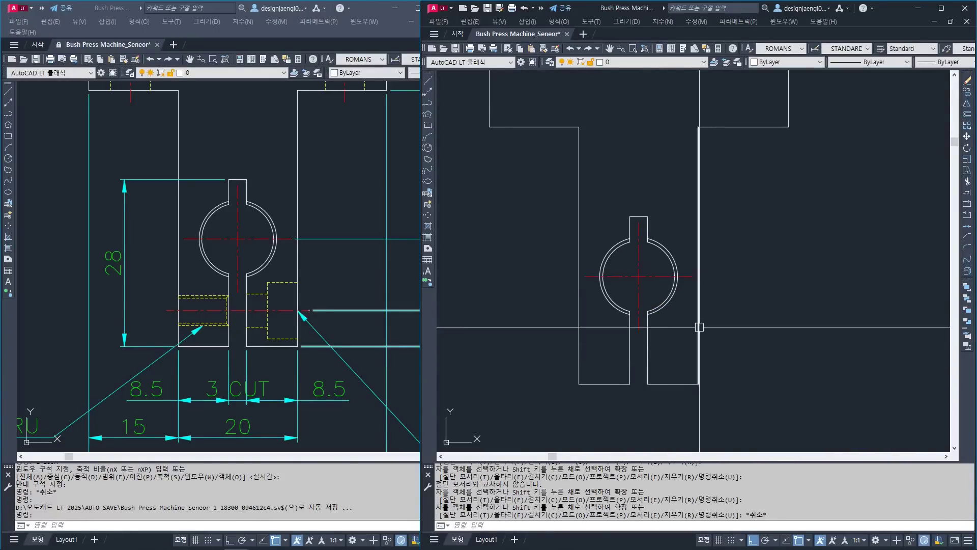
scroll(700, 327, "down", 2)
middle_click_drag(641, 341, 651, 355)
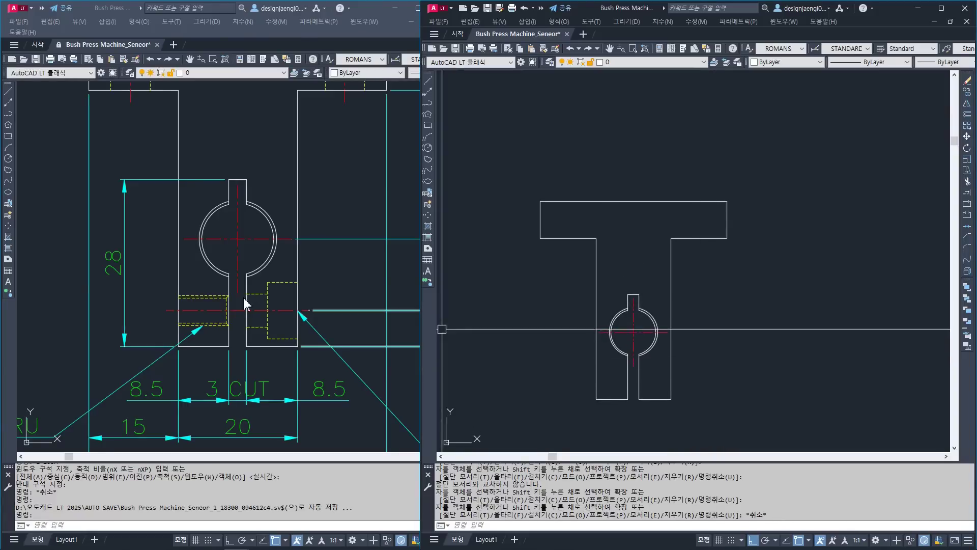
left_click(359, 326)
scroll(359, 326, "down", 3)
key("Escape")
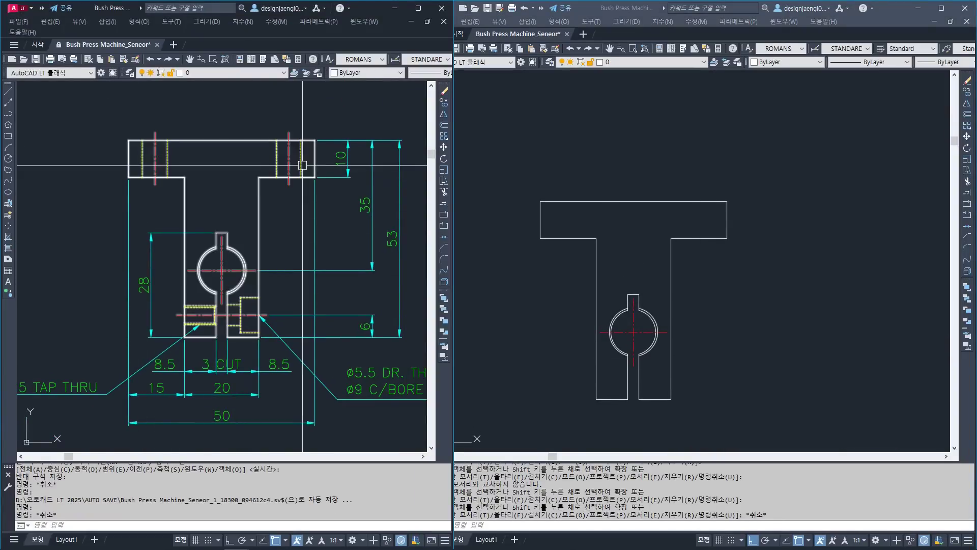
left_click(589, 288)
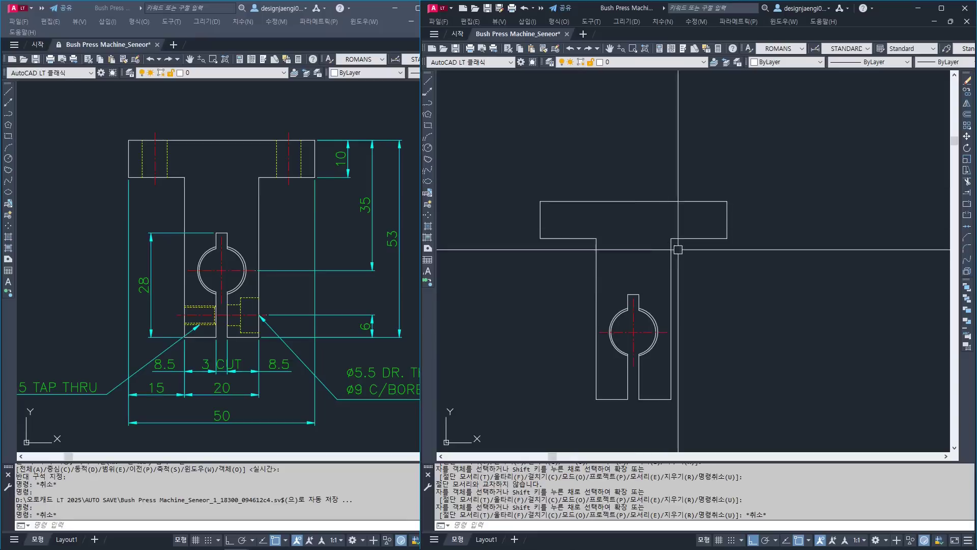
scroll(208, 250, "down", 2)
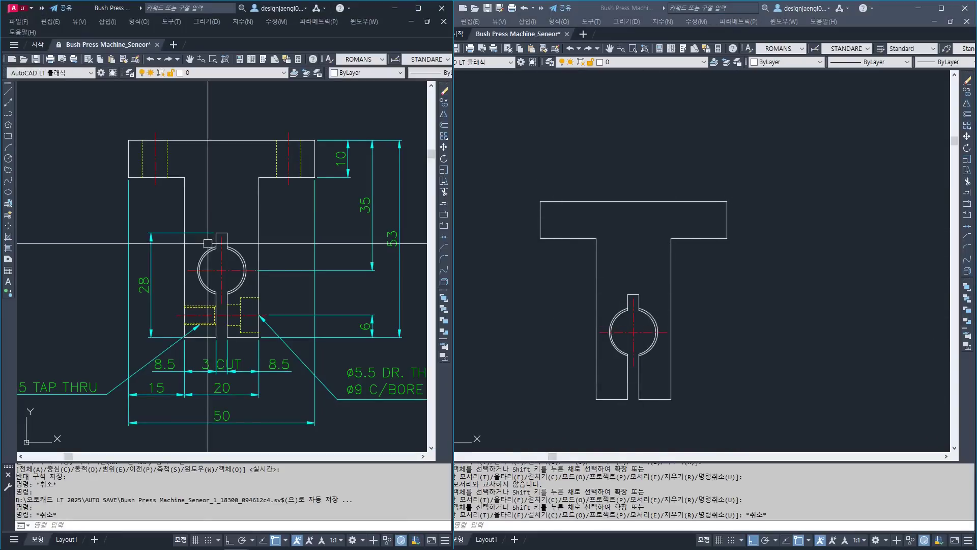
mouse_move(233, 280)
middle_mouse_down()
mouse_move(218, 251)
mouse_move(197, 246)
mouse_move(193, 267)
middle_mouse_up()
left_click(840, 387)
middle_click_drag(603, 418, 608, 338)
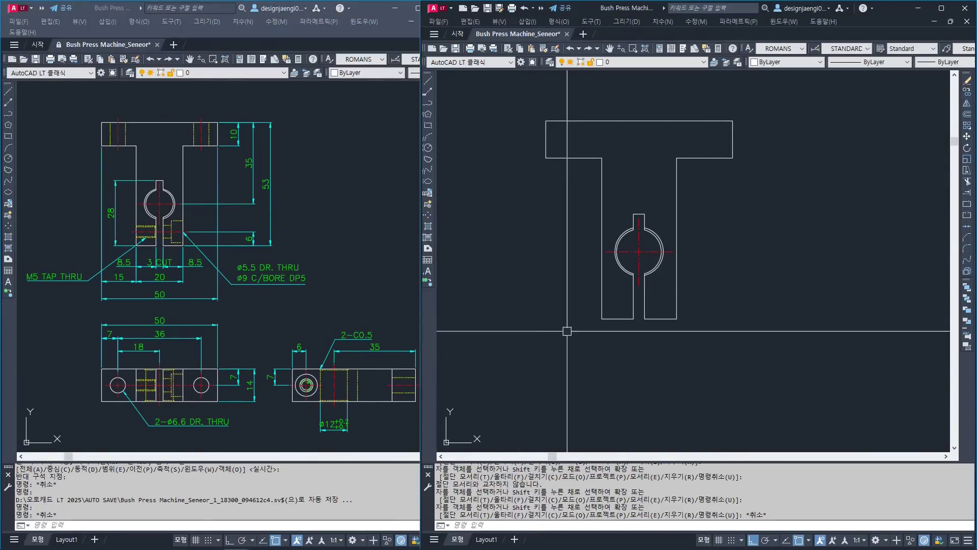
scroll(758, 343, "down", 2)
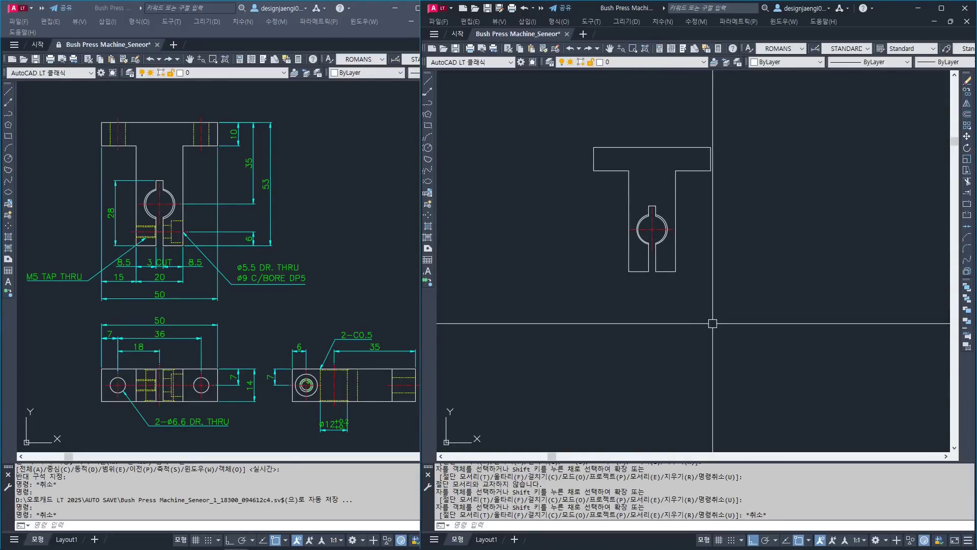
key("ctrl+3")
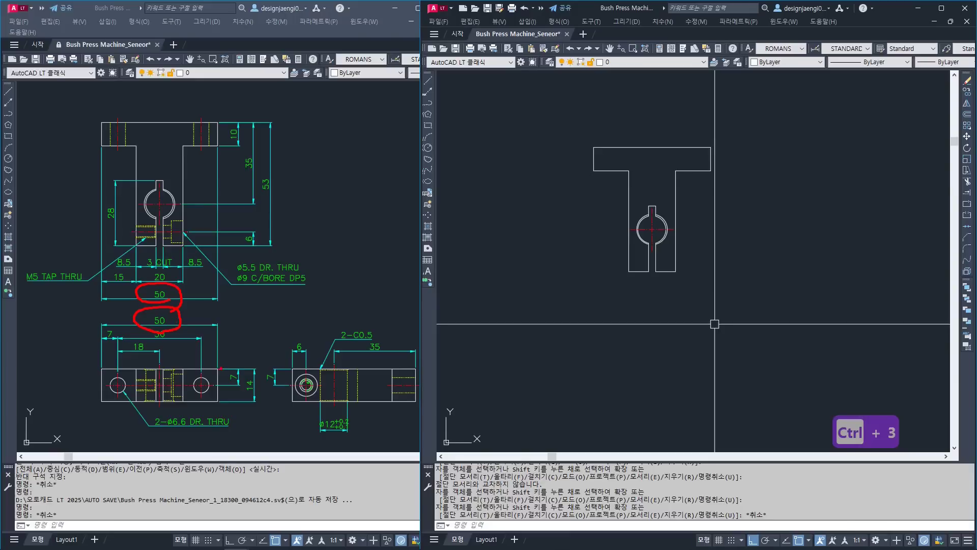
- Draw vertical projection lines straight down from the lower-left corners of the flange and the stem
key("Escape")
left_click(659, 338)
key("Escape")
type("l")
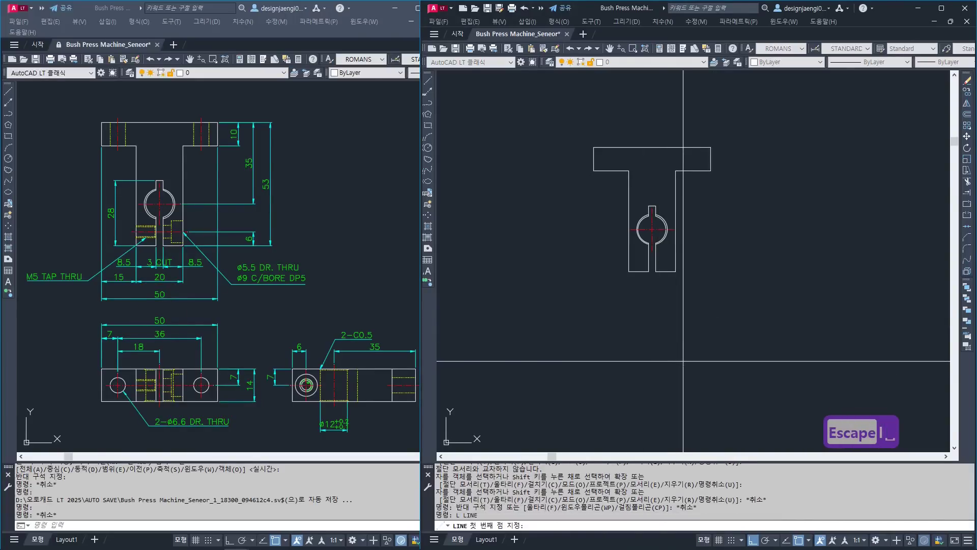
key("Return")
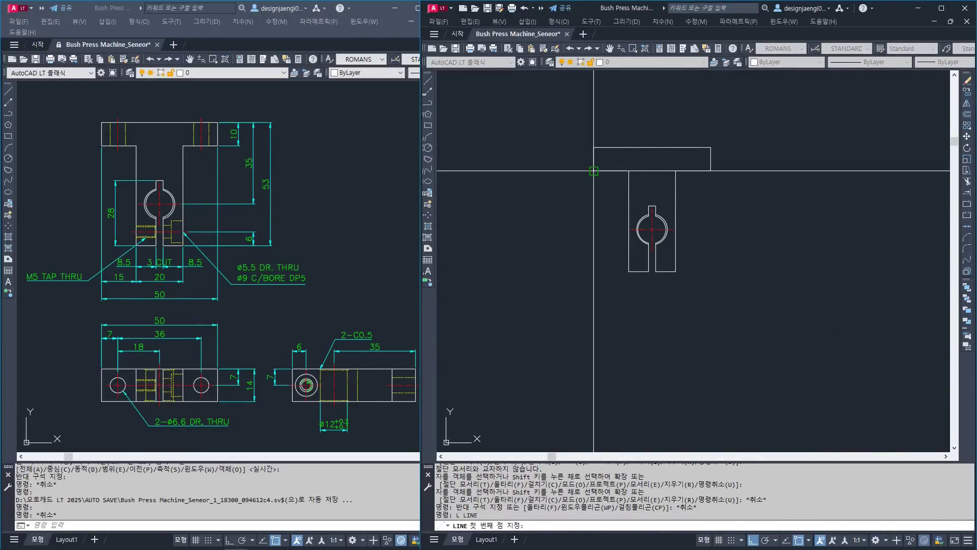
left_click(593, 171)
left_click(593, 390)
key("Escape")
key("space")
left_click(628, 271)
left_click(646, 397)
key("Escape")
- Draw vertical projection lines straight down from the bottom ends of both slot sides
key("space")
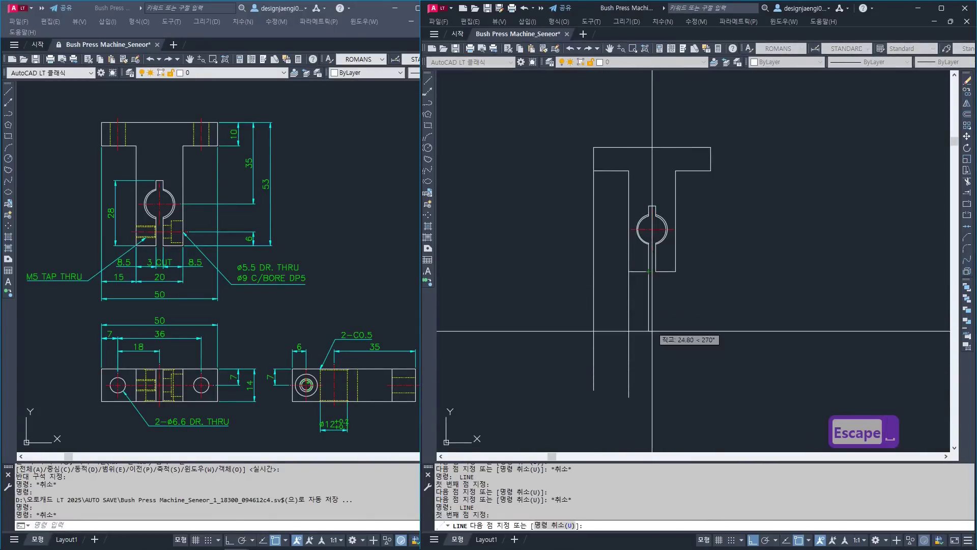
left_click(648, 407)
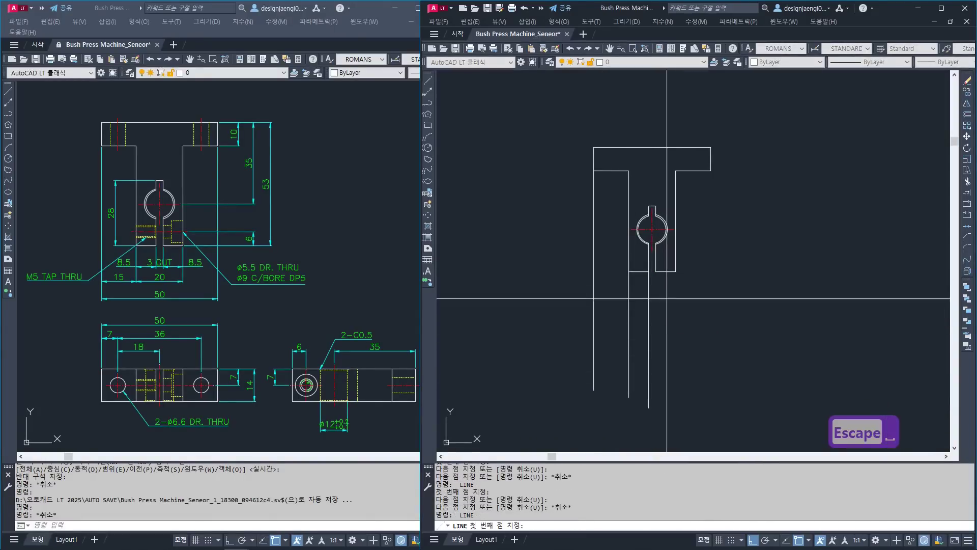
left_click(662, 419)
- Draw vertical projection lines straight down from the lower-right corners of the stem and the flange
key("space")
left_click(676, 270)
key("Escape")
key("Escape")
key("space")
left_click(675, 271)
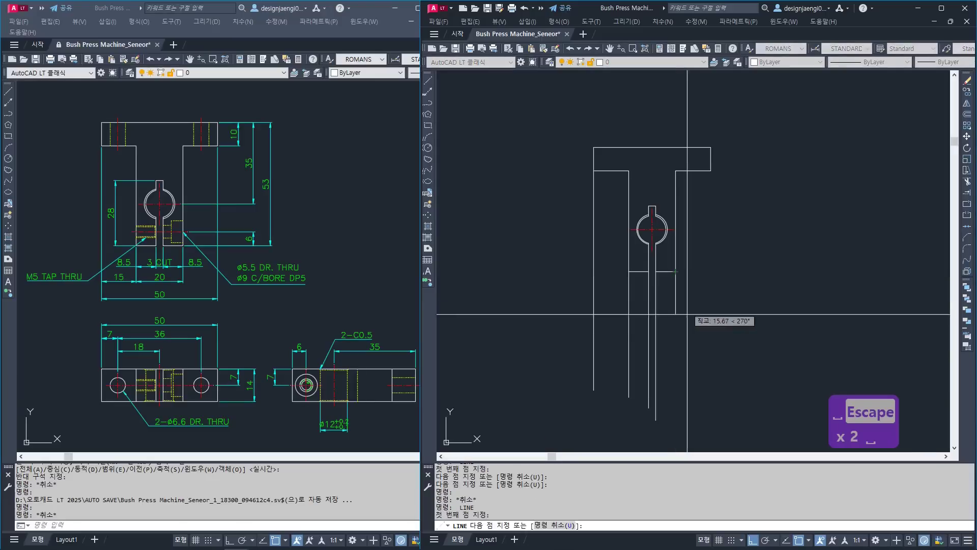
left_click(675, 398)
key("space")
left_click(710, 171)
key("Escape")
key("Escape")
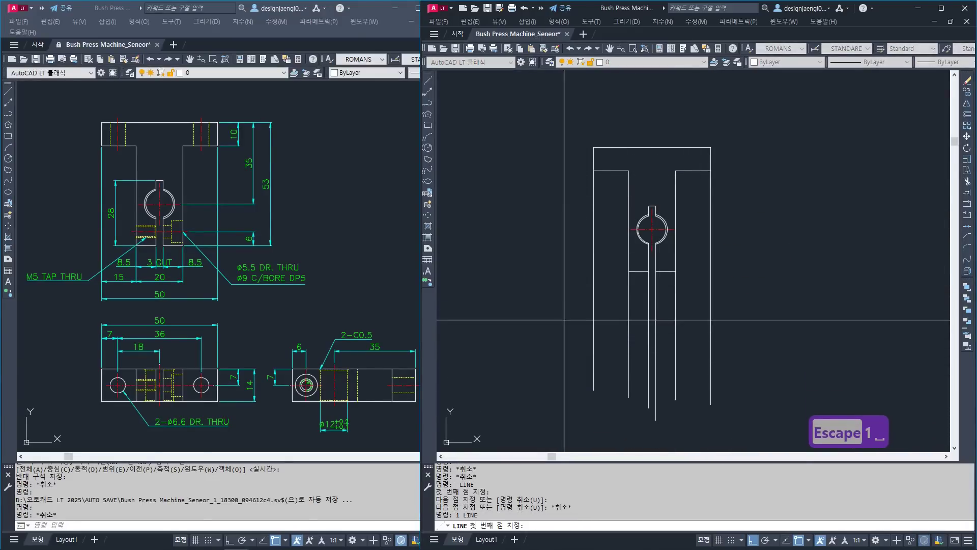
- Draw a horizontal line below the front view, crossing all the vertical projection lines and extending past both outer ones
key("l")
key("space")
left_click(563, 319)
left_click(740, 320)
key("Escape")
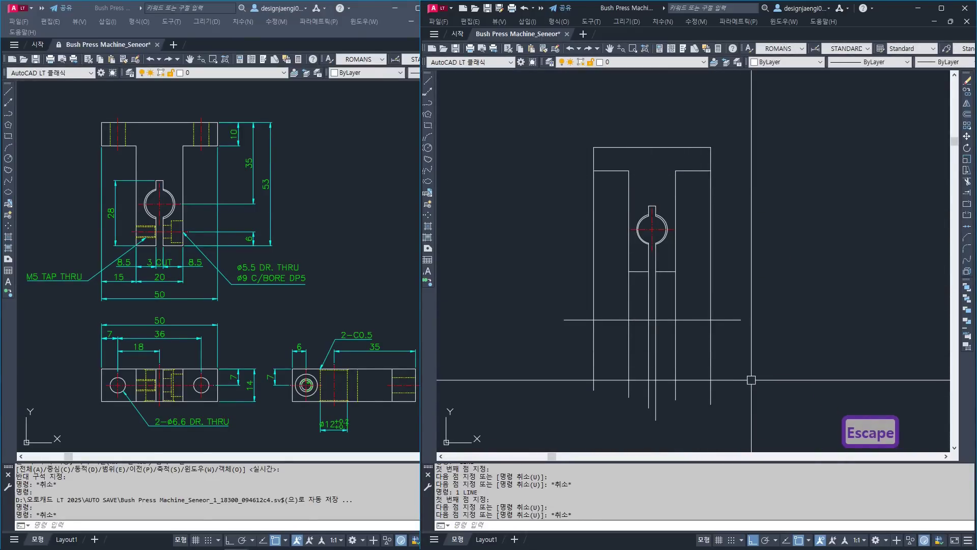
key("Escape")
left_click(750, 296)
left_click(744, 305)
key("Escape")
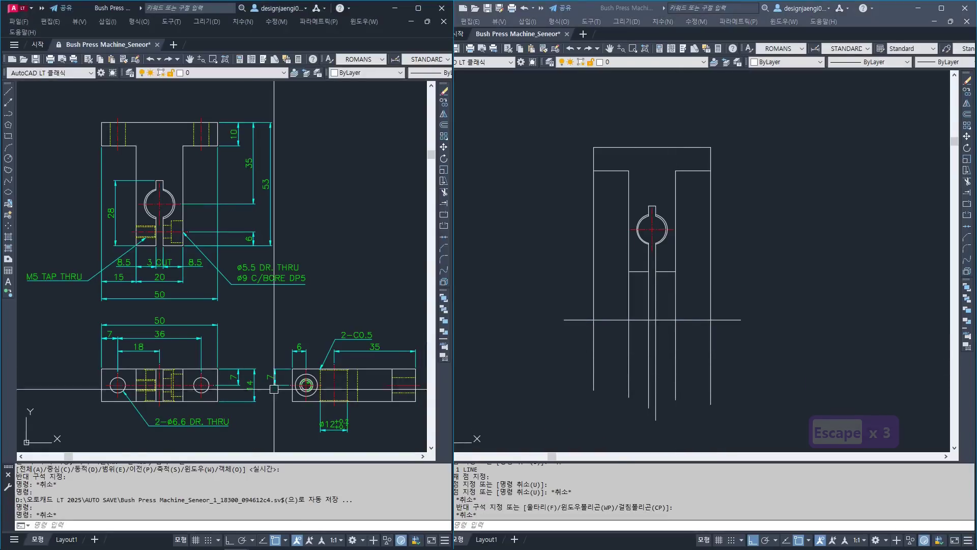
key("Escape")
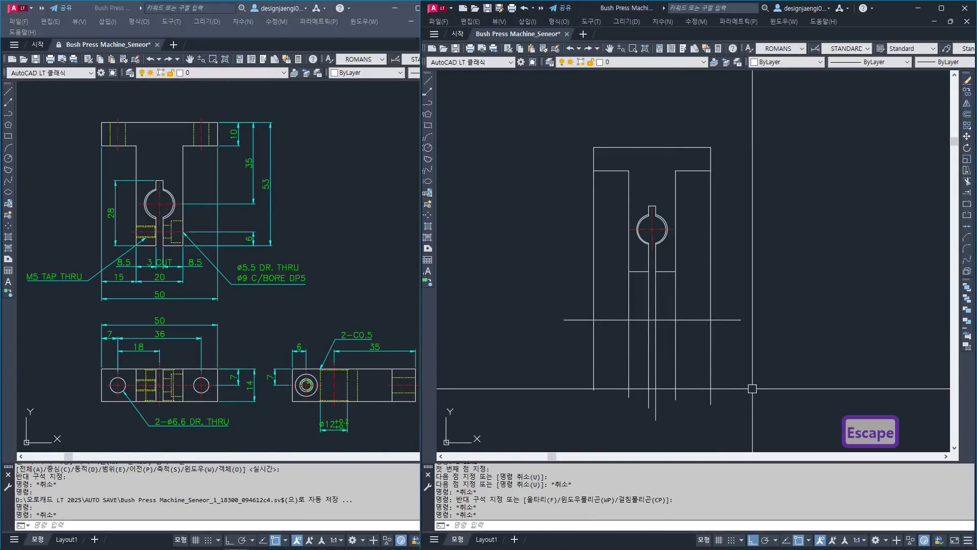
- Copy the horizontal line 14 units straight down to mark the lower view's bottom edge
type("c")
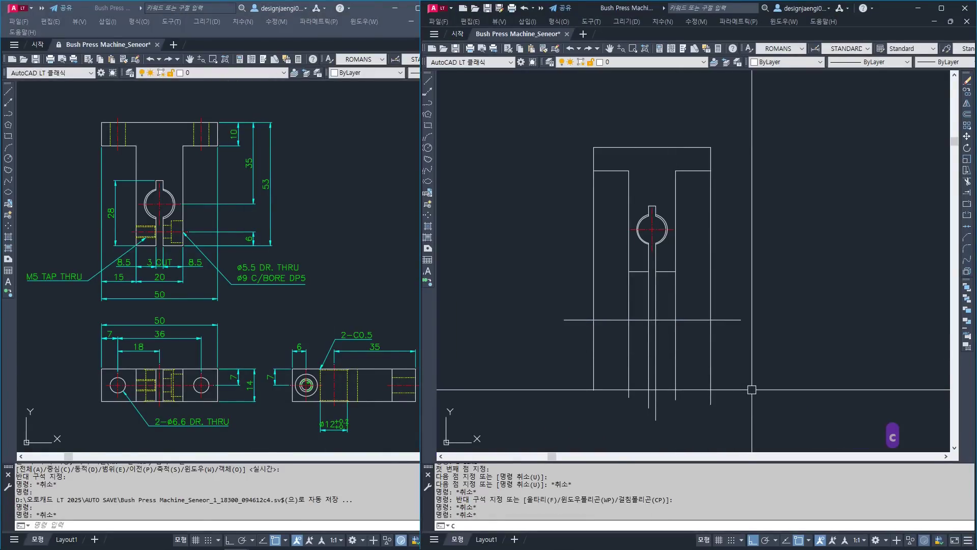
type("o")
key("space")
left_click(735, 320)
key("space")
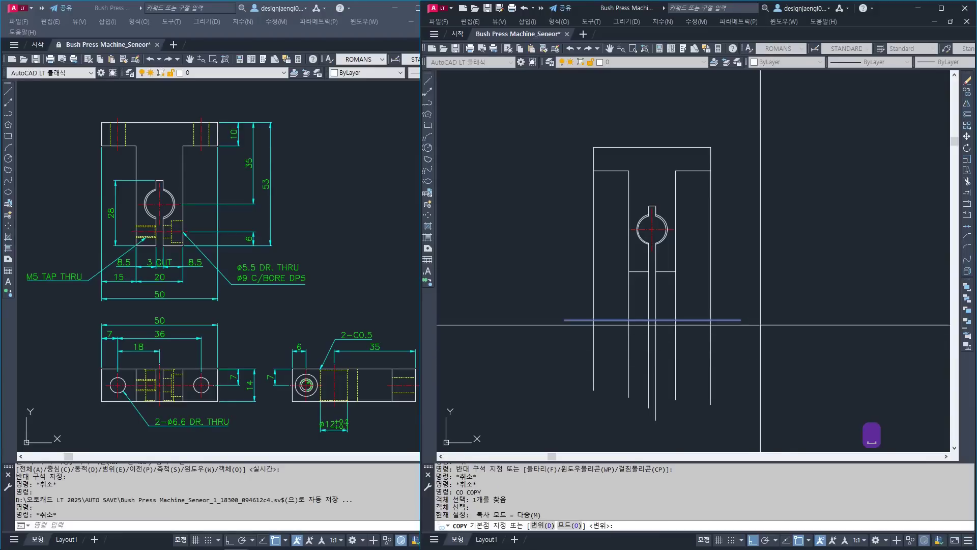
left_click(777, 340)
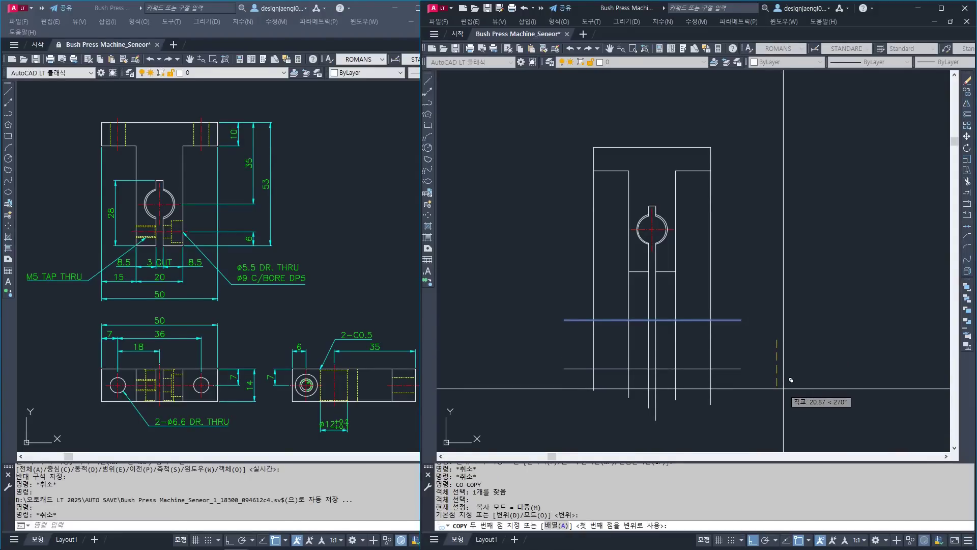
type("4")
key("Return")
key("Escape")
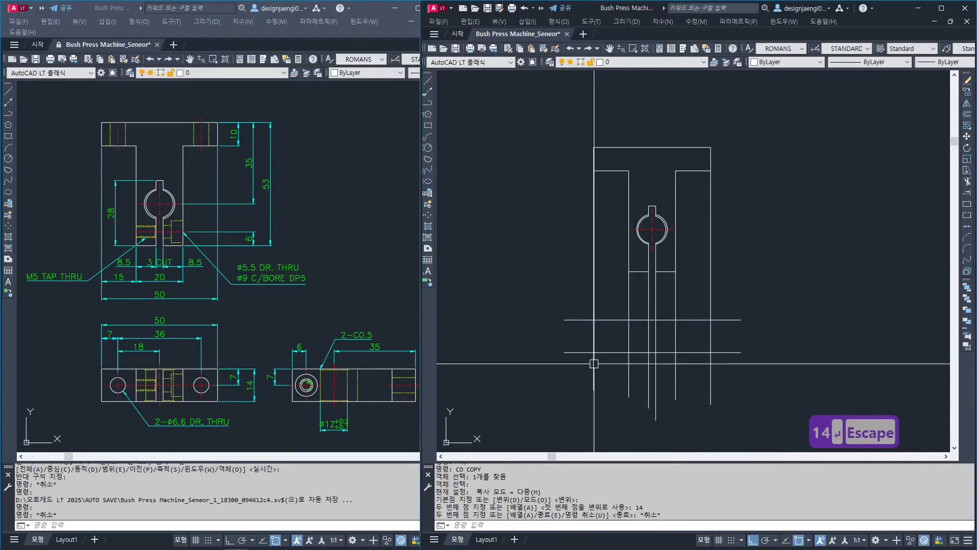
- Trim the vertical projection lines between the front view and the upper edge of the lower view, using all crossing lines as cutting edges
scroll(665, 368, "up", 2)
key("Escape")
type("tr")
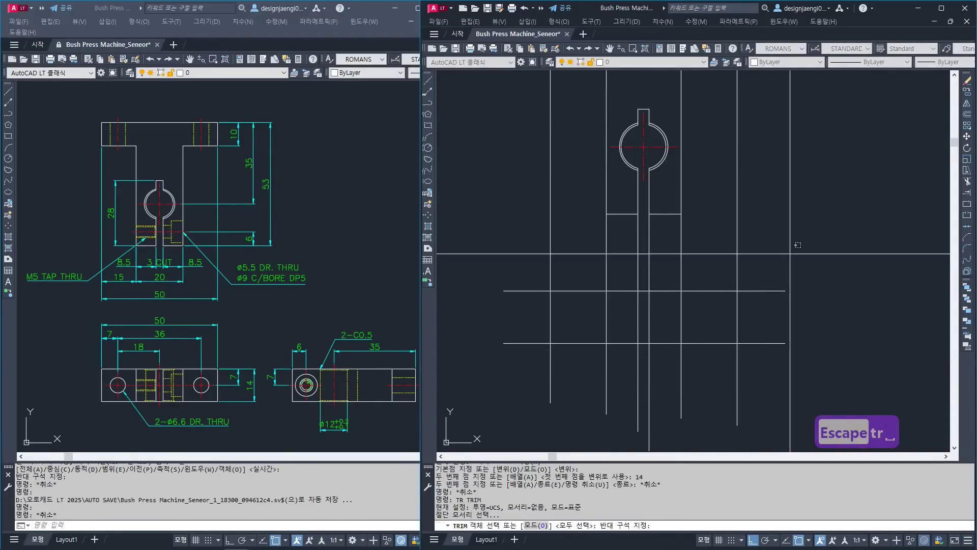
key("space")
left_click(790, 253)
left_click(534, 374)
key("space")
left_click(509, 231)
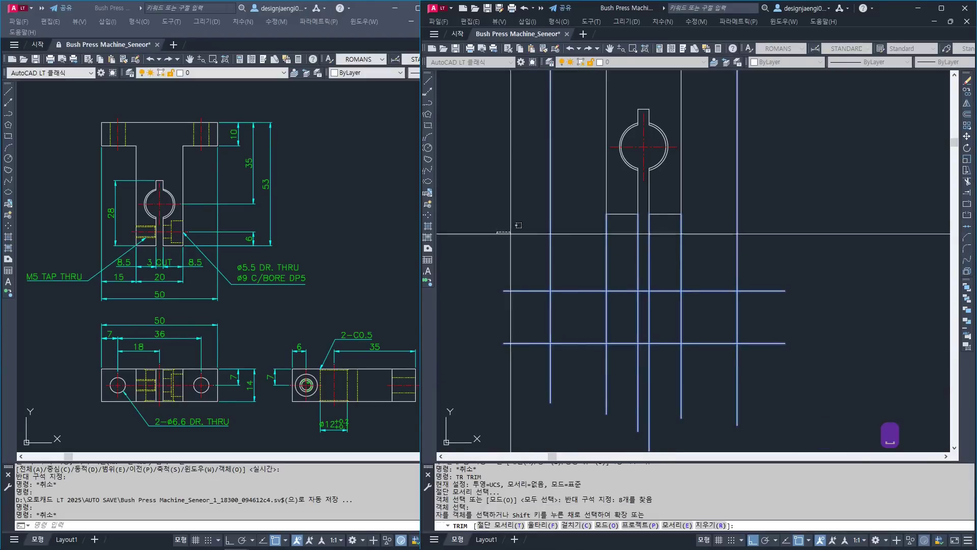
left_click(801, 267)
left_click(803, 268)
- Trim the line ends projecting below and beyond both sides of the lower view to leave a closed rectangle
left_click(758, 377)
left_click(794, 377)
left_click(532, 395)
left_click(537, 252)
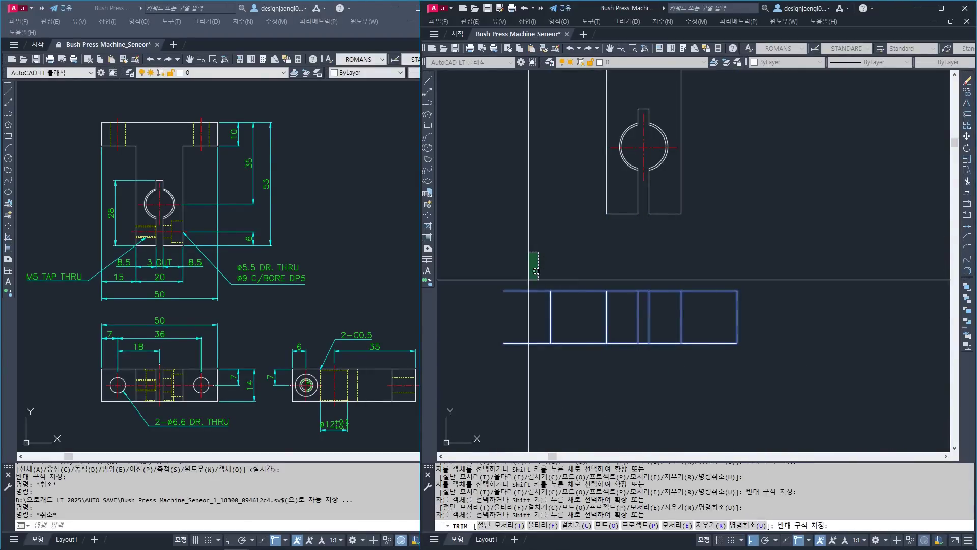
left_click(525, 374)
key("Escape")
scroll(736, 356, "down", 3)
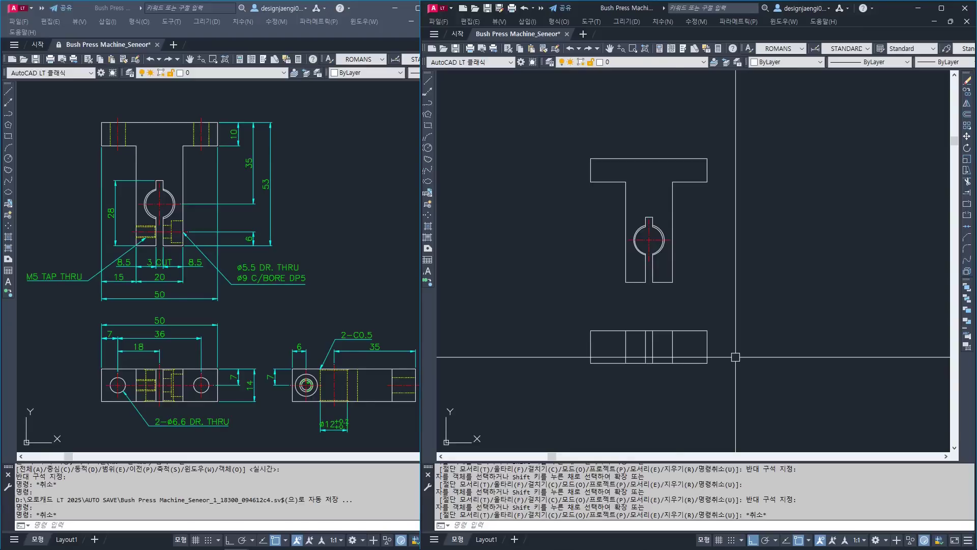
scroll(630, 283, "up", 2)
key("Escape")
left_click(658, 219)
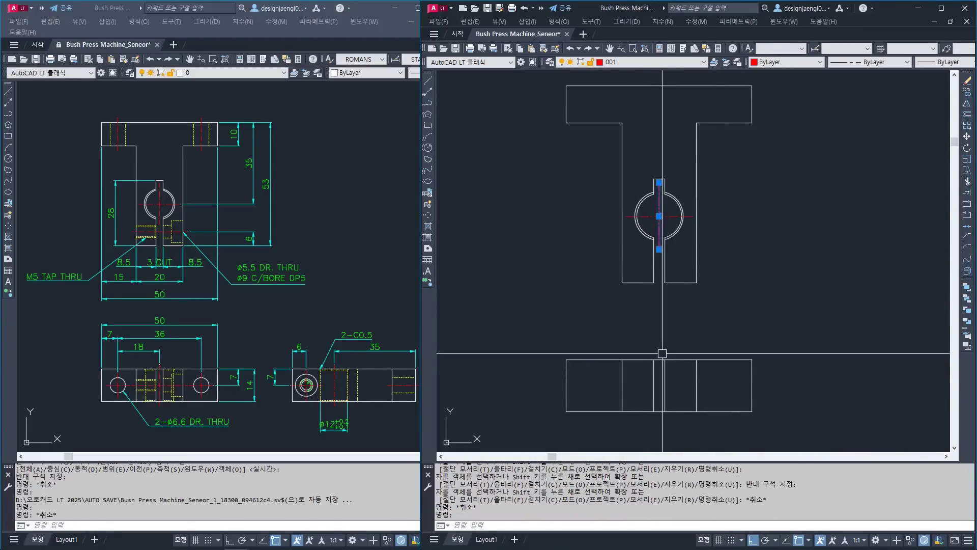
key("Escape")
type("1")
key("space")
left_click(659, 249)
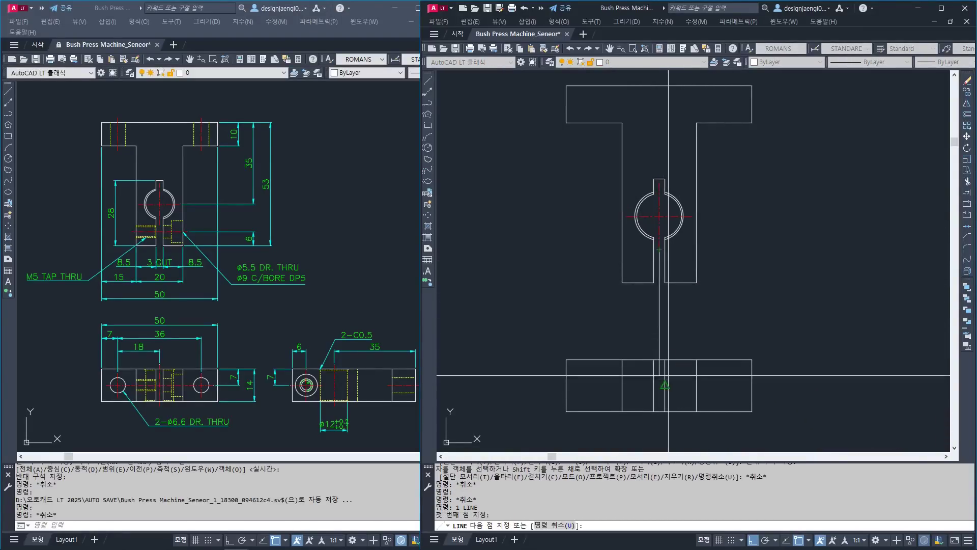
key("Escape")
type("e")
key("space")
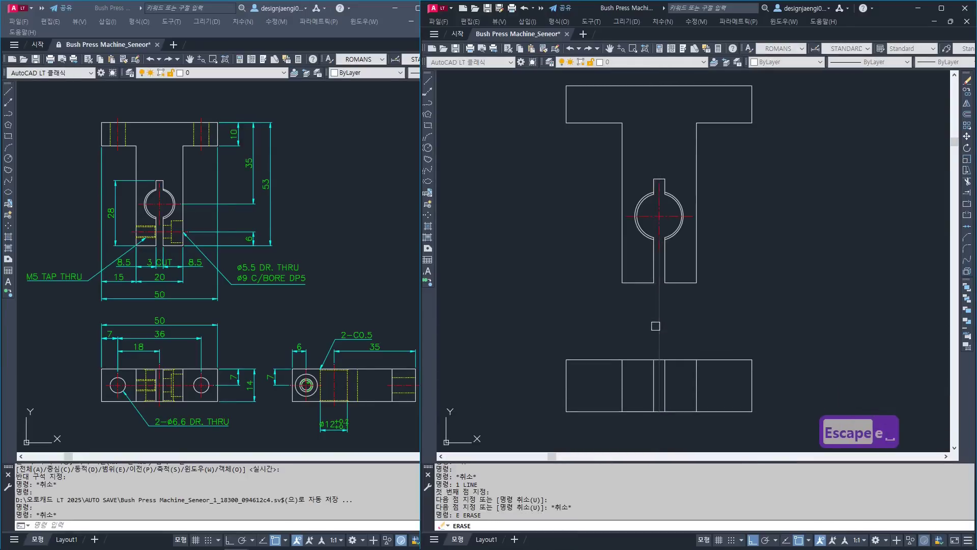
left_click(659, 224)
key("space")
key("Escape")
key("Escape")
type("1")
key("space")
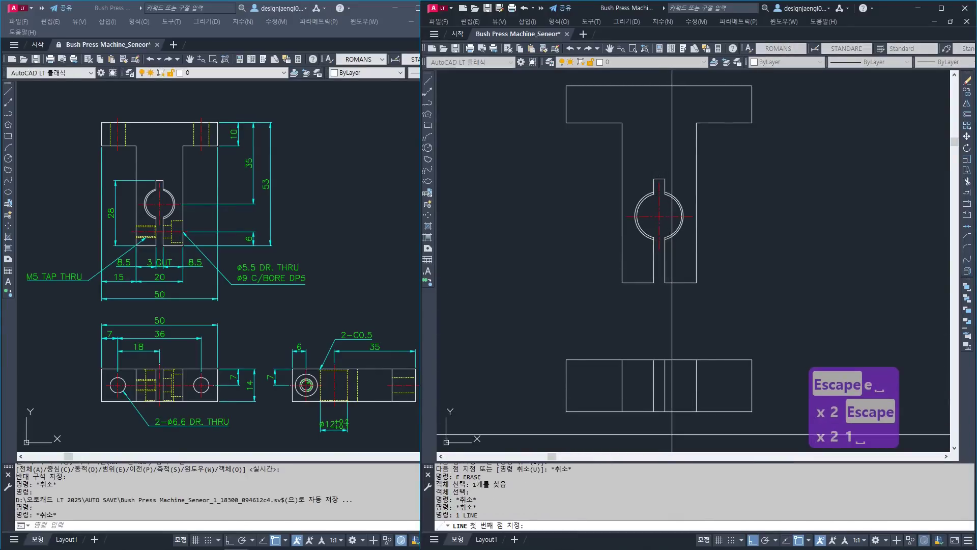
key("Escape")
left_click(669, 356)
key("Escape")
- Draw a vertical line through the middle of the lower view's slot, from its upper edge to its lower edge
type("1")
key("space")
scroll(665, 426, "up", 2)
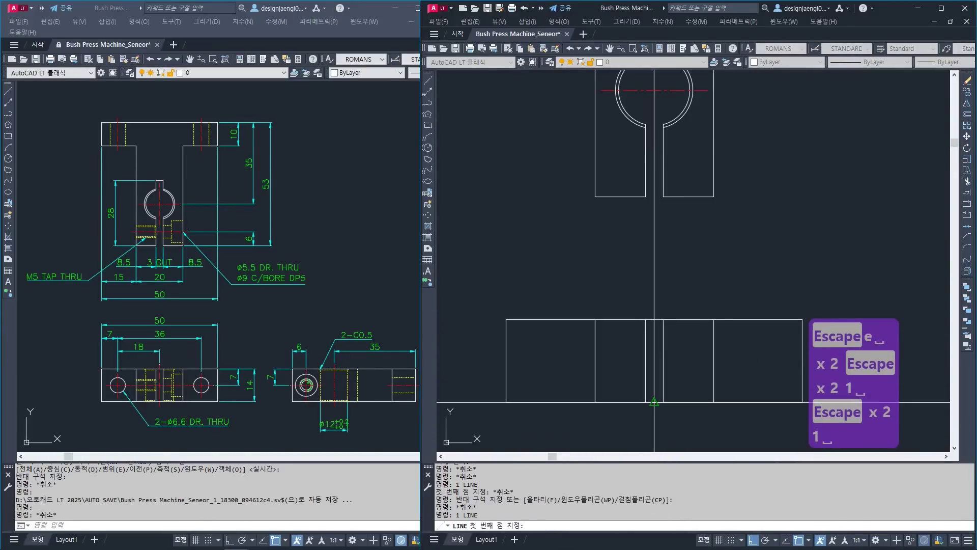
left_click(654, 319)
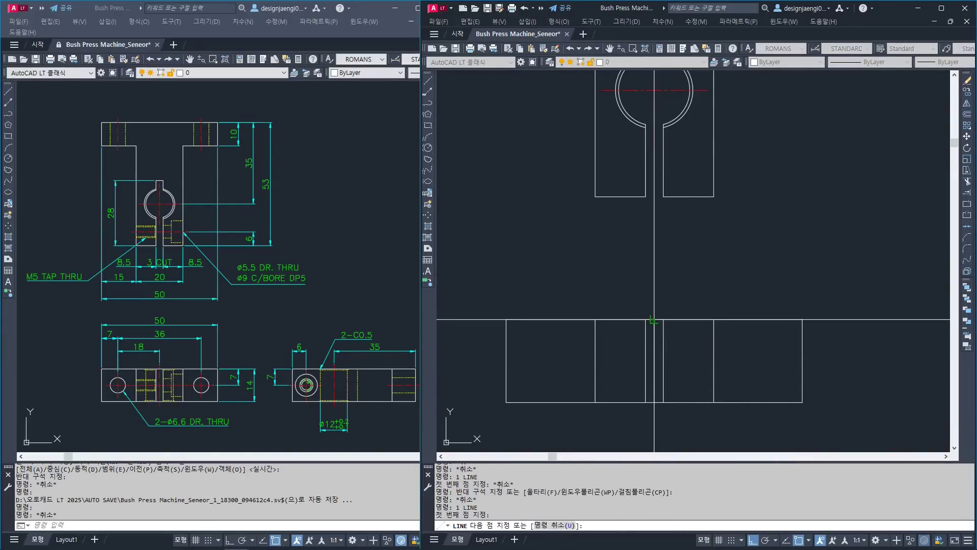
left_click(648, 401)
key("Escape")
key("Escape")
- Move the vertical line in the middle of the lower view's slot to centre-line layer 001
left_click(655, 348)
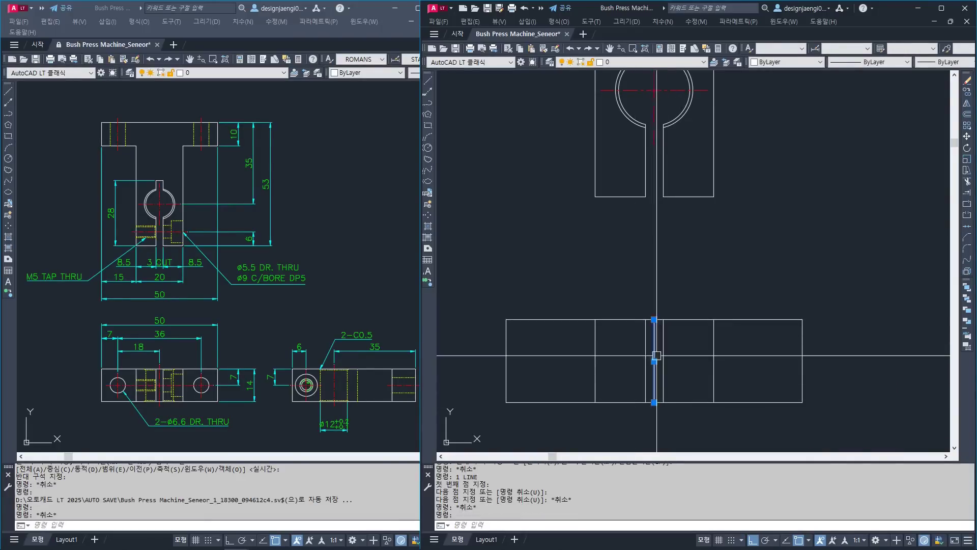
type("1")
key("space")
key("Escape")
- Stretch both ends of the lower view's vertical centre line outward by 2 units
left_click(655, 357)
left_click(654, 319)
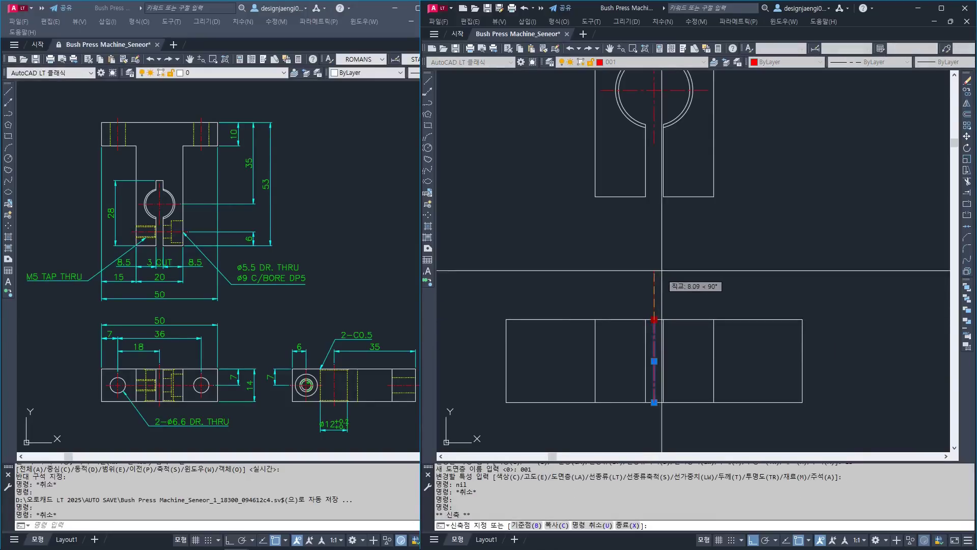
type("2")
key("Return")
left_click(654, 401)
type("2")
key("space")
key("Escape")
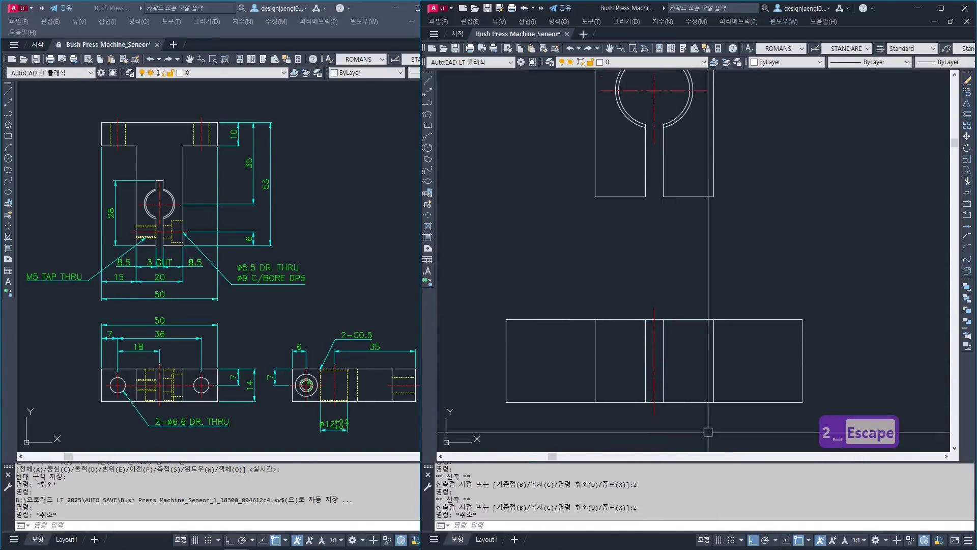
middle_click_drag(706, 434, 705, 398)
key("Escape")
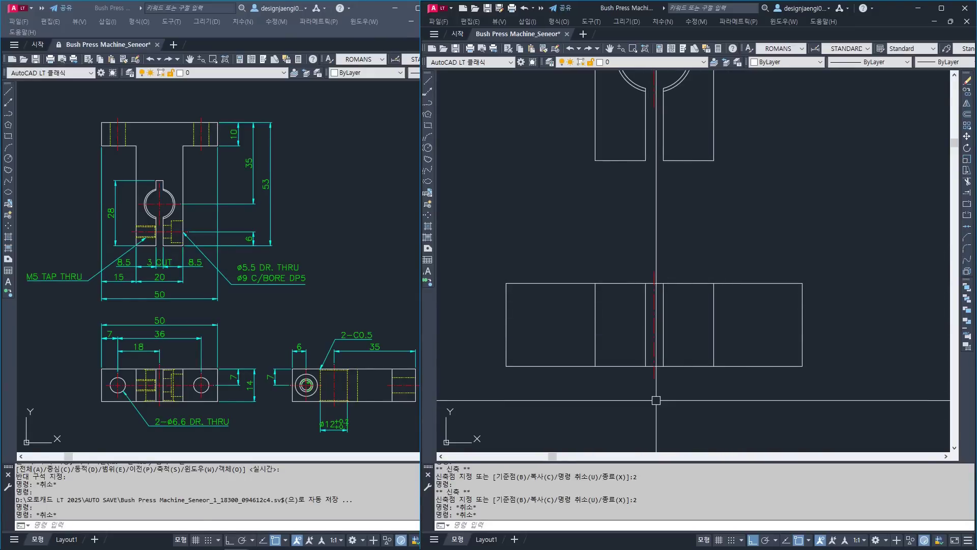
left_click(655, 356)
key("Escape")
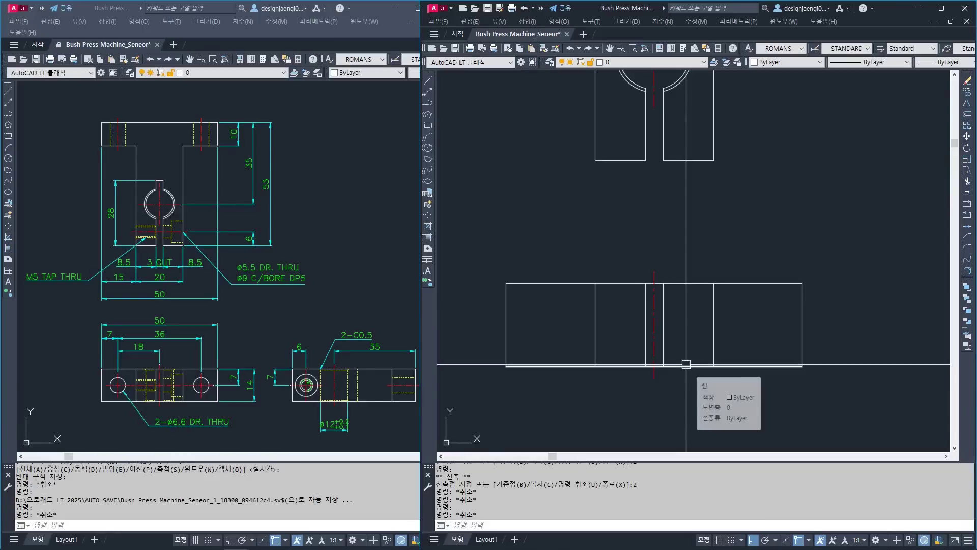
- Examine the hidden bore edges in the reference drawing's lower view and compare them with the bore in the front view
scroll(690, 376, "down", 4)
scroll(746, 334, "up", 2)
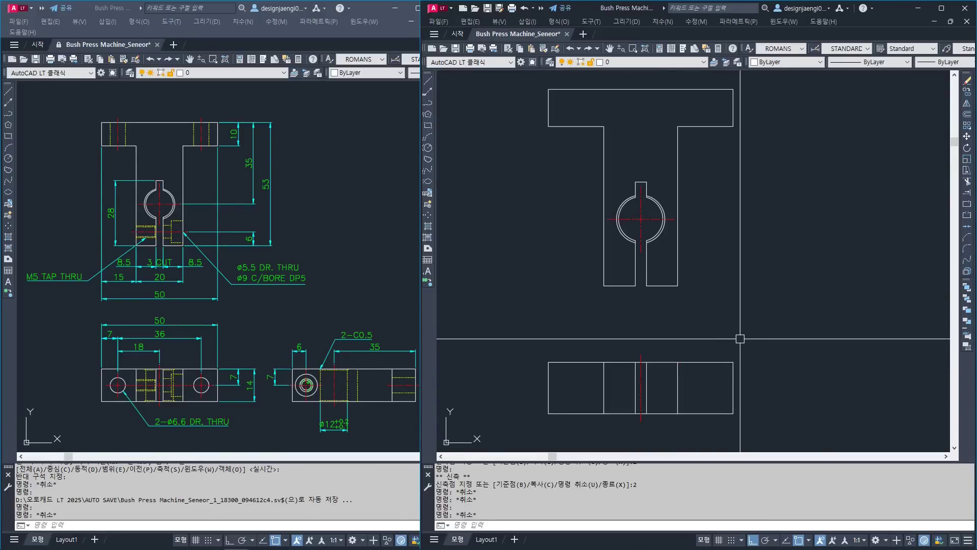
scroll(634, 216, "up", 4)
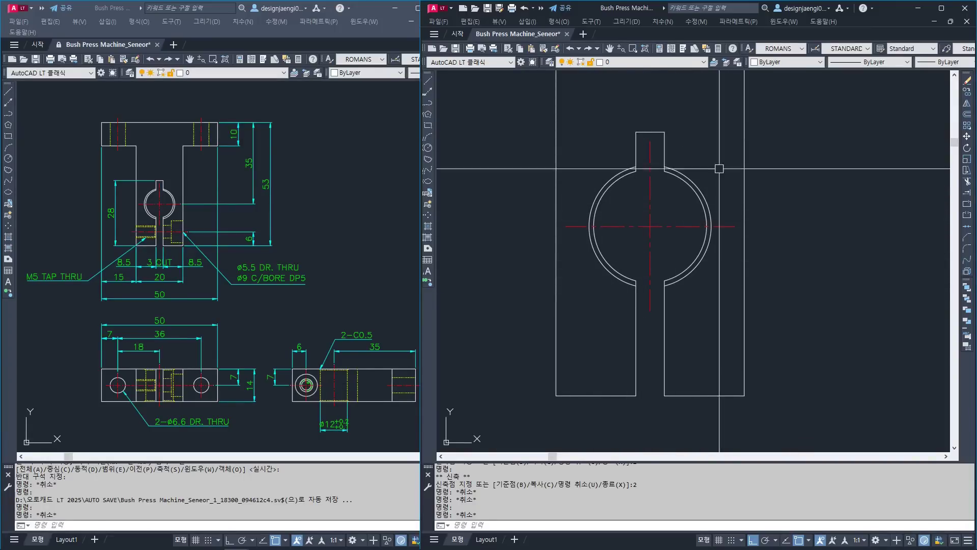
middle_click_drag(157, 380, 189, 341)
scroll(190, 341, "up", 6)
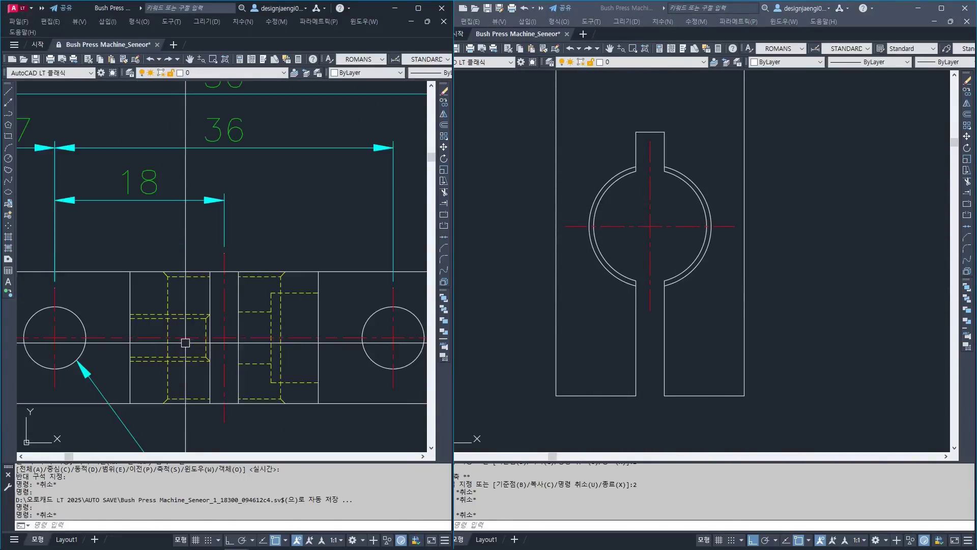
key("ctrl+3")
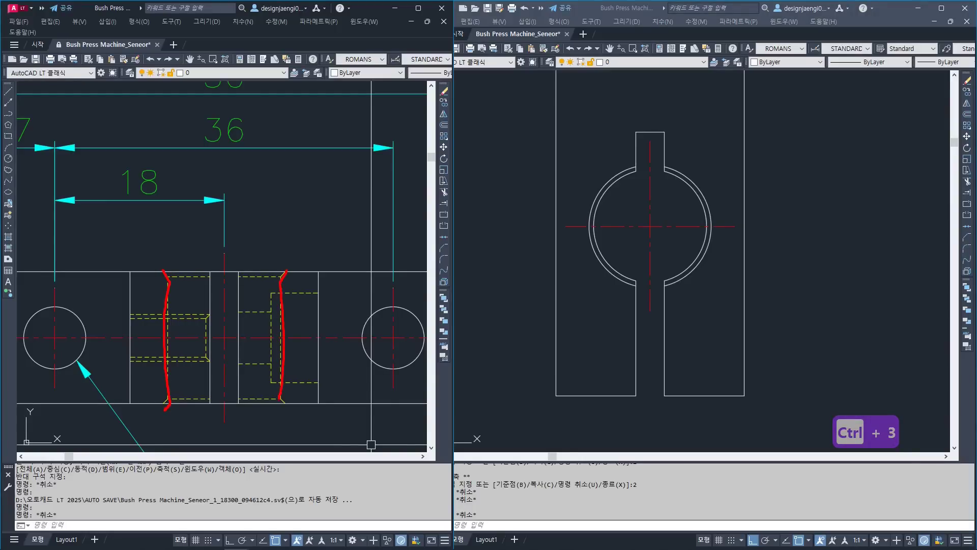
key("Escape")
left_click(529, 326)
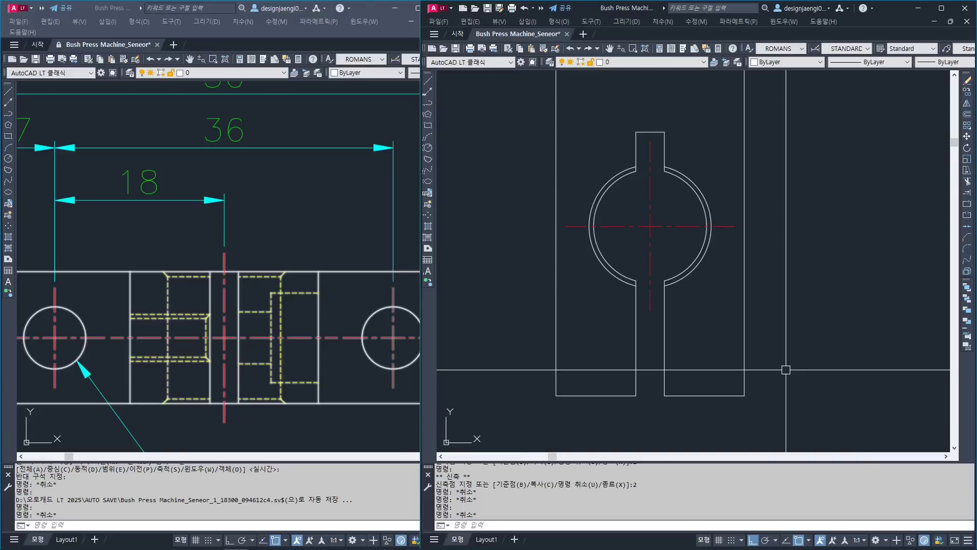
key("Escape")
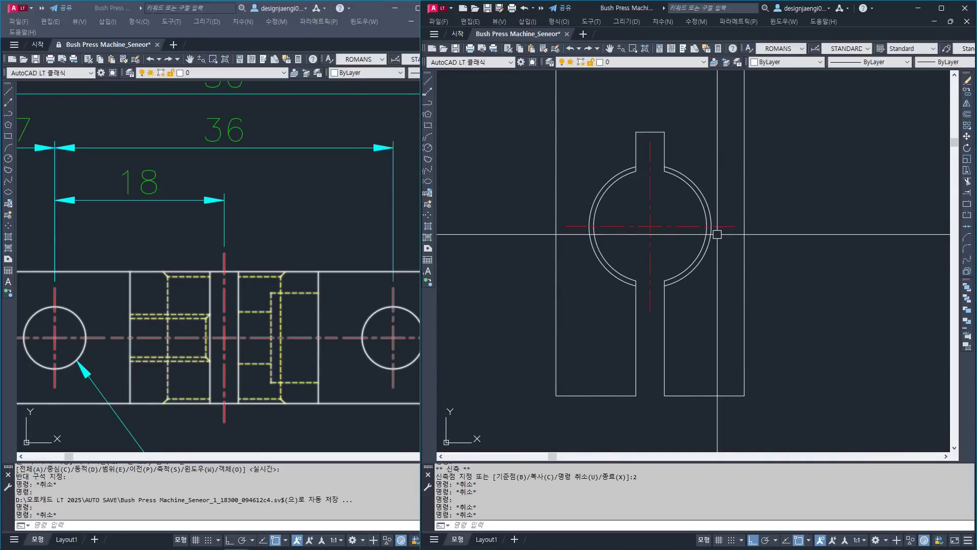
- Draw a vertical projection line from the inner bore circle's left quadrant down to the lower edge of the lower view
scroll(714, 235, "down", 3)
key("Escape")
type("l")
key("Return")
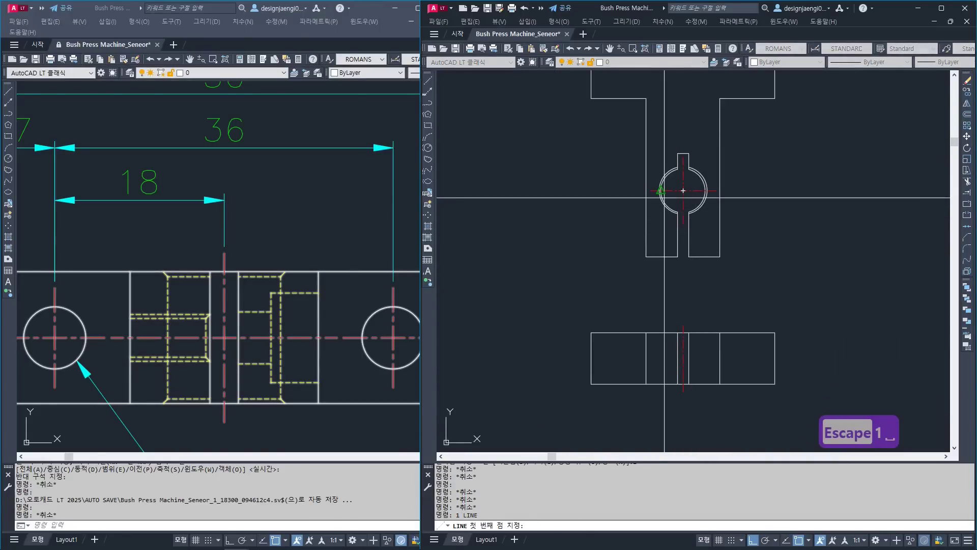
left_click(661, 200)
key("Escape")
scroll(689, 196, "up", 4)
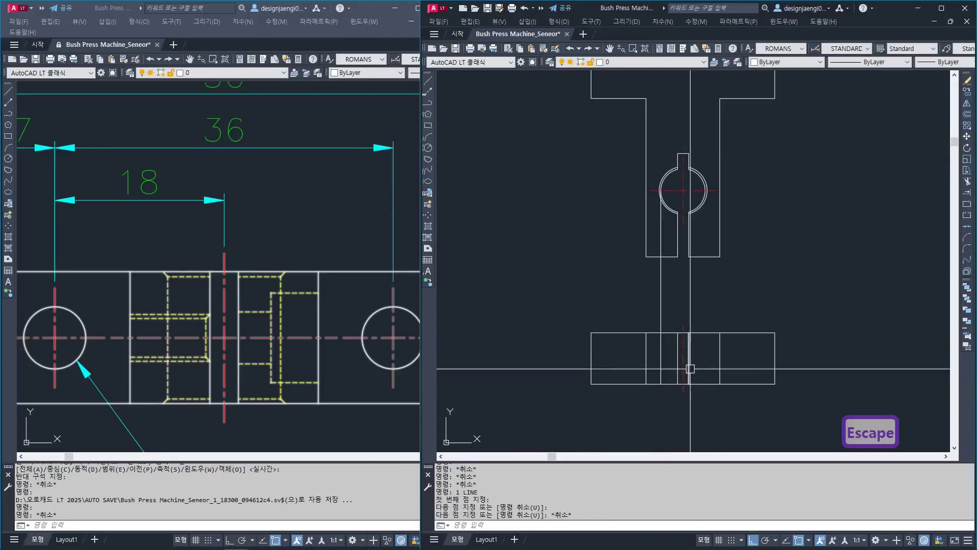
scroll(689, 195, "up", 2)
key("Escape")
key("space")
left_click(564, 179)
scroll(559, 189, "down", 2)
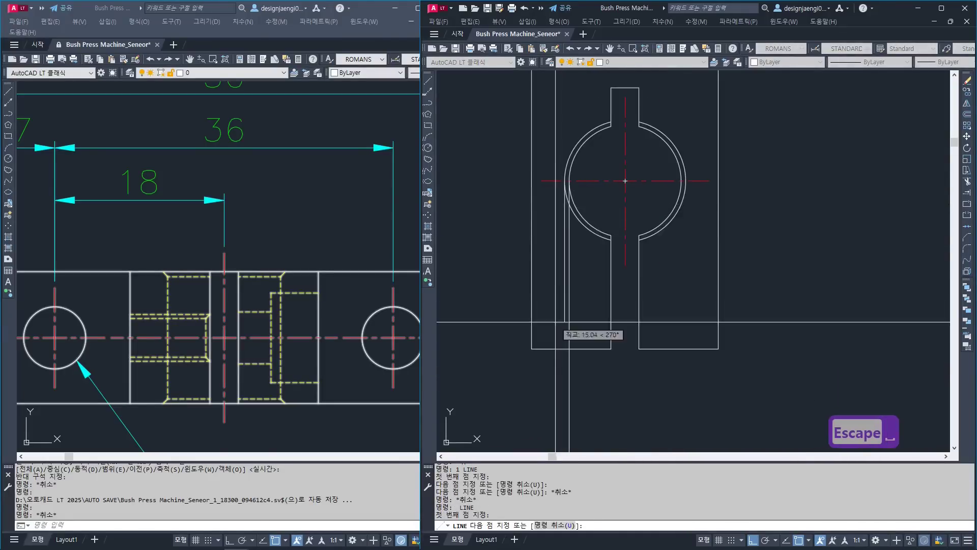
middle_click_drag(560, 403, 564, 303)
middle_click_drag(563, 429, 569, 343)
key("Escape")
key("Escape")
middle_click_drag(618, 97, 606, 302)
key("Escape")
key("Escape")
key("Escape")
- Copy the bore projection line to the outer circle's left quadrant and to the right quadrants of both bore circles
type("co")
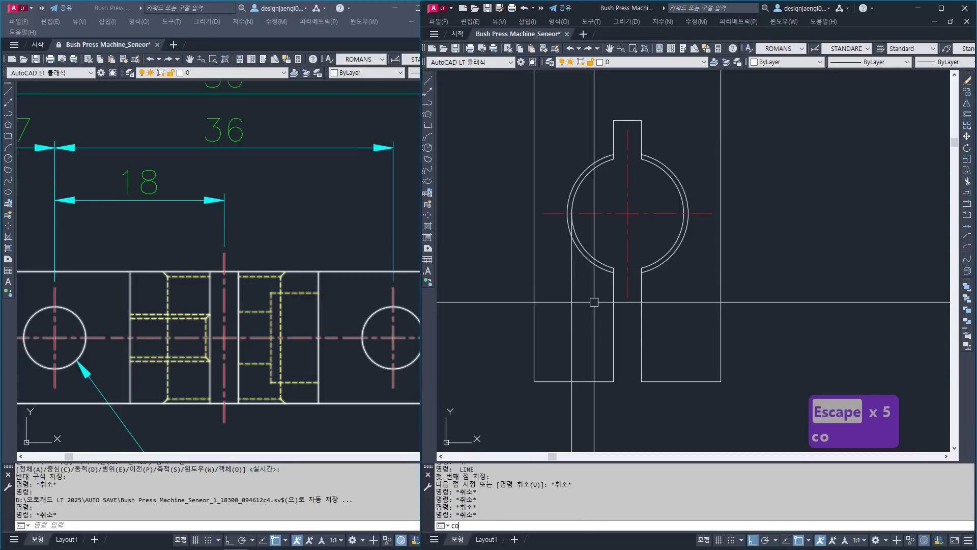
key("space")
left_click(572, 287)
key("space")
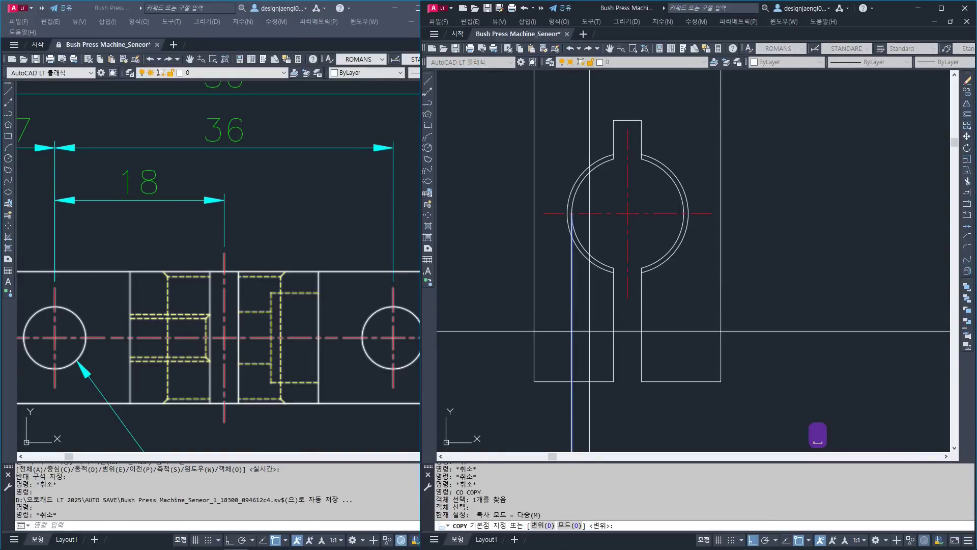
scroll(586, 234, "up", 4)
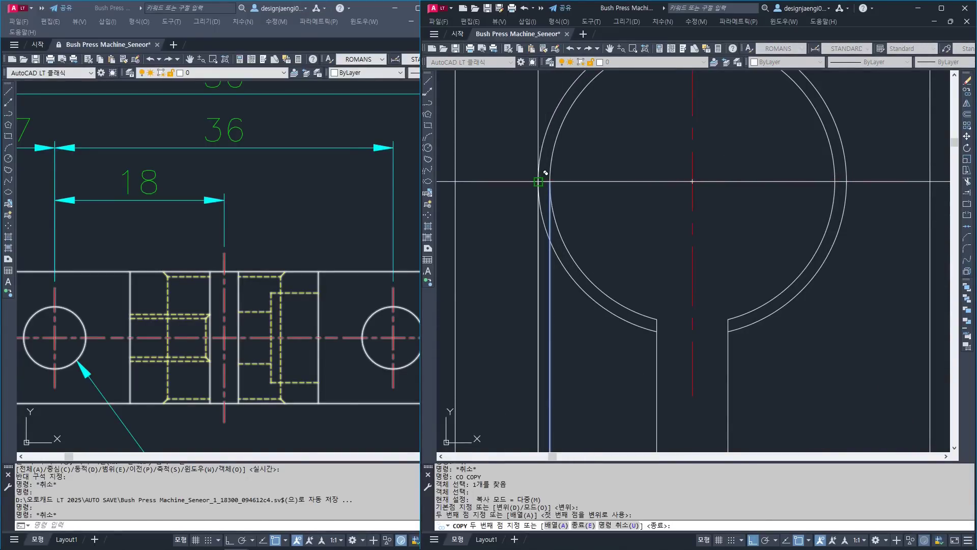
left_click(823, 182)
left_click(836, 182)
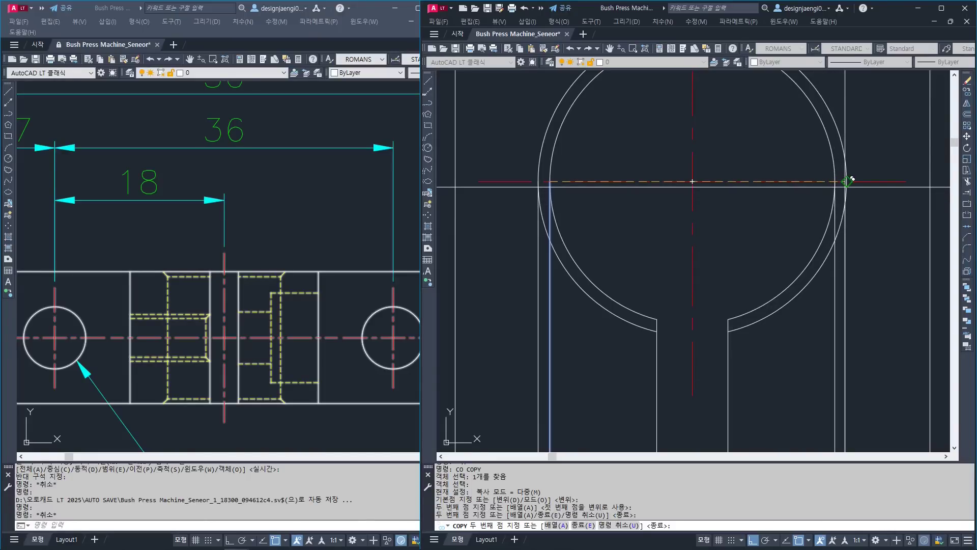
left_click(847, 182)
key("Escape")
scroll(695, 233, "down", 5)
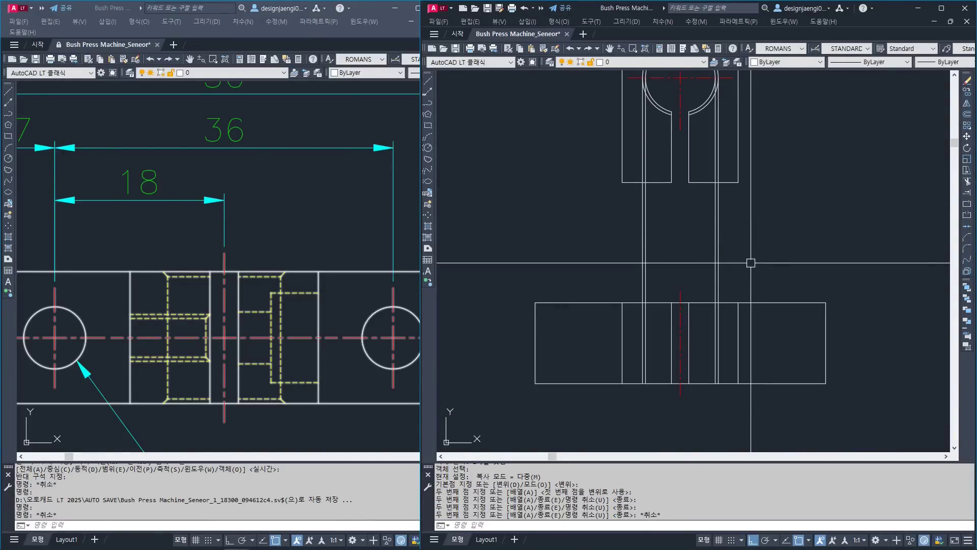
- Move the four vertical bore projection lines to hidden-line layer 002
key("Escape")
left_click(727, 244)
left_click(645, 255)
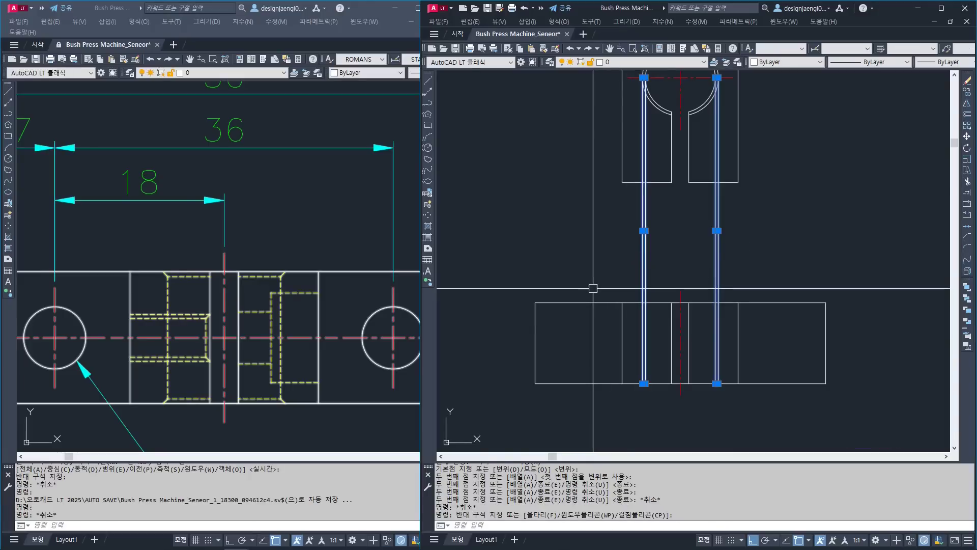
middle_click_drag(593, 288, 585, 315)
type("22")
key("space")
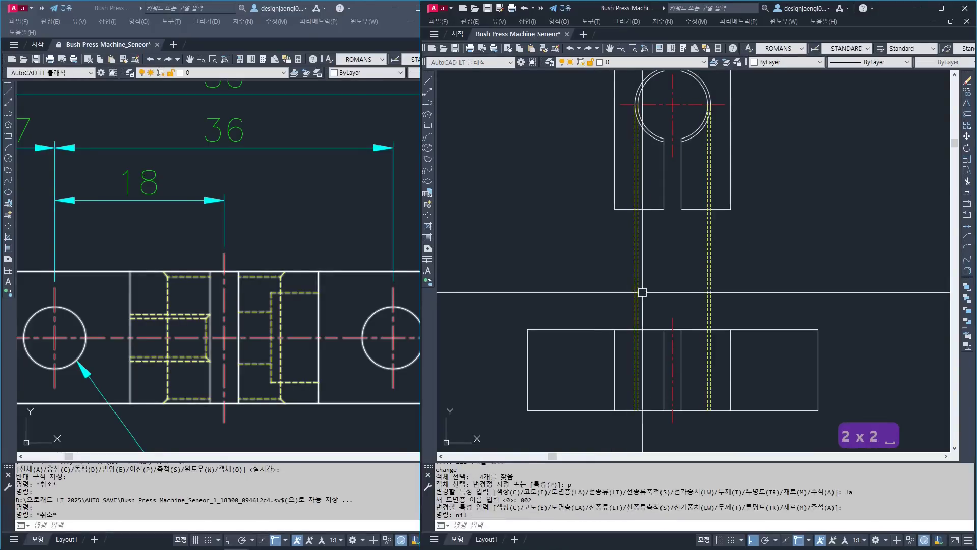
middle_click_drag(739, 277, 722, 330)
key("Escape")
key("ctrl+3")
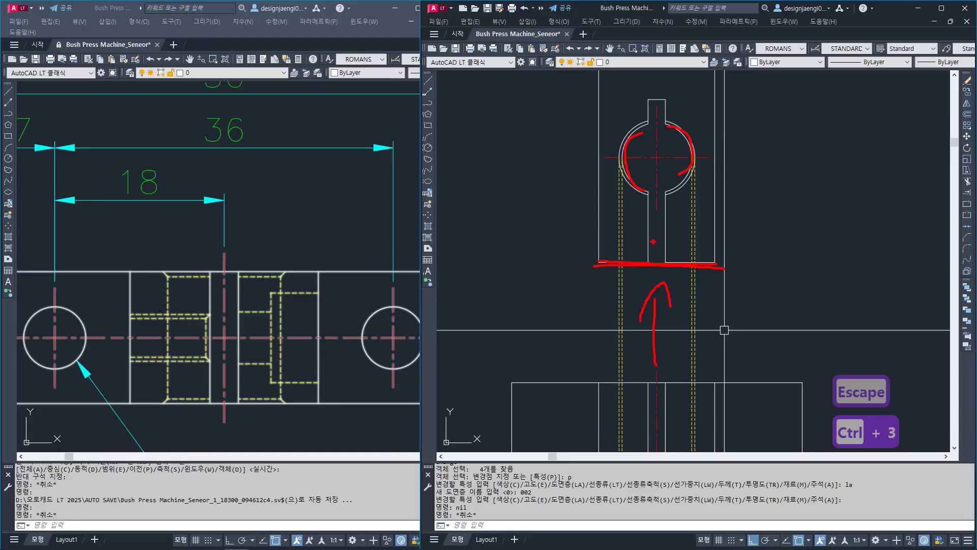
middle_click_drag(696, 309, 697, 218)
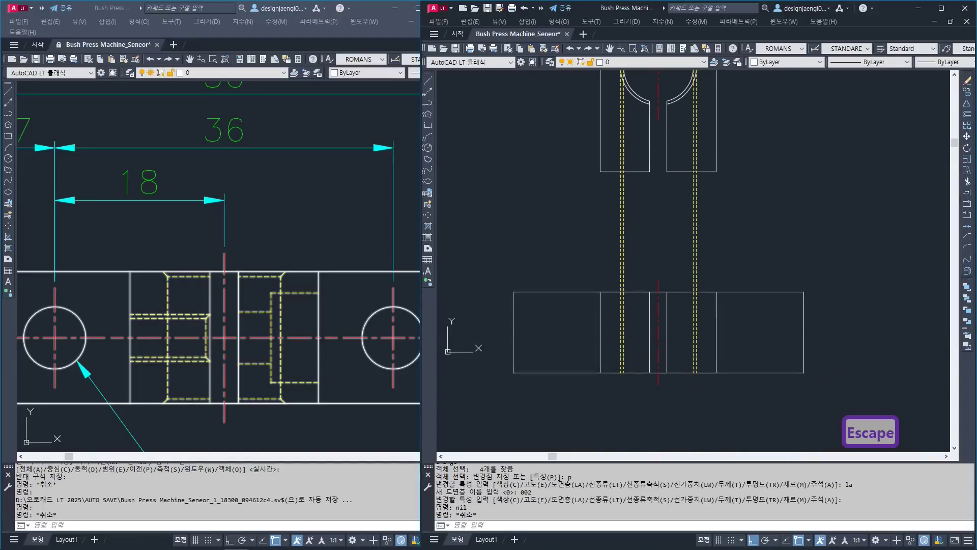
left_click(722, 221)
left_click(587, 258)
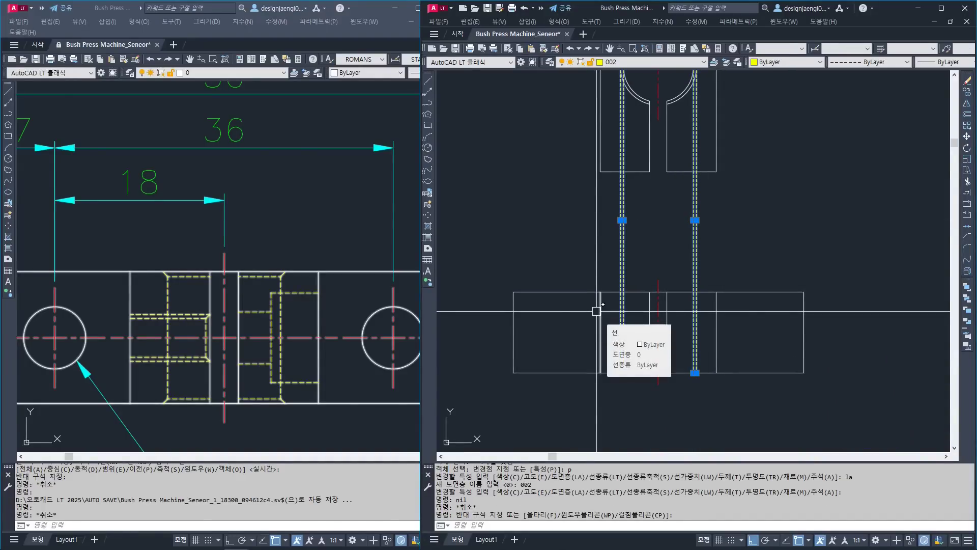
key("Escape")
- Trim the four bore projection lines above the lower view's top edge, using that edge as the cutting boundary
scroll(630, 312, "up", 4)
key("Escape")
type("tr")
left_click(667, 290)
left_click(653, 191)
key("space")
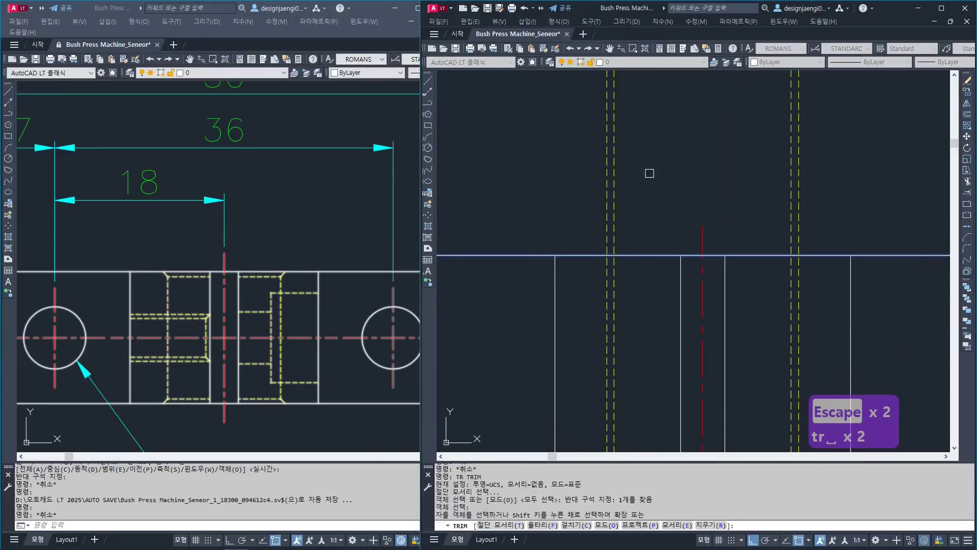
left_click(654, 185)
left_click(590, 201)
left_click(722, 173)
left_click(812, 203)
key("Escape")
- Erase the two outermost hidden projection lines in the lower view, leaving the inner bore pair
middle_click_drag(790, 299, 728, 271)
middle_click_drag(596, 277, 632, 283)
scroll(632, 283, "down", 2)
left_click(600, 277)
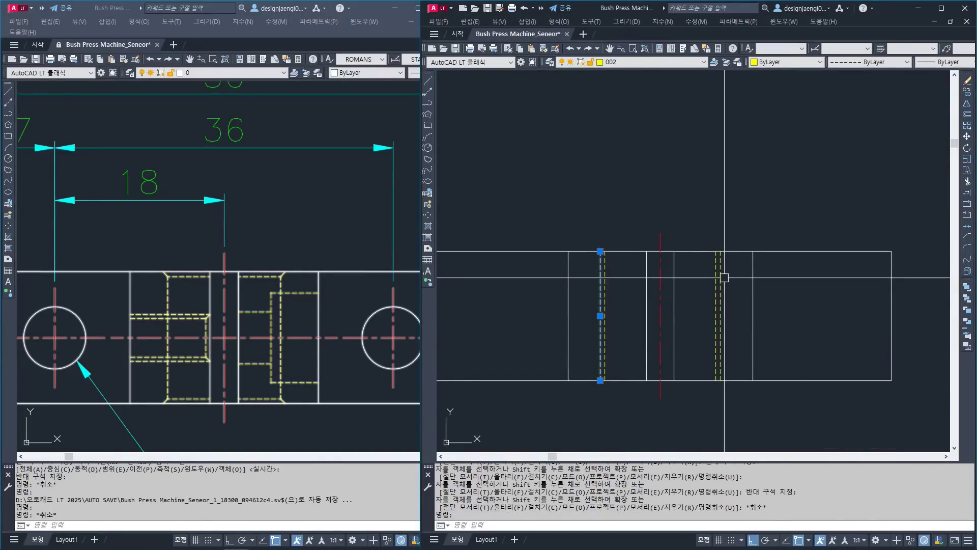
key("Escape")
key("Escape")
type("e")
left_click(597, 268)
key("space")
left_click(723, 286)
key("space")
middle_click_drag(723, 285, 780, 283)
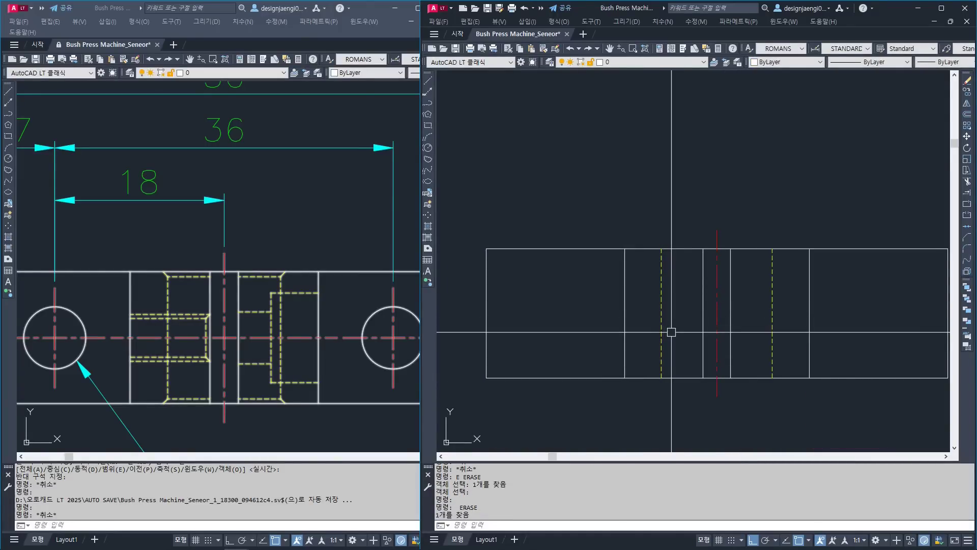
- Chamfer the corner between the left hidden bore edge and the lower view's top edge with both distances at 0.5
type("ch")
key("Escape")
type("cha")
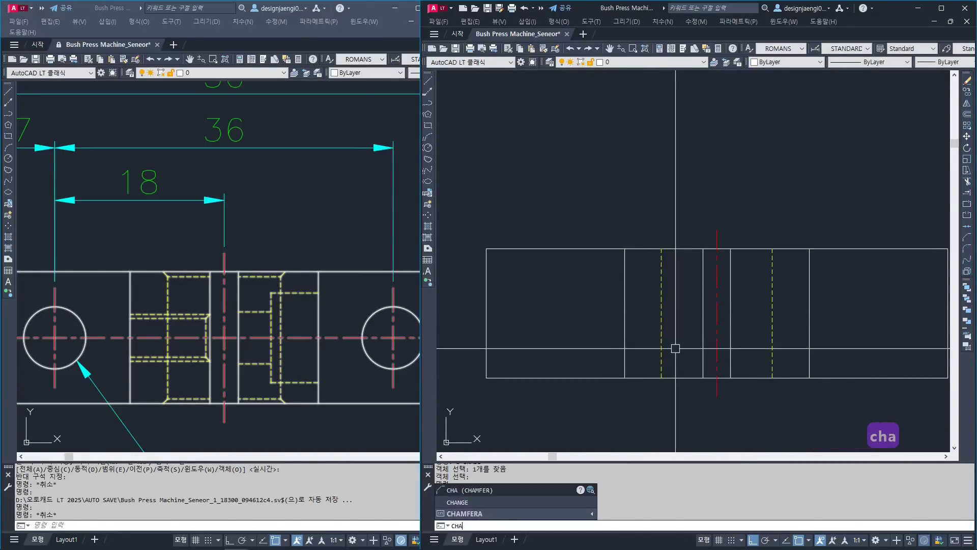
key("Return")
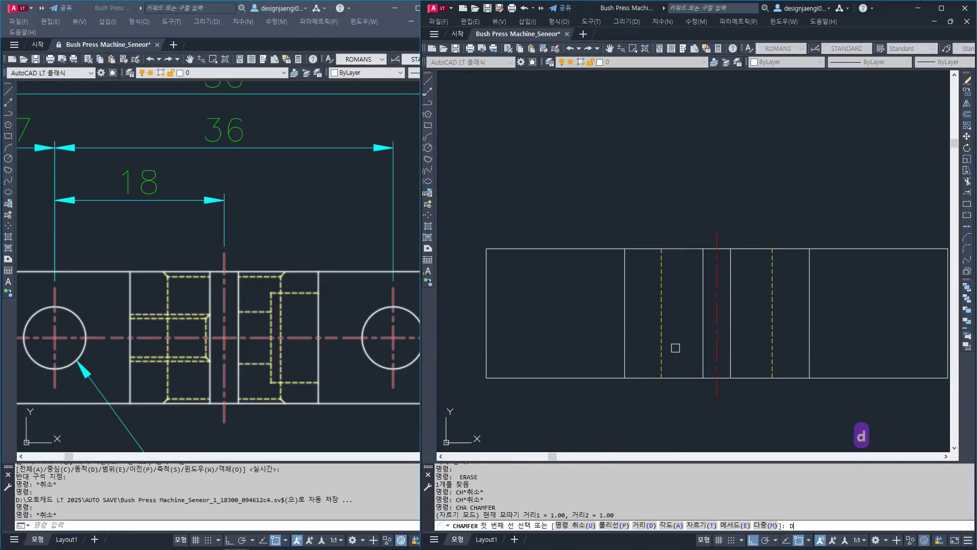
type("d")
key("space")
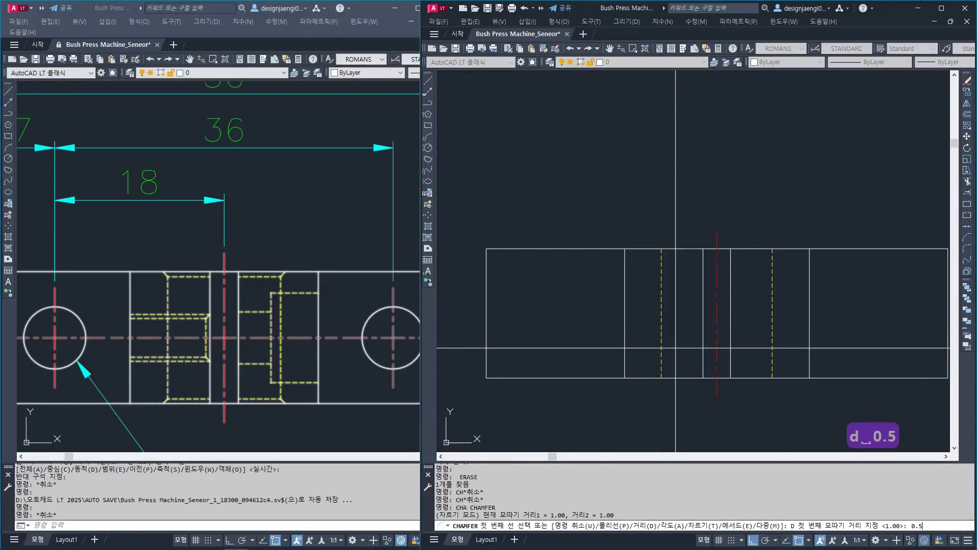
type("0.5")
key("space")
key("space")
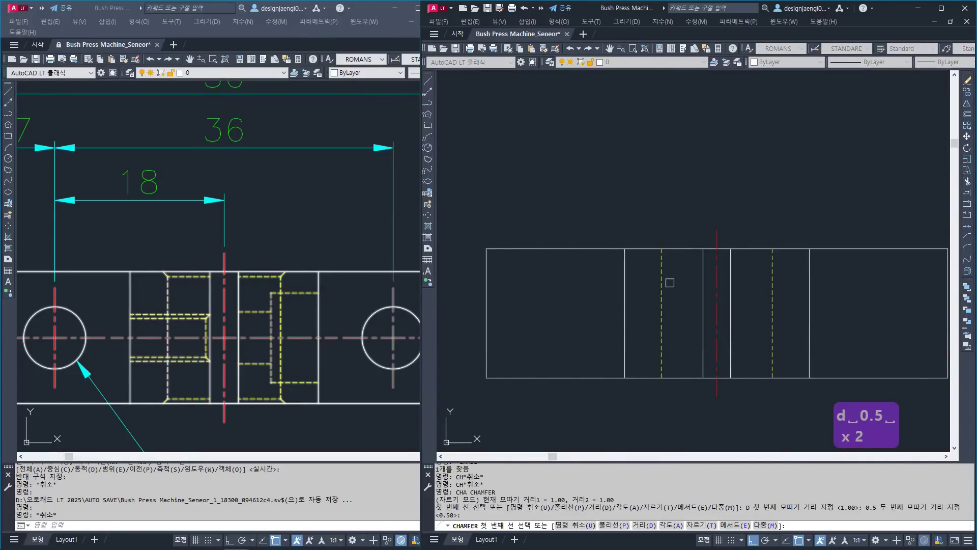
left_click(661, 269)
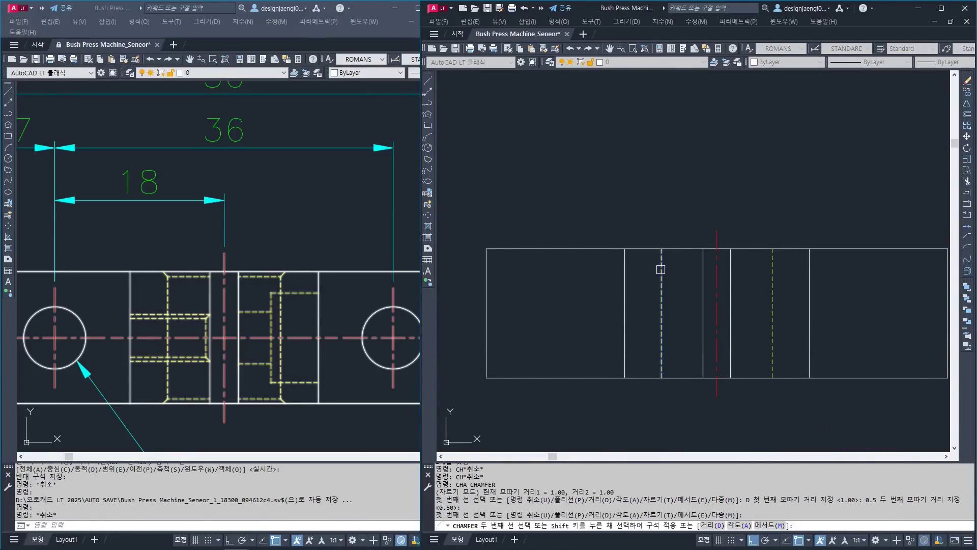
left_click(607, 248)
middle_click_drag(668, 305, 628, 312)
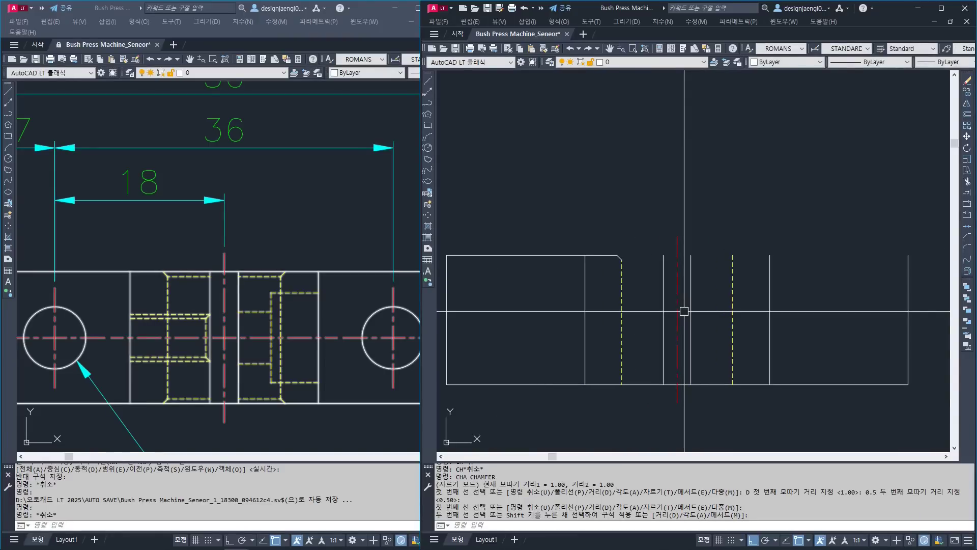
- Apply the same 0.5 chamfer between the left hidden bore edge and the lower view's bottom edge
key("Return")
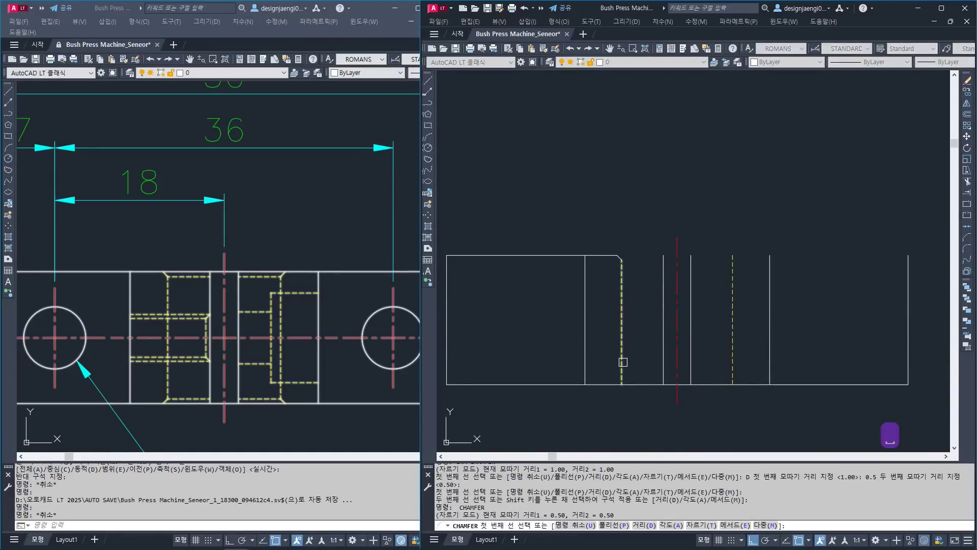
left_click(621, 359)
left_click(607, 384)
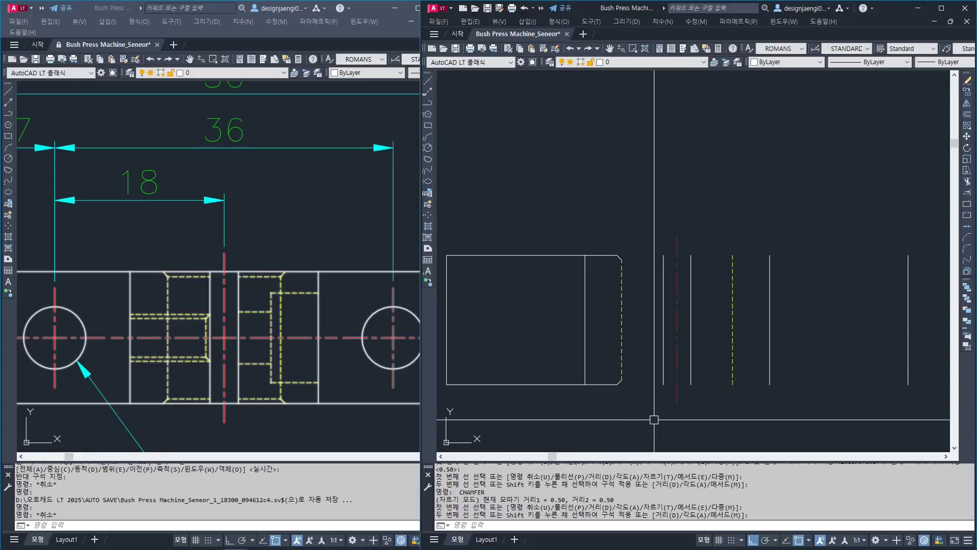
key("Escape")
- Delete the hidden bore edge on the right side of the centre line in the lower view
left_click(733, 369)
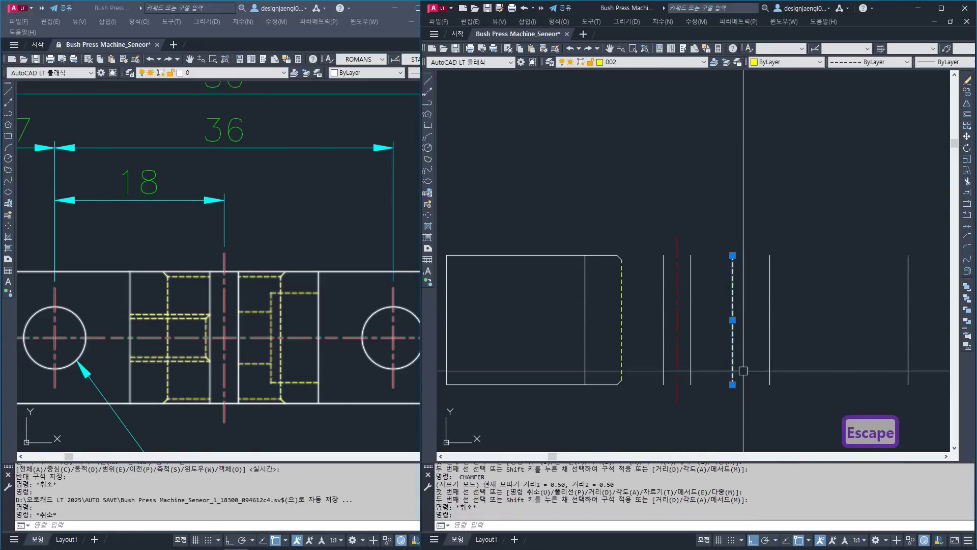
key("Delete")
key("Escape")
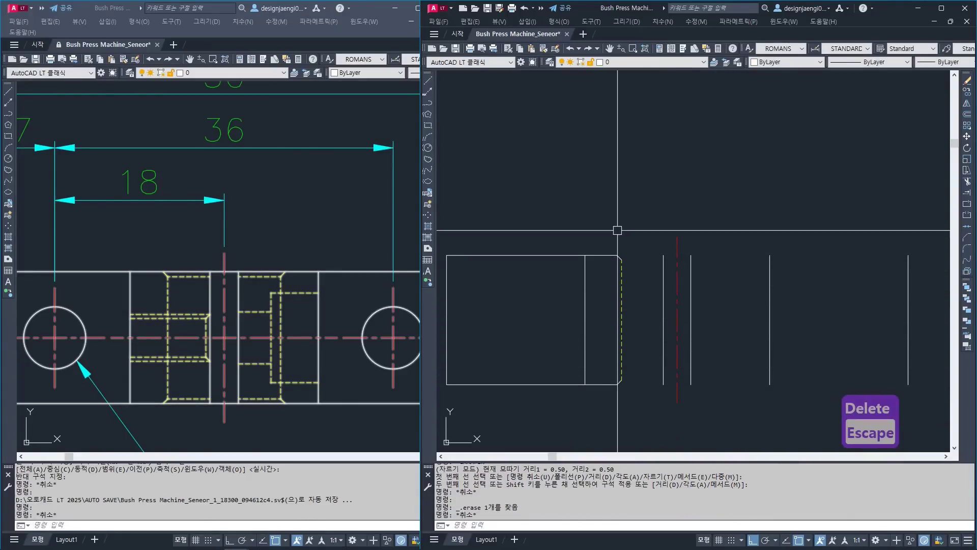
key("Escape")
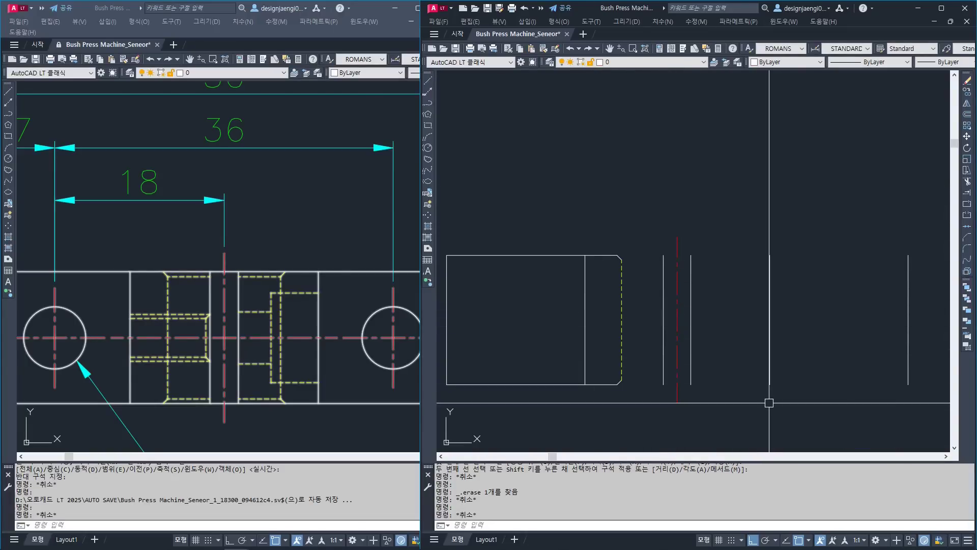
key("Escape")
scroll(633, 256, "up", 6)
left_click(526, 213)
key("Escape")
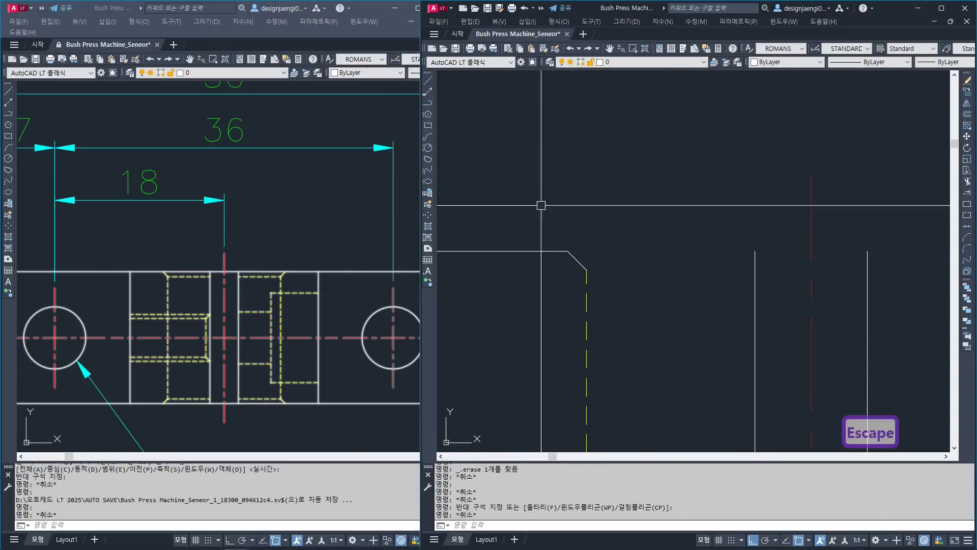
left_click(543, 208)
key("Escape")
scroll(628, 216, "down", 4)
key("Escape")
left_click(626, 244)
key("Escape")
key("Escape")
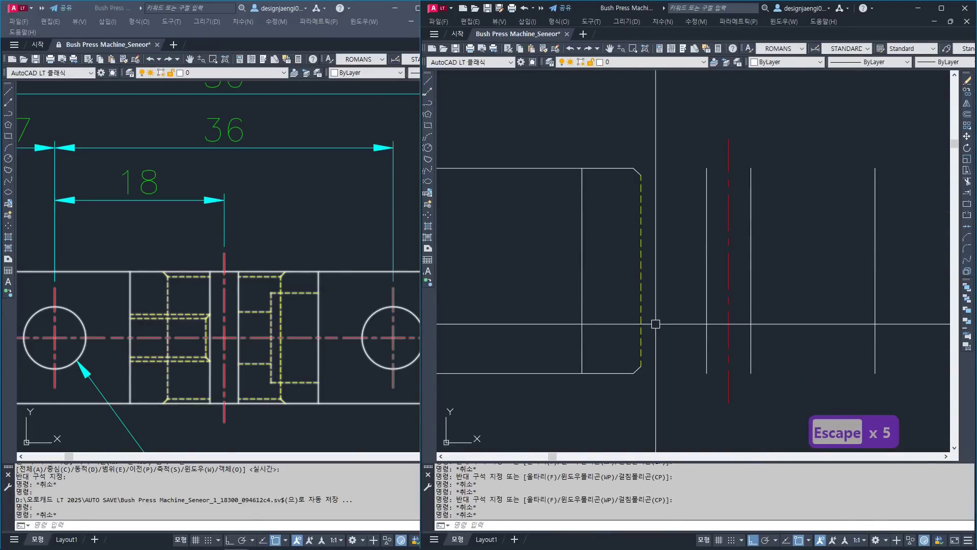
- Match the properties of the left hidden bore edge onto its lower and upper chamfer lines
type("ma")
key("space")
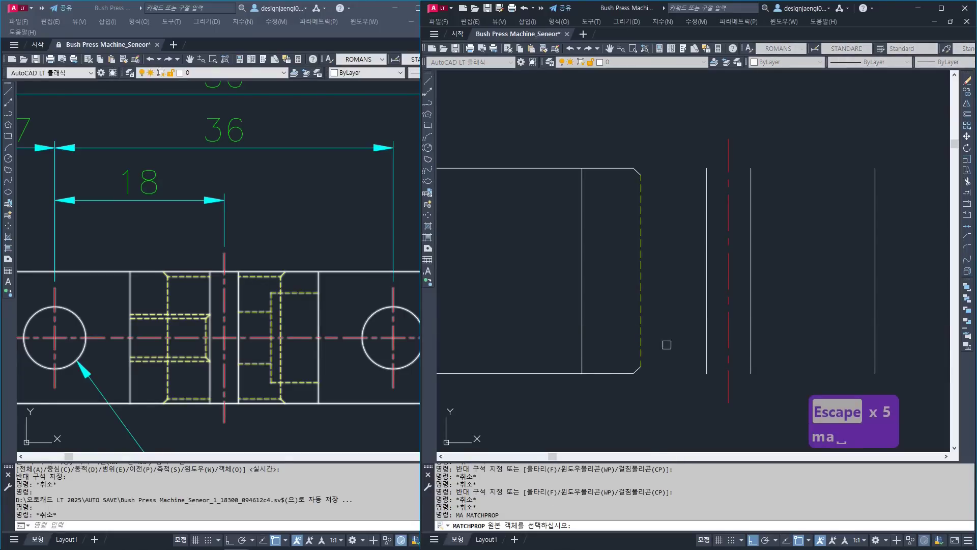
left_click(641, 318)
left_click(605, 324)
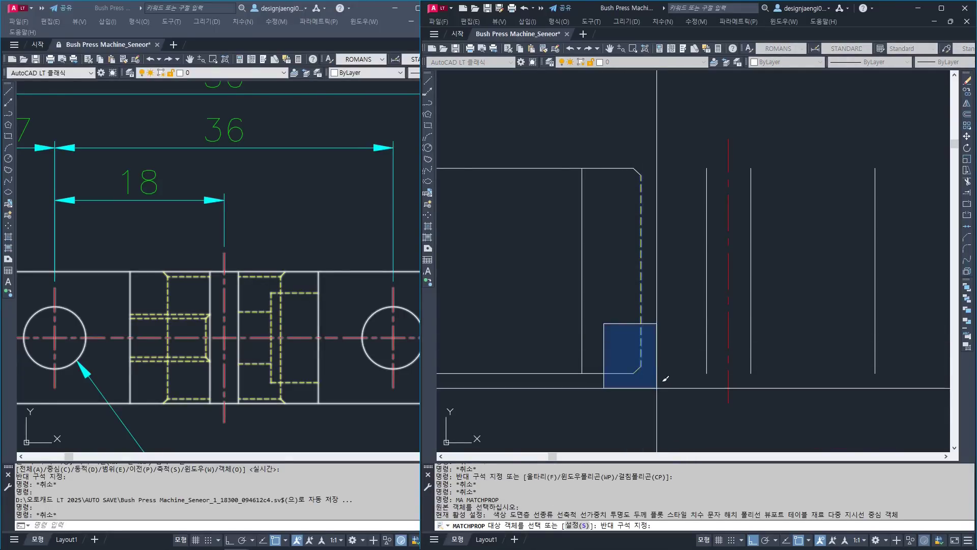
left_click(653, 381)
left_click(605, 125)
left_click(642, 178)
scroll(641, 218, "up", 8)
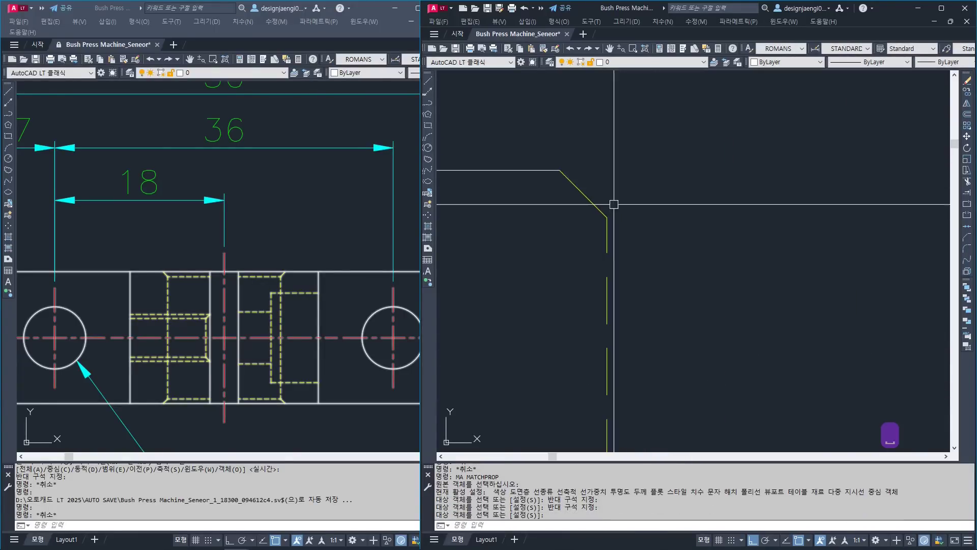
scroll(641, 219, "down", 8)
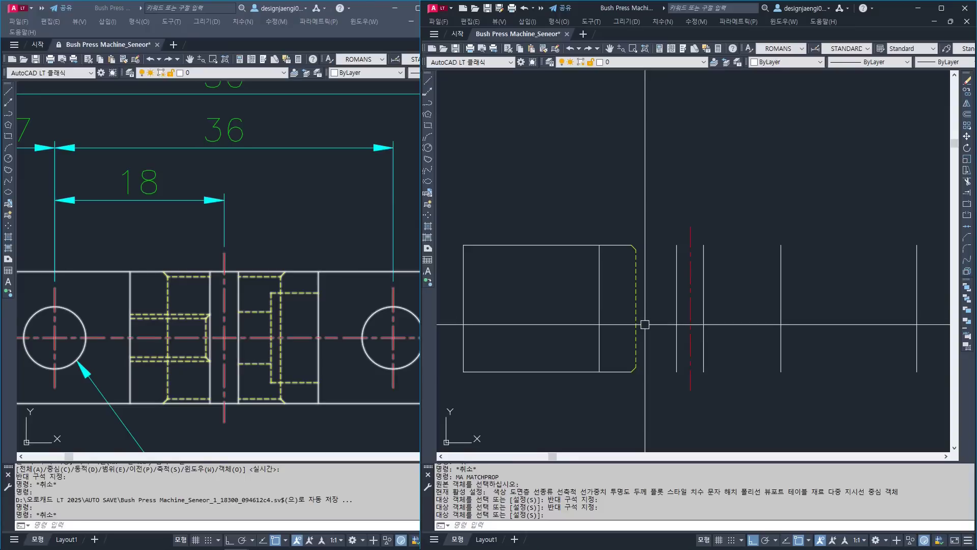
- Mirror the left hidden bore edge and its two chamfers across the lower view's vertical centre line, keeping the originals
type("i")
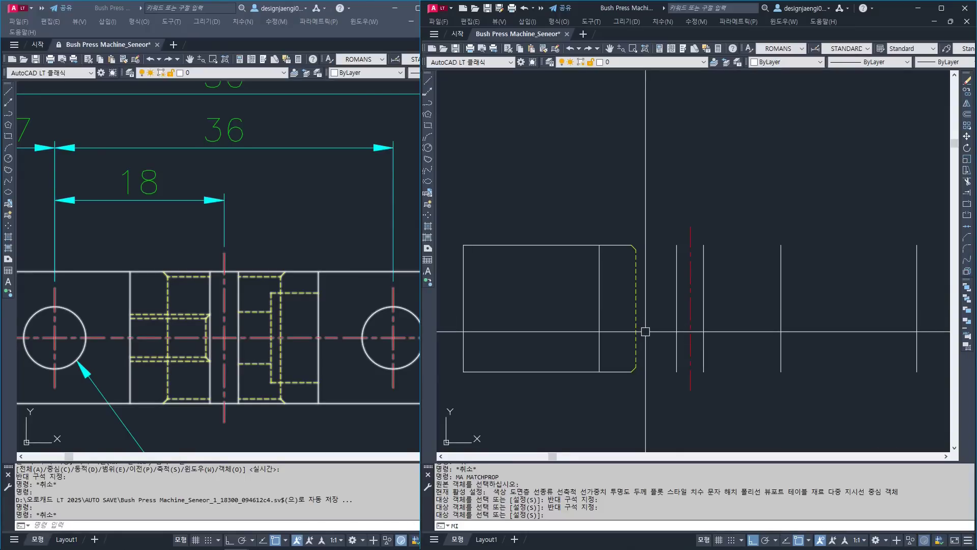
key("Return")
left_click(621, 212)
left_click(654, 413)
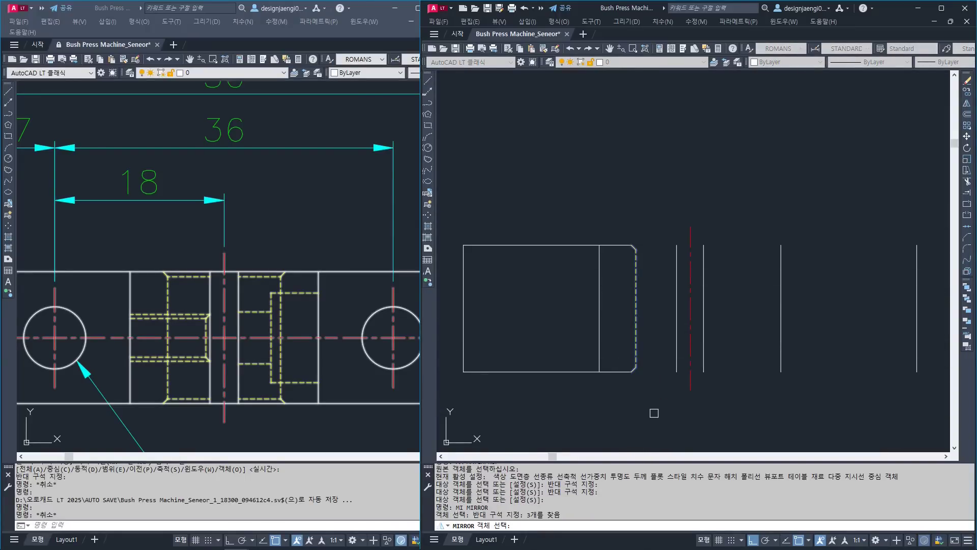
key("Return")
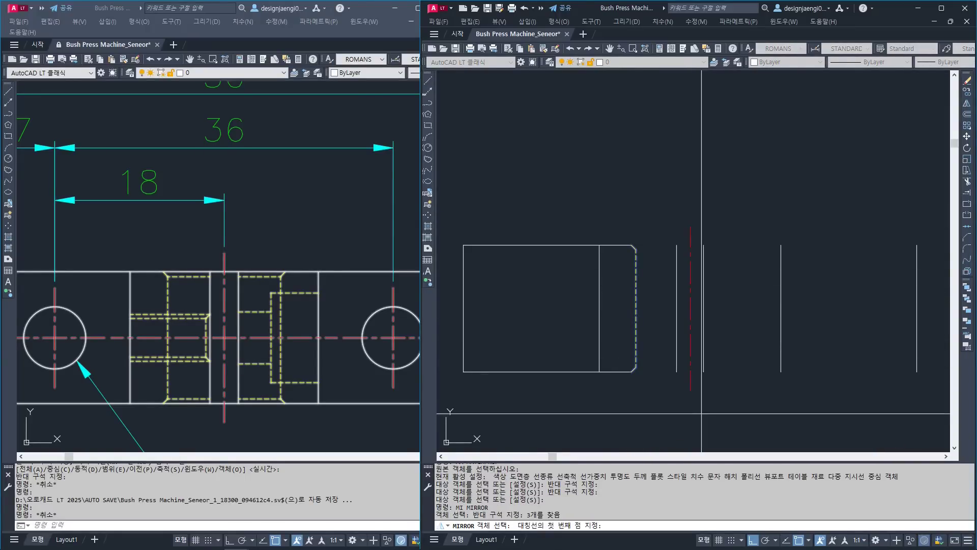
left_click(690, 390)
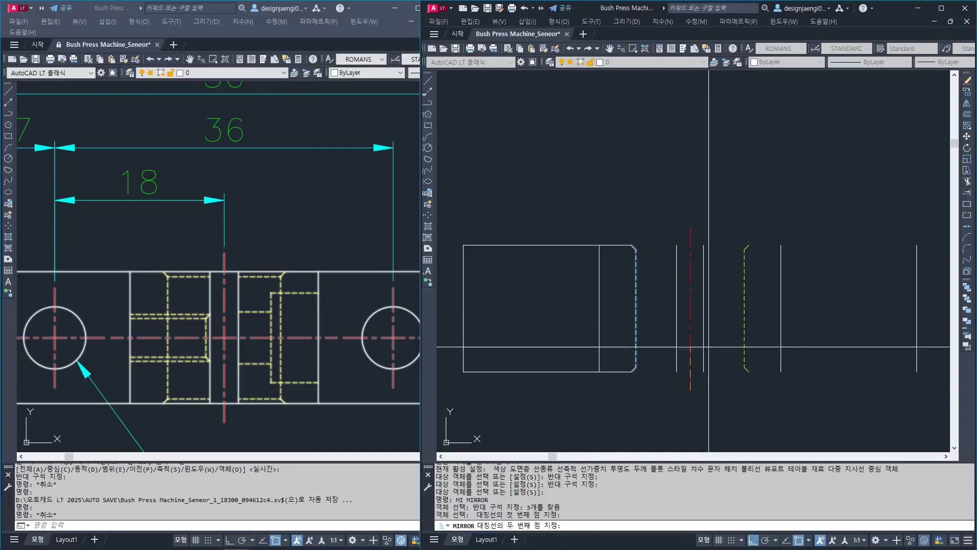
left_click(702, 165)
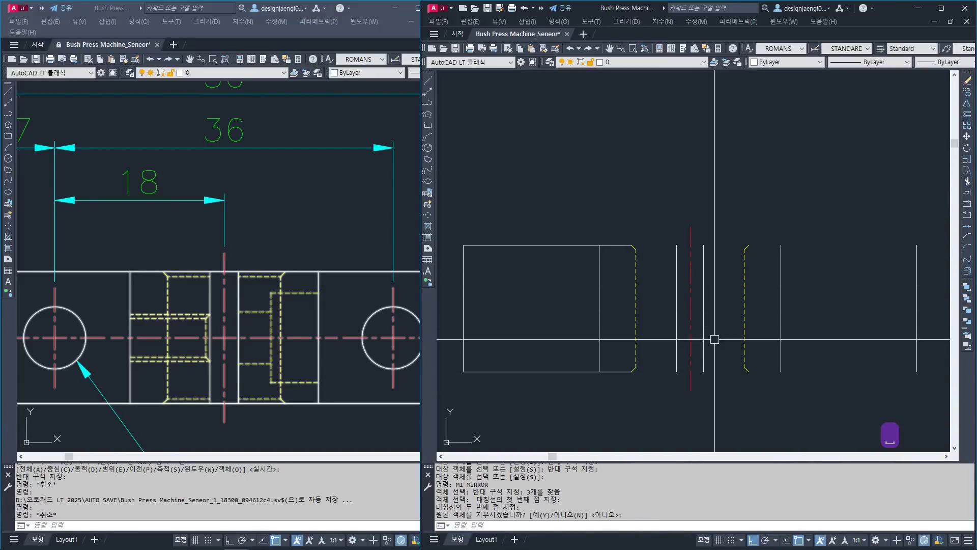
key("Escape")
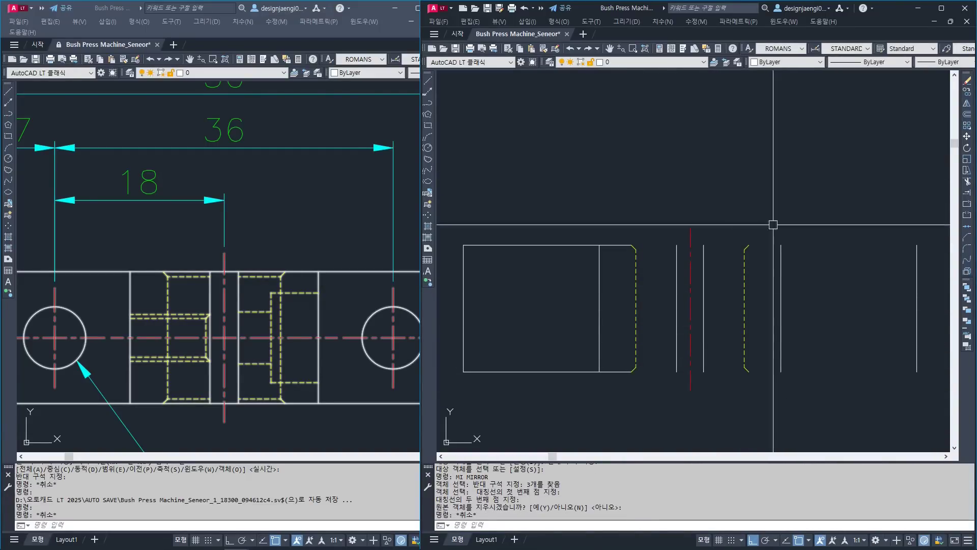
- Extend the lower view's shortened top and bottom edges to its right end line
type("ex")
key("space")
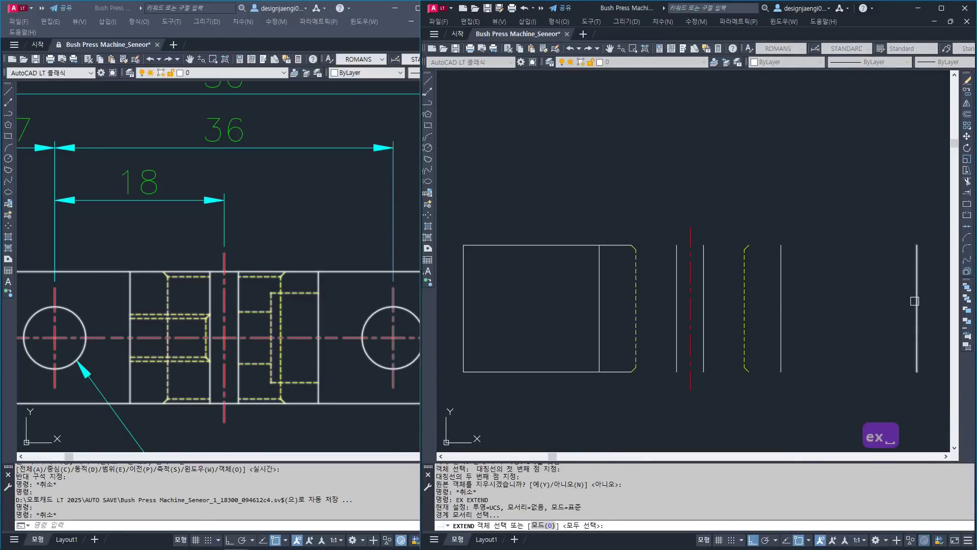
left_click(915, 300)
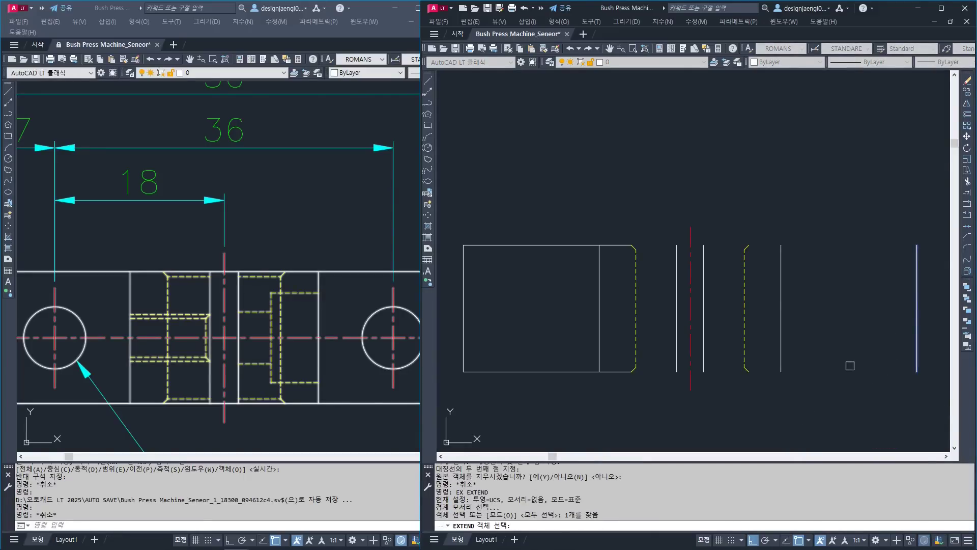
key("space")
left_click(625, 221)
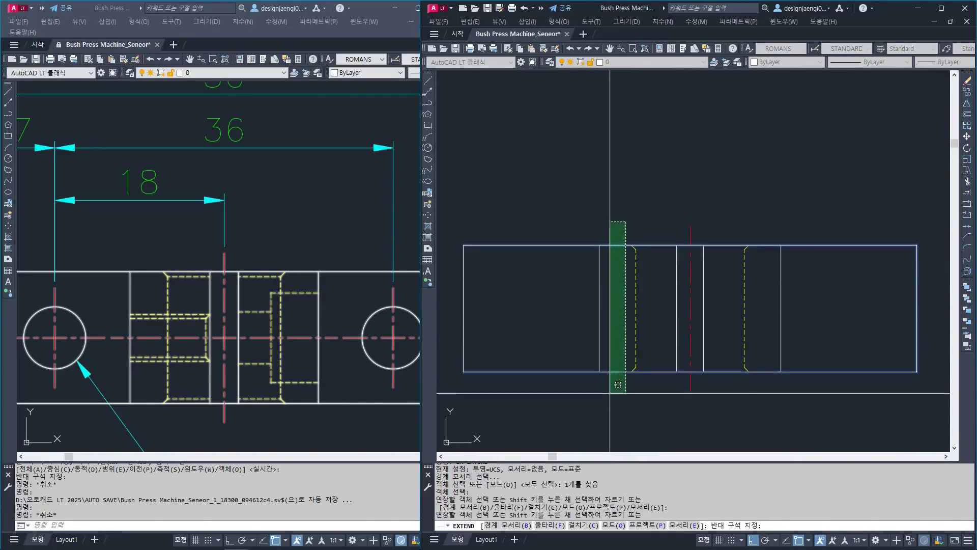
left_click(617, 384)
key("Escape")
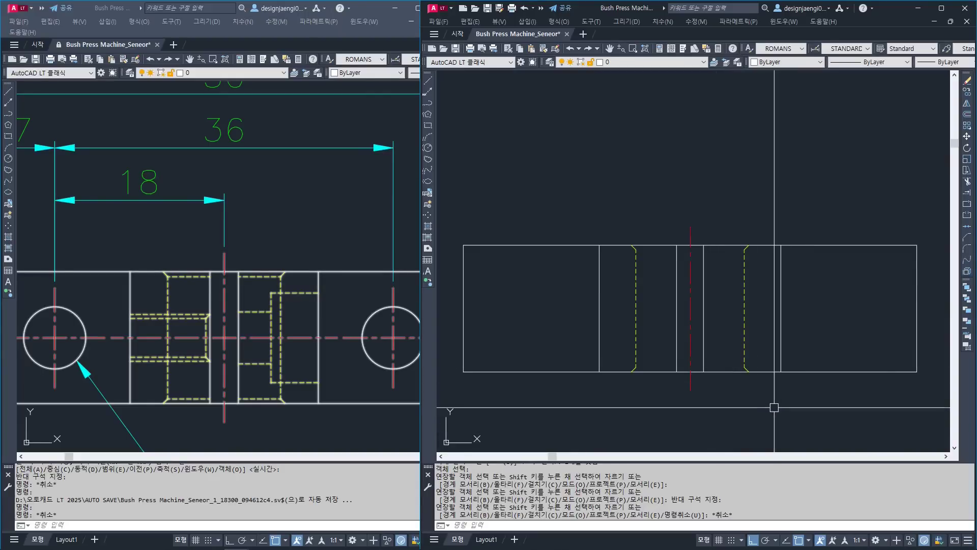
middle_click_drag(772, 408, 761, 411)
key("Escape")
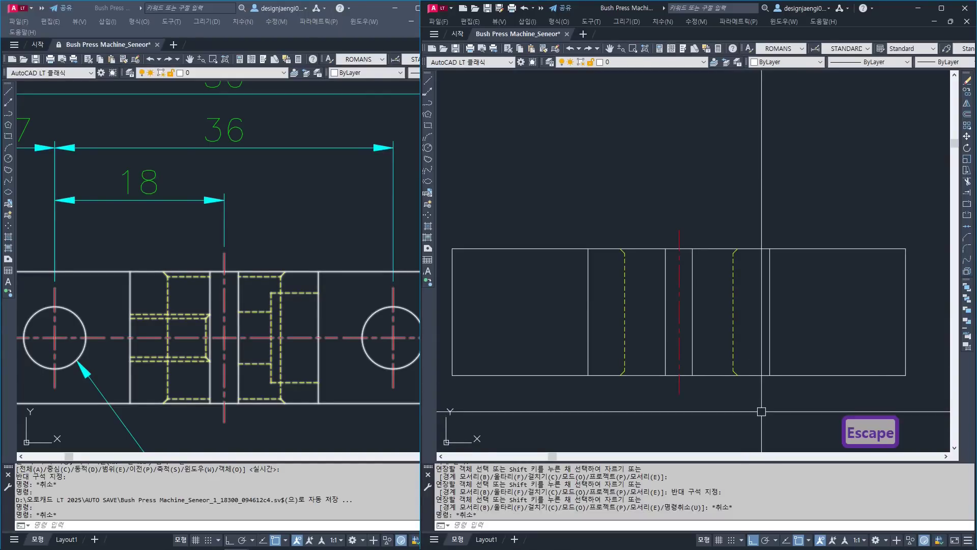
- Draw a horizontal line joining the lower ends of the two hidden bore edges at the inner chamfer corners
key("Escape")
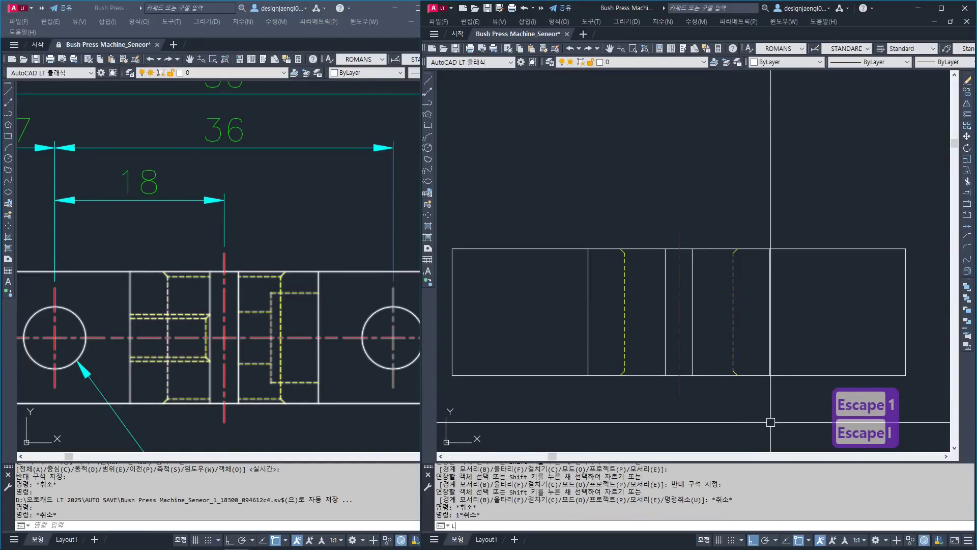
key("Return")
scroll(645, 386, "up", 6)
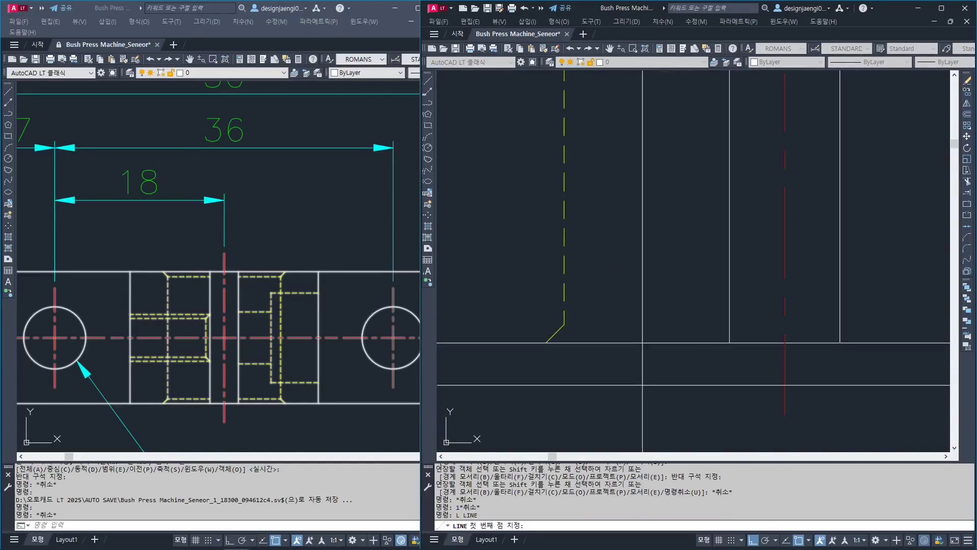
left_click(565, 324)
scroll(577, 342, "down", 2)
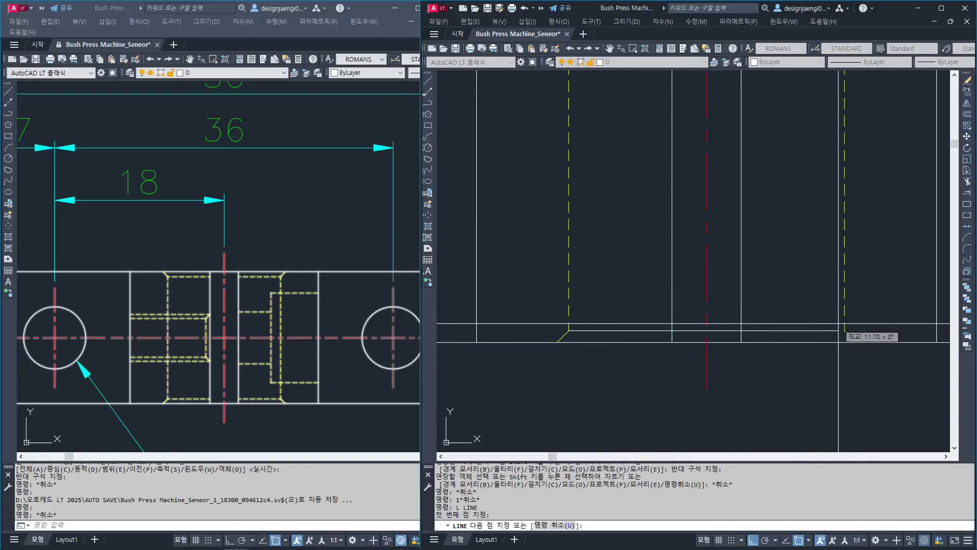
key("Escape")
key("Escape")
- Draw a horizontal line joining the upper ends of the two hidden bore edges at the inner chamfer corners
scroll(780, 306, "down", 3)
key("Escape")
key("space")
left_click(717, 239)
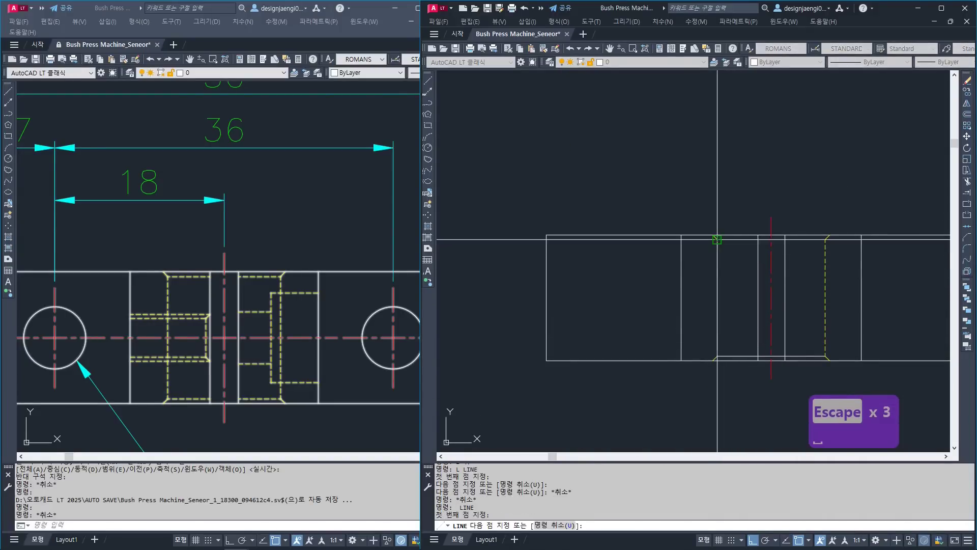
left_click(825, 240)
key("Escape")
middle_click_drag(801, 290, 753, 267)
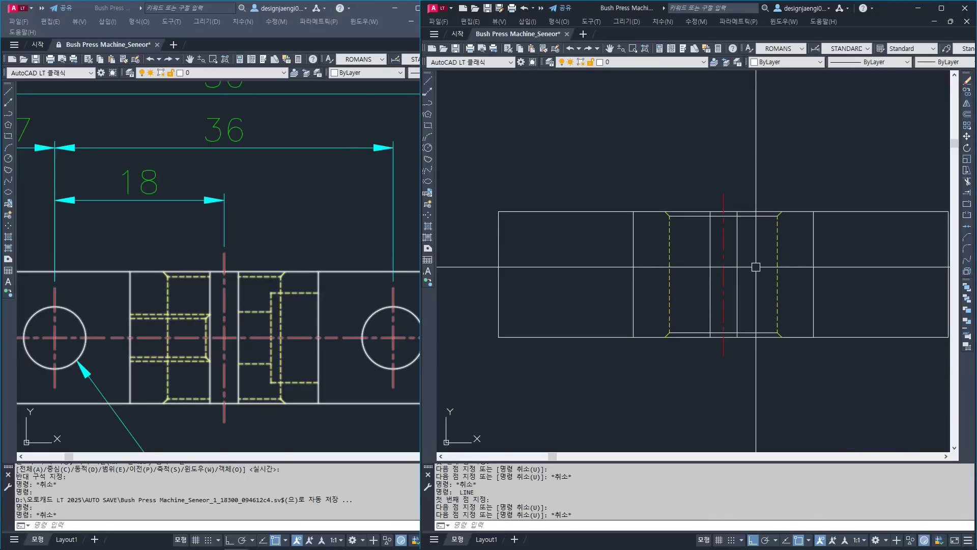
- Examine the lower view's two horizontal chamfer edge lines against the chamfered bore circle in the view above
key("Escape")
left_click(752, 216)
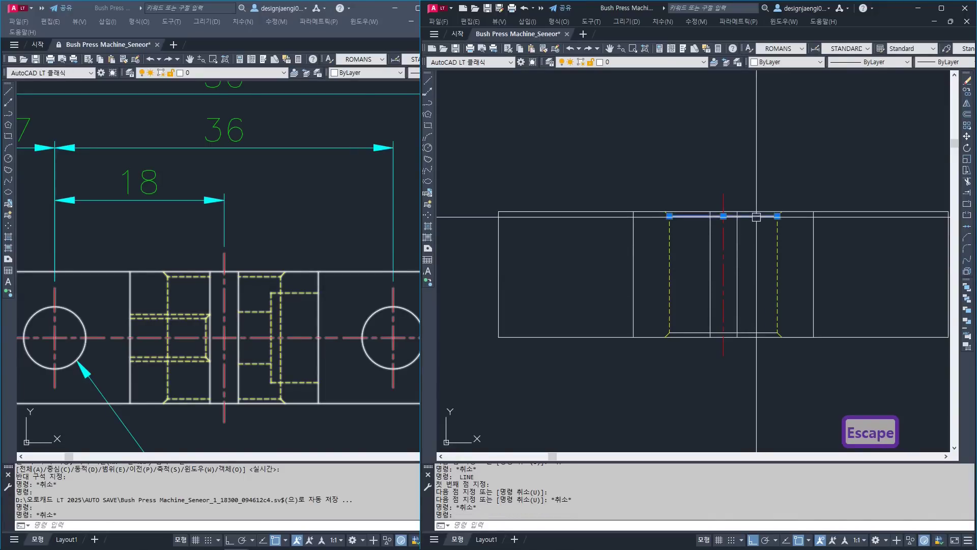
left_click(752, 333)
key("Escape")
scroll(751, 326, "down", 2)
middle_click_drag(746, 214, 724, 314)
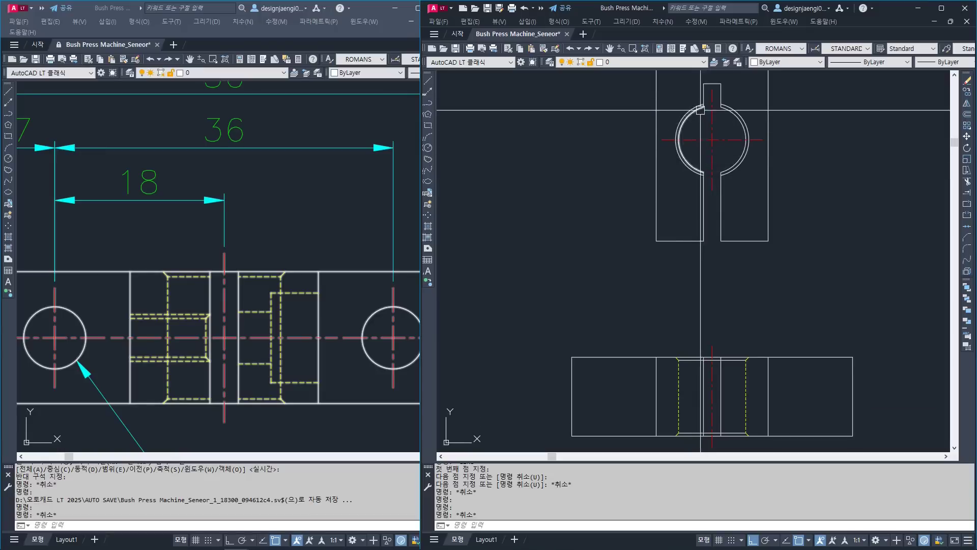
scroll(744, 378, "up", 2)
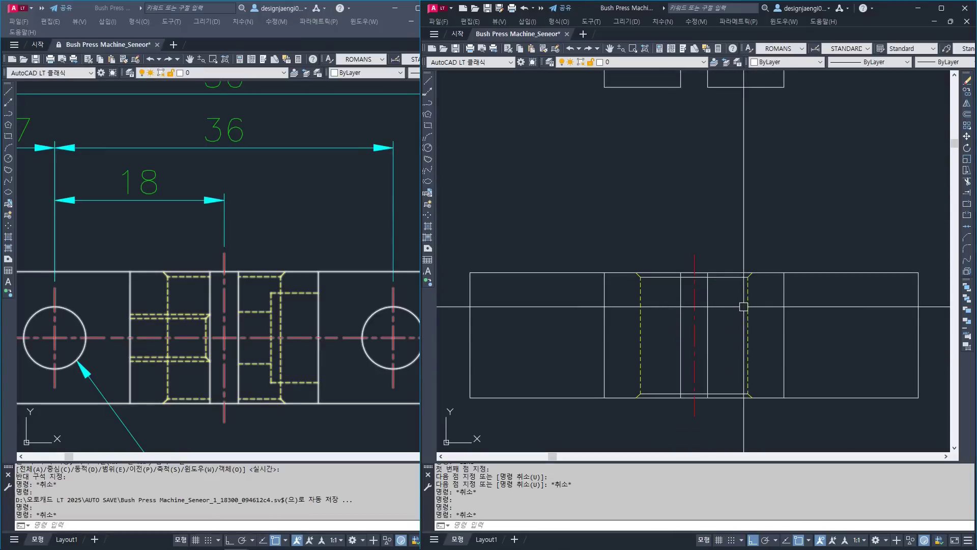
key("Escape")
key("Escape")
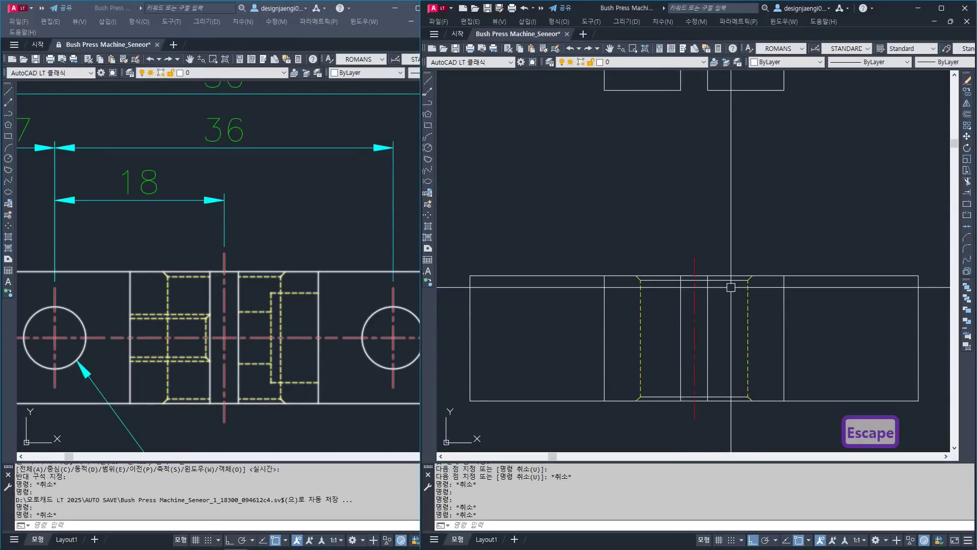
- Match the properties of the right hidden bore edge onto the upper and lower horizontal chamfer edge lines
type("ma")
key("space")
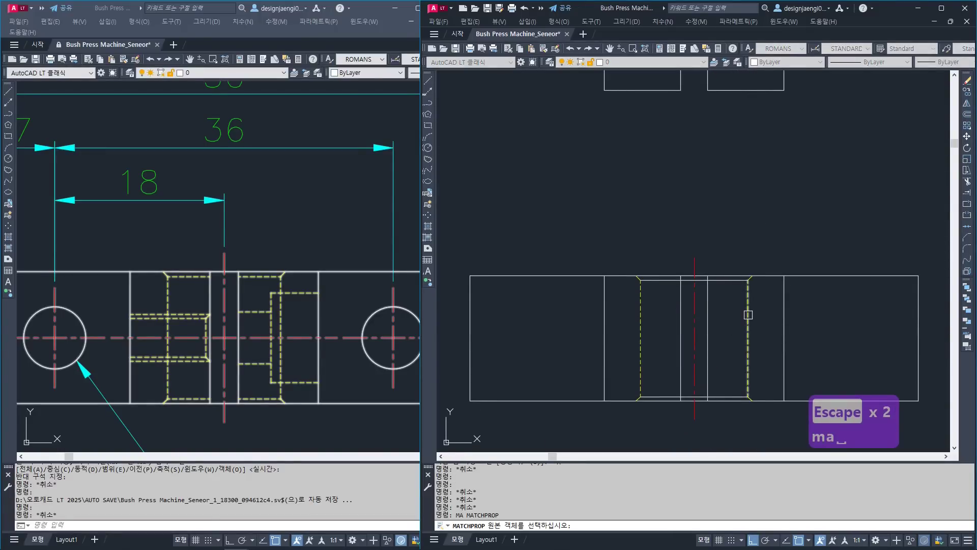
left_click(748, 314)
left_click(725, 281)
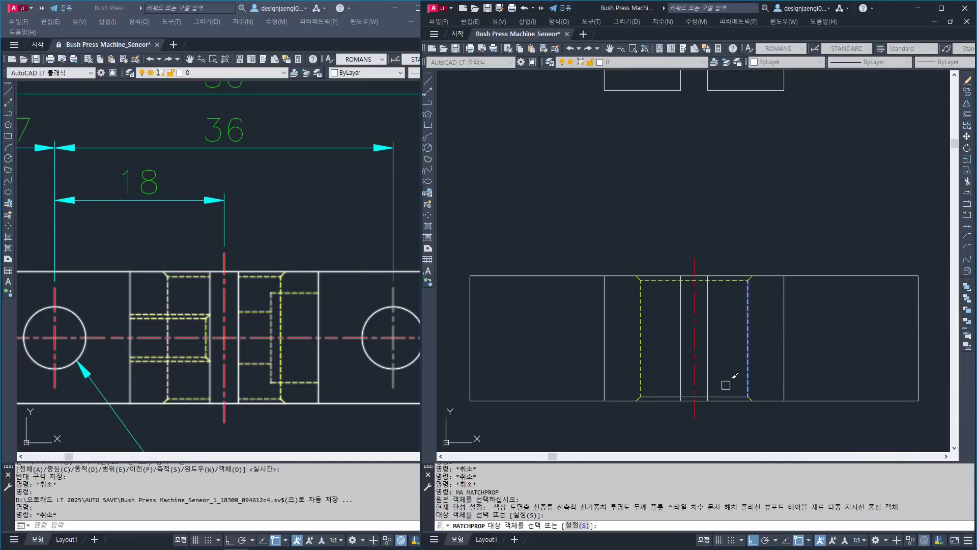
key("Escape")
- Trim the upper and lower hidden chamfer edge lines between the two vertical slot lines in the lower view
type("tr")
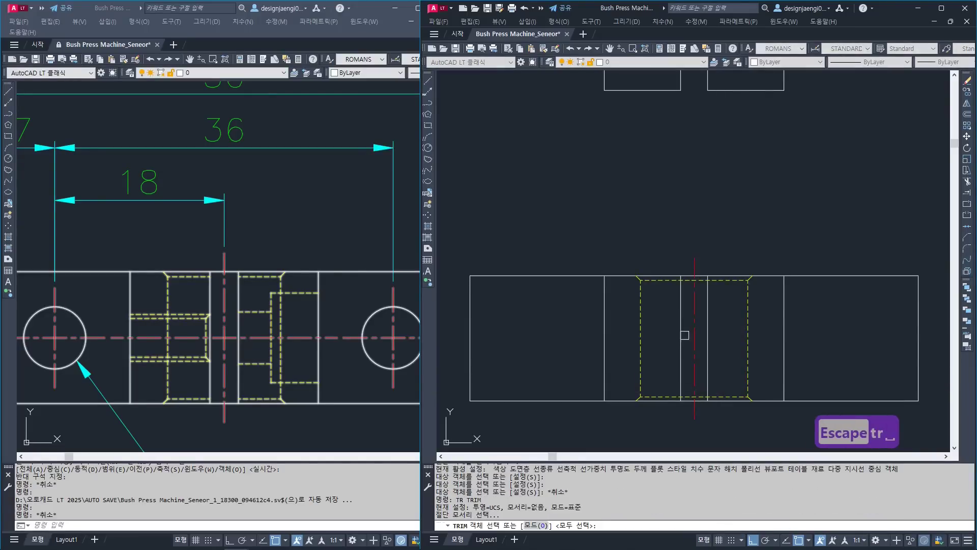
key("space")
left_click(681, 324)
left_click(706, 324)
key("space")
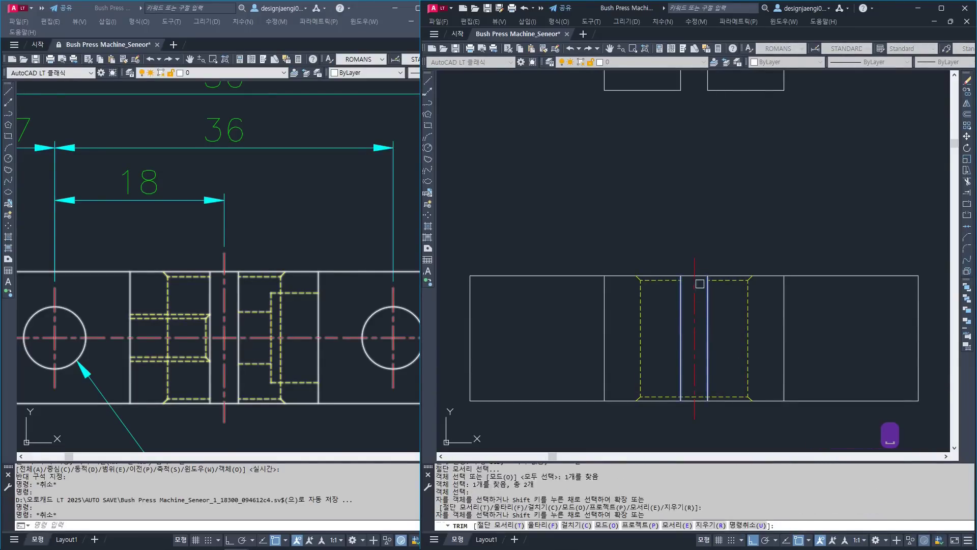
left_click(696, 388)
key("Escape")
- Examine the slot through the bore in the upper view and the hole position and height dimensions of the reference's lower view
scroll(701, 394, "down", 3)
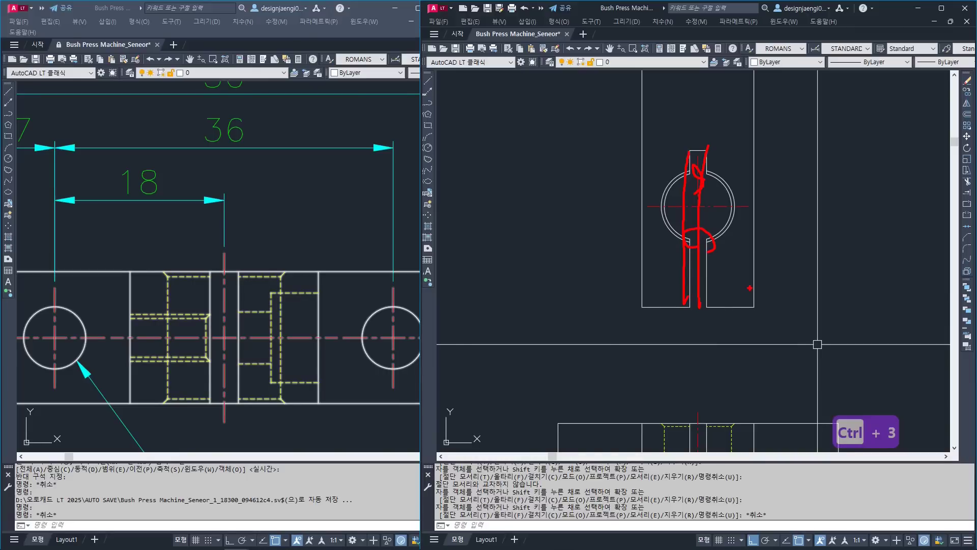
key("Escape")
middle_click_drag(728, 433, 717, 302)
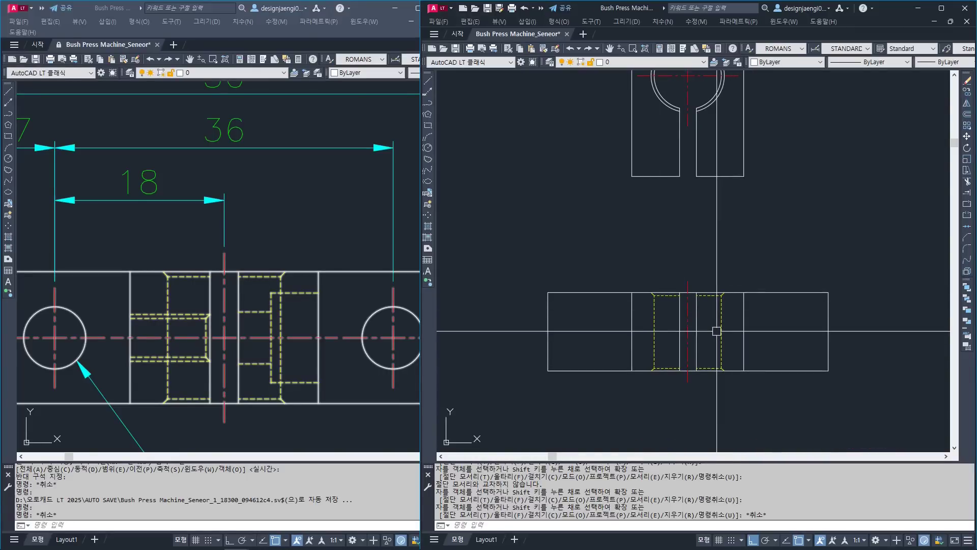
left_click(312, 279)
scroll(282, 303, "down", 3)
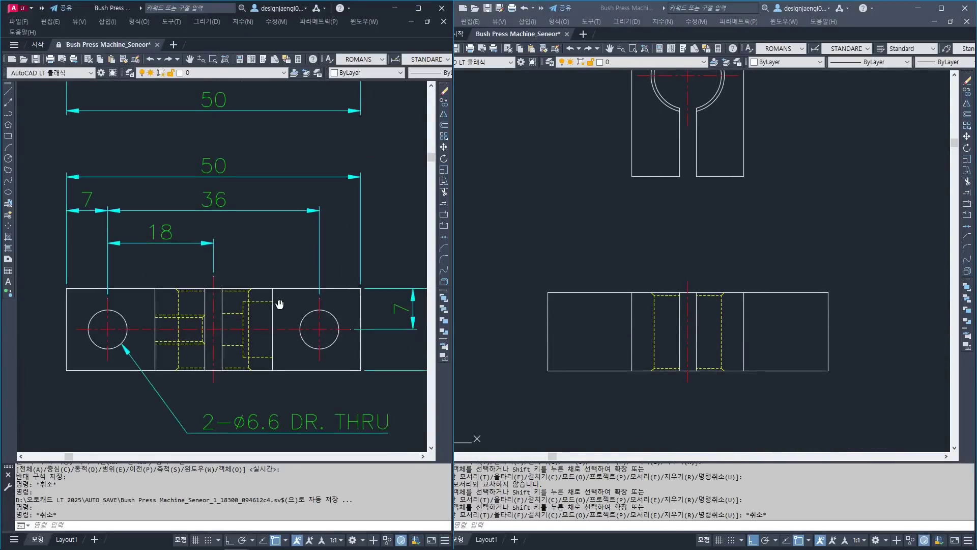
middle_click_drag(286, 310, 243, 316)
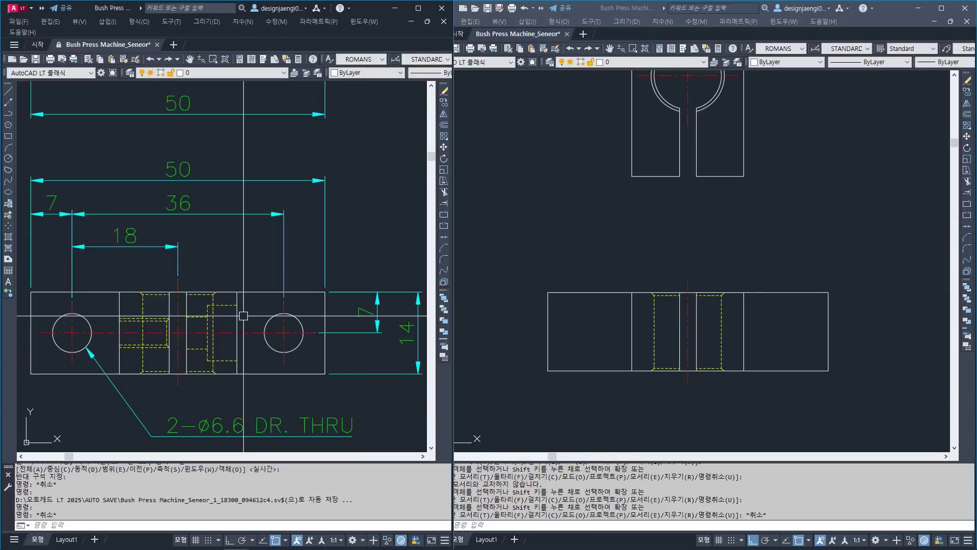
left_click(844, 349)
left_click(764, 407)
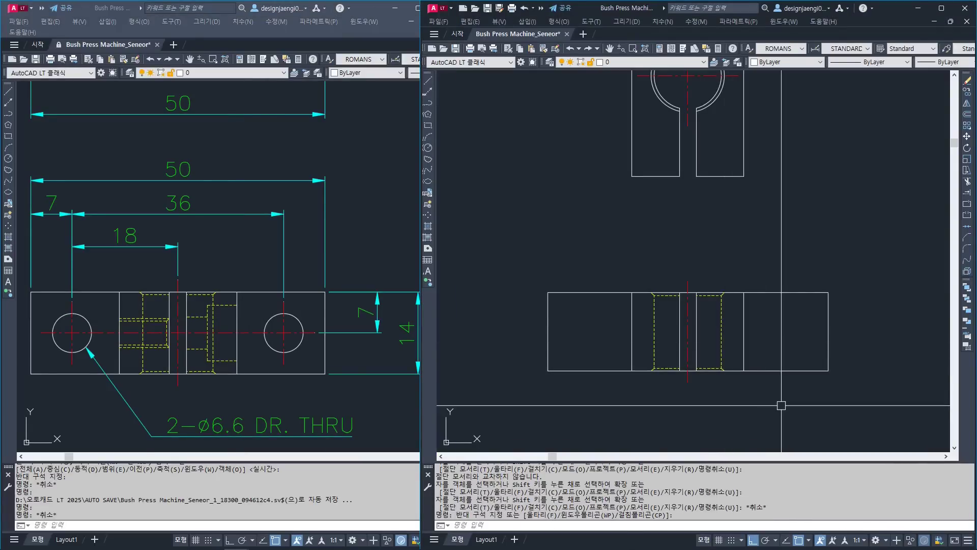
- Draw a circle of diameter 6.6 in the empty area above and to the right of the lower view
key("ctrl+3")
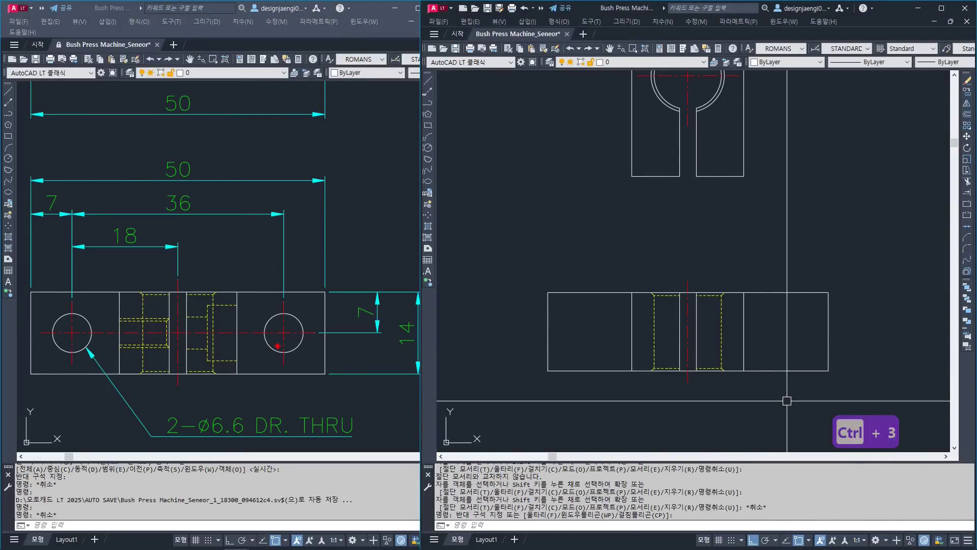
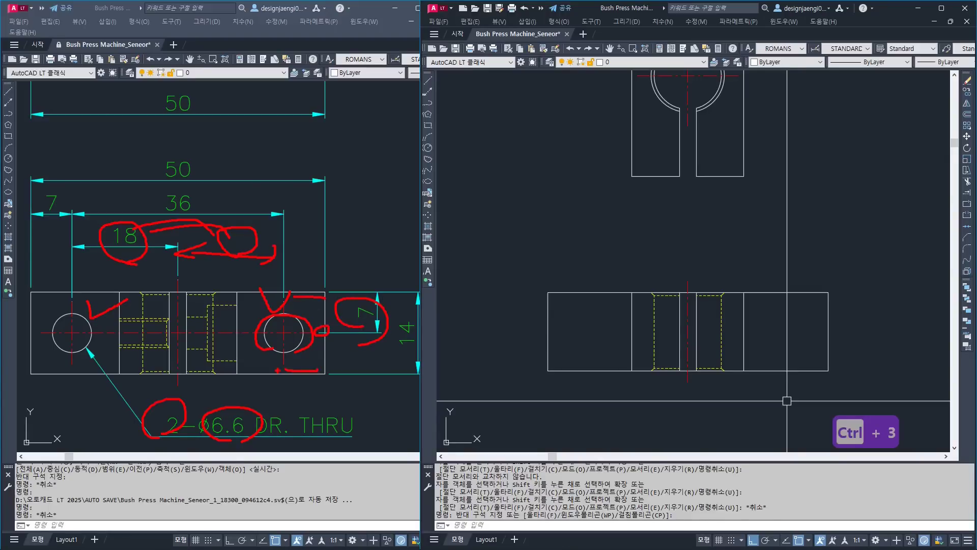
key("Escape")
middle_click_drag(762, 399, 708, 386)
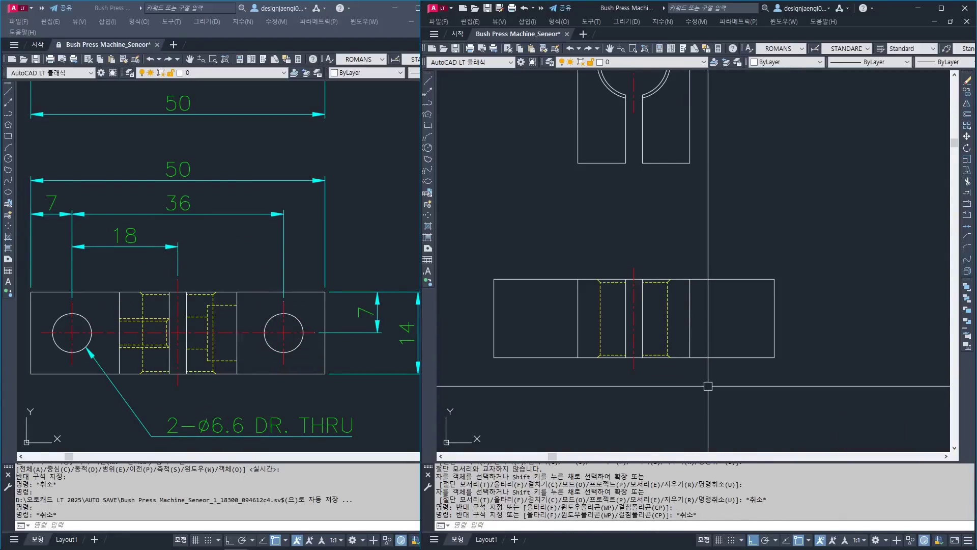
key("Escape")
type("c")
key("space")
key("Escape")
type("c")
key("space")
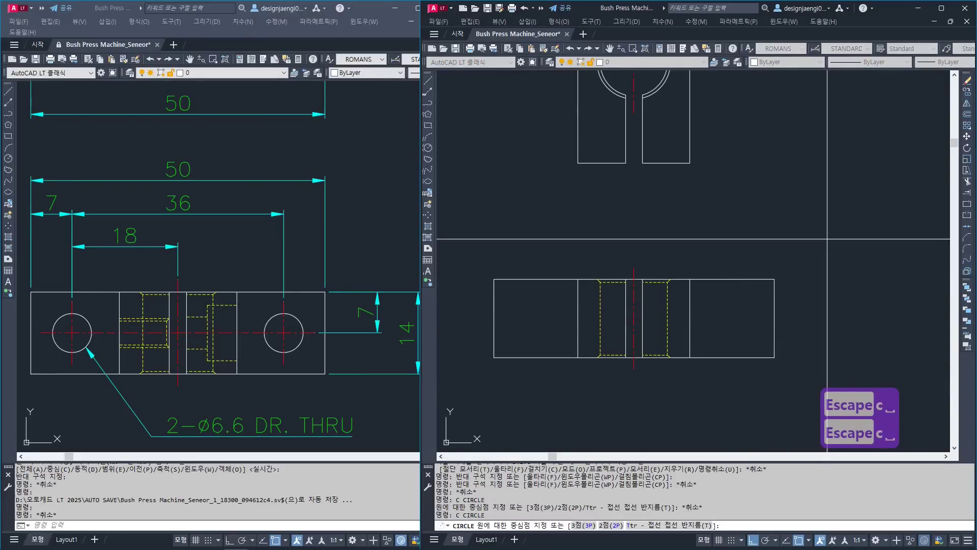
left_click(829, 239)
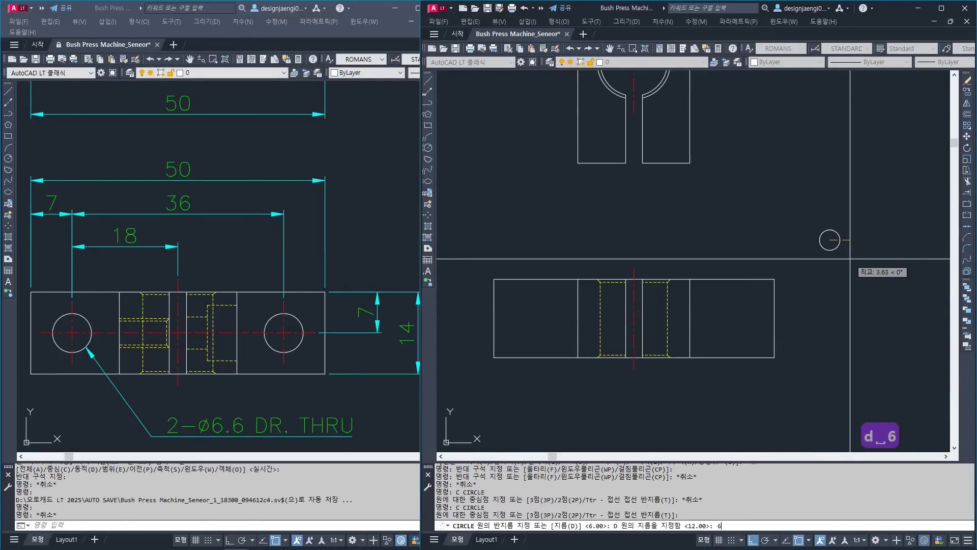
type("6")
key("space")
key("Escape")
- Measure the new circle's diameter with a linear dimension without placing it
type("aa")
key("space")
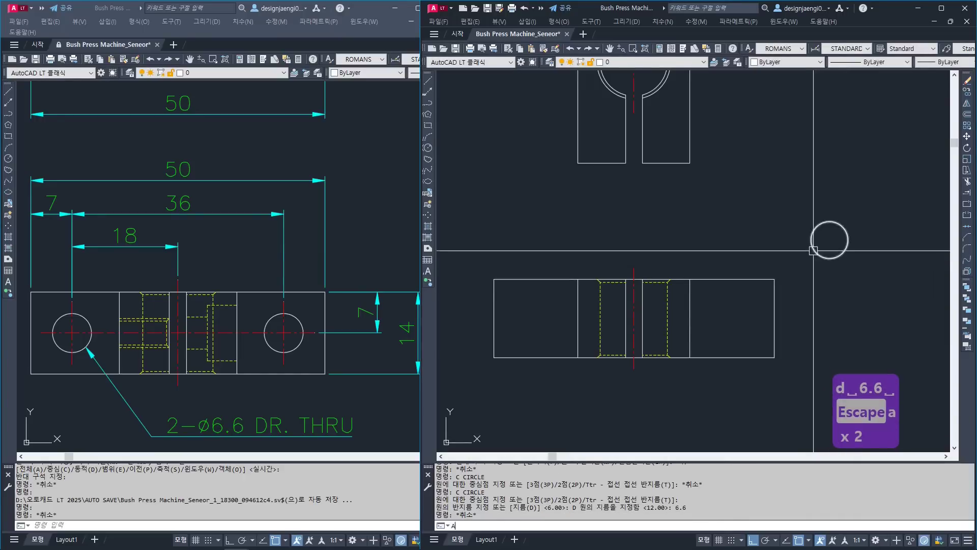
left_click(830, 240)
left_click(847, 241)
key("Escape")
key("space")
left_click(848, 241)
left_click(814, 241)
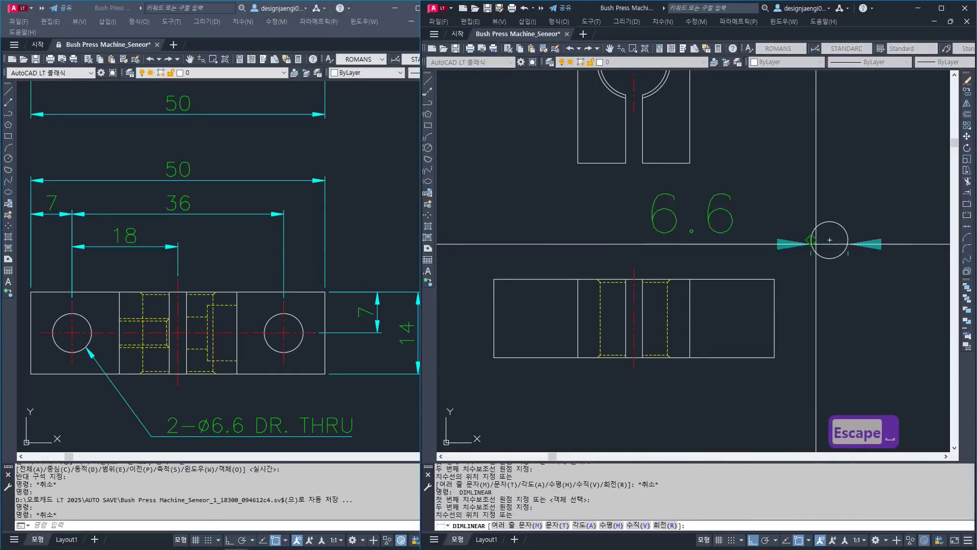
key("Escape")
- Draw a horizontal and a vertical line across the circle between its opposite quadrant points
type("l")
key("space")
left_click(812, 243)
left_click(847, 241)
key("Escape")
key("space")
left_click(837, 221)
left_click(832, 257)
key("Escape")
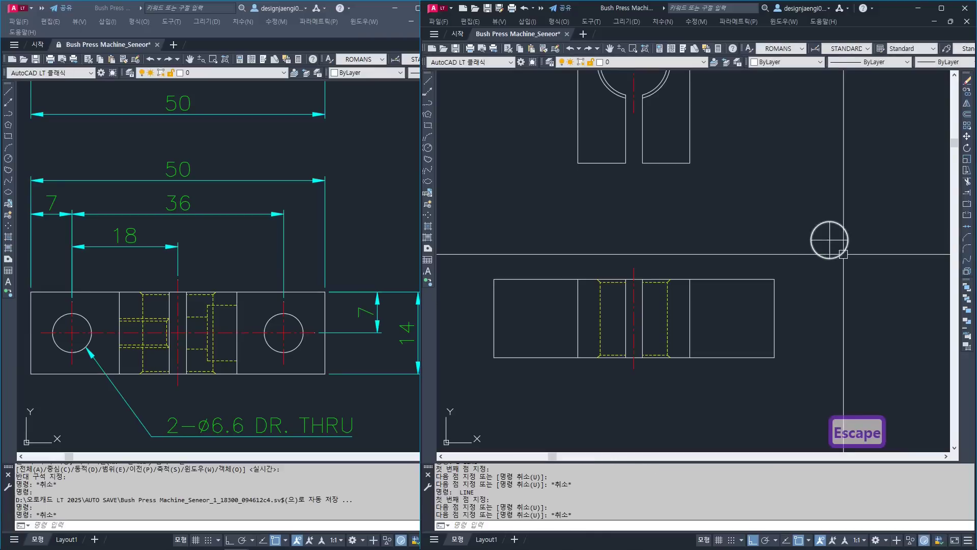
- Change the two crossing lines inside the circle to the centre-line layer 001
scroll(837, 243, "up", 2)
left_click(835, 223)
left_click(812, 243)
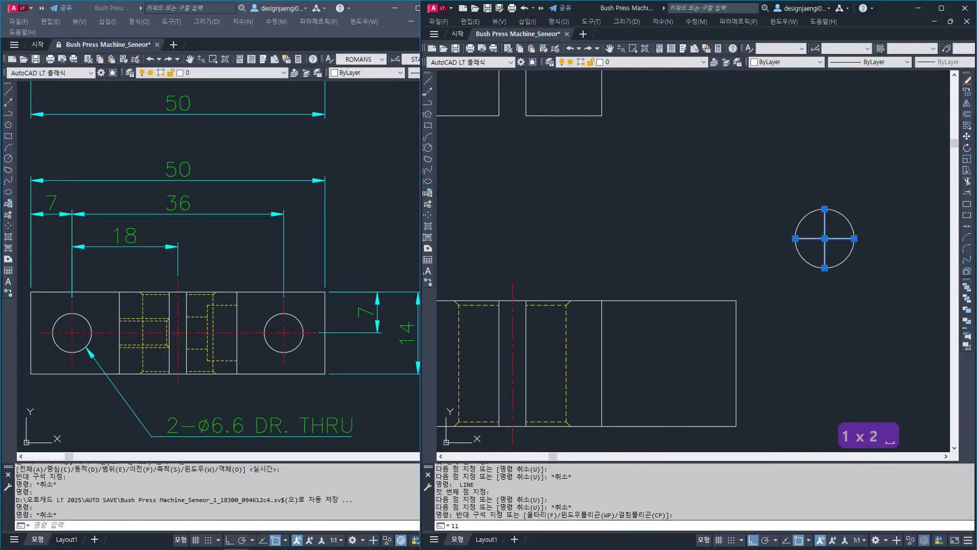
key("space")
key("Escape")
- Offset the circle outward by 2 to make a temporary boundary circle
type("o")
key("space")
type("2")
key("space")
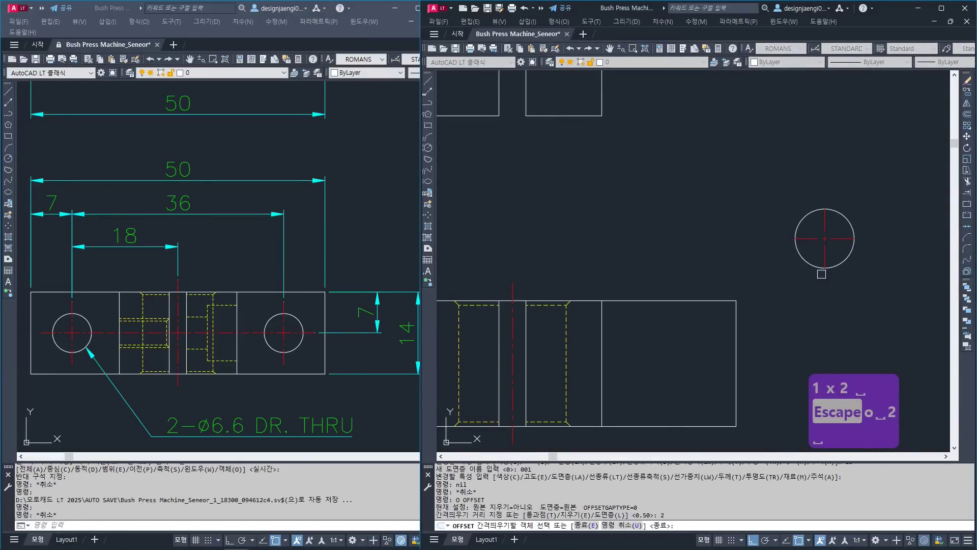
left_click(842, 217)
left_click(868, 241)
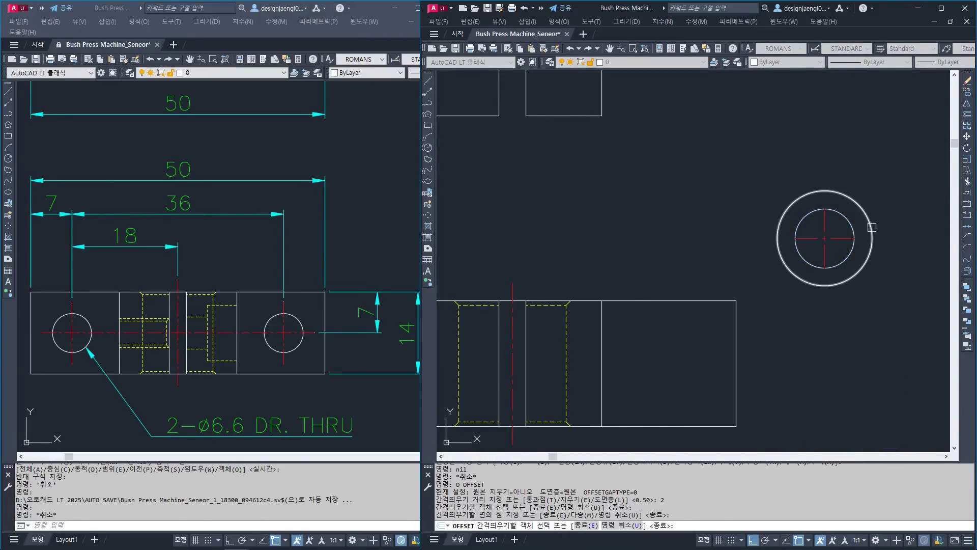
key("Escape")
- Extend both ends of the two centre lines to the outer circle
key("Escape")
type("ex")
key("space")
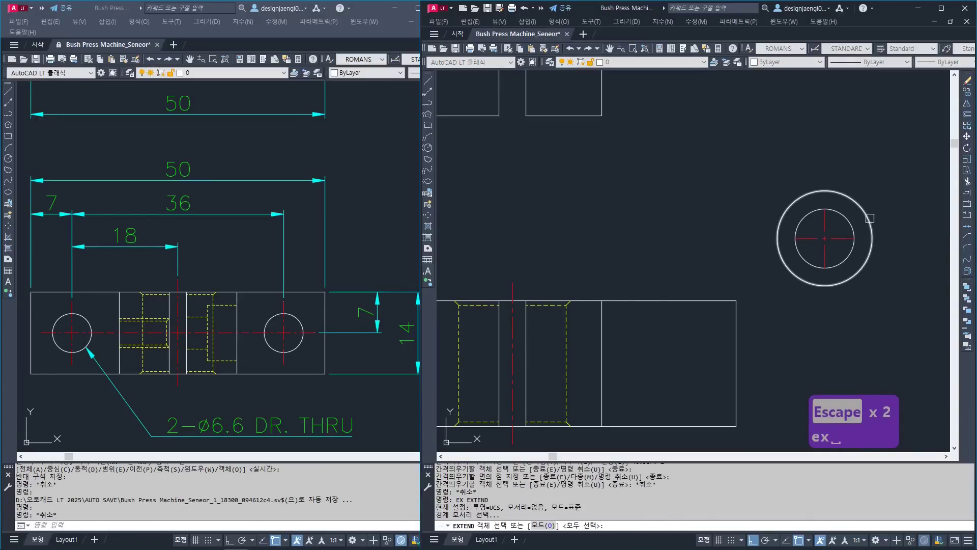
left_click(865, 212)
key("space")
left_click(840, 228)
left_click(810, 248)
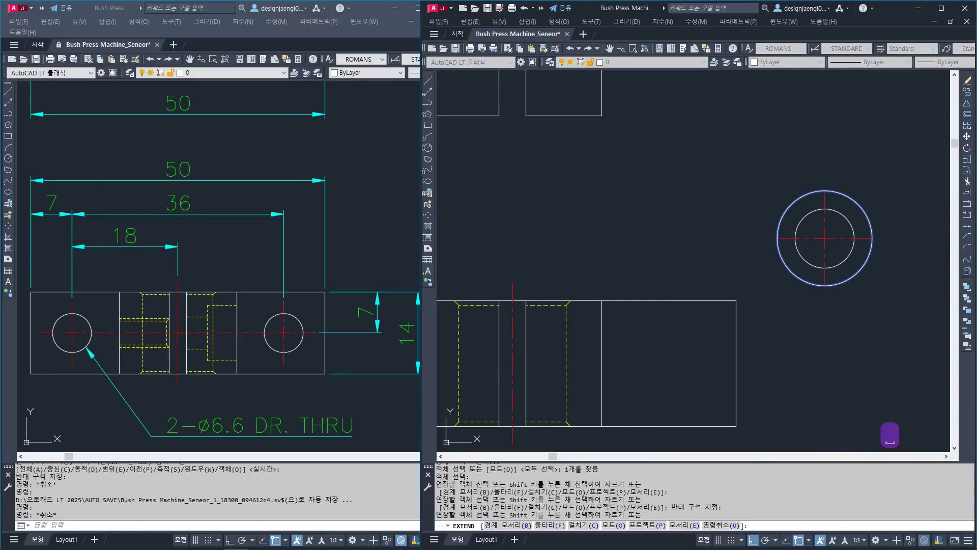
key("Escape")
- Erase the outer boundary circle, keeping the hole and its centre lines
type("e")
key("space")
left_click(864, 209)
key("space")
key("Escape")
- Move the hole and its centre lines by the circle centre to the midpoint of the lower view's right edge
type("m")
key("space")
key("Escape")
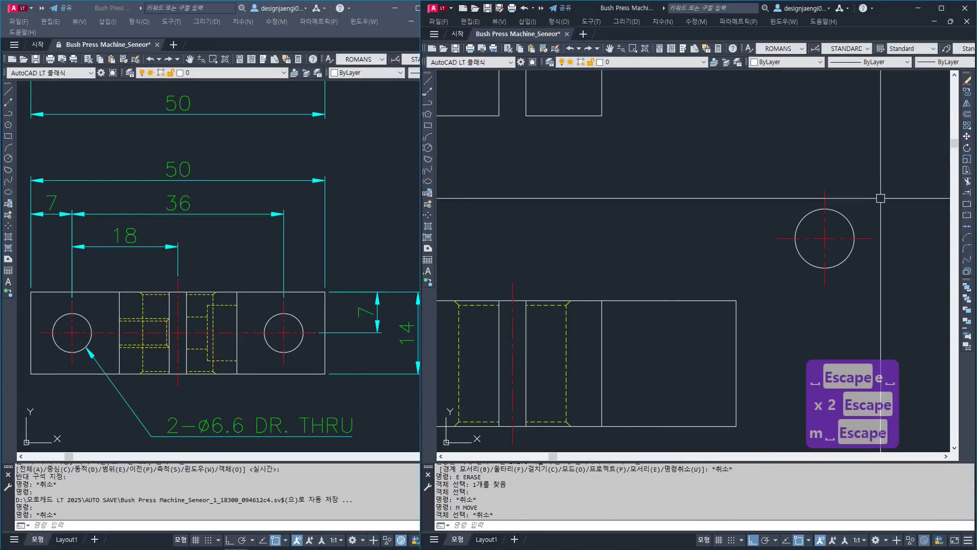
type("m")
key("space")
left_click(827, 196)
left_click(781, 273)
key("space")
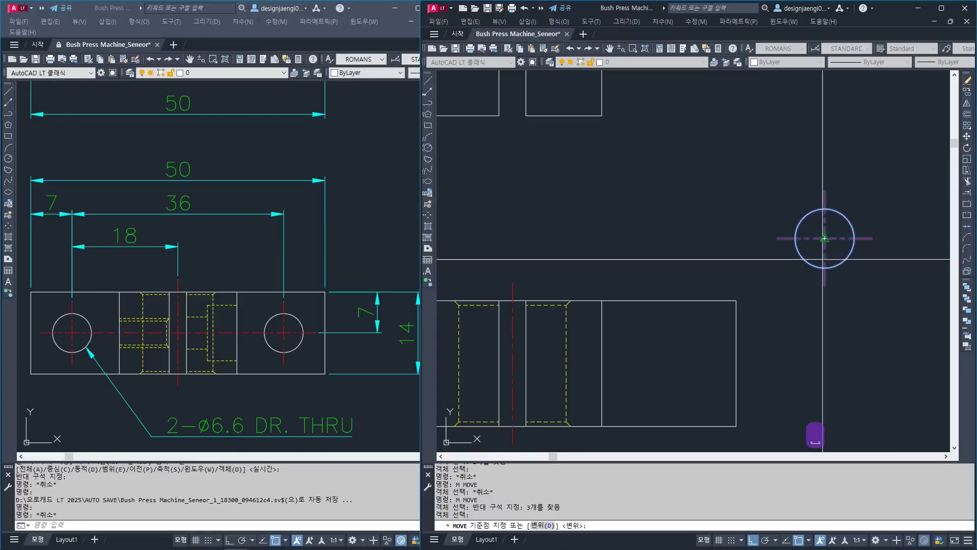
left_click(825, 237)
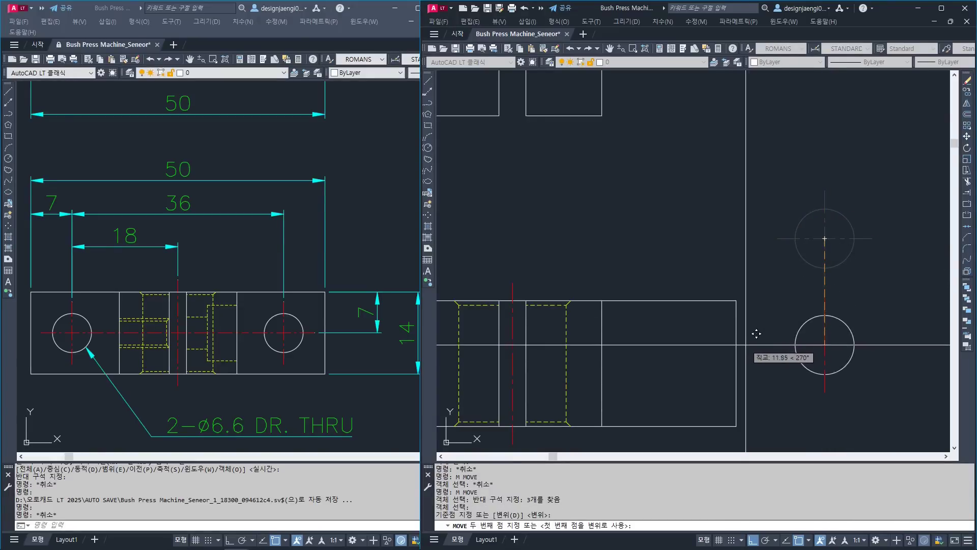
left_click(736, 363)
middle_click_drag(691, 390, 752, 358)
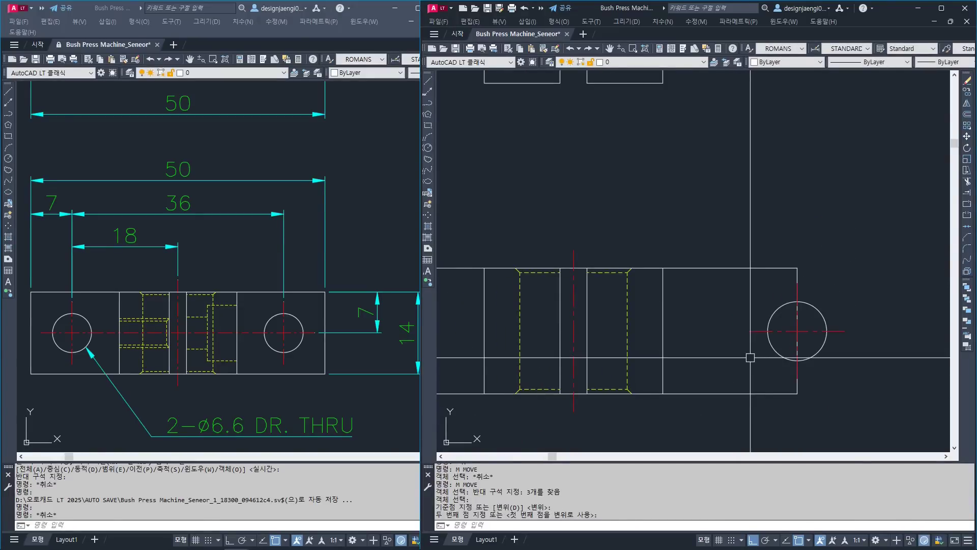
- Move the hole and its centre lines 7 to the left, into the lower view
key("Escape")
key("Escape")
type("m")
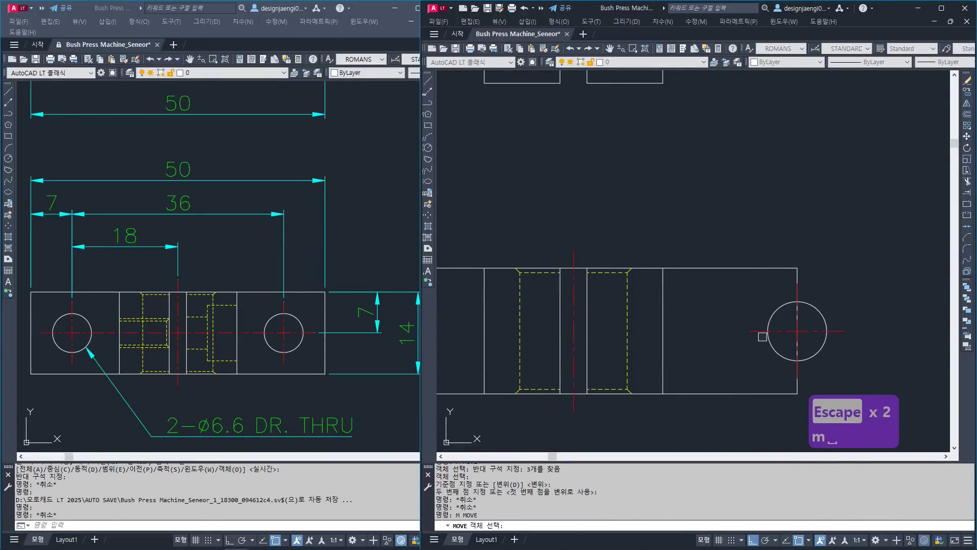
key("space")
left_click(731, 275)
left_click(866, 388)
key("space")
left_click(886, 200)
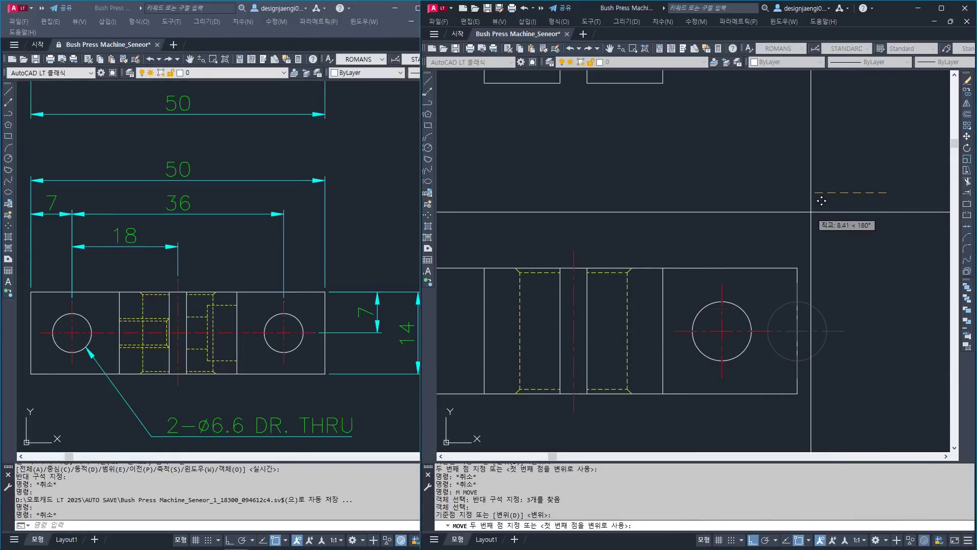
key("Return")
scroll(799, 240, "down", 2)
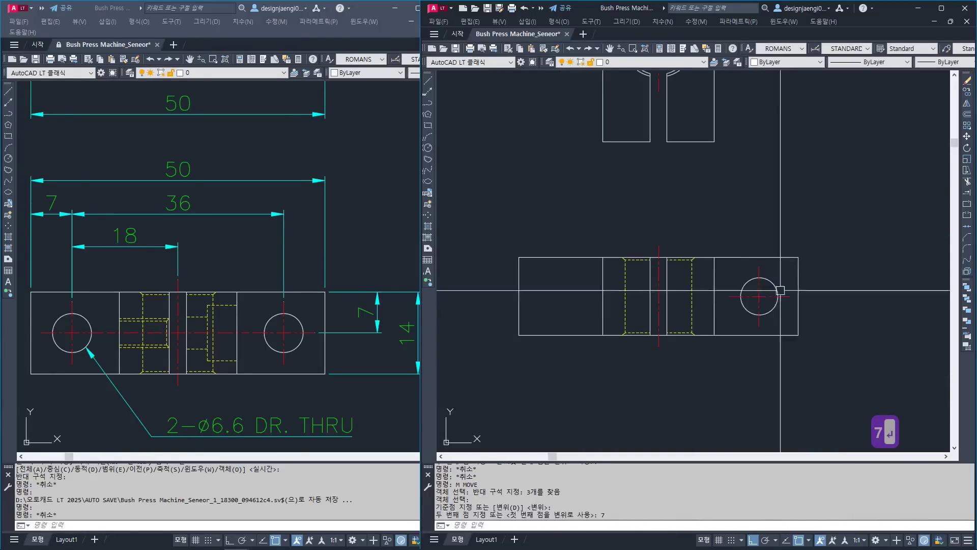
key("Escape")
key("Escape")
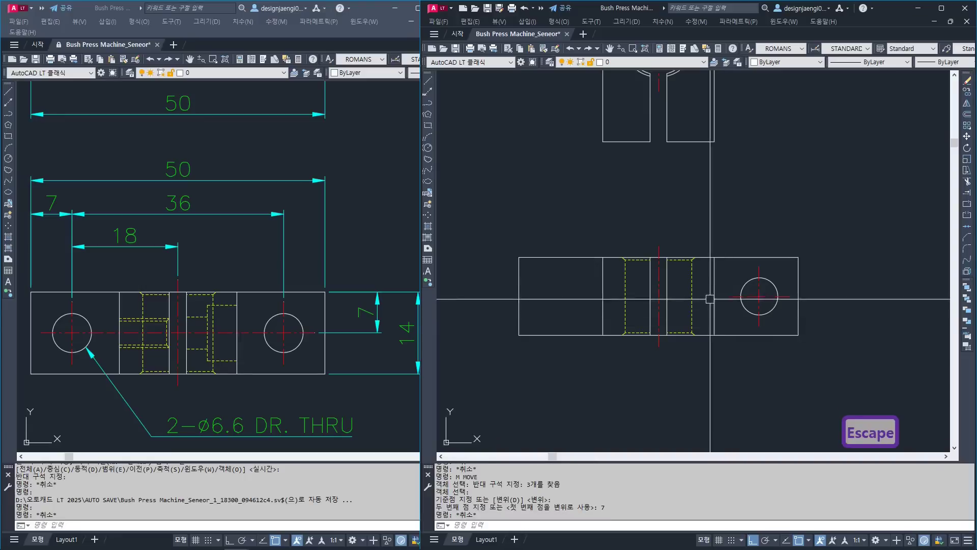
- Measure the horizontal distance from the lower view's central axis to the hole centre without placing a dimension
type("aa")
key("space")
left_click(658, 247)
left_click(759, 278)
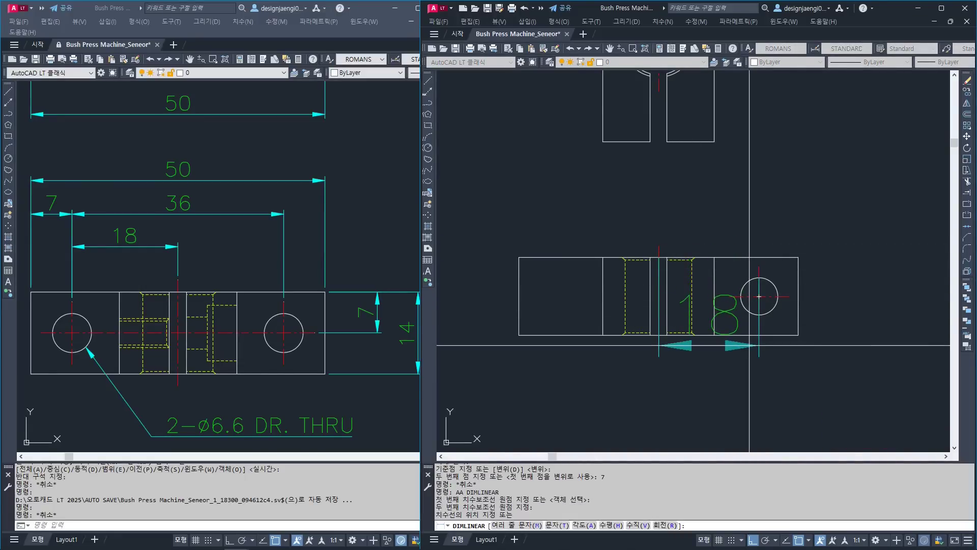
key("Escape")
- Measure the vertical distance from the lower view's upper right corner to the hole's horizontal centre line without placing a dimension
key("Escape")
type("aa")
key("space")
left_click(798, 257)
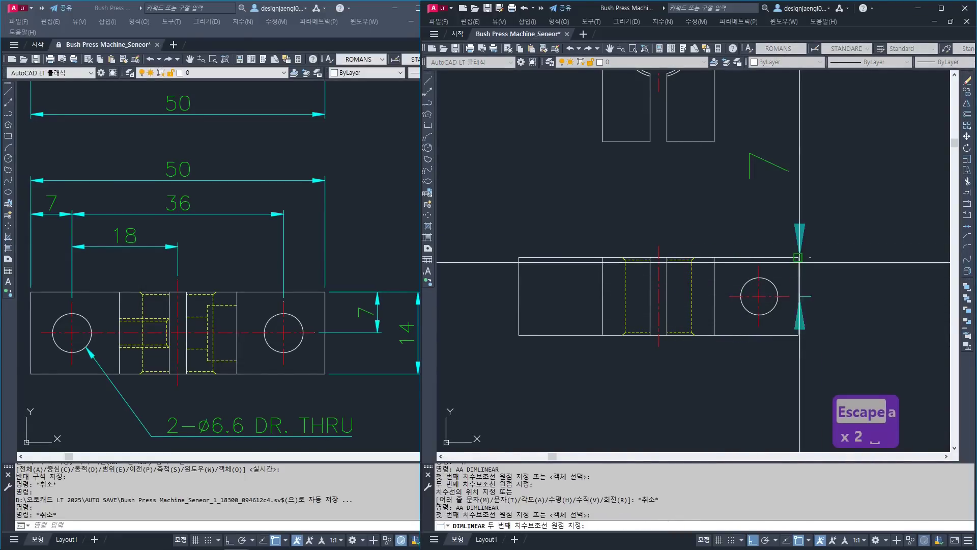
left_click(790, 296)
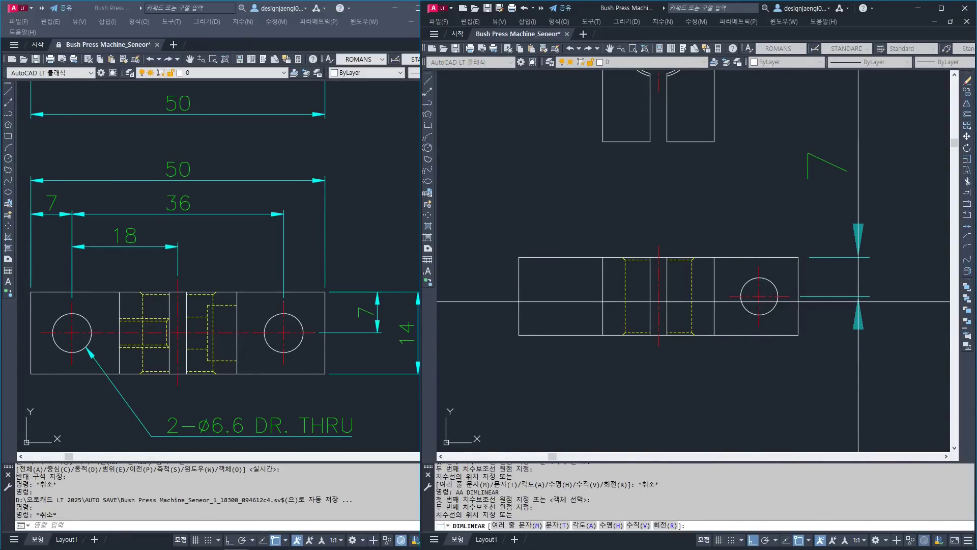
key("Escape")
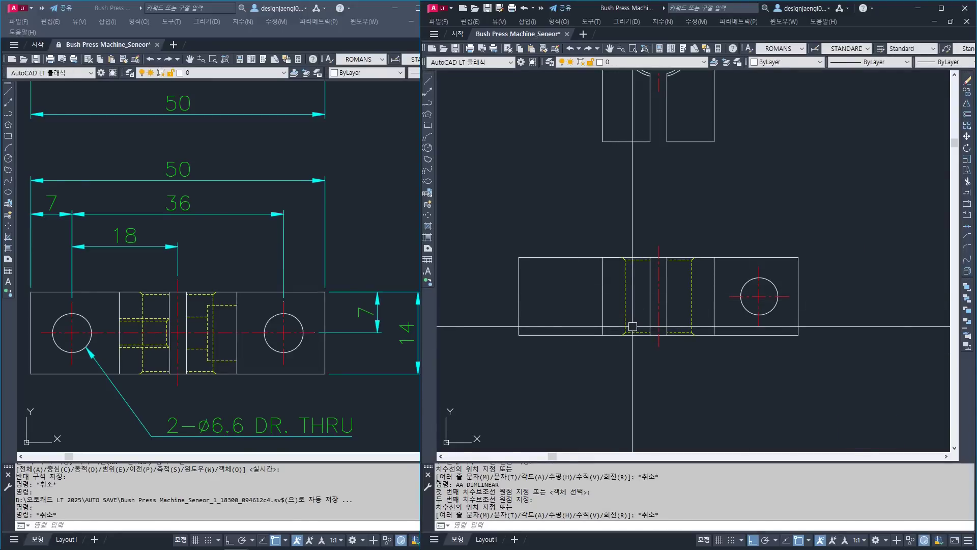
- Mirror the right hole and its centre lines about the lower view's vertical axis, keeping the original
type("MI")
key("Return")
left_click(782, 269)
left_click(739, 328)
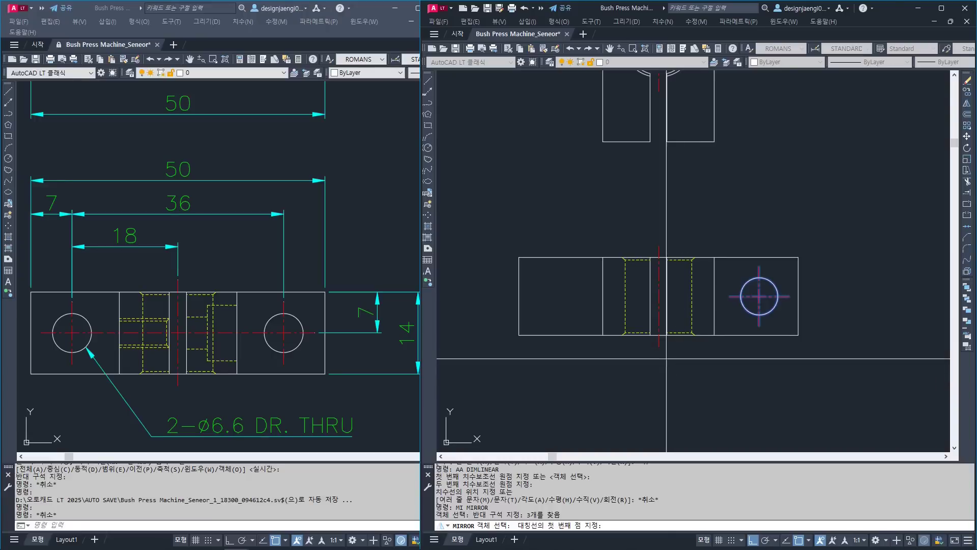
left_click(658, 346)
left_click(665, 191)
key("Return")
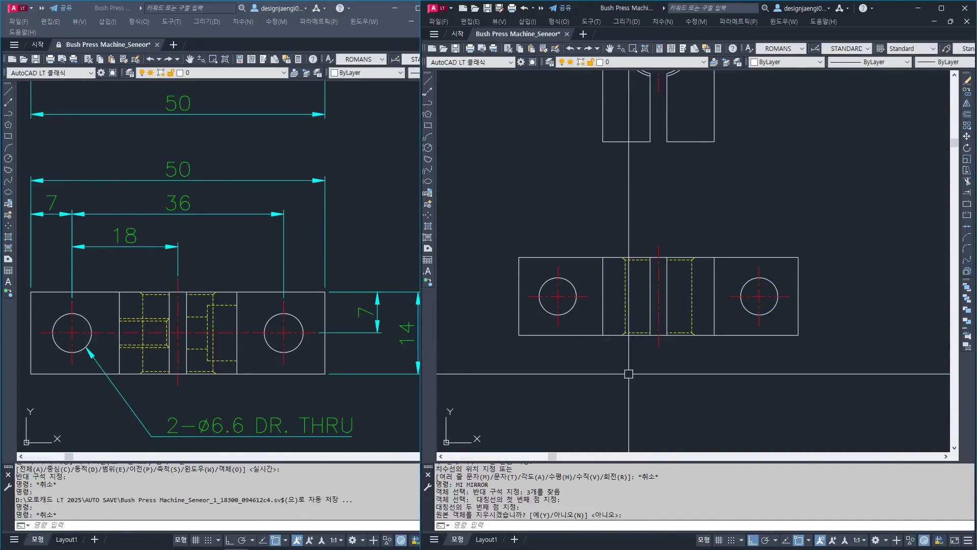
- Move the entire lower view straight up, closer to the front view
scroll(660, 376, "down", 5)
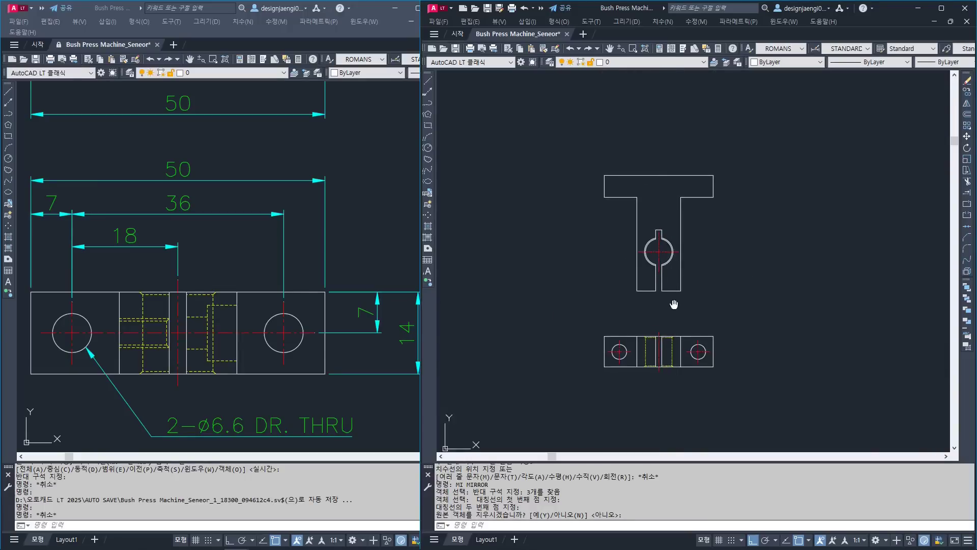
left_click(218, 290)
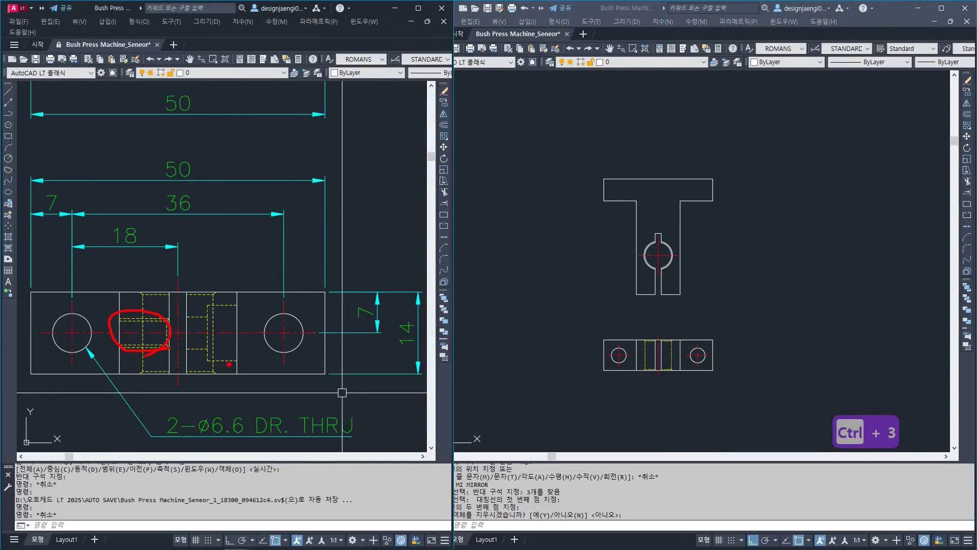
key("Escape")
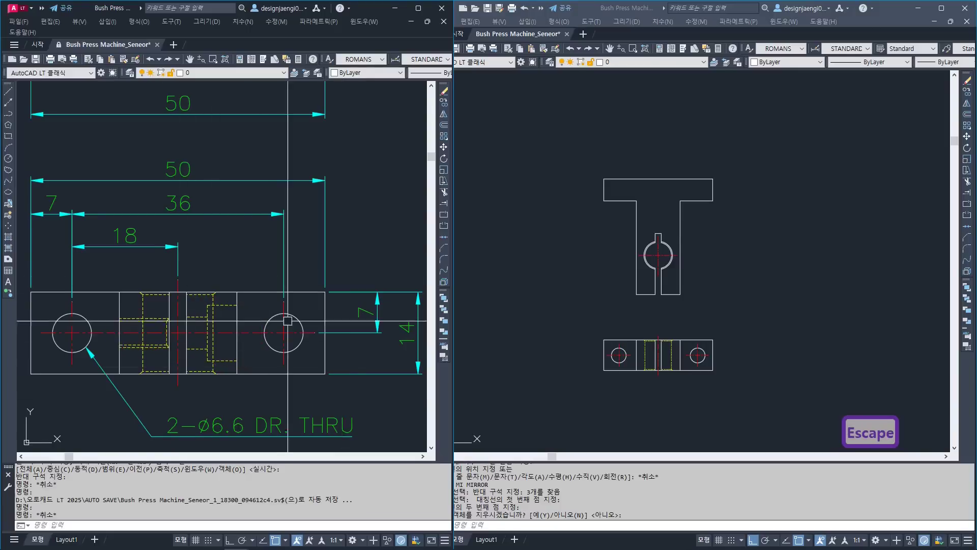
left_click(703, 325)
scroll(692, 376, "up", 2)
scroll(683, 326, "down", 2)
key("Escape")
type("m")
left_click(737, 300)
left_click(560, 384)
key("space")
left_click(777, 349)
key("Escape")
scroll(757, 327, "up", 2)
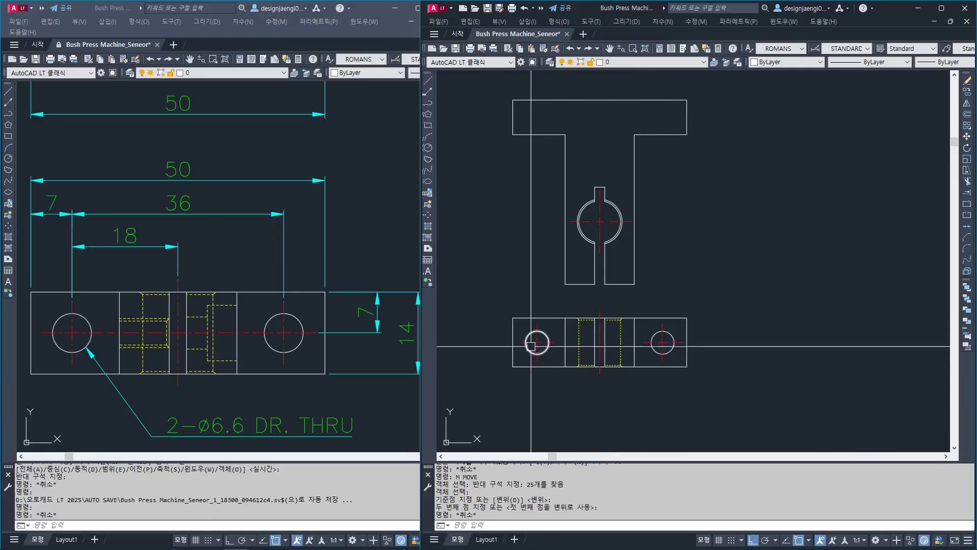
- Draw a vertical projection line from the right hole's upper centre-line end to the top edge of the front view
left_click(357, 193)
scroll(339, 183, "down", 2)
mouse_move(336, 184)
middle_mouse_down()
mouse_move(336, 298)
mouse_move(228, 299)
mouse_move(236, 310)
middle_mouse_up()
scroll(337, 295, "down", 2)
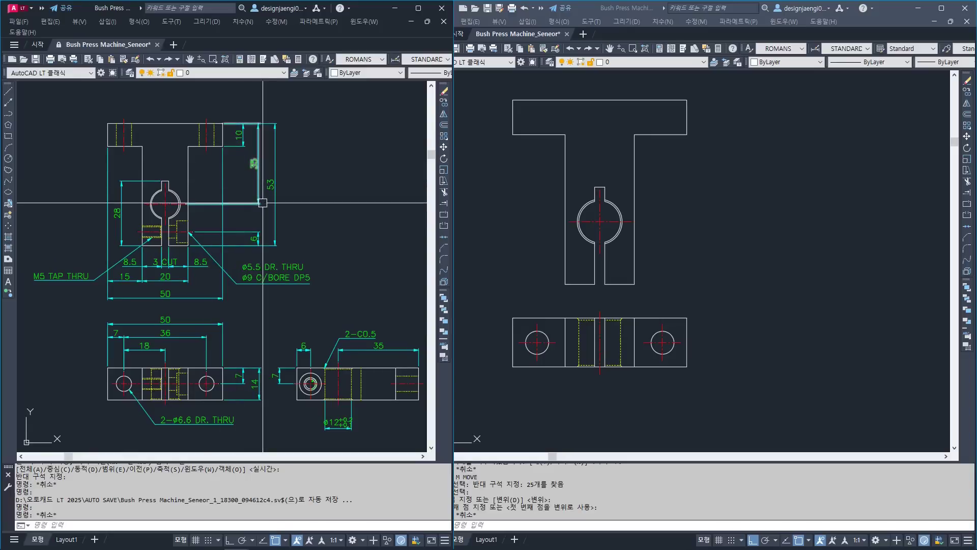
left_click(697, 269)
key("Escape")
type("l")
key("Return")
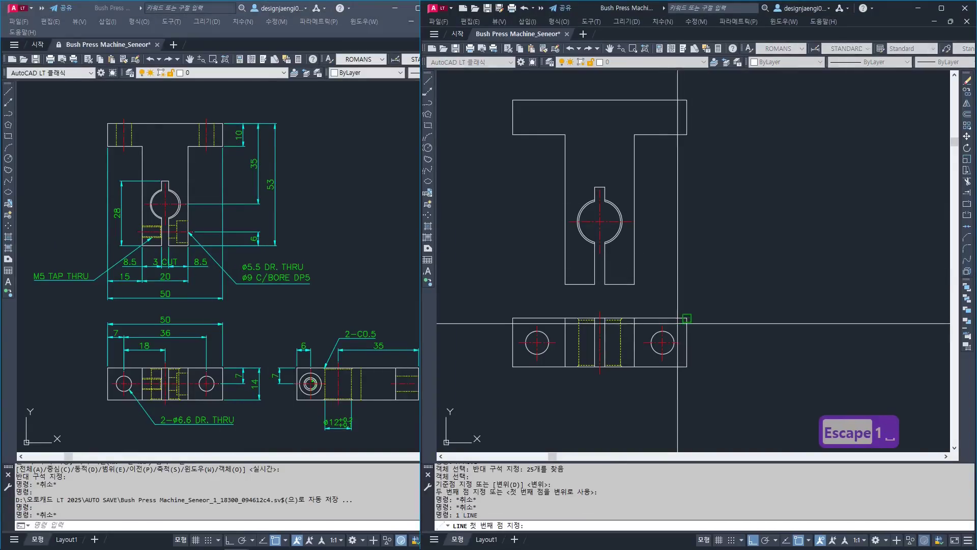
left_click(662, 323)
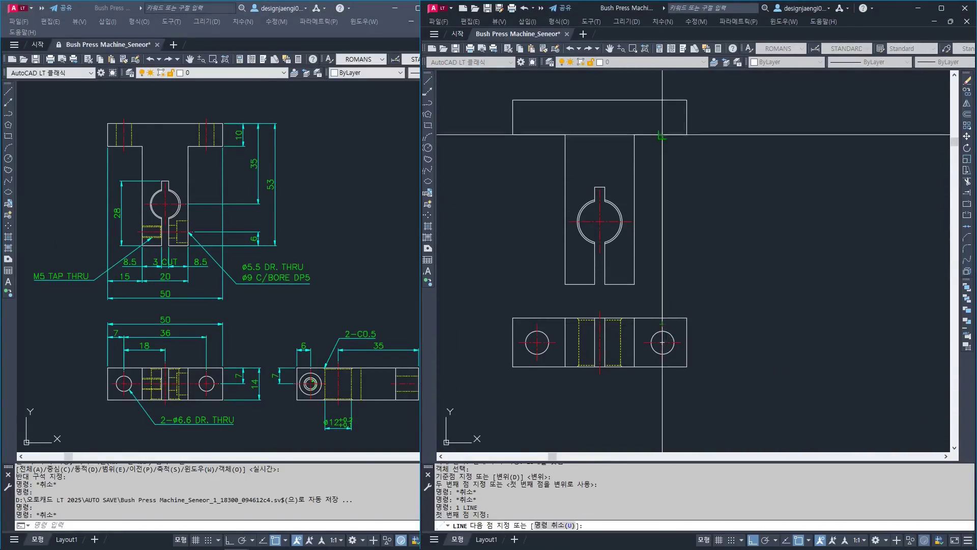
left_click(662, 100)
key("Escape")
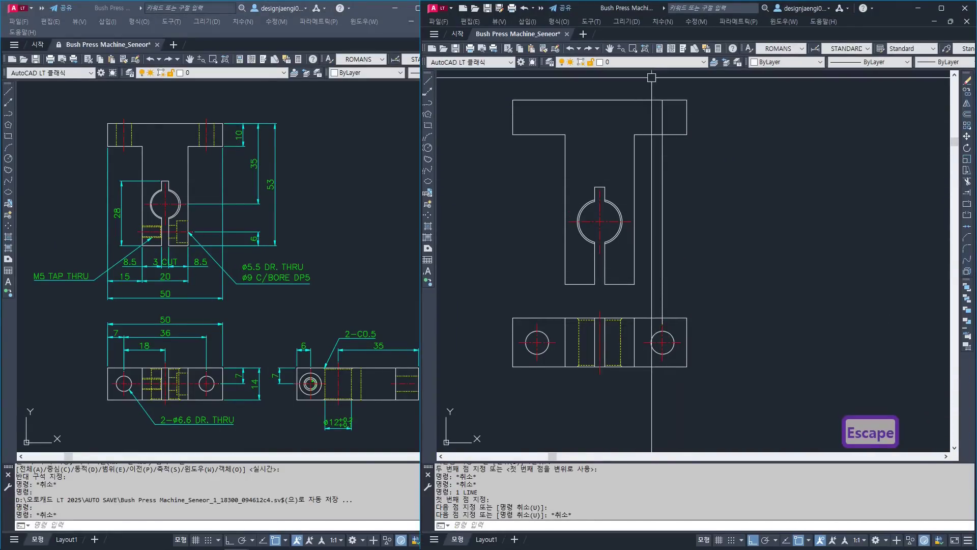
- Draw vertical projection lines from the left and right edges of the lower view's right hole to the front view's top edge
key("Escape")
type("l")
key("Return")
left_click(651, 342)
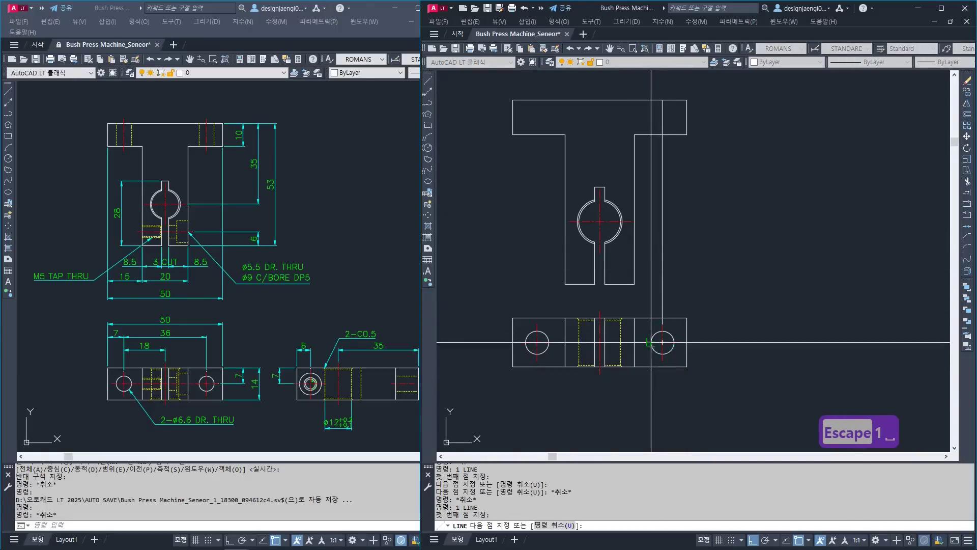
left_click(651, 100)
key("Escape")
key("Return")
left_click(674, 342)
key("Escape")
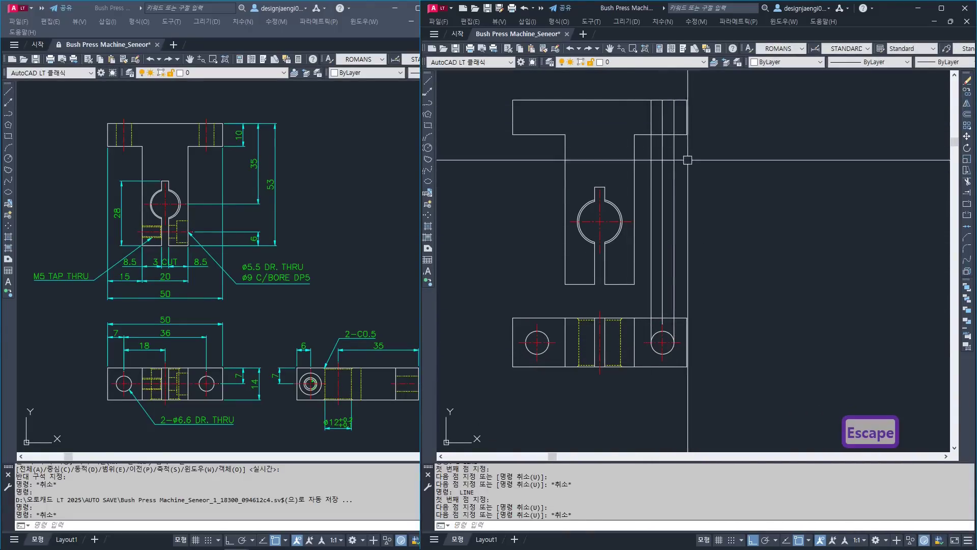
- Trim the three projection lines below the flange's lower right edge, leaving only the portions inside the flange
key("Escape")
type("tr")
key("space")
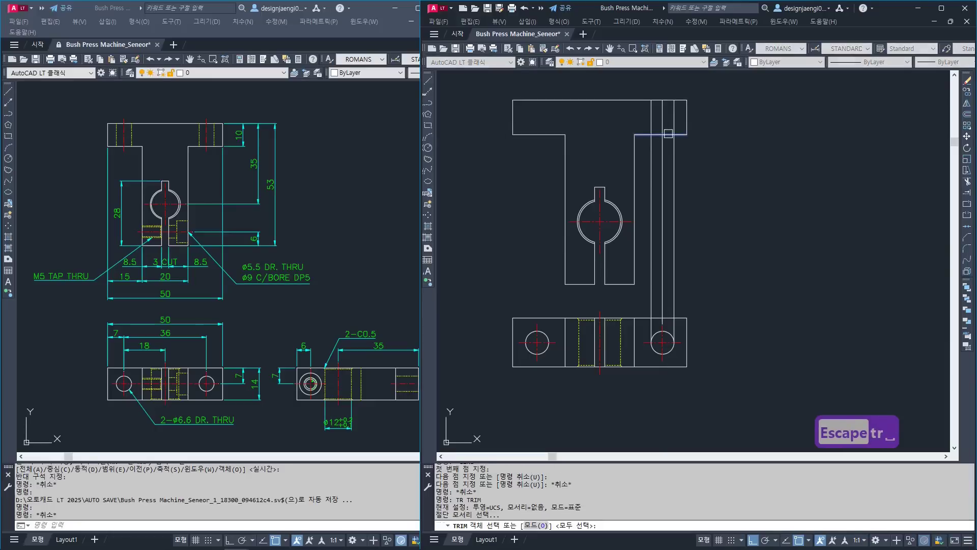
left_click(667, 134)
key("space")
left_click(701, 180)
left_click(648, 191)
key("Escape")
middle_click_drag(670, 128, 676, 185)
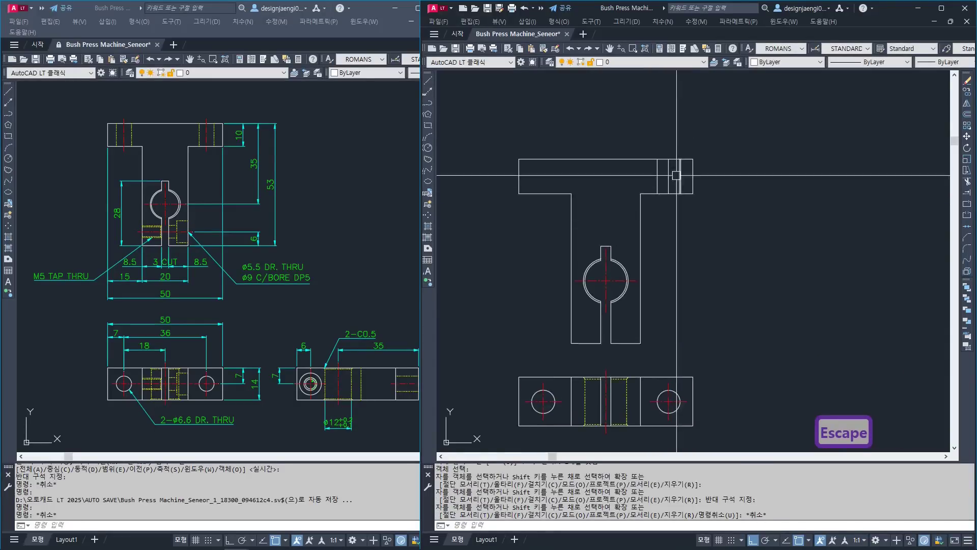
- Match the middle line in the right flange to the properties of the bore's vertical centre line
scroll(676, 170, "up", 2)
key("Escape")
left_click(656, 182)
scroll(681, 197, "down", 1)
key("Escape")
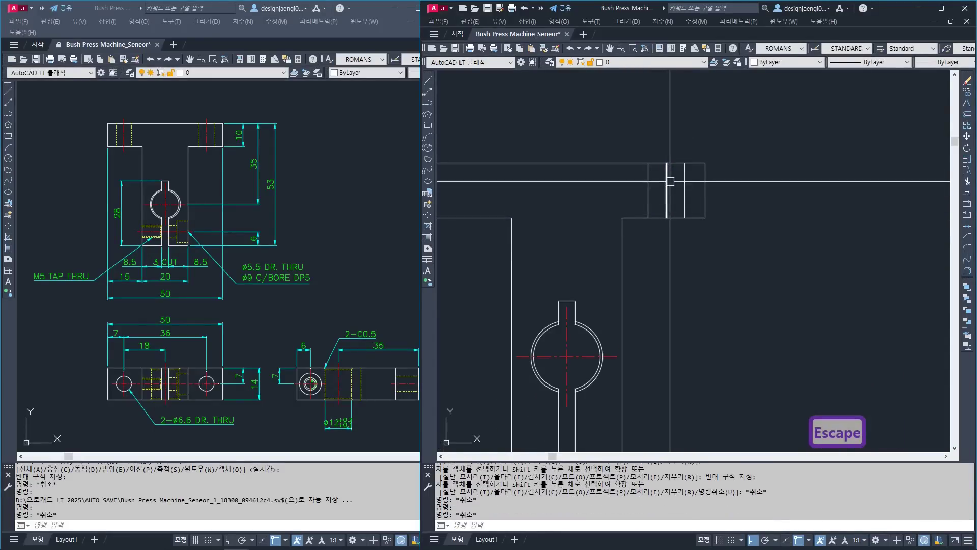
left_click(666, 187)
key("Escape")
type("ma")
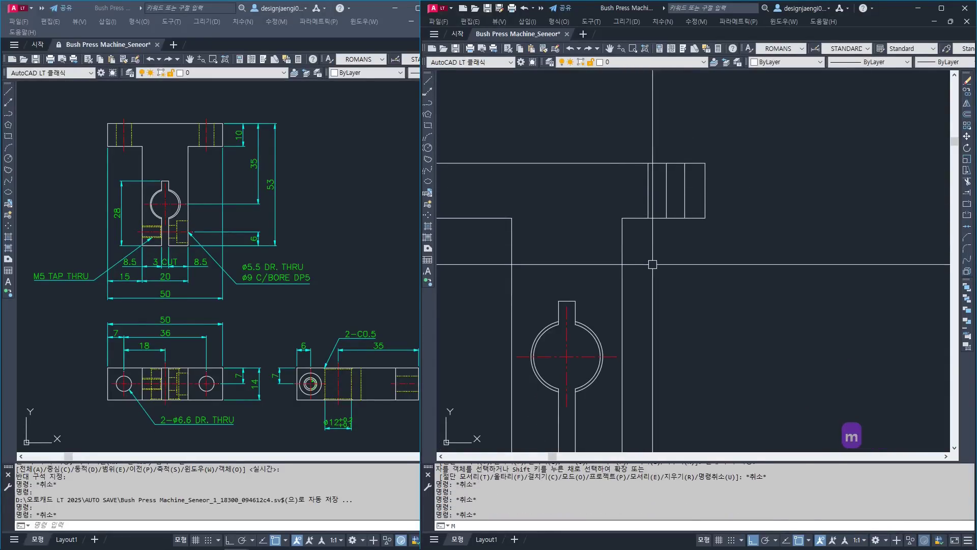
key("space")
left_click(566, 336)
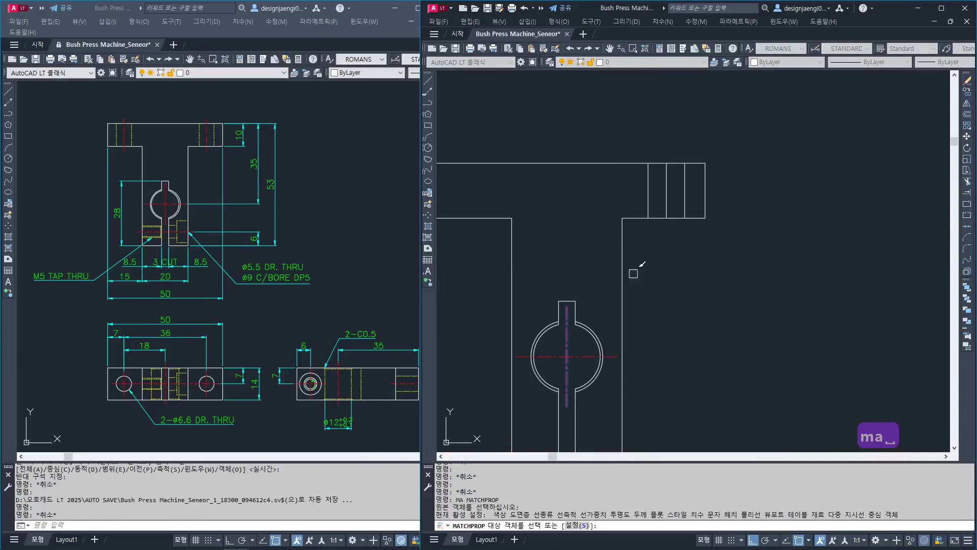
left_click(666, 190)
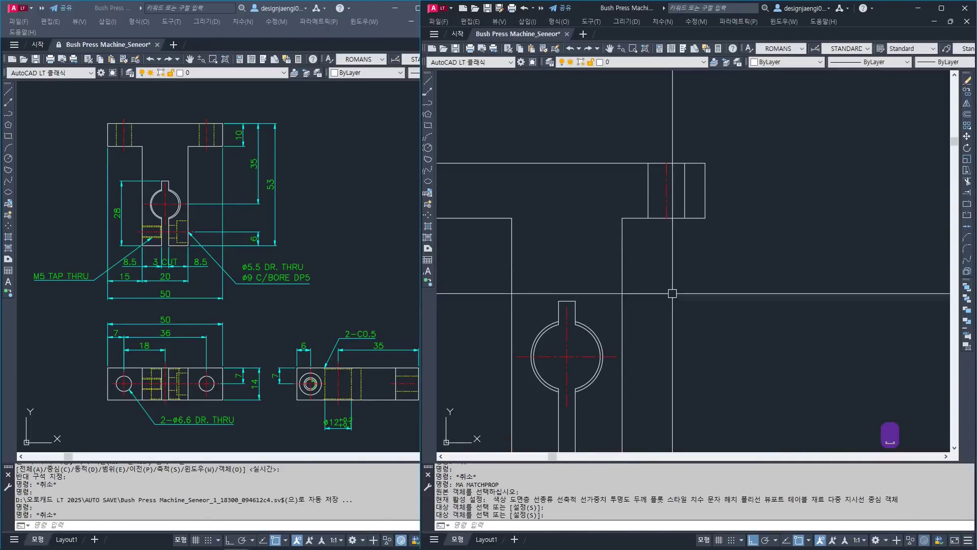
key("Escape")
- Move the two outer hole lines in the right flange to layer 002
left_click(690, 191)
left_click(630, 199)
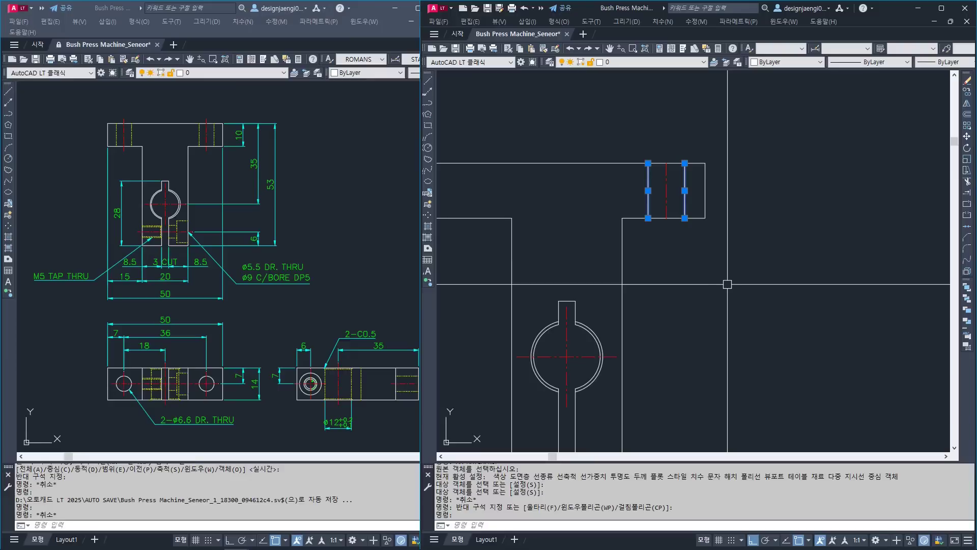
left_click(636, 63)
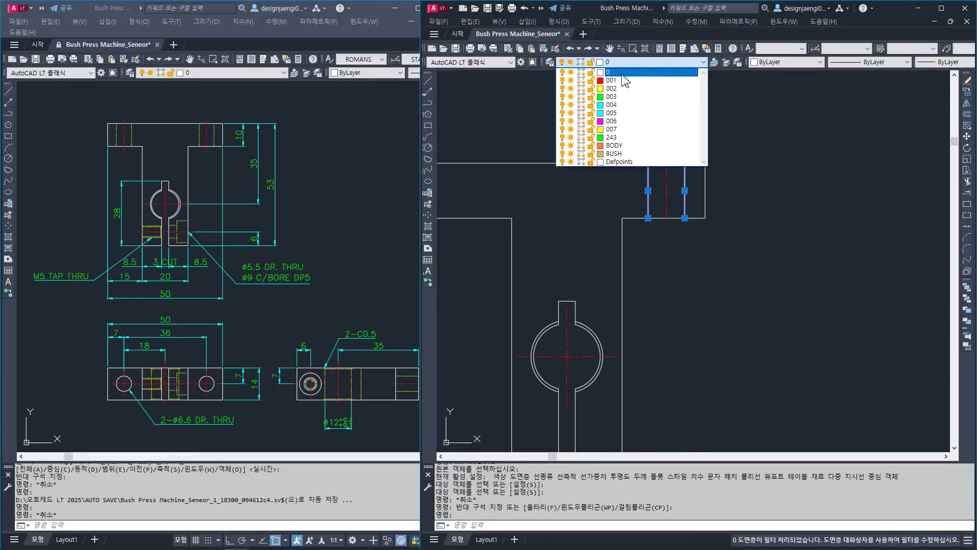
left_click(609, 89)
key("Escape")
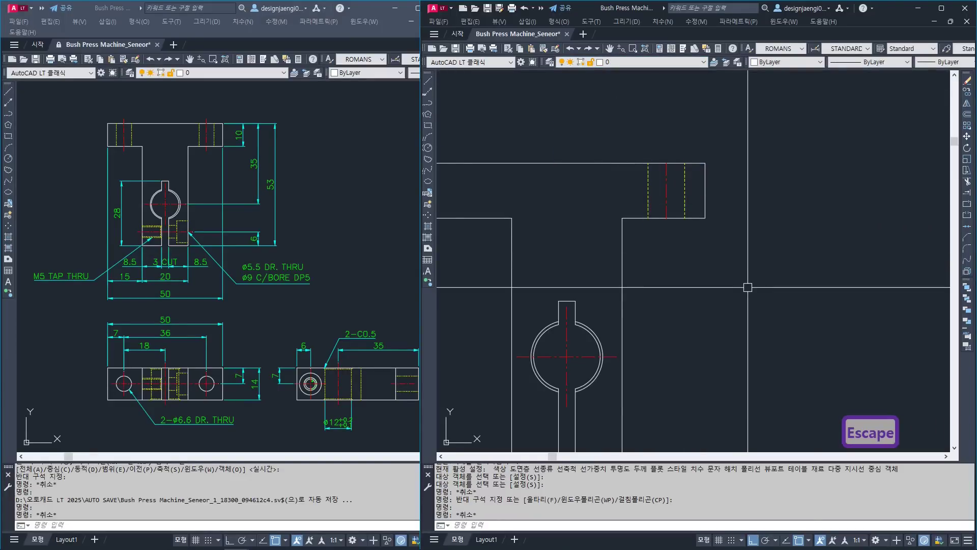
middle_click_drag(709, 254, 737, 71)
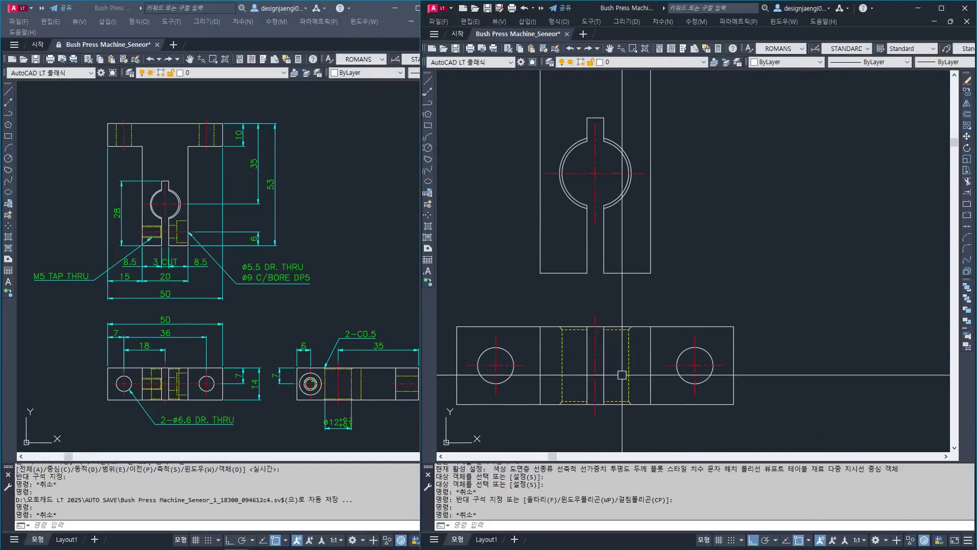
middle_click_drag(656, 287, 660, 220)
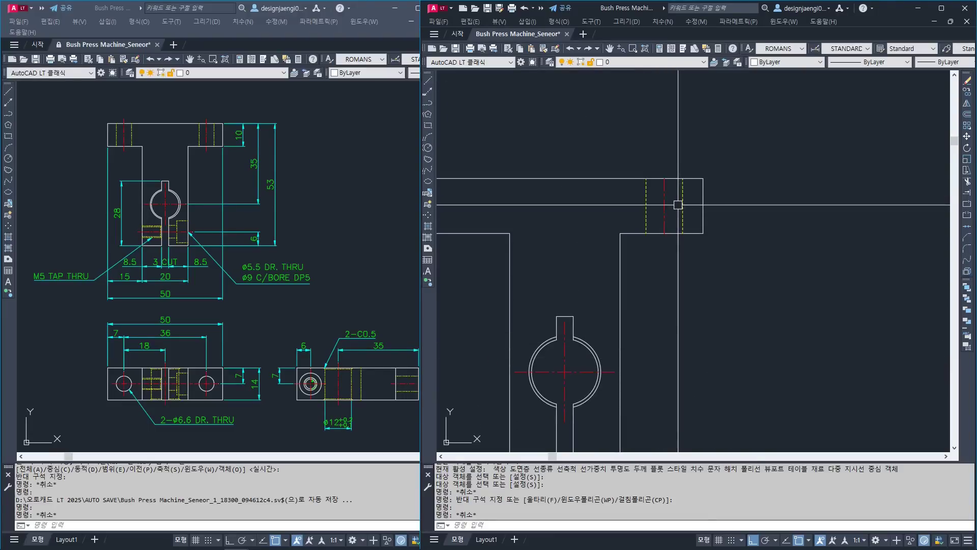
key("Escape")
scroll(672, 202, "up", 2)
type("s")
key("Escape")
key("Escape")
key("Escape")
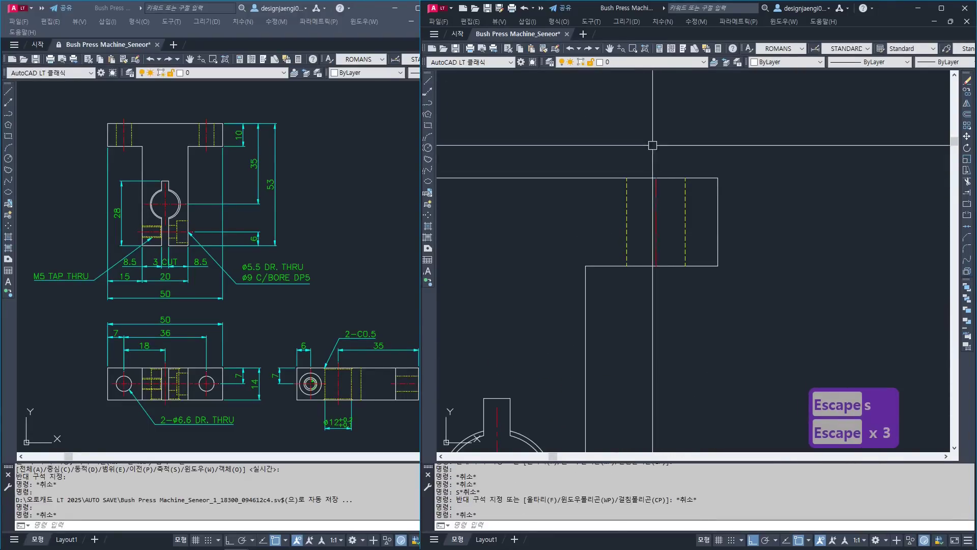
left_click(703, 161)
left_click(696, 200)
left_click(699, 239)
left_click(692, 294)
key("Escape")
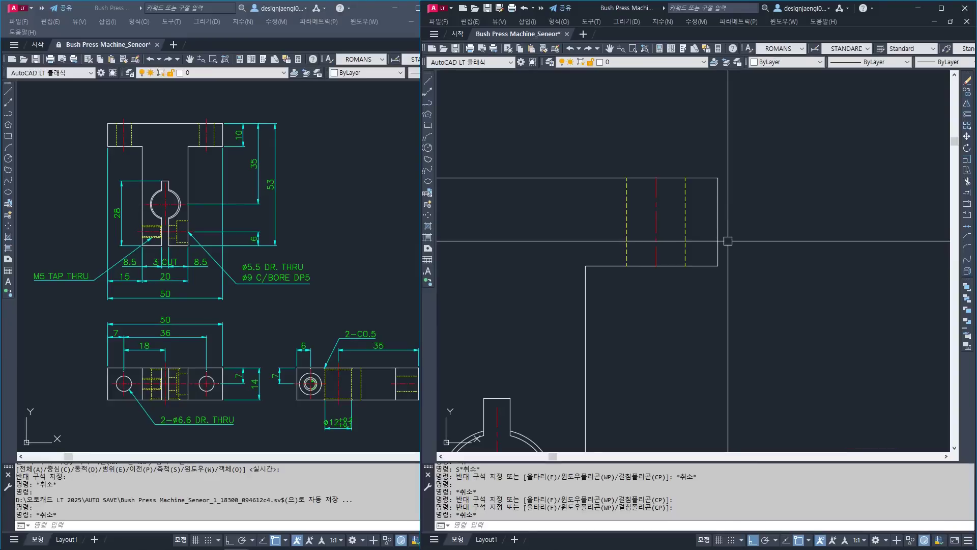
- Lengthen the flange hole's centre line by 2 mm beyond the flange's top edge
left_click(656, 224)
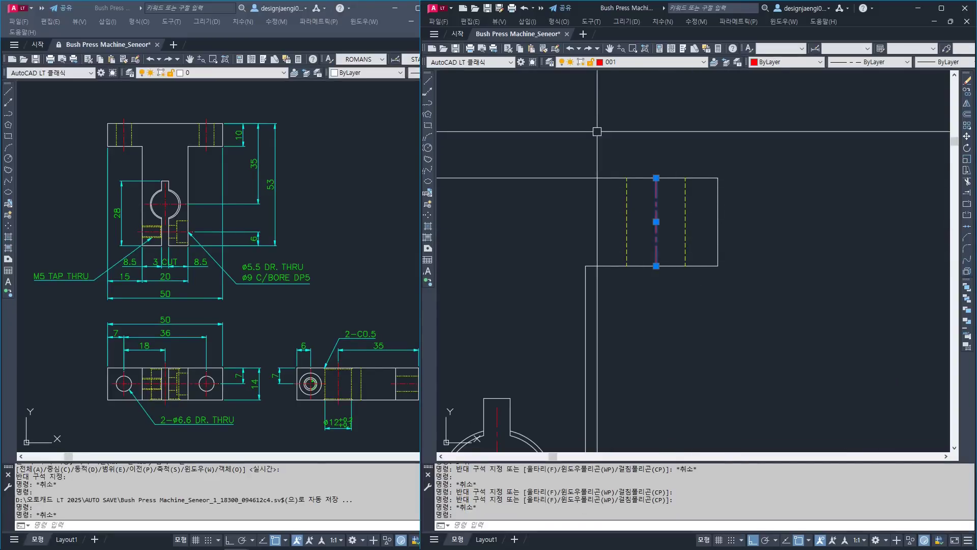
left_click(656, 178)
type("2")
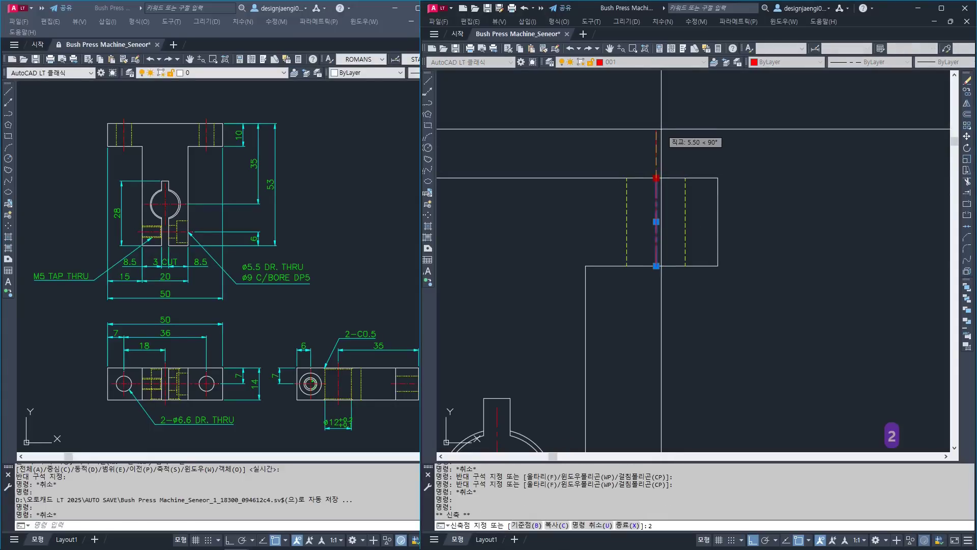
key("space")
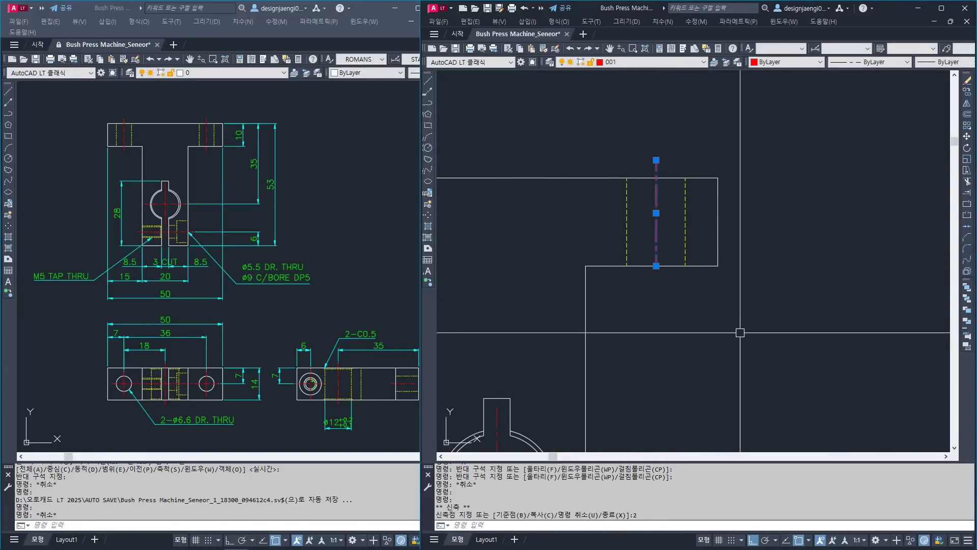
key("Escape")
- Stretch the lower end of the flange hole's centre line 2 mm below the flange
type("s")
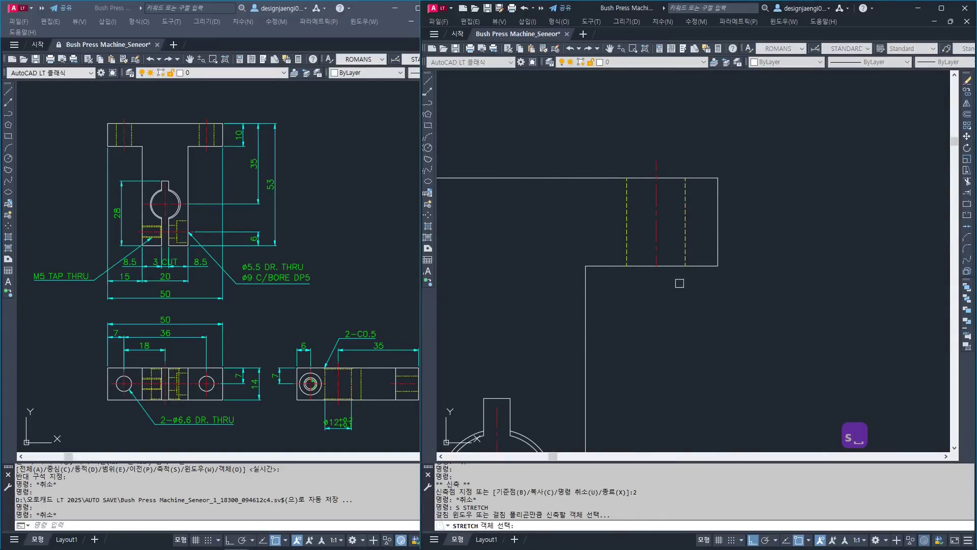
key("space")
left_click(673, 251)
left_click(648, 283)
key("space")
left_click(768, 295)
type("2")
key("space")
key("Escape")
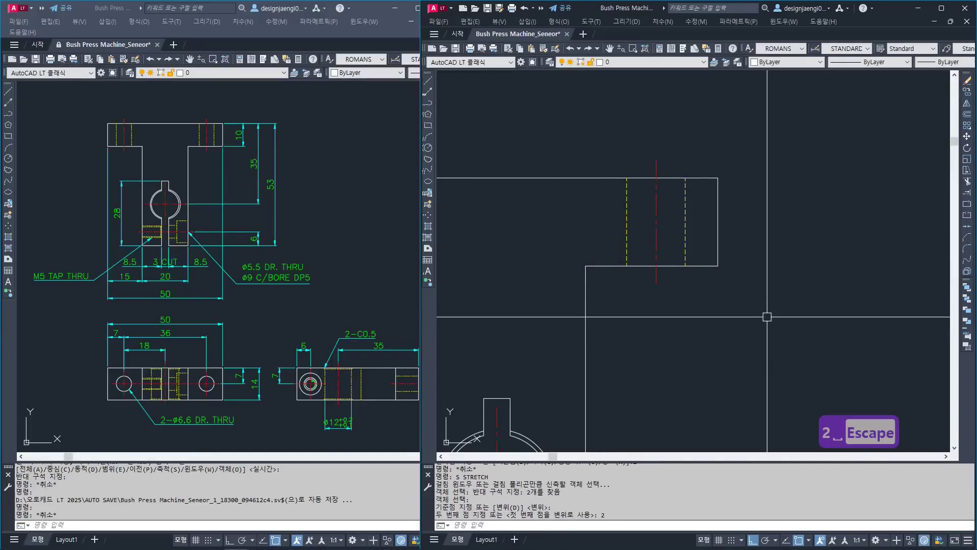
- Mirror the right flange hole's hidden lines and centre line about the front view's vertical axis, keeping the originals
scroll(766, 318, "down", 2)
middle_click_drag(767, 318, 815, 307)
middle_click_drag(700, 314, 718, 294)
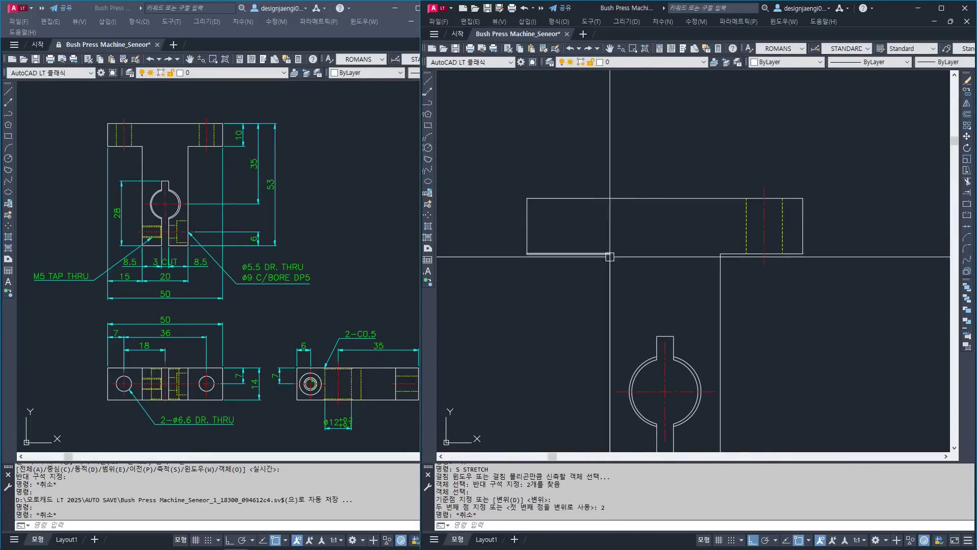
key("Escape")
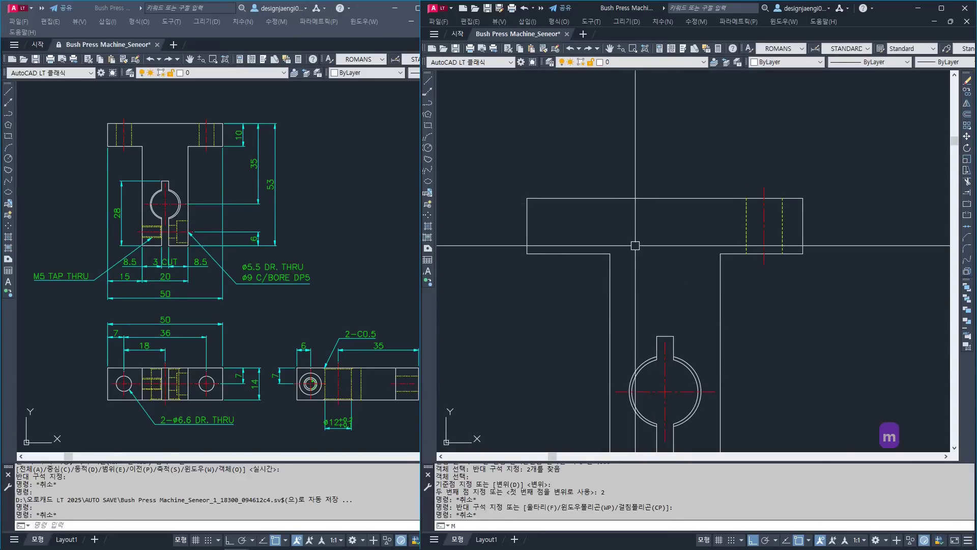
key("Return")
left_click(739, 170)
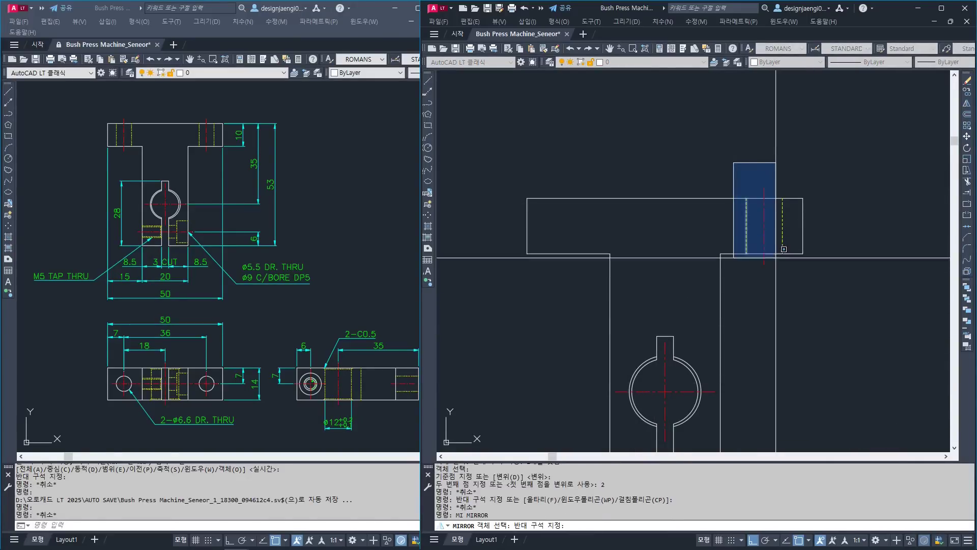
left_click(780, 293)
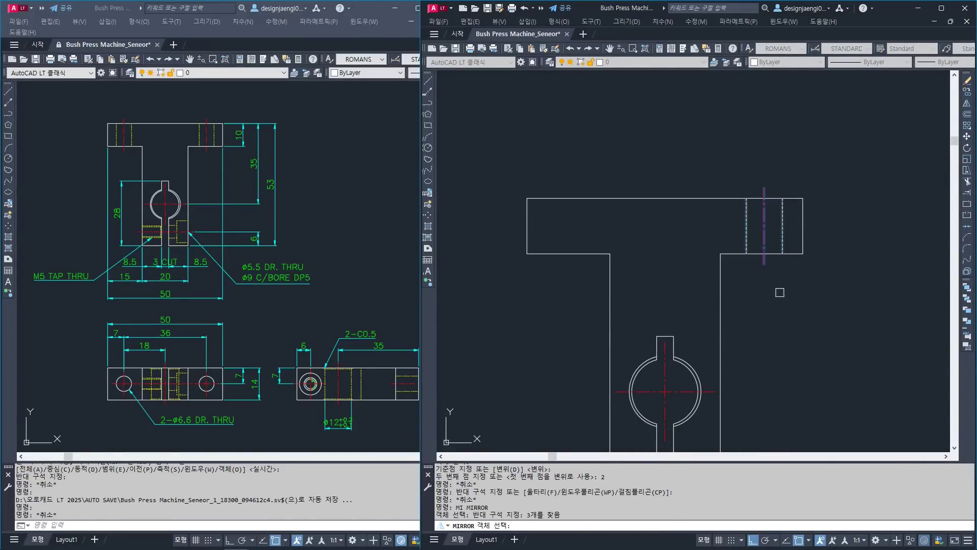
left_click(664, 347)
left_click(670, 137)
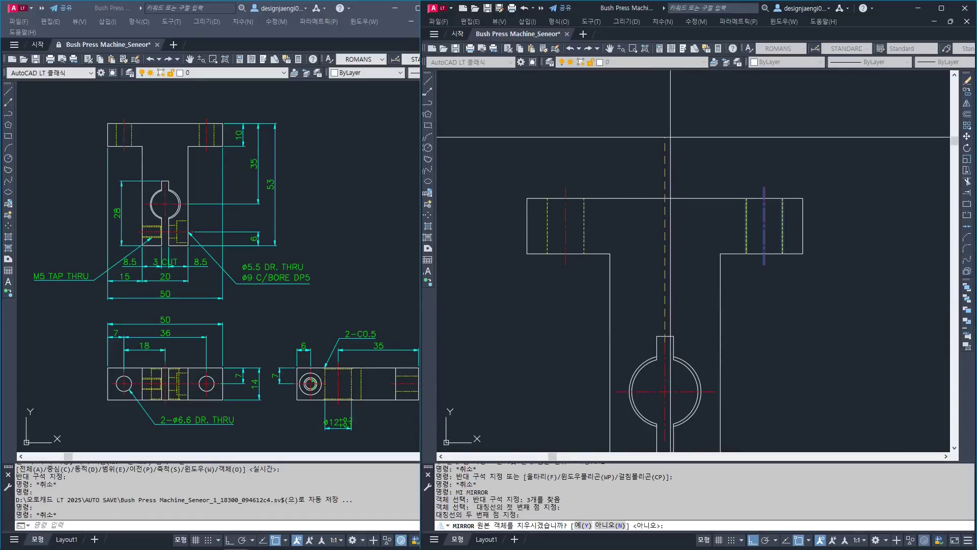
key("space")
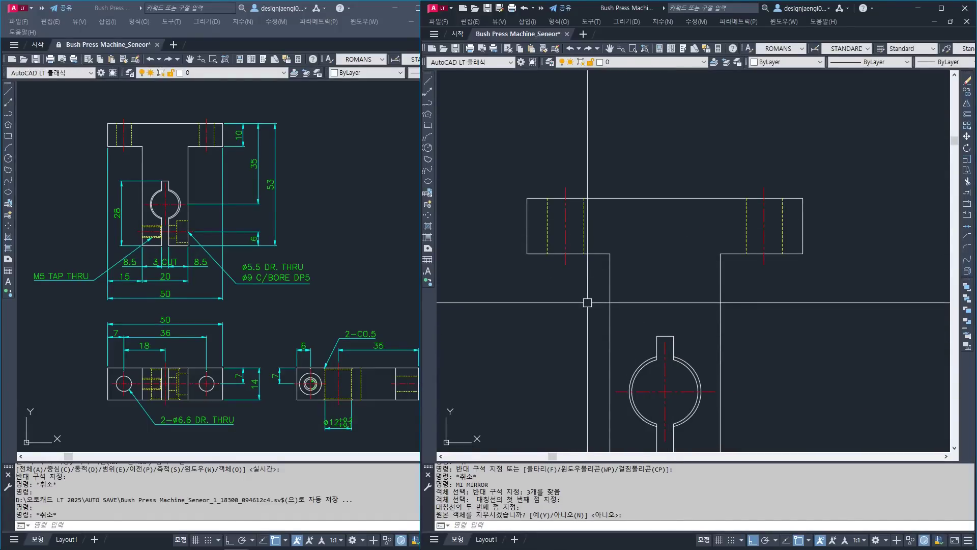
scroll(588, 302, "down", 4)
scroll(702, 288, "up", 2)
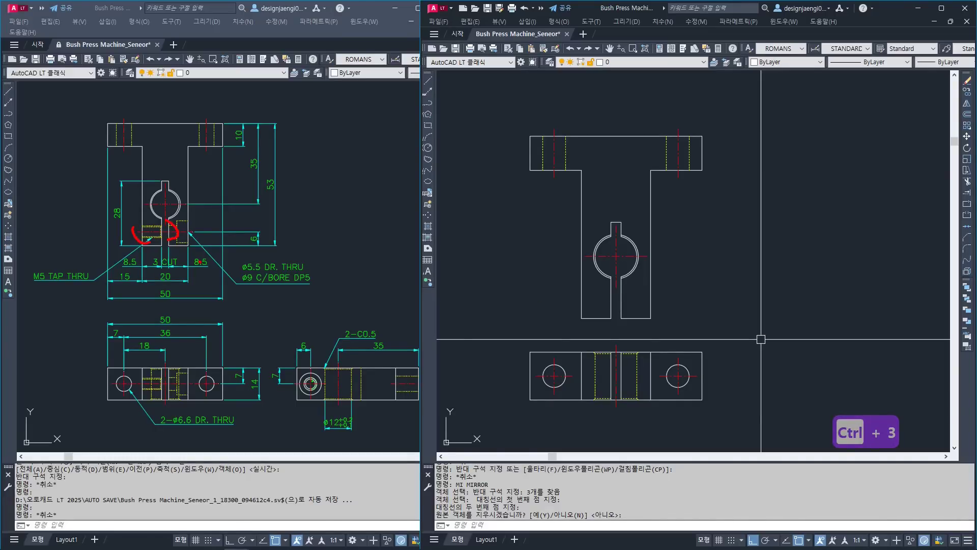
key("Escape")
left_click(784, 263)
key("Escape")
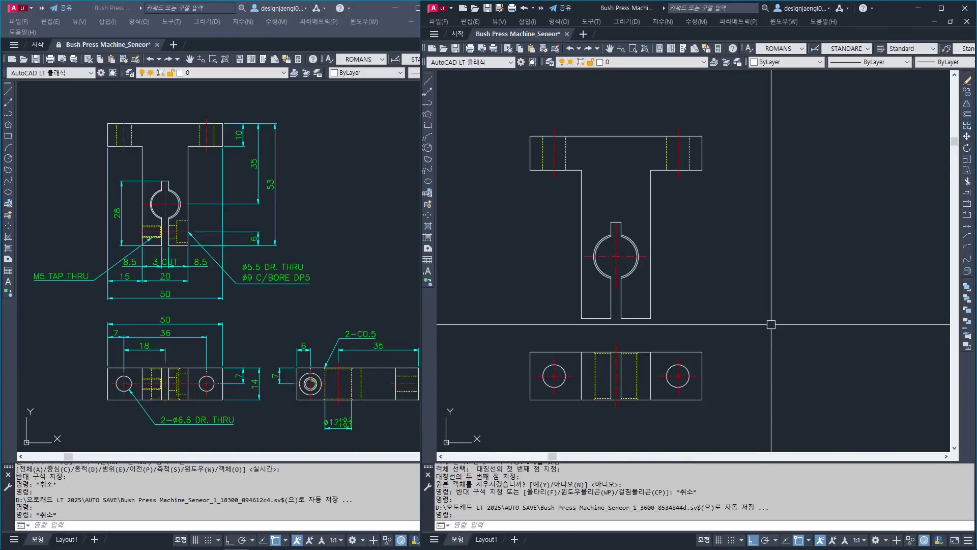
middle_click_drag(784, 338, 717, 328)
scroll(643, 329, "down", 2)
key("Escape")
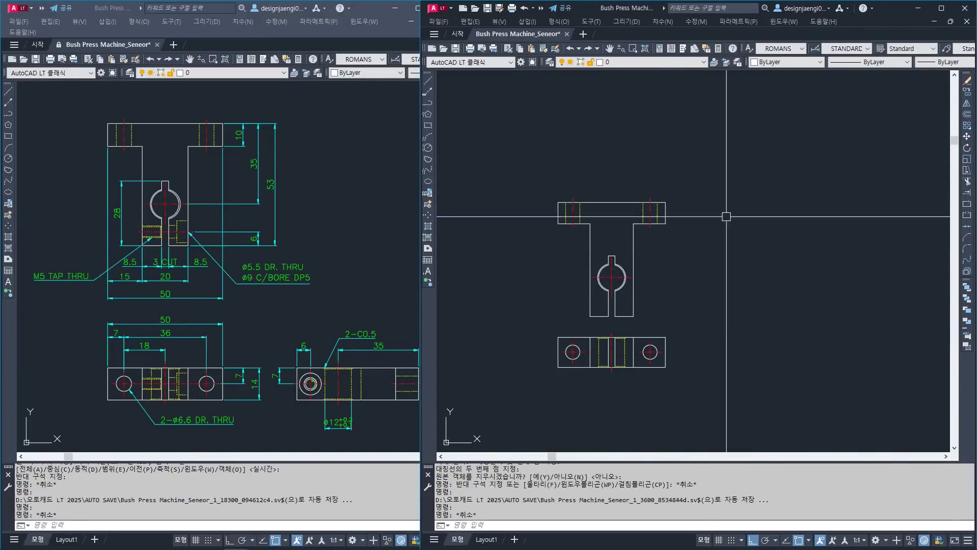
left_click(720, 178)
key("Escape")
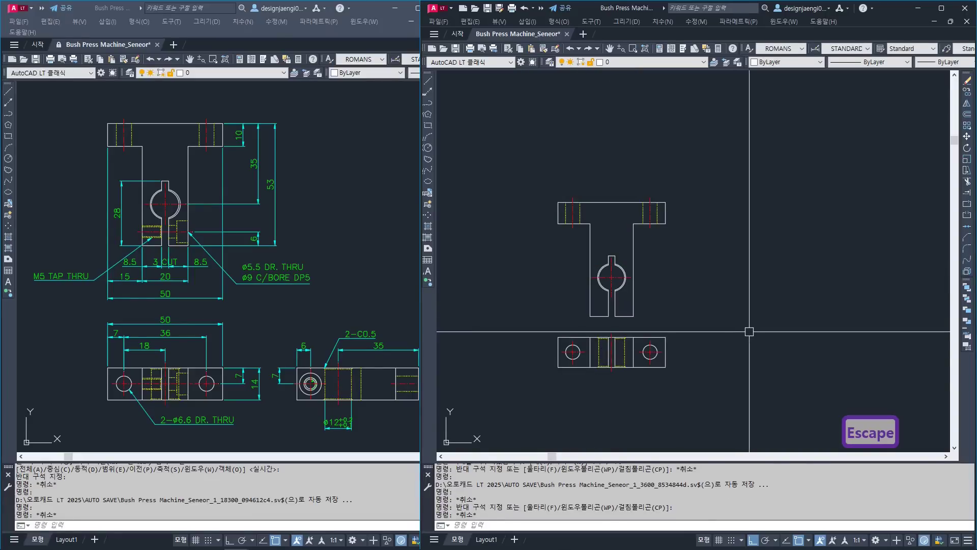
left_click(323, 308)
mouse_move(320, 316)
middle_mouse_down()
mouse_move(303, 312)
mouse_move(312, 318)
middle_mouse_up()
left_click(714, 358)
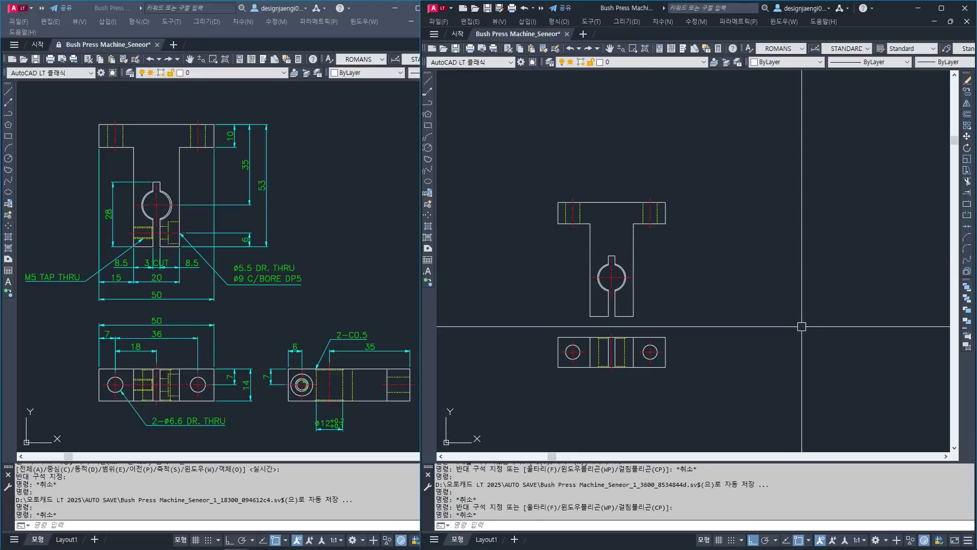
- Copy the whole front view horizontally into the empty space to its right
key("Escape")
type("co")
key("space")
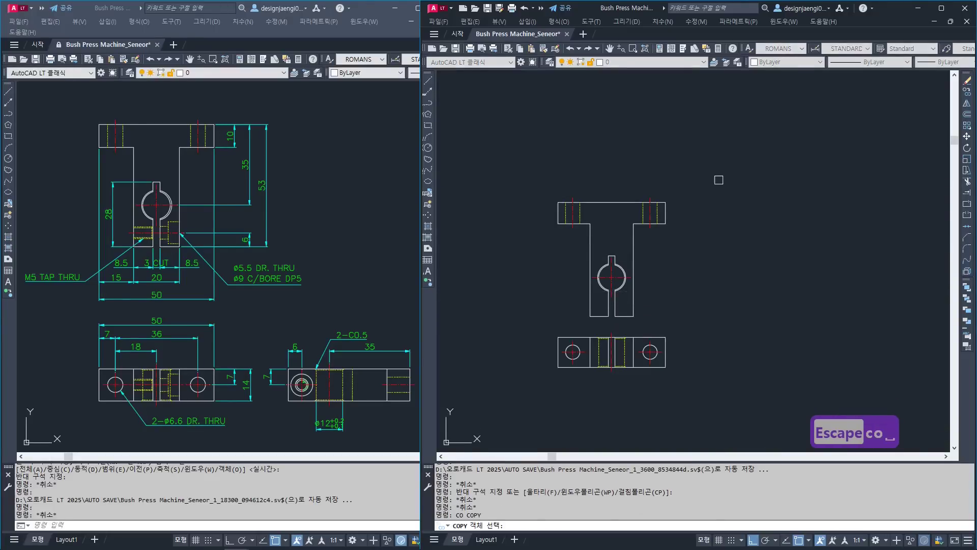
left_click(719, 181)
left_click(574, 284)
key("space")
left_click(603, 242)
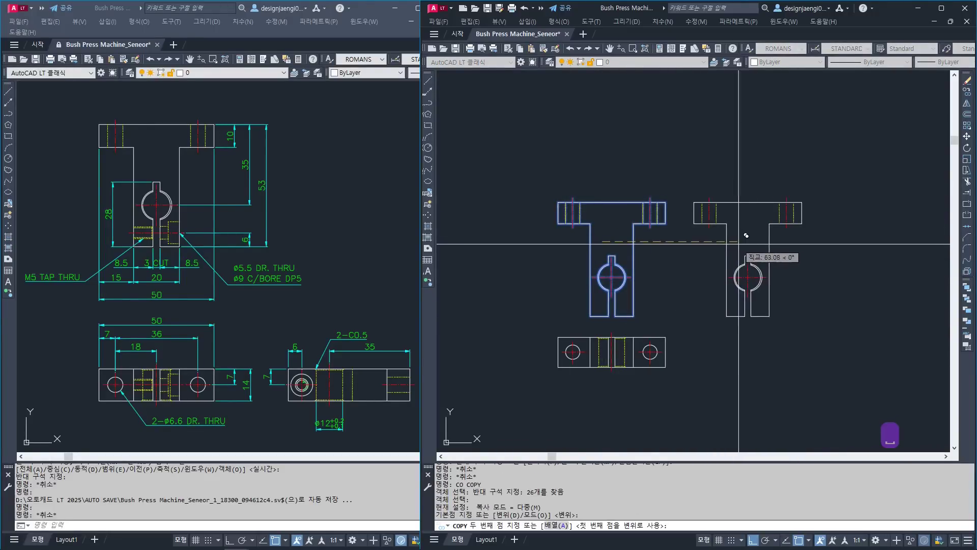
left_click(768, 235)
key("Escape")
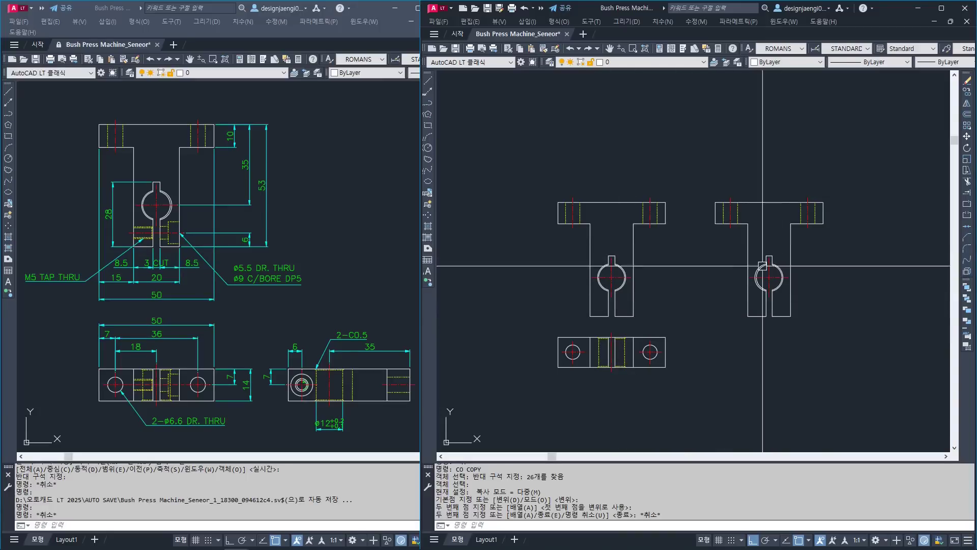
key("Escape")
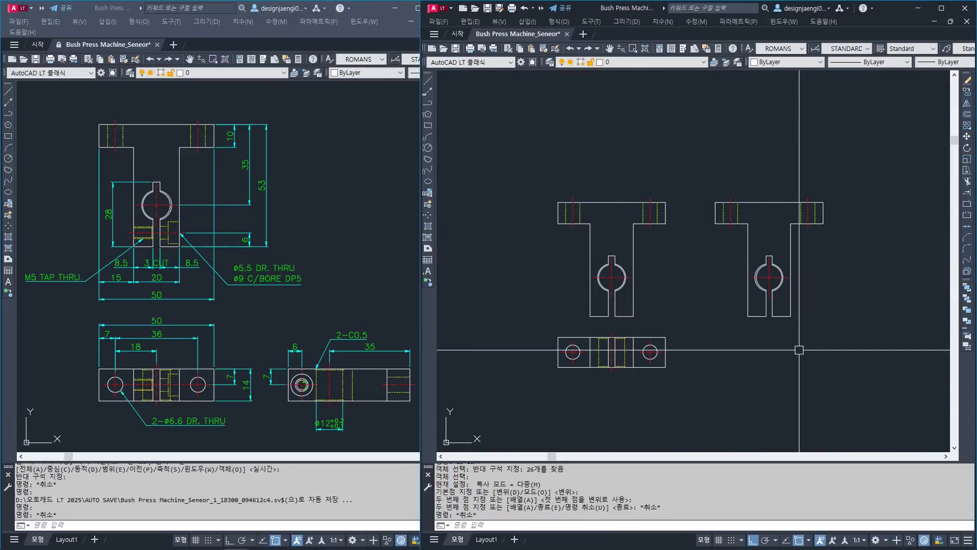
- Rotate the copied front view 90 degrees clockwise about its bore centre so the flange faces right
type("4")
key("Escape")
type("RO")
key("space")
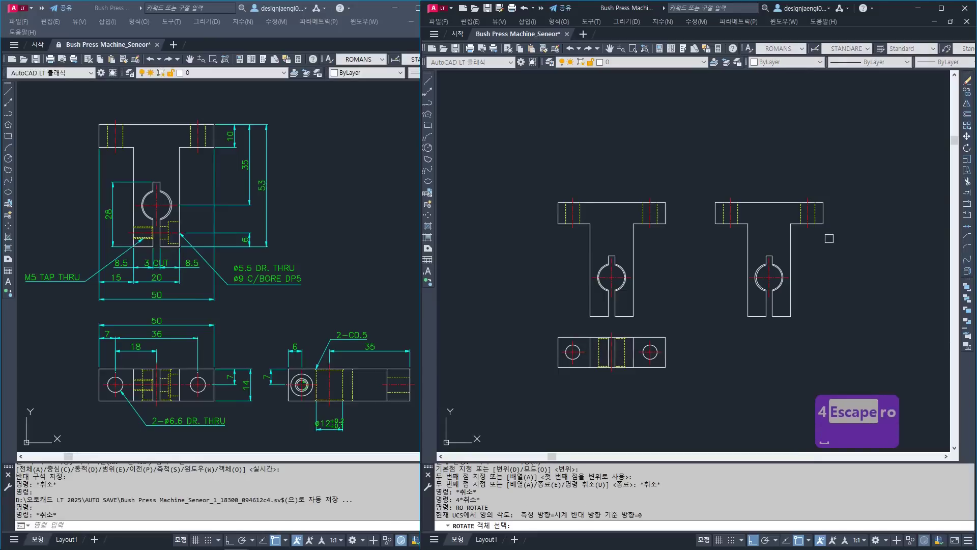
left_click(839, 168)
left_click(735, 321)
key("space")
left_click(769, 276)
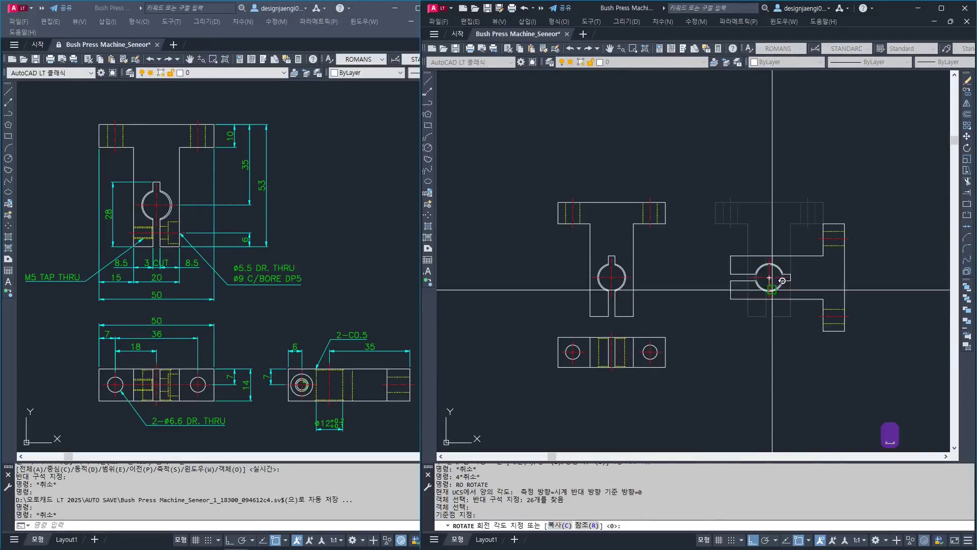
key("Escape")
- Move the rotated view straight up a short distance in the empty space beside the front view
type("m")
key("space")
left_click(718, 183)
left_click(870, 347)
key("space")
left_click(901, 344)
left_click(901, 331)
key("Escape")
key("Escape")
middle_click_drag(859, 345, 833, 340)
- Move the rotated view horizontally closer to the front view, leaving a narrow gap between them
type("m")
left_click(844, 173)
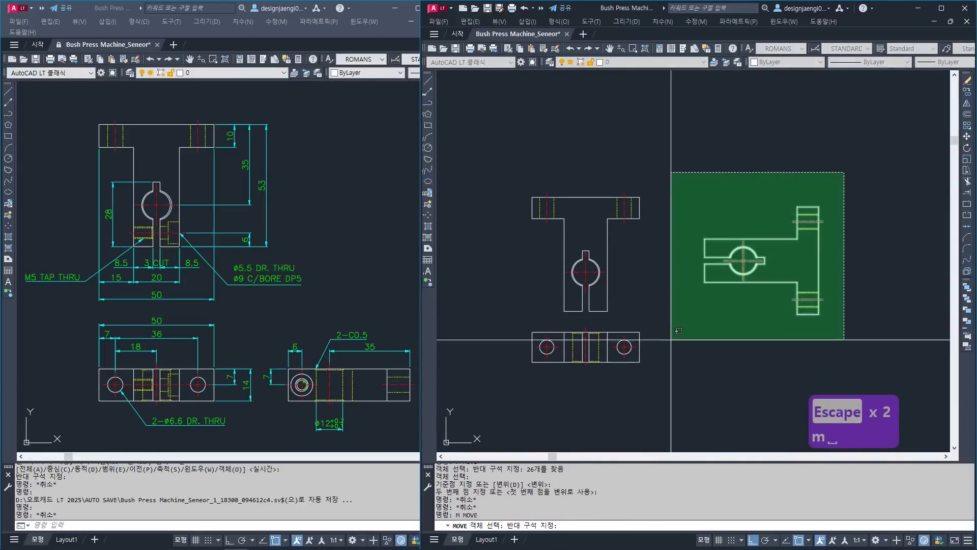
left_click(674, 333)
key("space")
left_click(775, 350)
key("Escape")
scroll(709, 349, "up", 1)
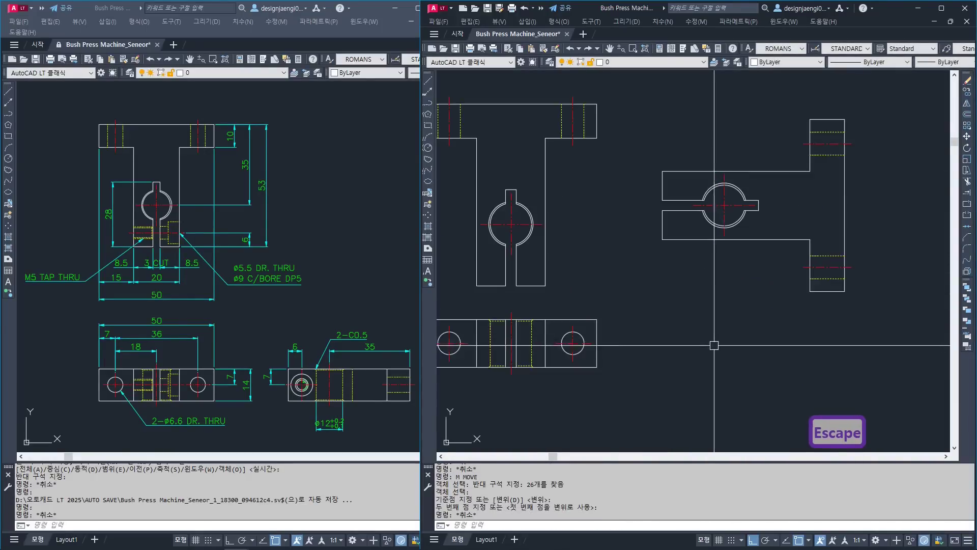
scroll(701, 352, "down", 1)
key("Escape")
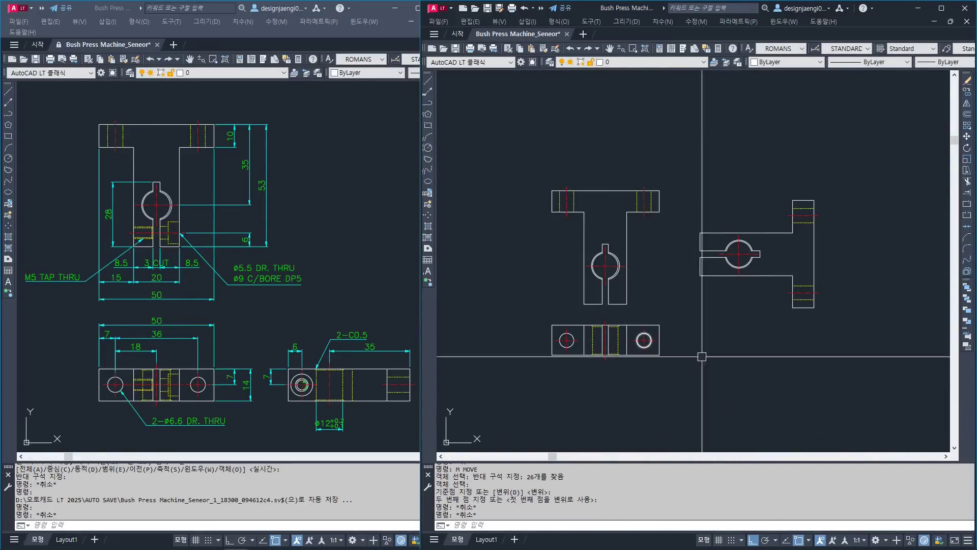
key("Escape")
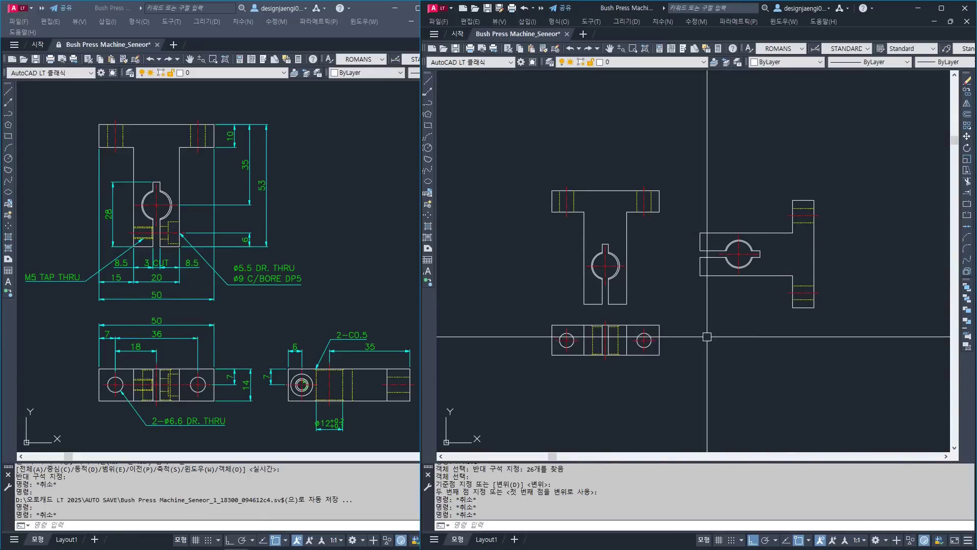
key("Escape")
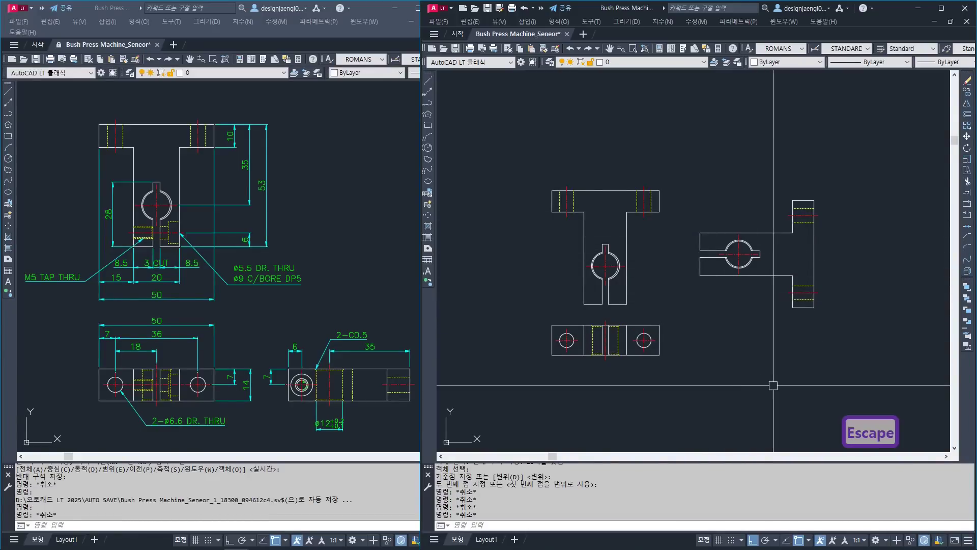
- Draw two horizontal projection lines from the lower view's upper-right and lower-right corners to beyond the rotated view's flange
scroll(718, 352, "up", 3)
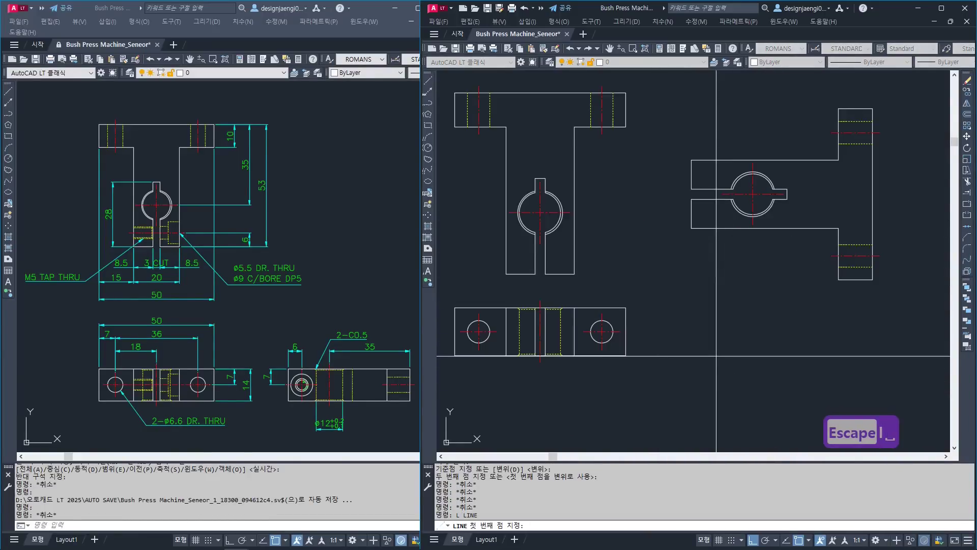
key("Return")
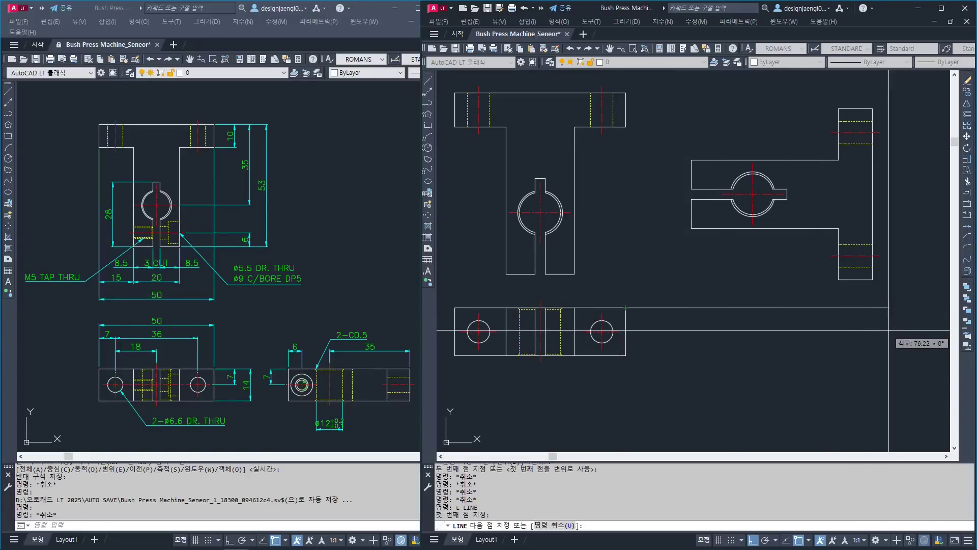
left_click(895, 307)
key("Escape")
key("space")
left_click(625, 354)
left_click(895, 354)
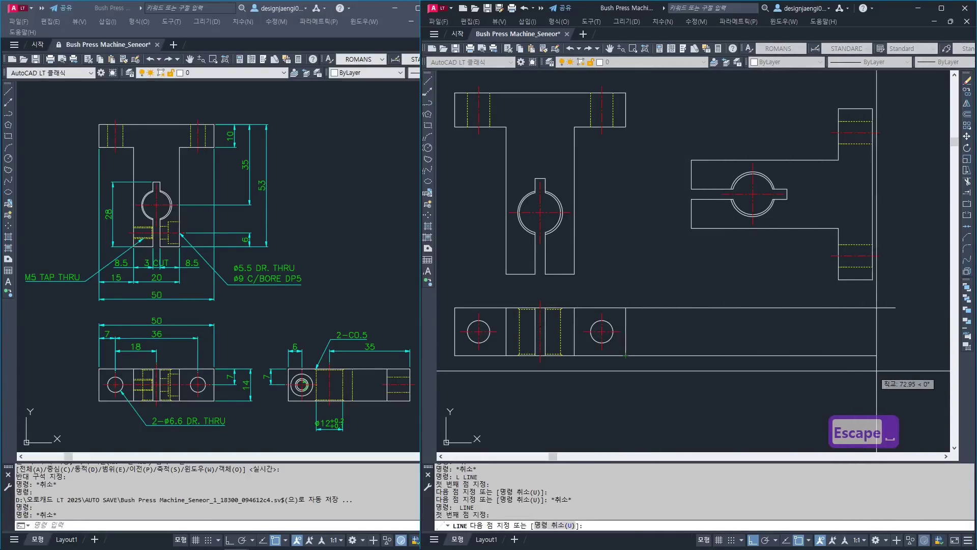
key("Escape")
key("Escape")
key("Escape")
key("Escape")
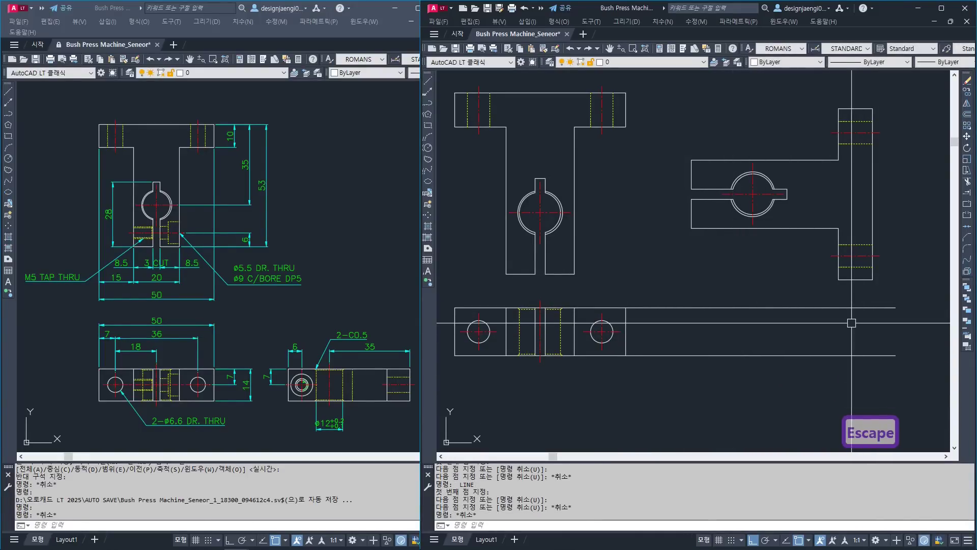
- Project the rotated view's left edge and both flange edges vertically down to the lower horizontal projection line
key("space")
left_click(691, 228)
left_click(691, 355)
key("Escape")
key("space")
left_click(838, 280)
left_click(838, 354)
key("space")
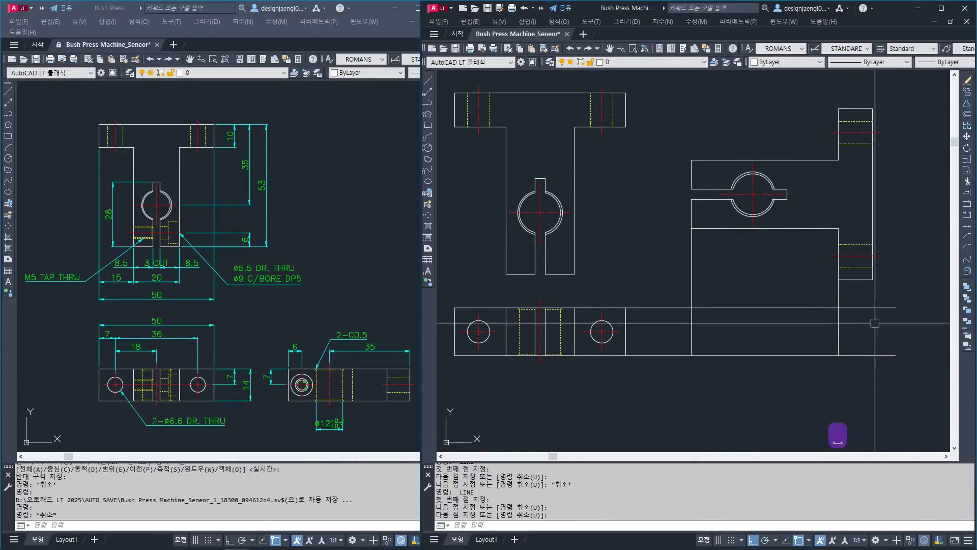
key("Escape")
key("space")
left_click(872, 279)
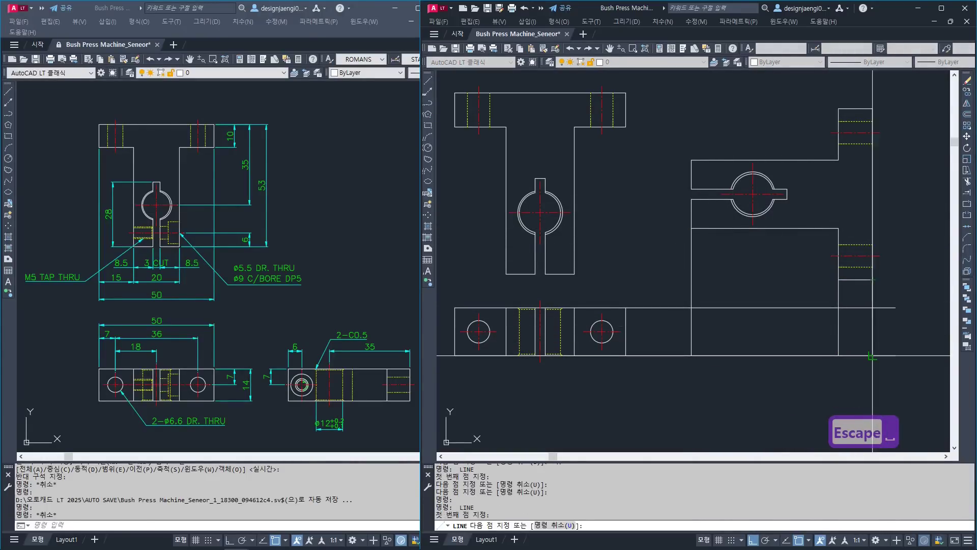
key("Escape")
- Trim the projection lines outside their intersections to leave the rectangular side view outline with its flange edge line
type("tr")
key("space")
left_click(893, 291)
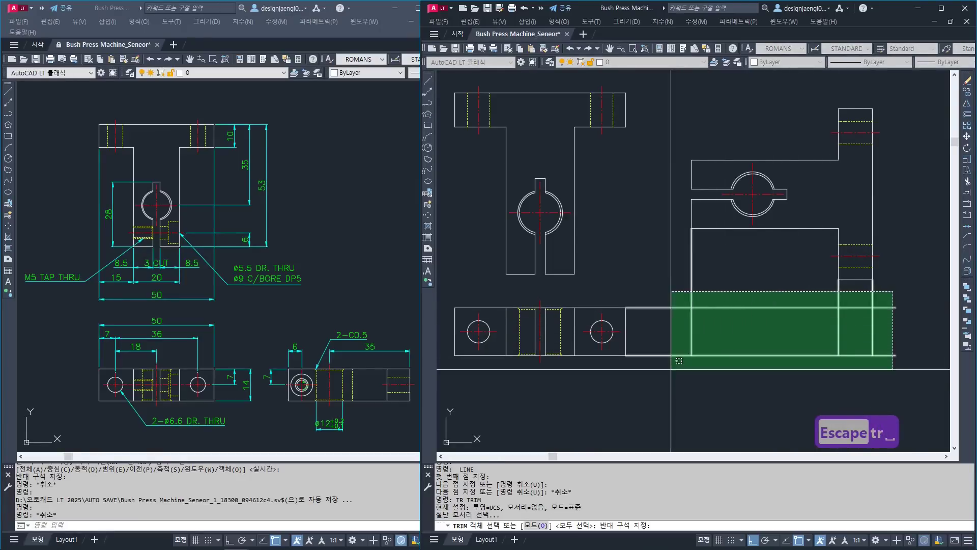
left_click(678, 363)
key("space")
left_click(669, 289)
left_click(889, 295)
left_click(905, 282)
left_click(885, 372)
left_click(667, 376)
left_click(649, 275)
key("Escape")
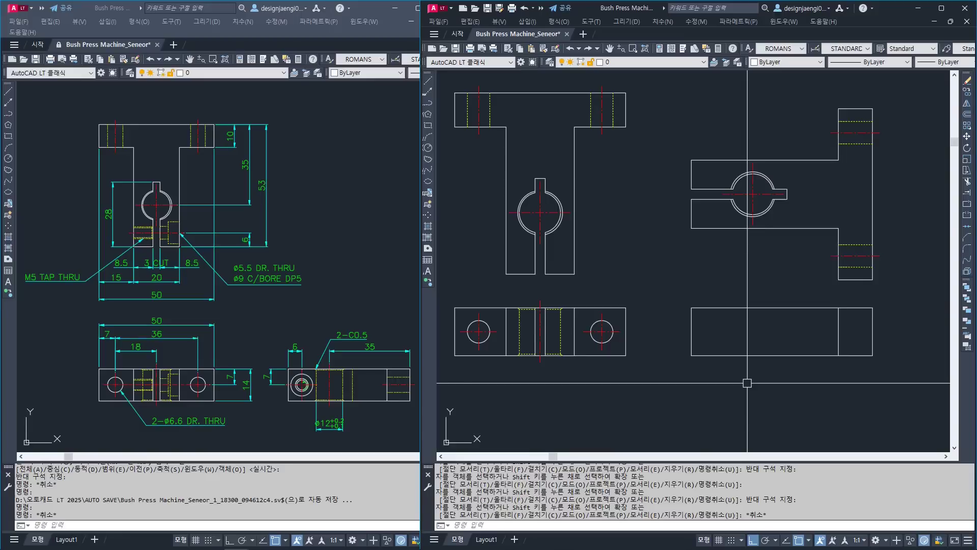
key("Escape")
key("Escape")
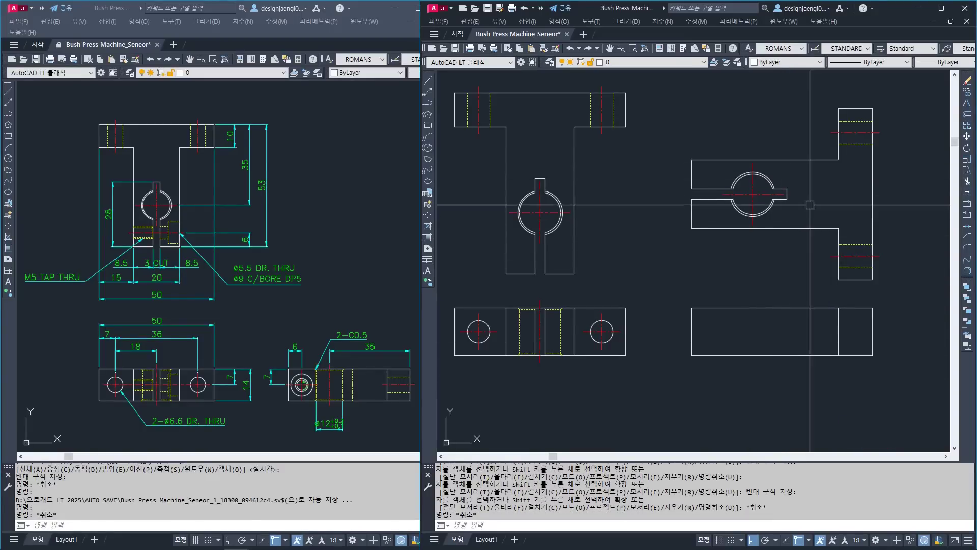
- Draw a vertical line from the lower corner of the rotated view's slot end down past the side view
type("1")
key("space")
left_click(786, 198)
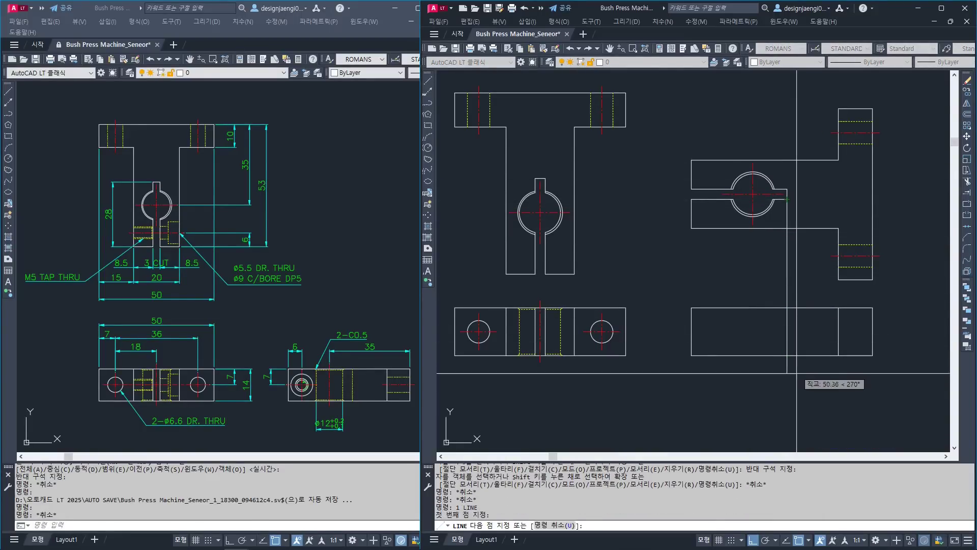
left_click(787, 391)
key("Escape")
key("Escape")
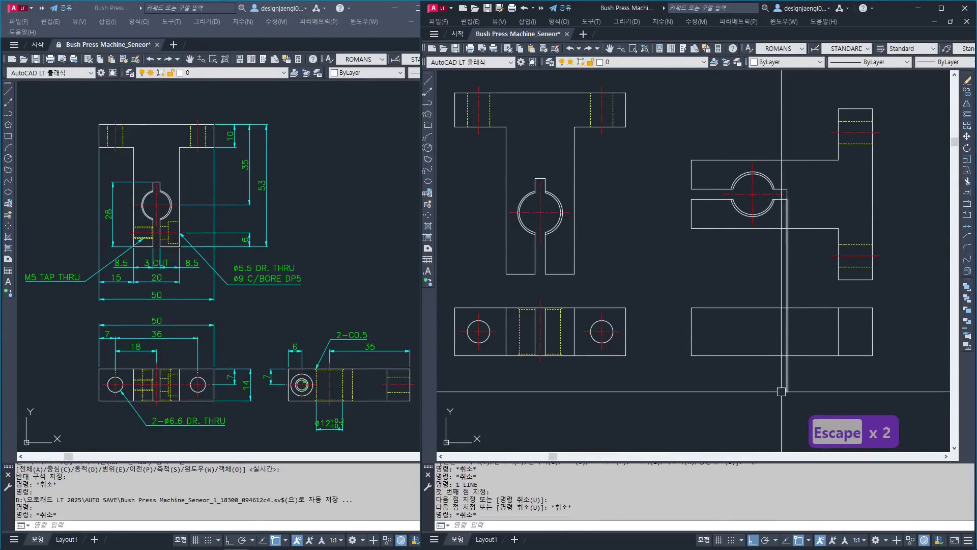
key("Escape")
left_click(802, 283)
left_click(759, 304)
key("Escape")
- Trim the slot end projection line to the side view's upper and lower edges
type("tr")
key("space")
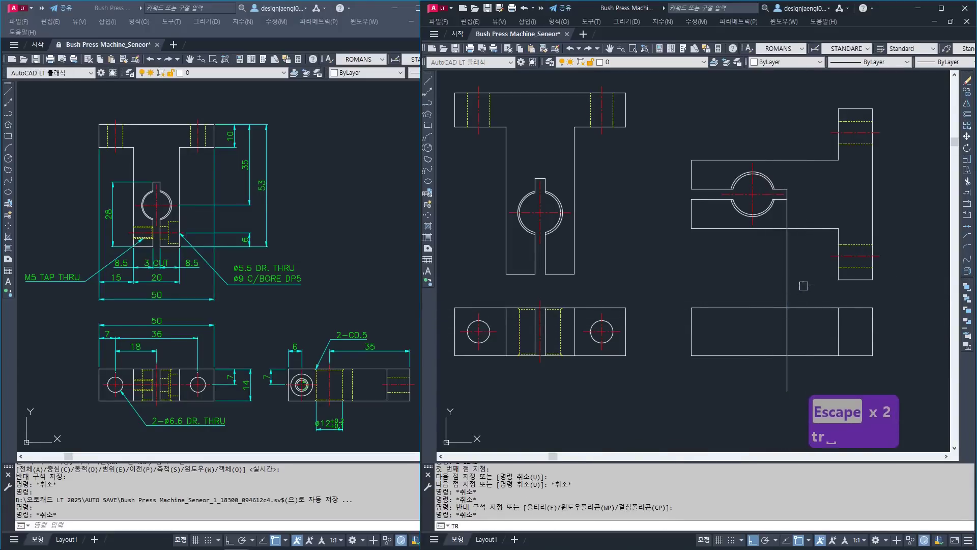
left_click(802, 290)
left_click(766, 367)
key("space")
left_click(799, 293)
left_click(773, 281)
key("Escape")
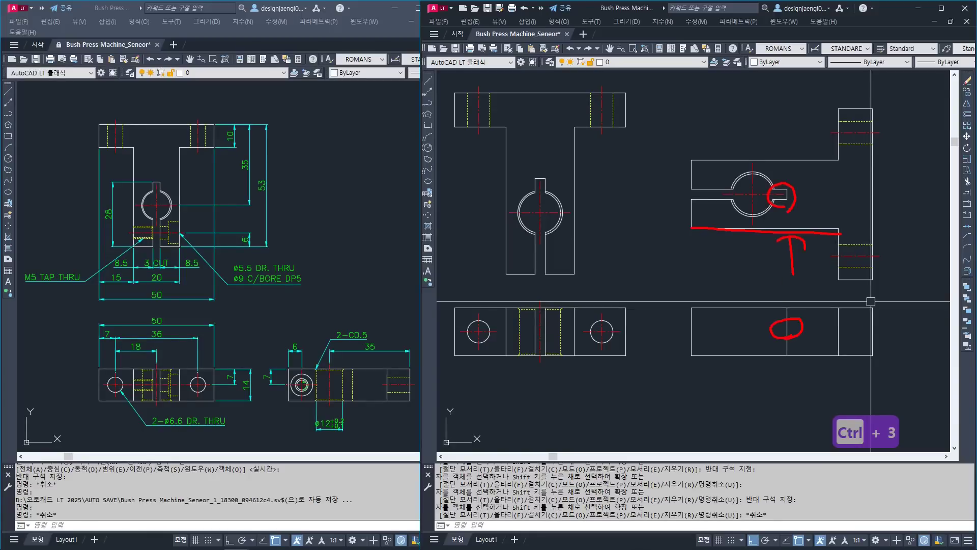
- Put the slot end line in the side view on layer 002 as a hidden line
key("Escape")
left_click(805, 324)
left_click(772, 327)
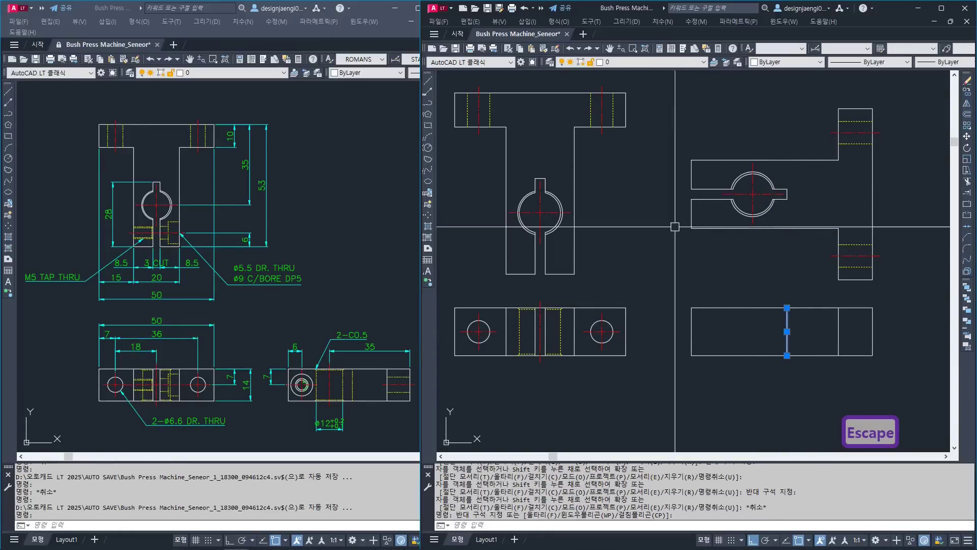
left_click(627, 63)
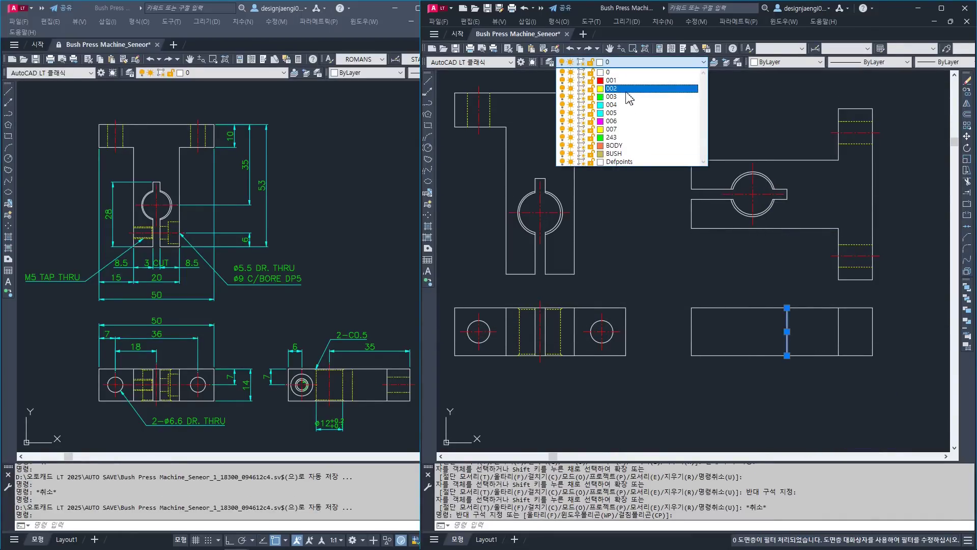
left_click(626, 90)
key("Escape")
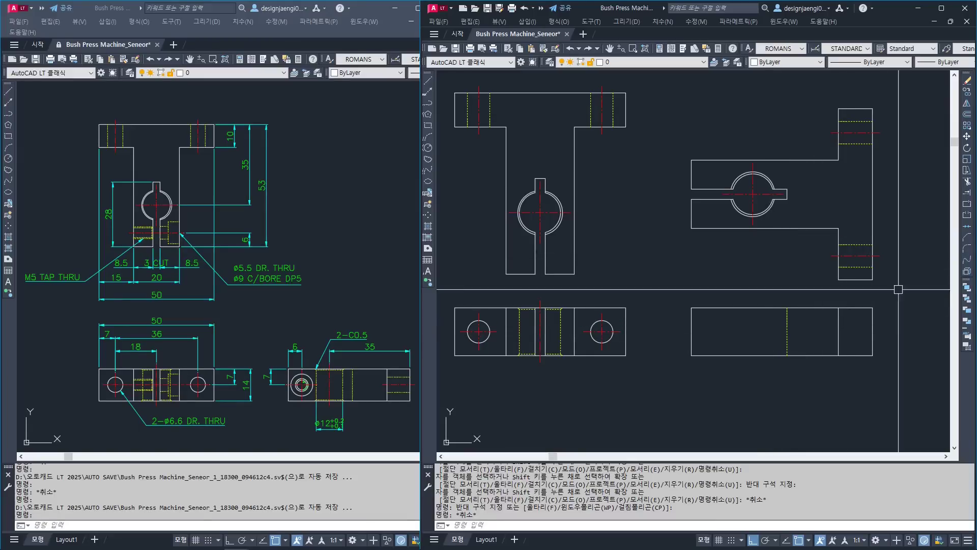
- Draw a horizontal construction line from the lower view's right hole centre line through and beyond the side view
key("ctrl+3")
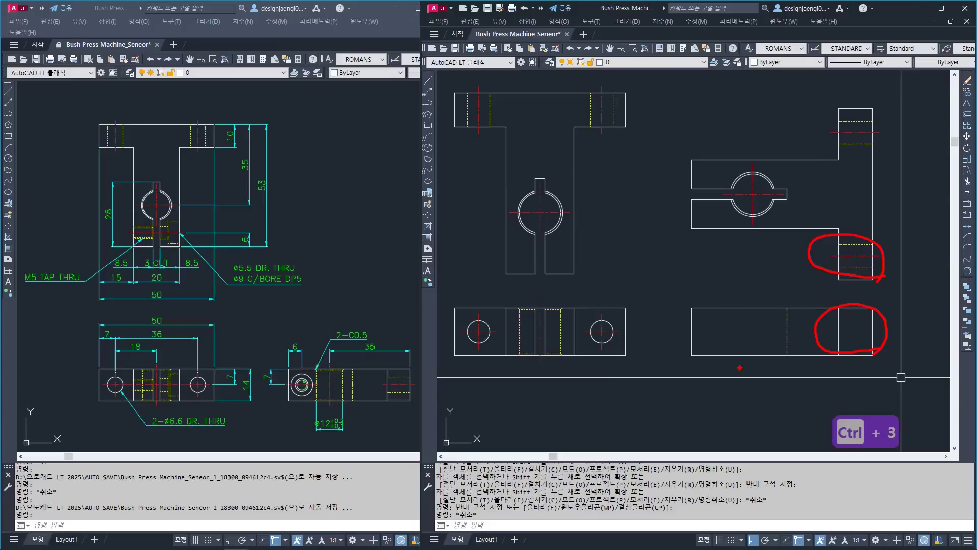
key("Escape")
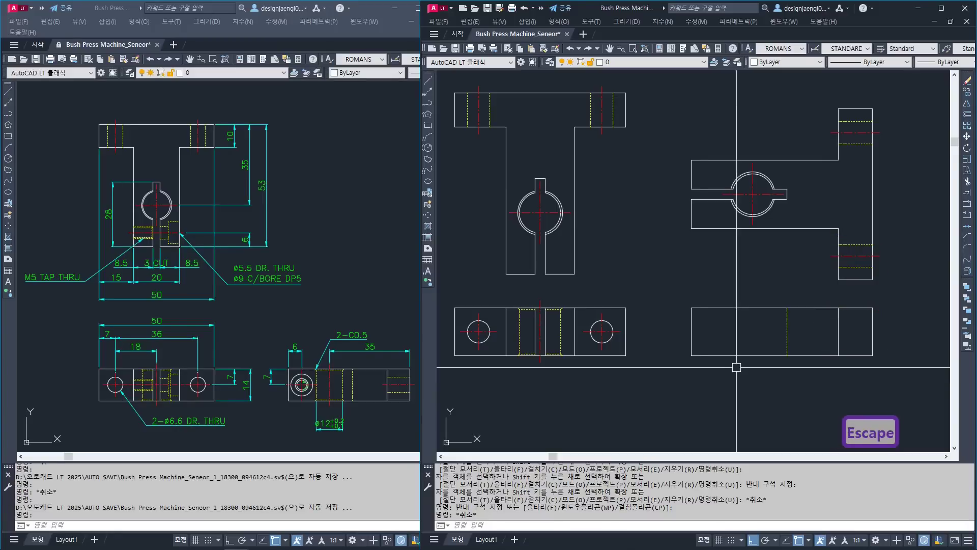
type("1")
key("space")
left_click(620, 331)
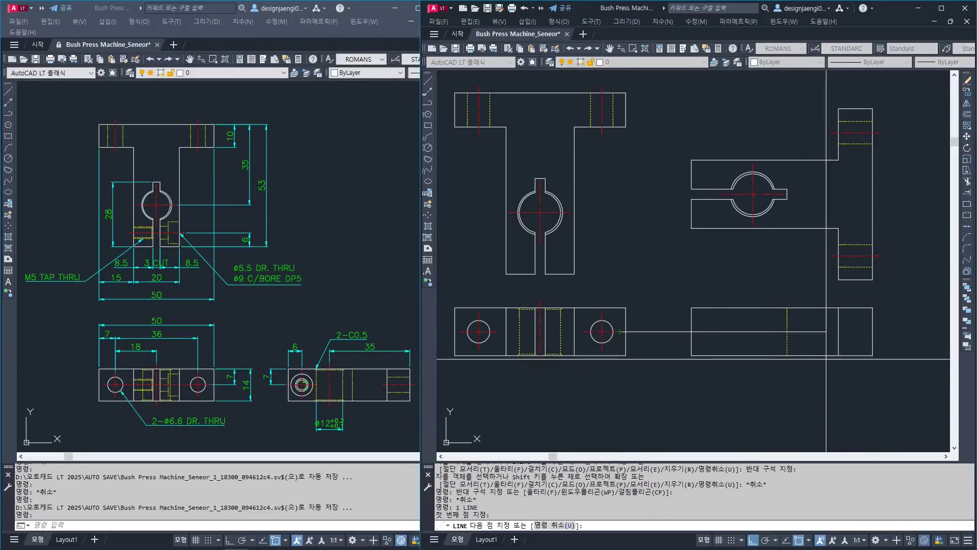
left_click(906, 331)
key("Escape")
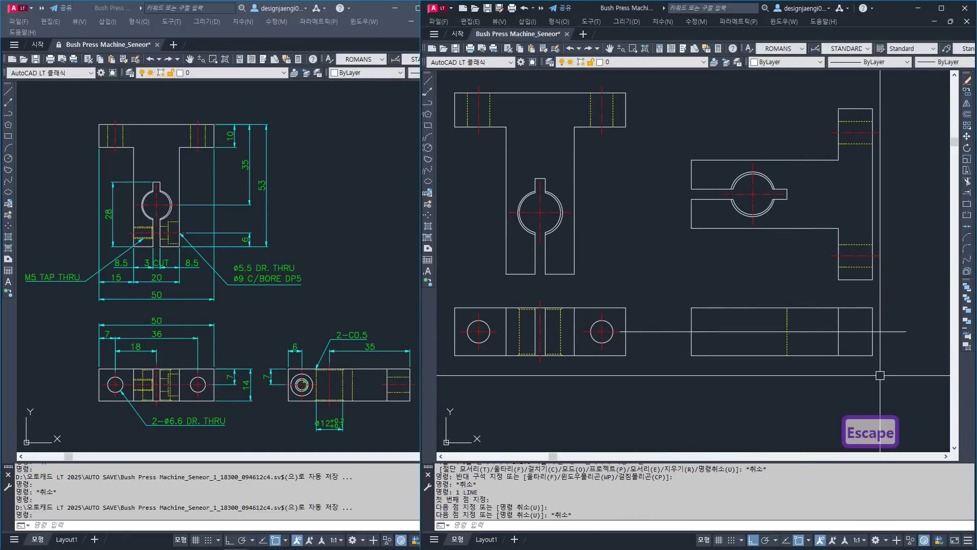
- Copy the rotated view's lower flange hole hidden lines and centre line down onto the side view's horizontal construction line
type("c")
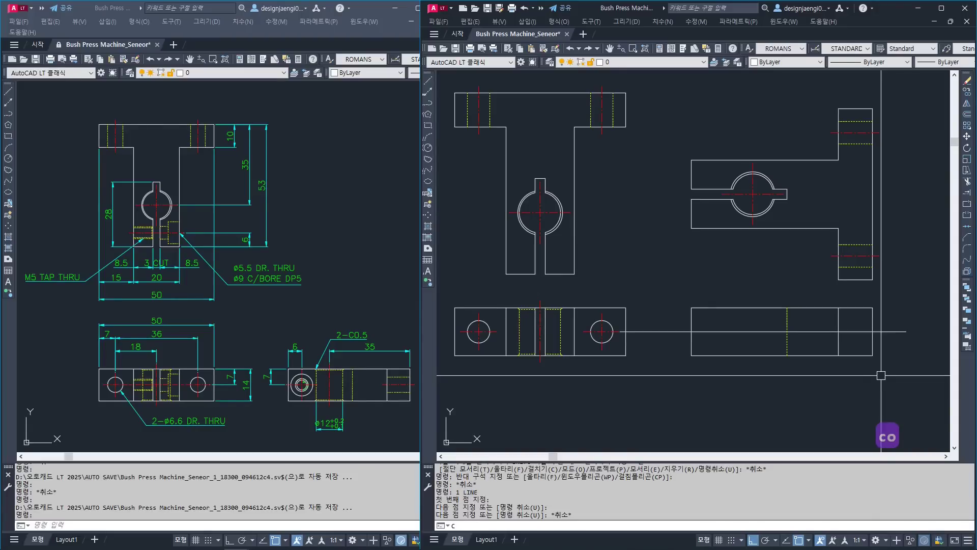
type("o")
key("space")
left_click(765, 235)
left_click(887, 273)
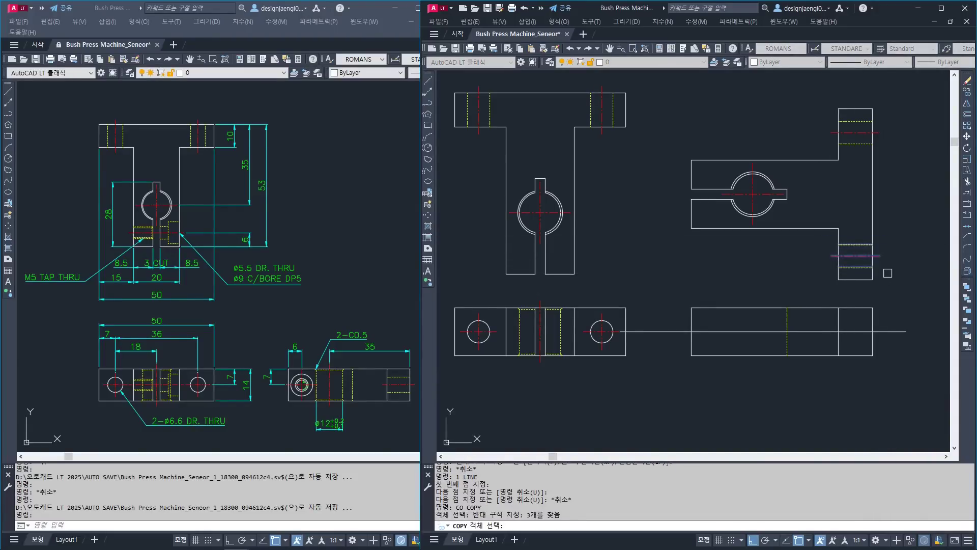
key("space")
scroll(878, 256, "up", 2)
left_click(874, 245)
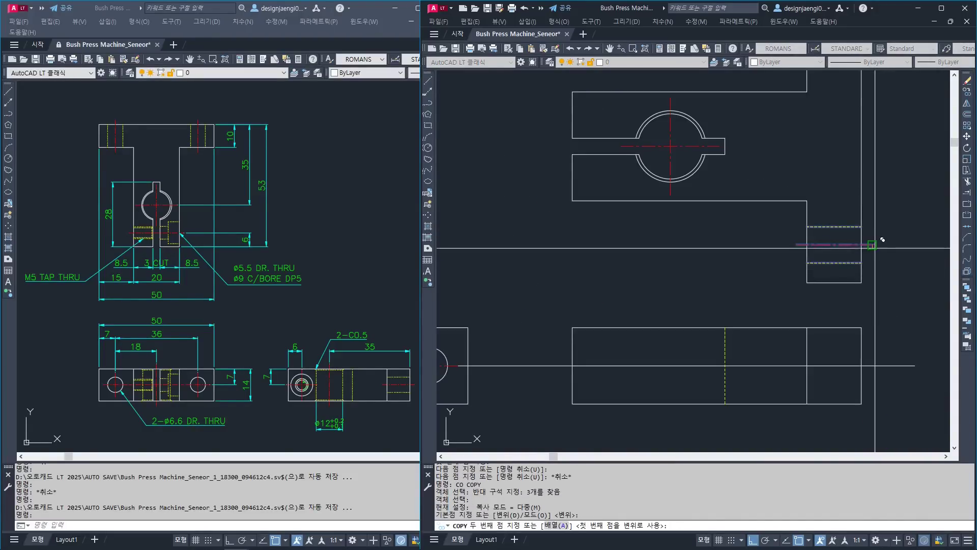
key("Escape")
key("Escape")
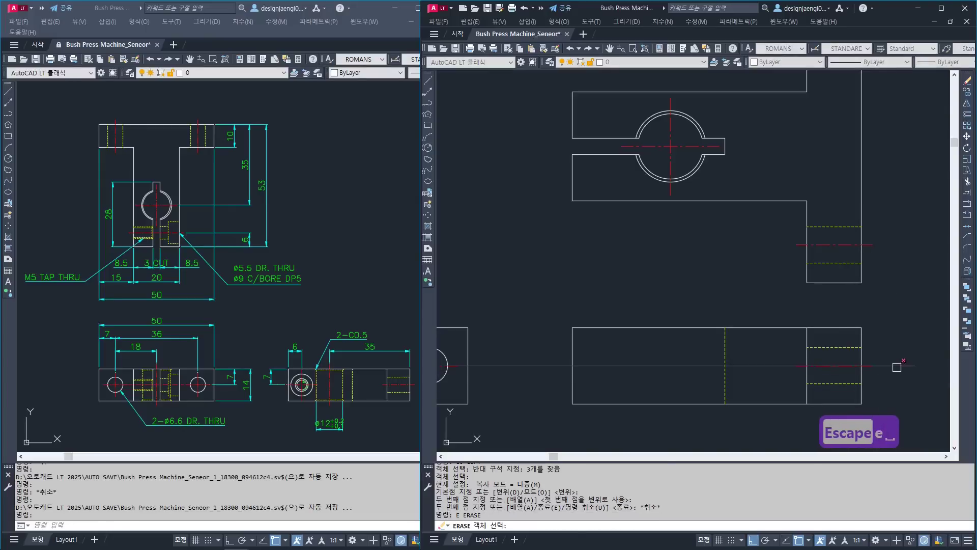
- Erase the horizontal construction line running through the side view
type("e")
key("space")
scroll(835, 296, "down", 2)
left_click(766, 256)
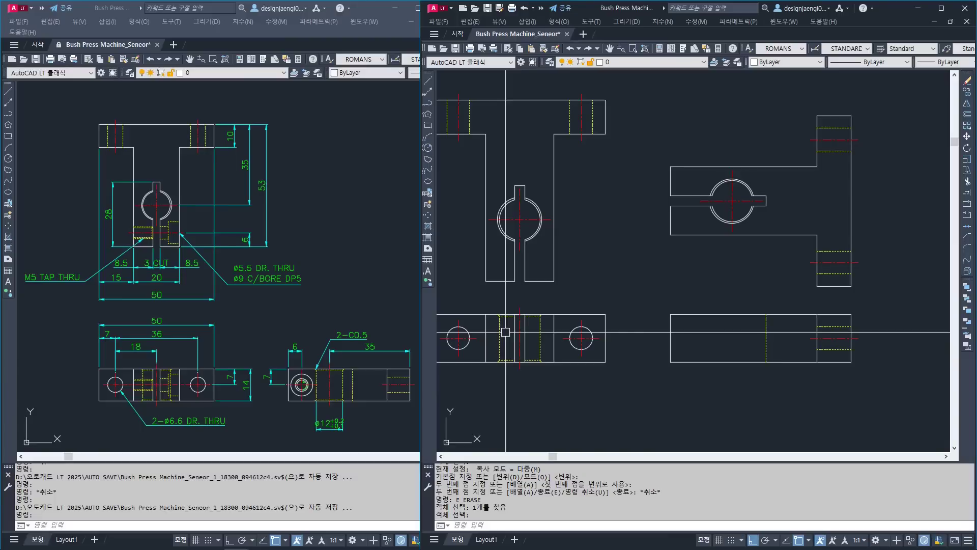
scroll(505, 332, "up", 2)
key("Escape")
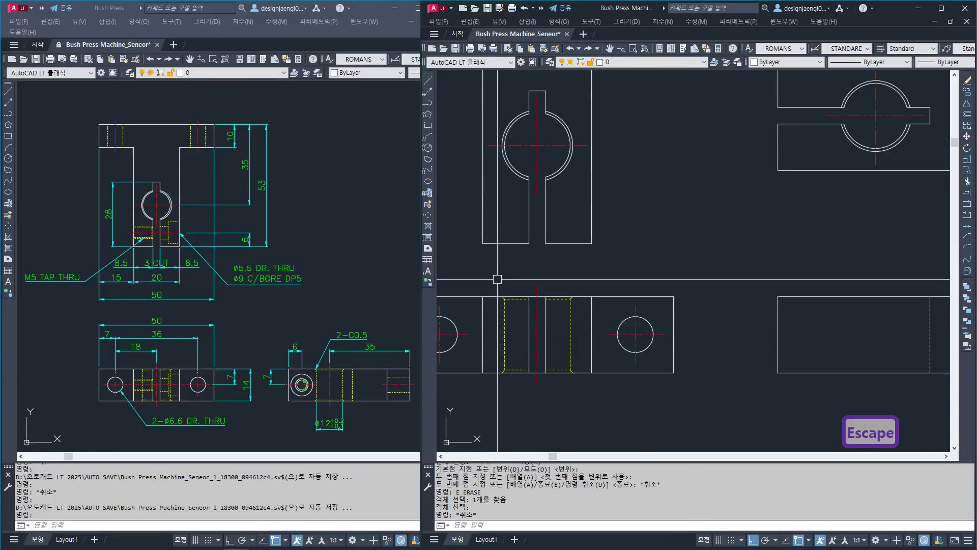
left_click(499, 280)
left_click(571, 369)
key("Escape")
scroll(559, 347, "down", 2)
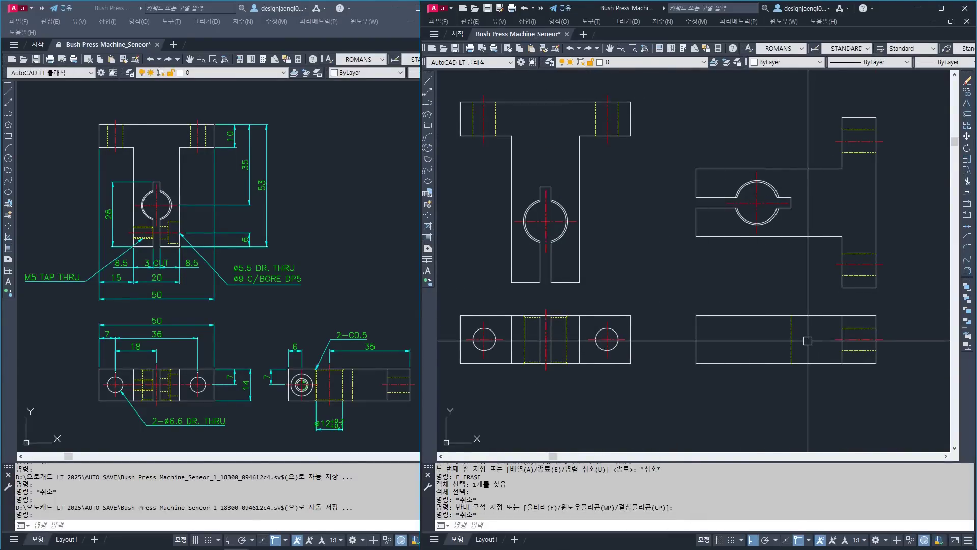
key("Escape")
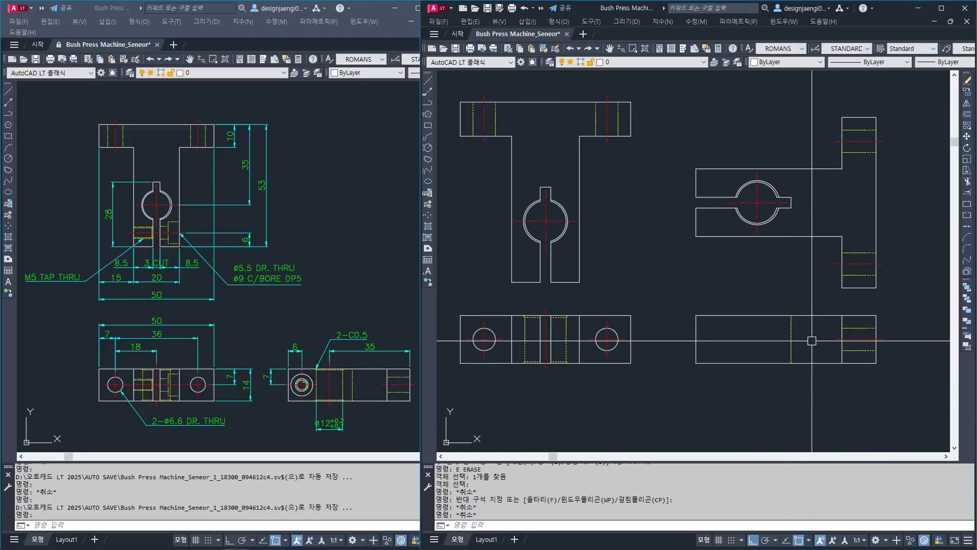
- Draw a vertical construction line from the rotated view's bore centre line down through and beyond the side view
type("l")
key("Return")
left_click(756, 233)
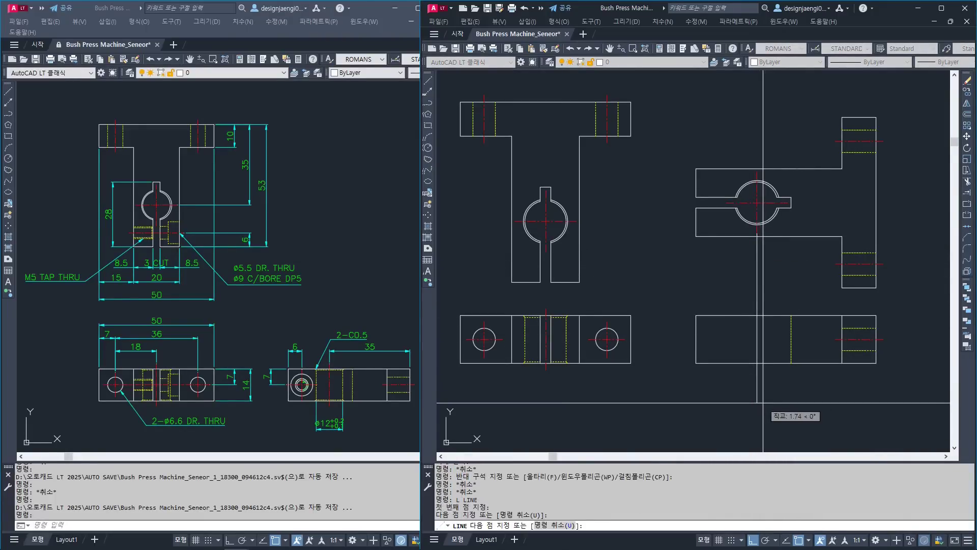
key("Escape")
- Copy the lower view's bore hidden lines, chamfers and centre line onto the side view's vertical construction line
scroll(565, 360, "up", 2)
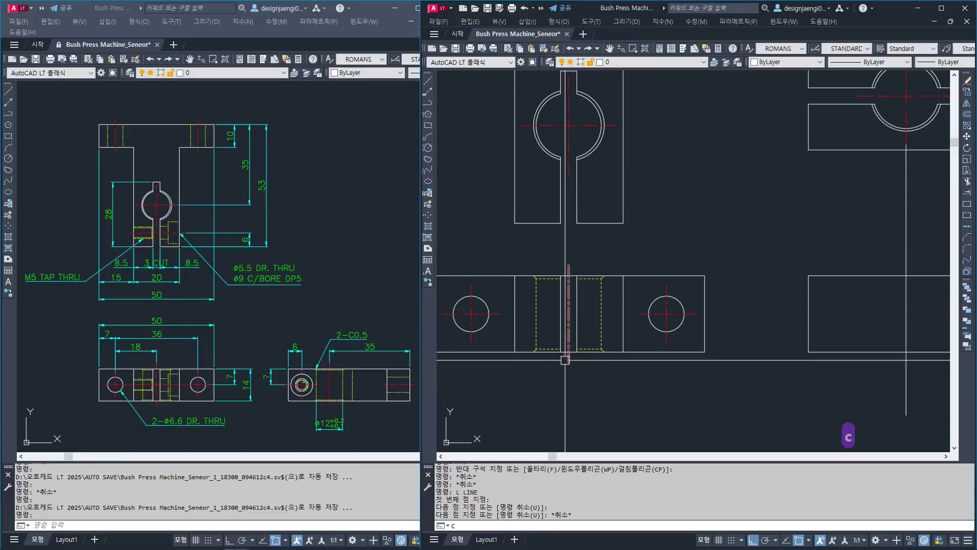
type("co")
key("Return")
scroll(504, 277, "up", 3)
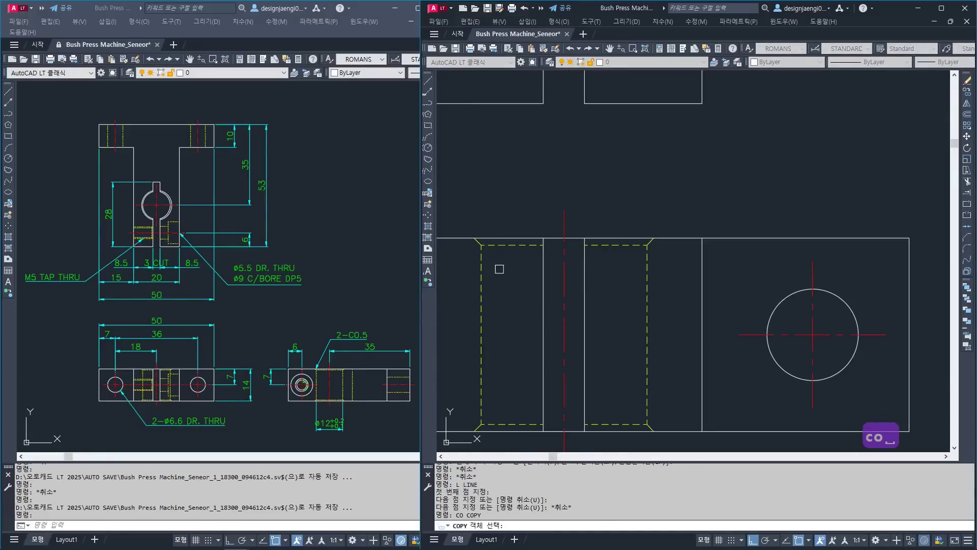
left_click(664, 271)
scroll(625, 226, "down", 2)
left_click(623, 216)
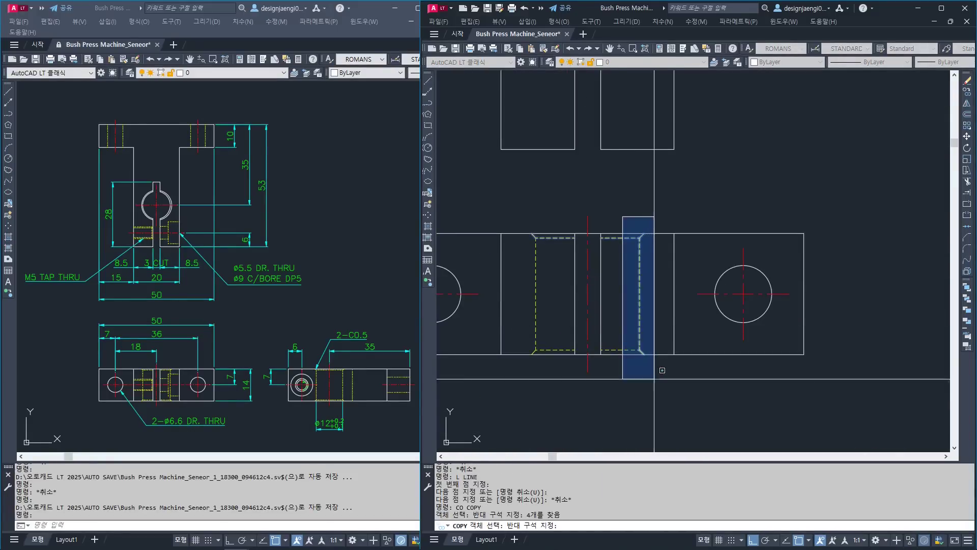
left_click(653, 371)
left_click(524, 212)
left_click(568, 373)
left_click(519, 334)
left_click(660, 369)
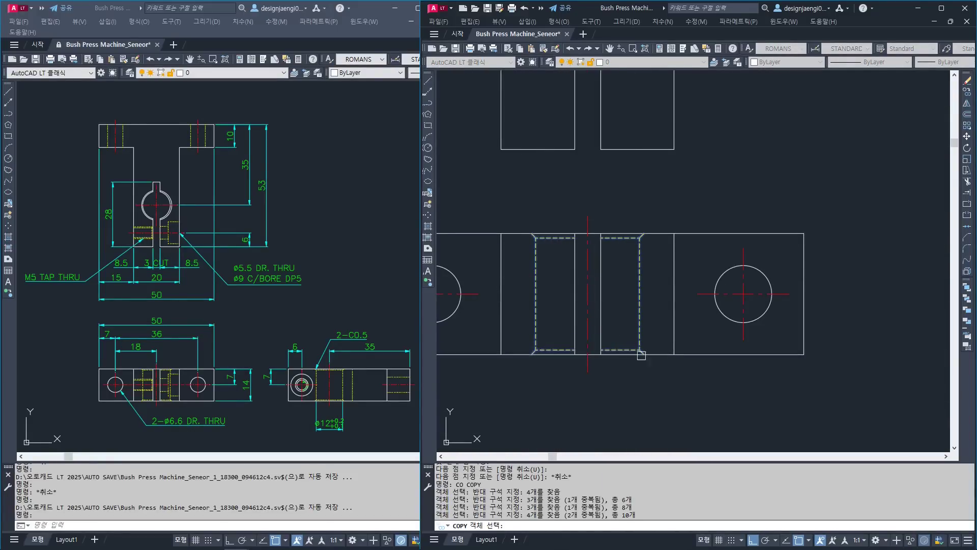
left_click(587, 225)
scroll(626, 351, "down", 3)
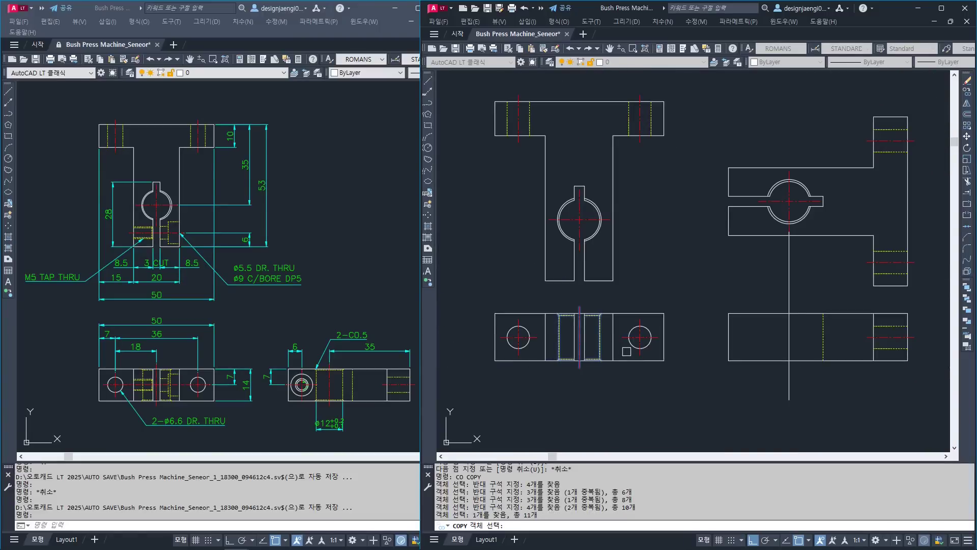
key("Return")
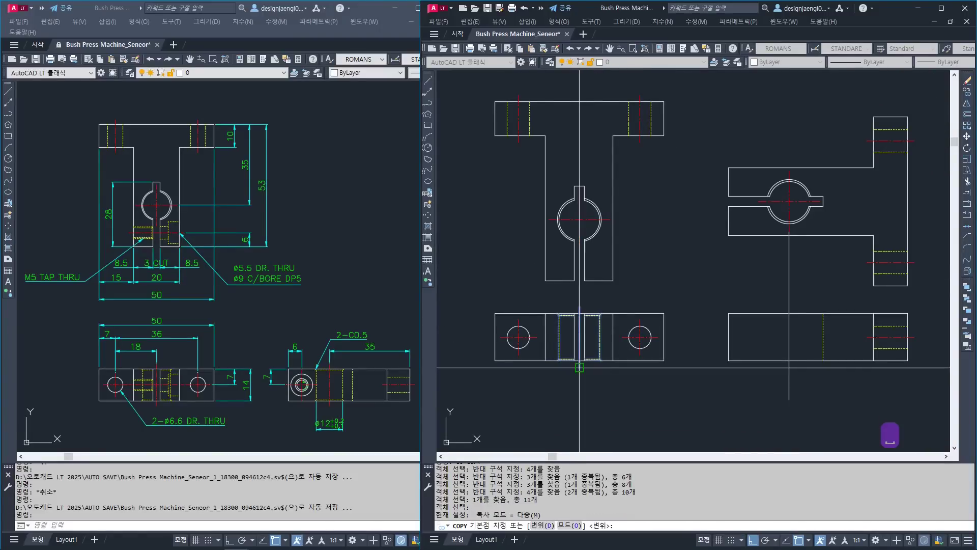
left_click(580, 366)
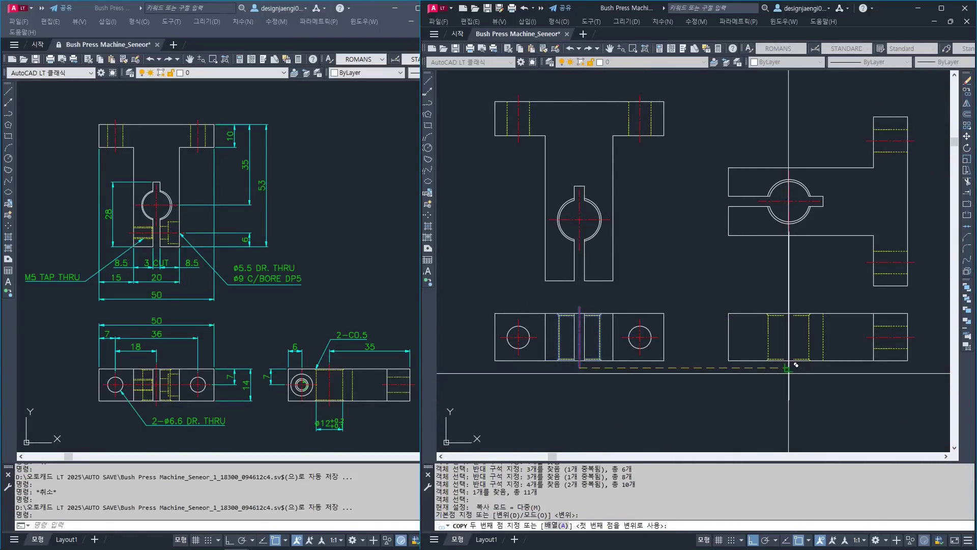
left_click(788, 367)
key("Escape")
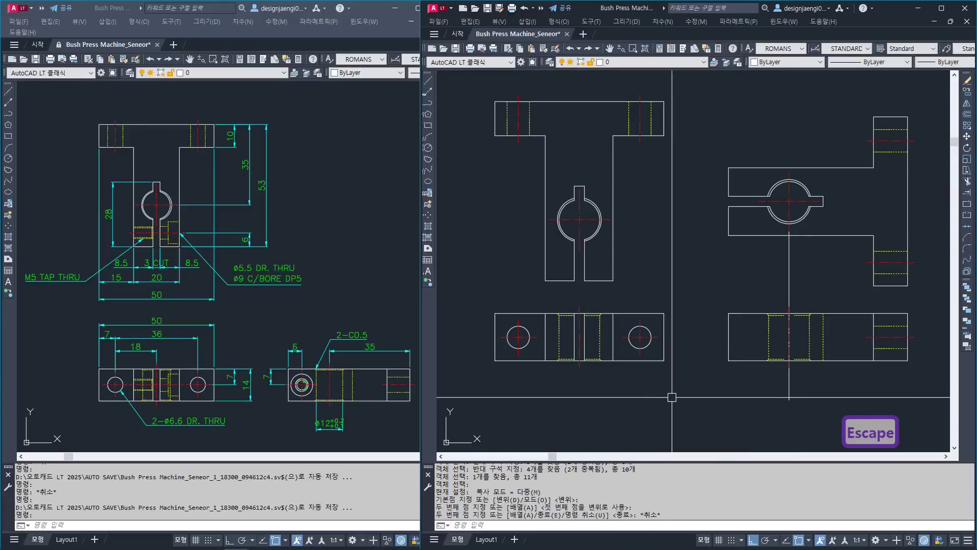
- Erase the vertical construction line running through the side view's bore
key("Escape")
type("e")
key("space")
left_click(788, 275)
scroll(801, 316, "up", 4)
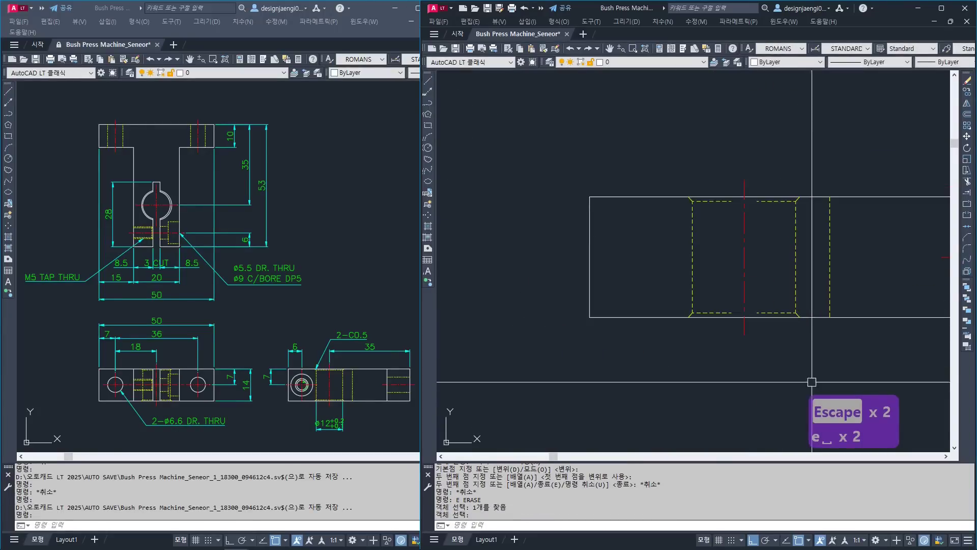
- Erase the two short horizontal hidden lines in the right half of the side view's bore
key("Escape")
type("e")
key("space")
left_click(743, 346)
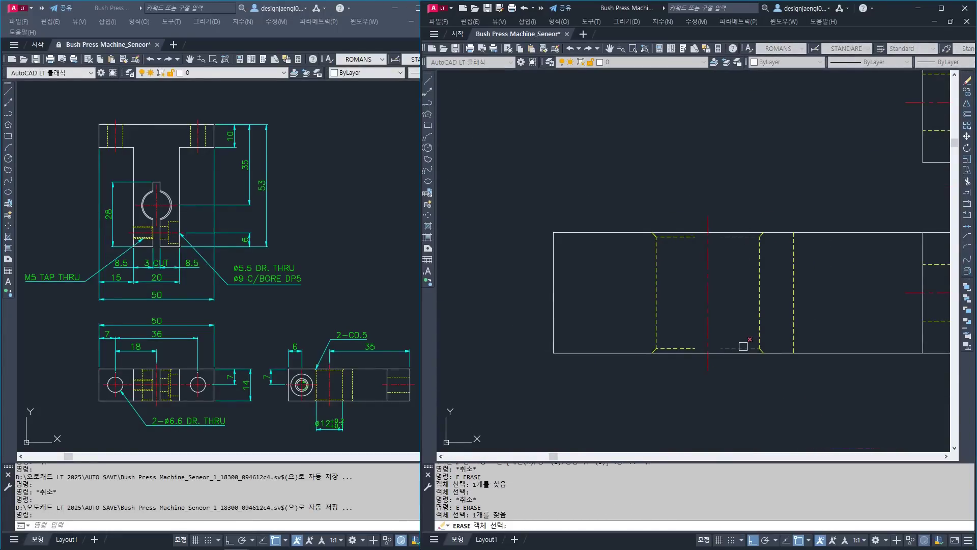
key("space")
- Extend the two remaining horizontal hidden lines across the side view's bore to its right edge line
type("ex")
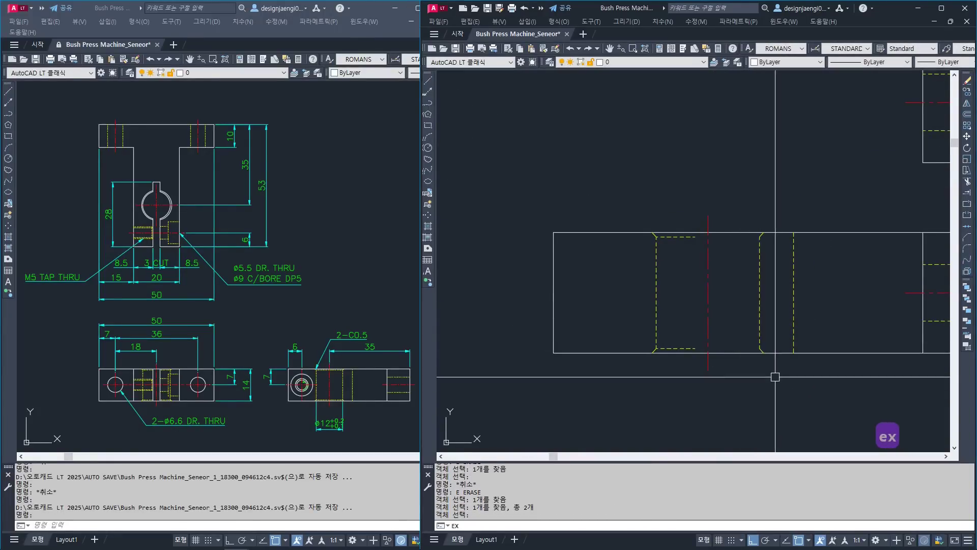
key("space")
left_click(708, 257)
key("space")
left_click(685, 237)
left_click(692, 346)
scroll(638, 357, "down", 2)
key("Escape")
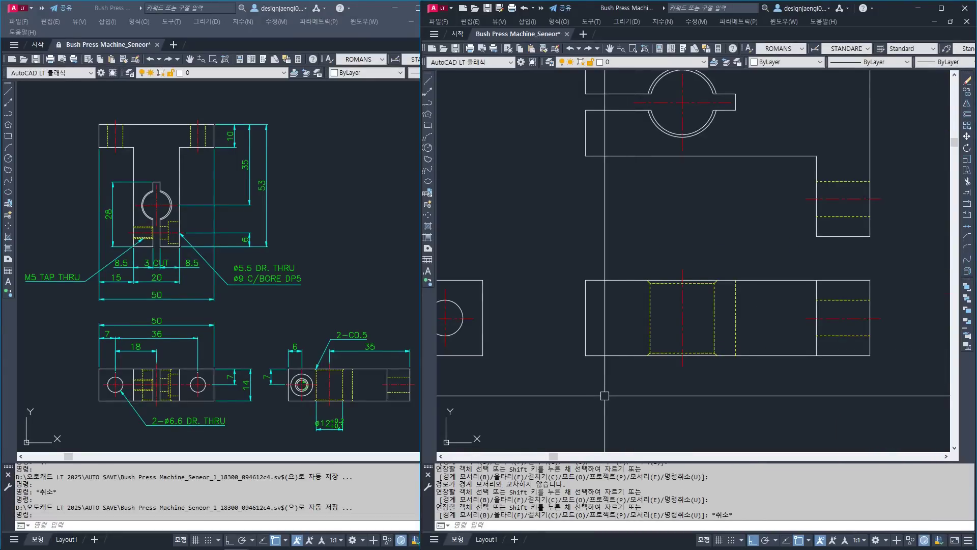
- Examine where the slot edges cut the bore and chamfer circles in the rotated view
middle_click_drag(645, 290, 633, 329)
middle_click_drag(740, 283, 742, 307)
key("ctrl+3")
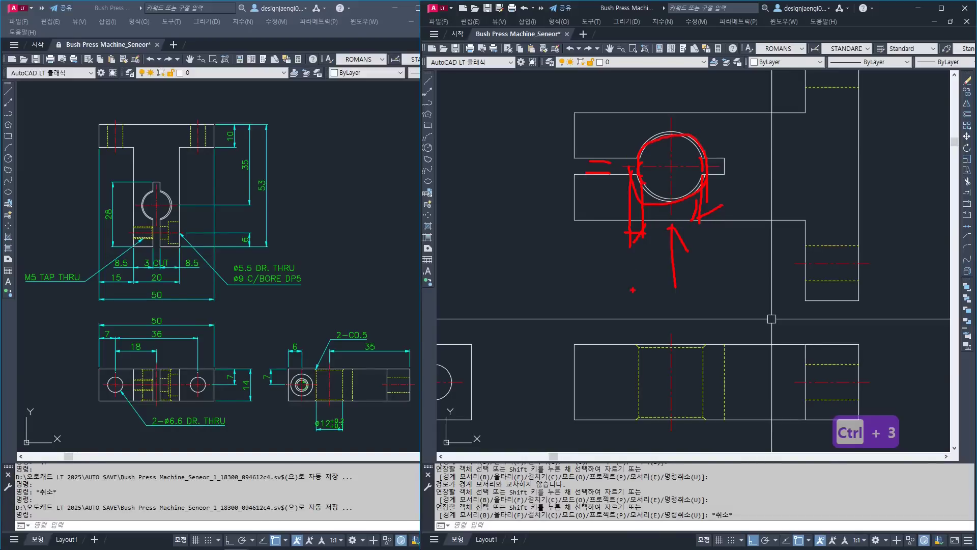
key("Escape")
scroll(640, 176, "up", 6)
key("Escape")
mouse_move(705, 202)
middle_mouse_down()
mouse_move(624, 219)
mouse_move(603, 261)
middle_mouse_up()
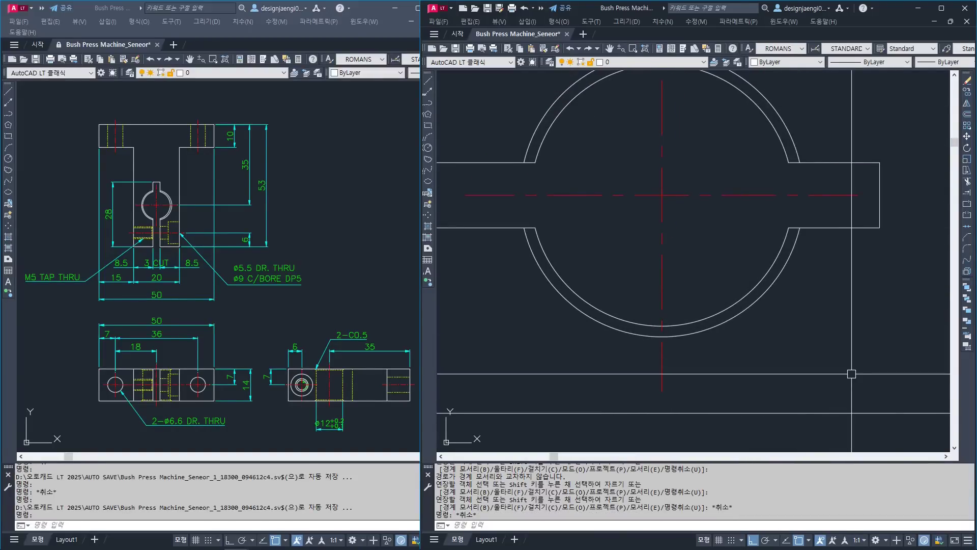
key("ctrl+3")
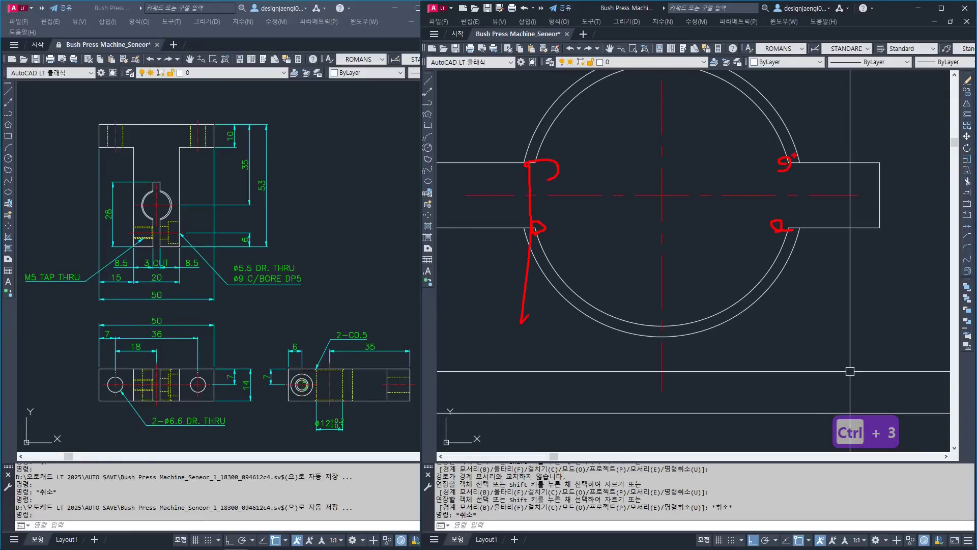
key("Escape")
- Draw a vertical construction line from the rotated view's left slot and inner circle corner down through the side view
scroll(658, 209, "down", 6)
left_click(626, 342)
key("Escape")
key("Escape")
type("l")
key("space")
scroll(637, 136, "up", 4)
key("Escape")
type("l")
key("space")
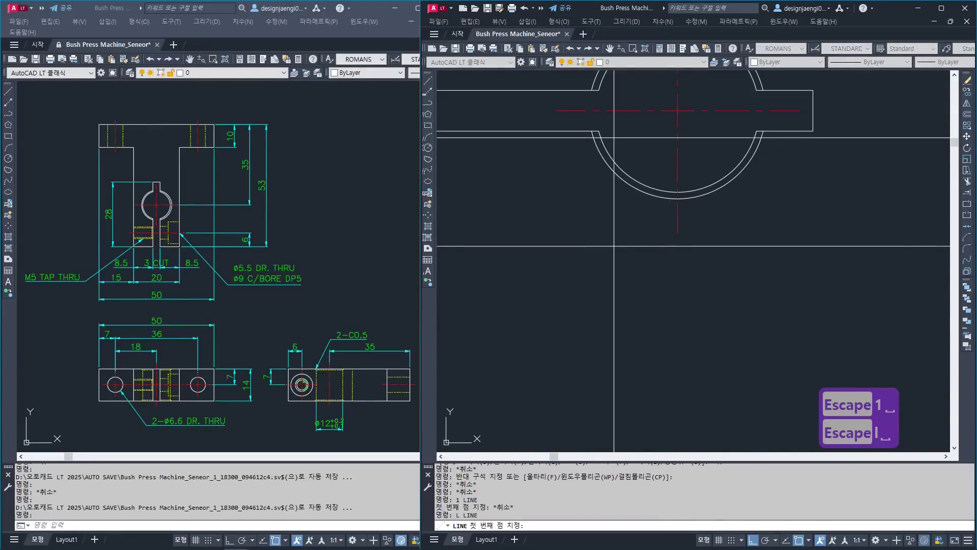
scroll(636, 135, "down", 4)
left_click(635, 134)
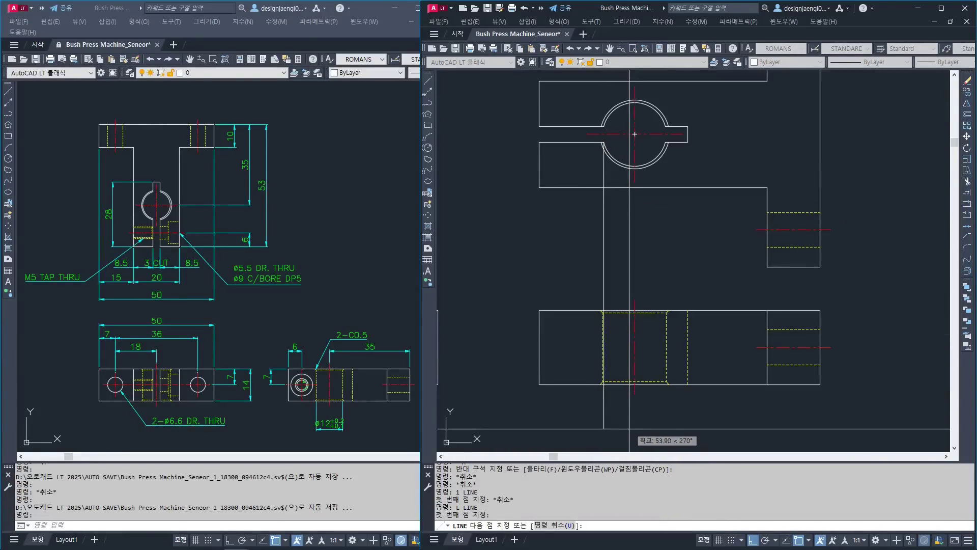
scroll(662, 135, "up", 4)
key("Escape")
- Draw a vertical construction line from the rotated view's right slot and inner circle corner down through the side view
key("space")
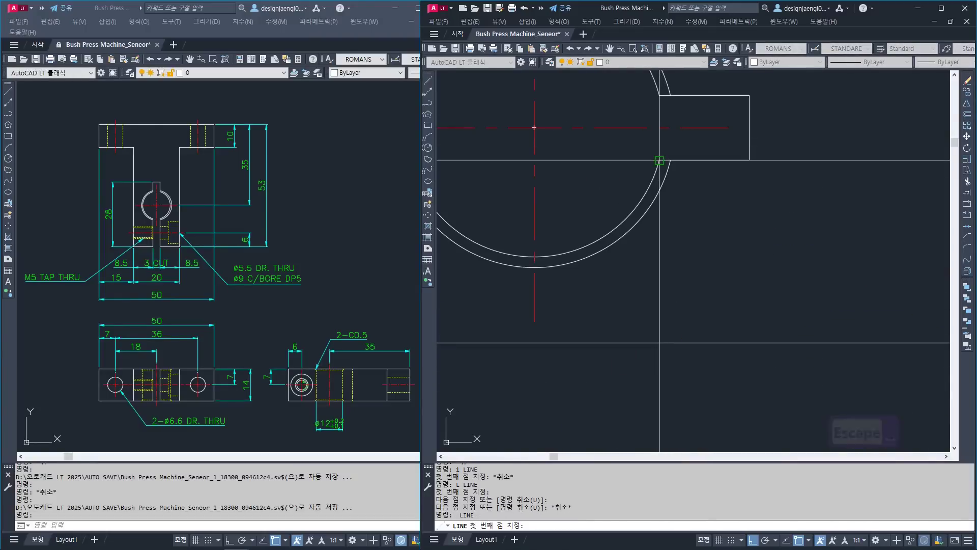
left_click(660, 160)
scroll(661, 163, "down", 4)
middle_click_drag(664, 351, 669, 289)
left_click(691, 402)
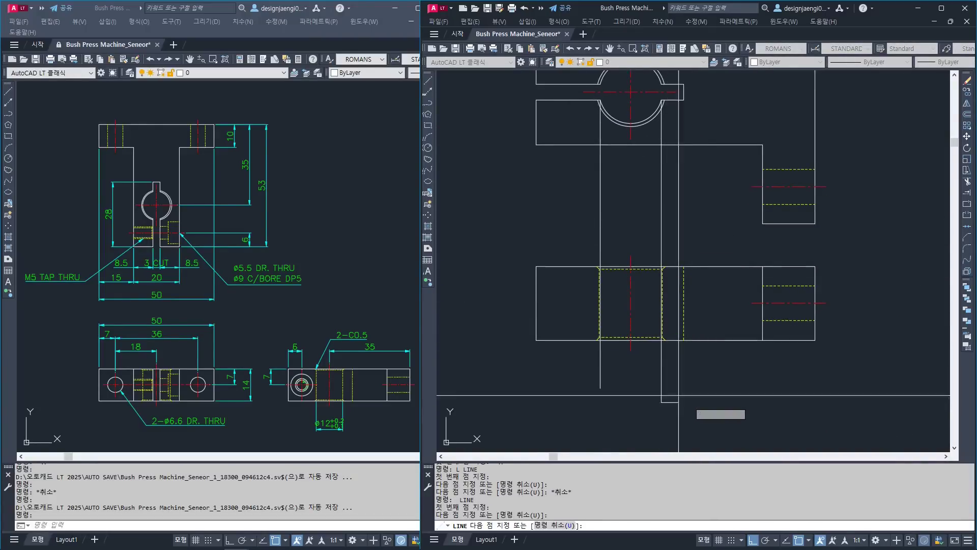
key("Escape")
- Stretch the side view's left bore hidden line and its chamfers onto the left construction line
scroll(612, 342, "up", 4)
key("Escape")
type("s")
key("space")
left_click(617, 118)
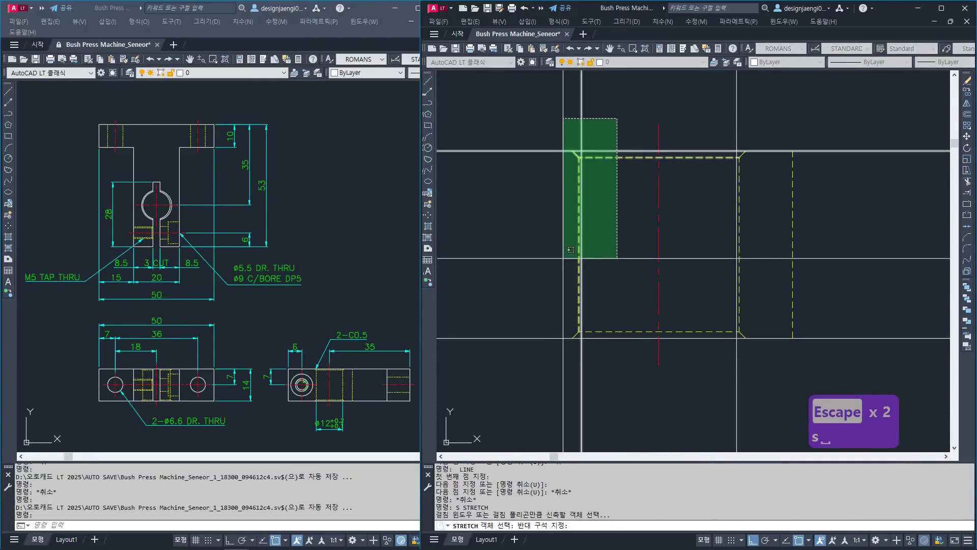
left_click(557, 389)
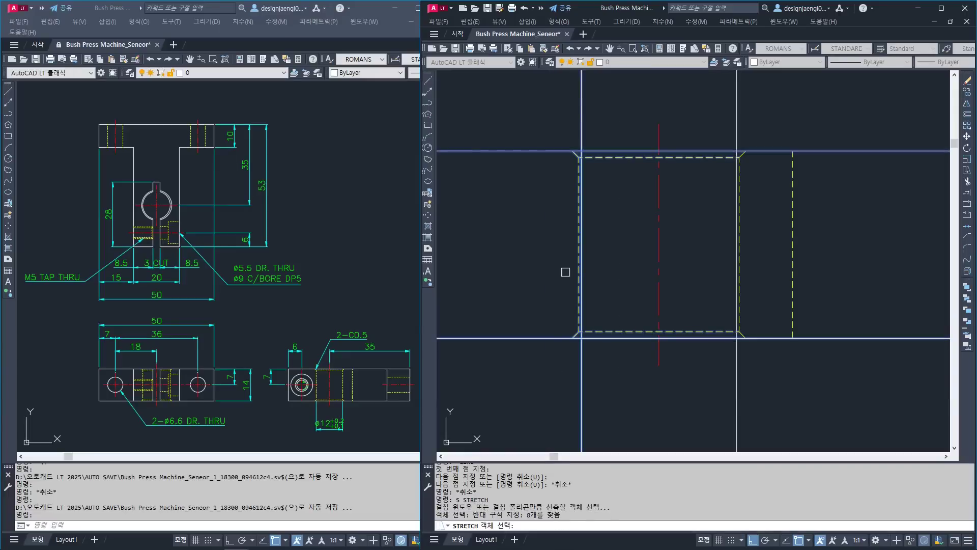
key("space")
scroll(562, 270, "up", 2)
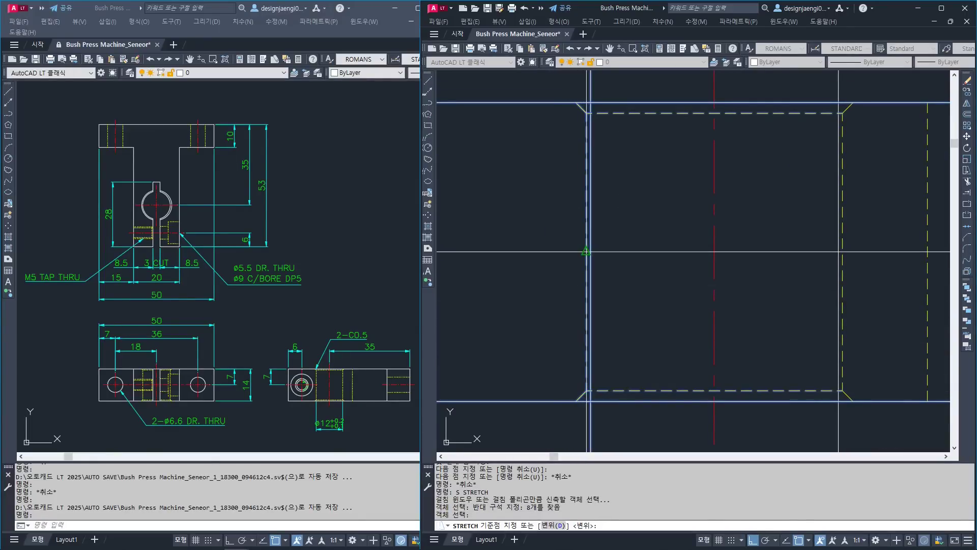
left_click(586, 251)
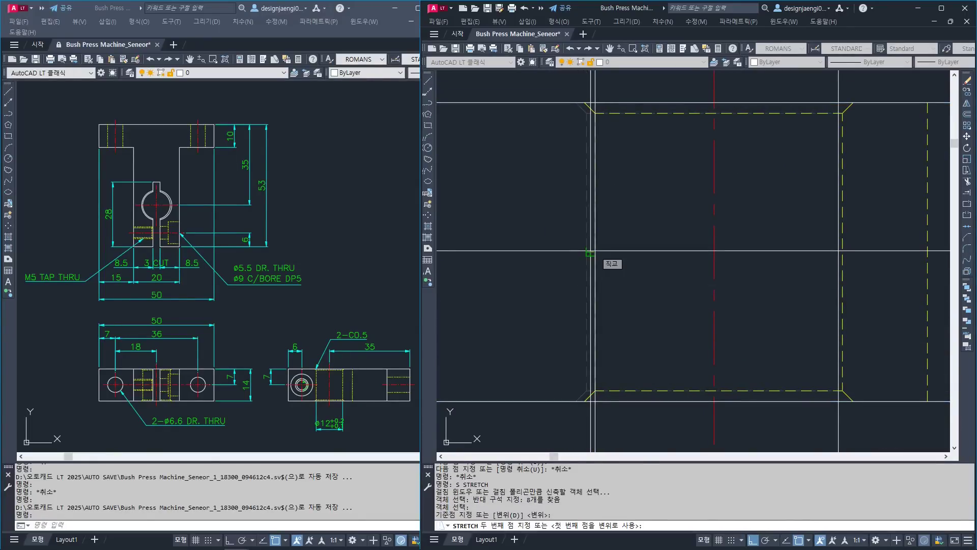
key("Escape")
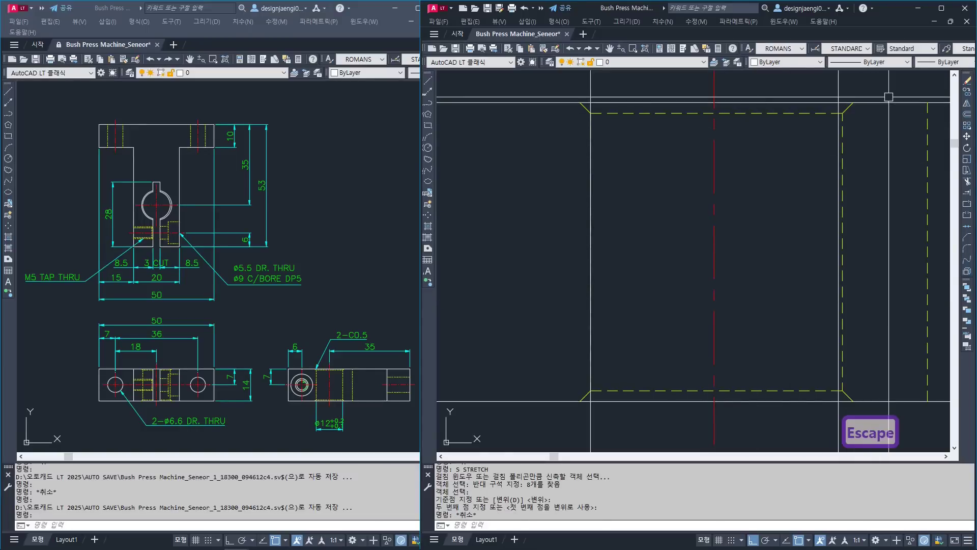
- Stretch the side view's right bore hidden line and its chamfers onto the right construction line
type("s")
key("space")
left_click(883, 88)
left_click(818, 438)
key("space")
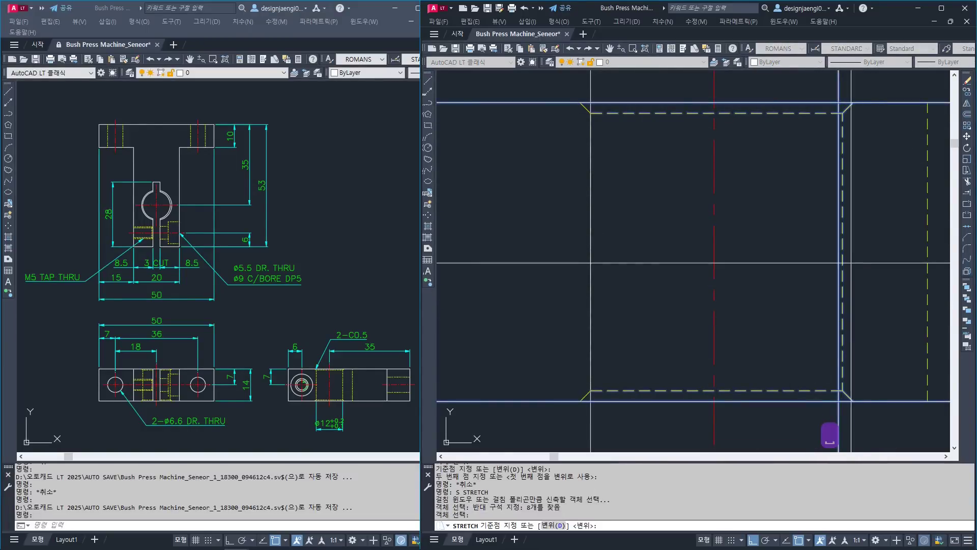
left_click(842, 262)
left_click(838, 257)
scroll(709, 292, "down", 3)
- Measure the width between the side view's bore hidden lines with a temporary linear dimension
key("Escape")
key("Escape")
type("aa")
key("space")
left_click(662, 306)
left_click(759, 305)
scroll(561, 244, "down", 2)
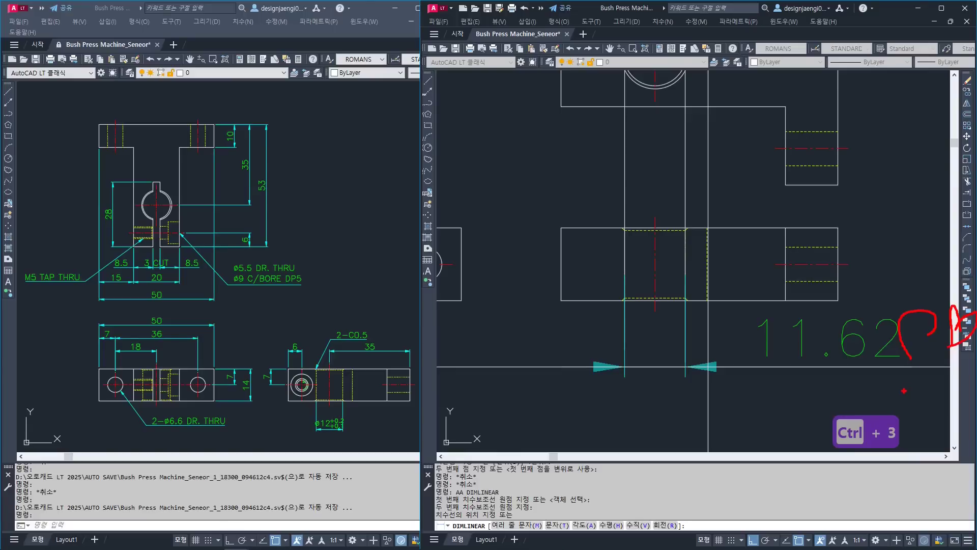
key("Escape")
key("Escape")
- Erase the two vertical construction lines running from the rotated view's bore through the side view
type("e")
left_click(702, 176)
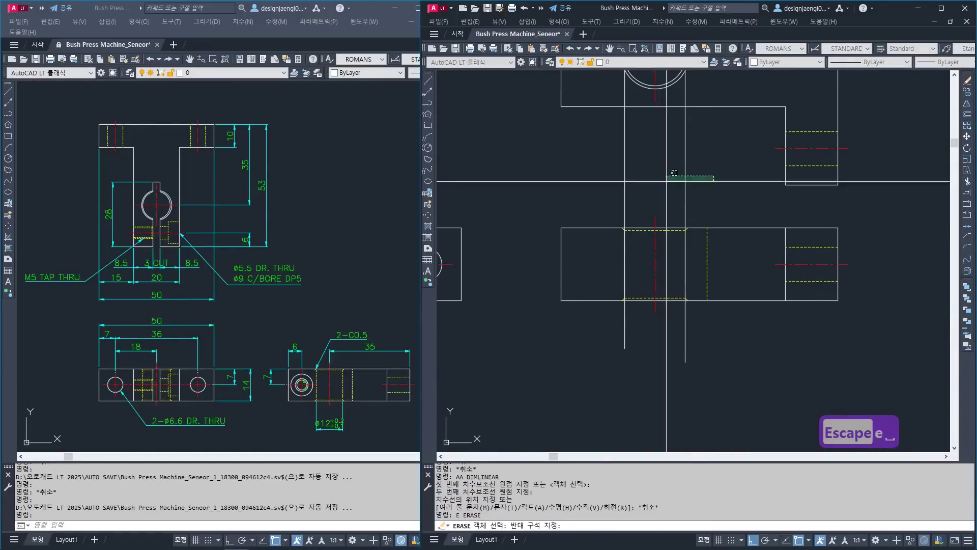
left_click(606, 196)
key("space")
middle_click_drag(605, 196, 599, 271)
middle_click_drag(639, 188, 640, 217)
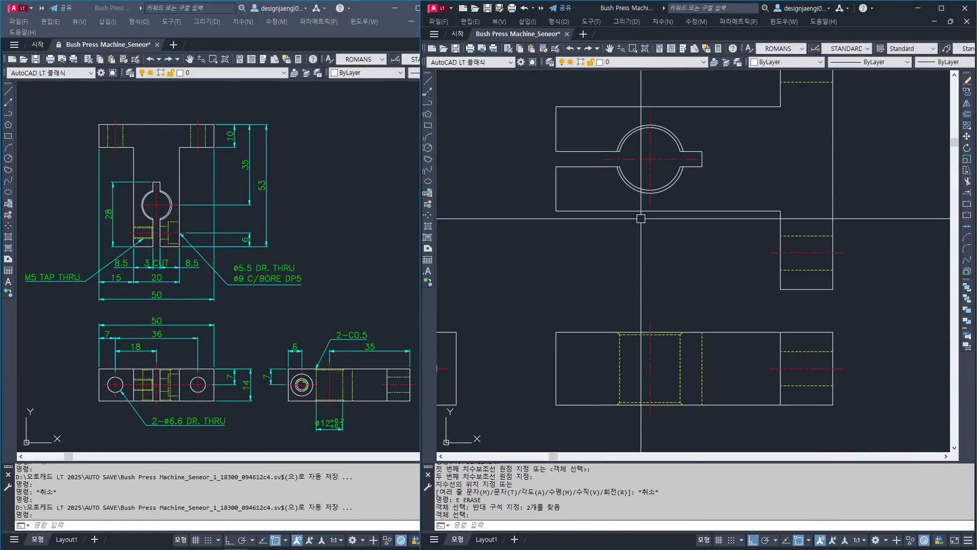
- Draw a vertical construction line from the left corner of the slot and outer chamfer circle down through the side view
scroll(606, 158, "up", 5)
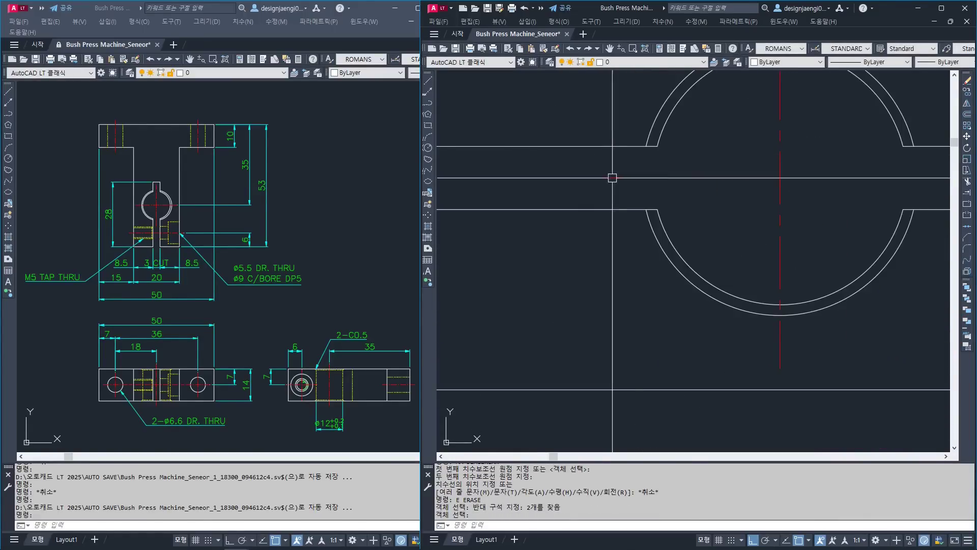
key("Escape")
type("1")
key("space")
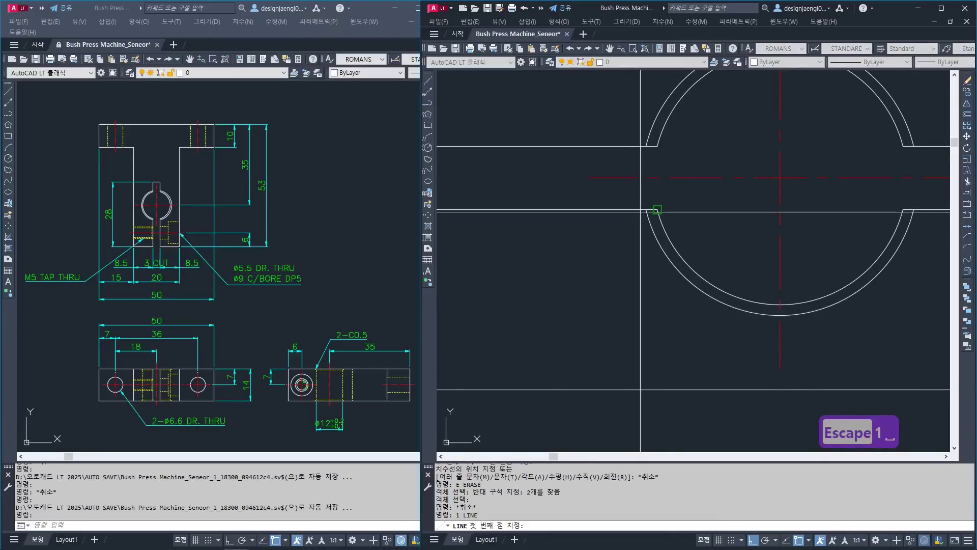
key("Escape")
type("1")
key("space")
left_click(646, 209)
scroll(780, 178, "down", 6)
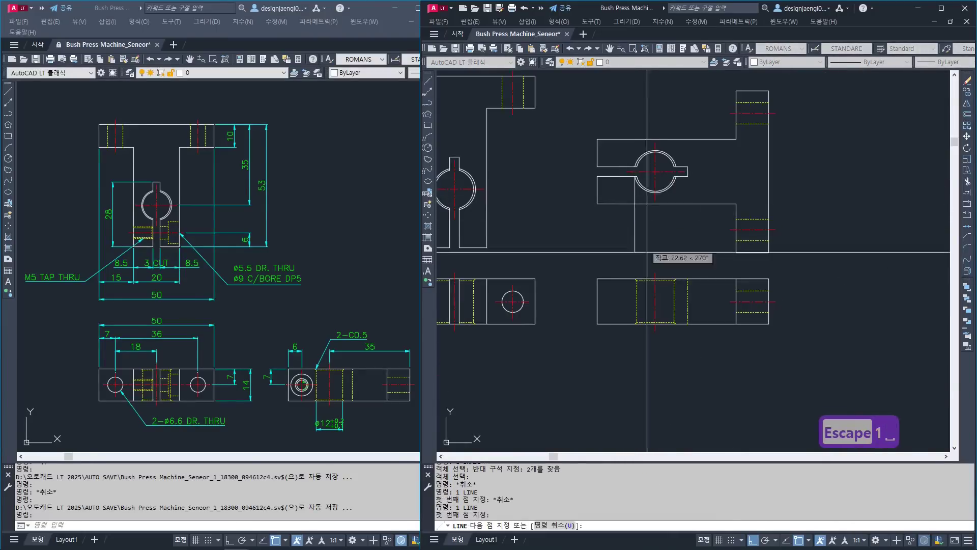
key("Escape")
- Draw a vertical construction line from the right corner of the slot and outer chamfer circle down through the side view
scroll(676, 183, "up", 5)
type("1")
key("space")
left_click(676, 183)
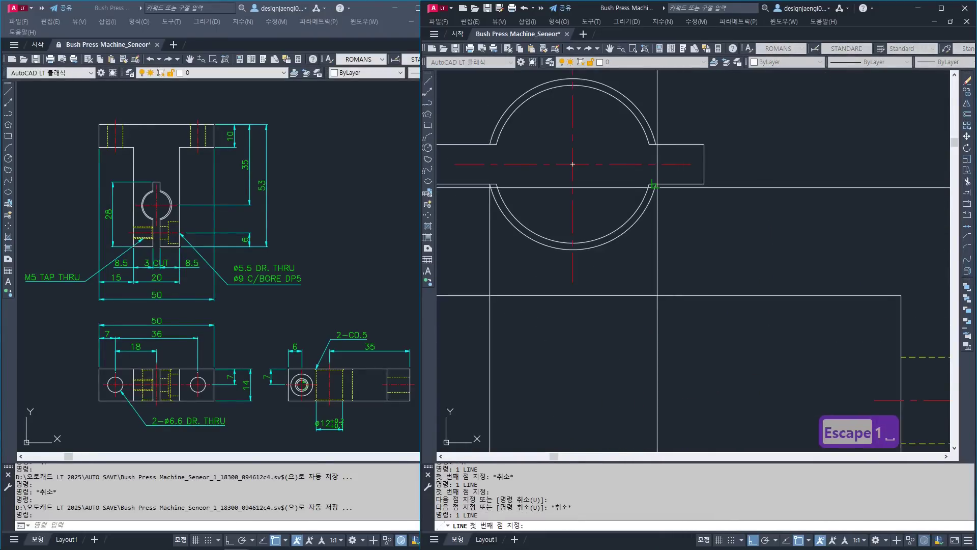
scroll(656, 265, "down", 4)
key("Escape")
scroll(621, 234, "up", 8)
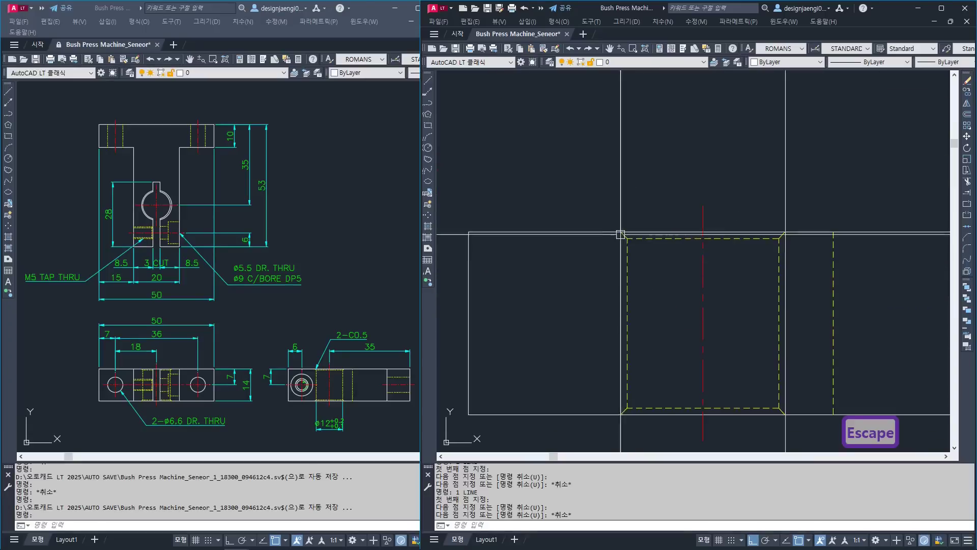
left_click(602, 298)
key("Escape")
left_click(666, 264)
left_click(634, 298)
left_click(679, 277)
left_click(633, 301)
key("Escape")
key("Escape")
left_click(665, 269)
left_click(627, 289)
- Stretch the upper-left outer corner of the side view's bore chamfer onto the left vertical construction line
scroll(598, 246, "down", 4)
key("Escape")
type("s")
key("space")
left_click(615, 227)
left_click(562, 288)
key("space")
scroll(600, 247, "up", 4)
left_click(584, 244)
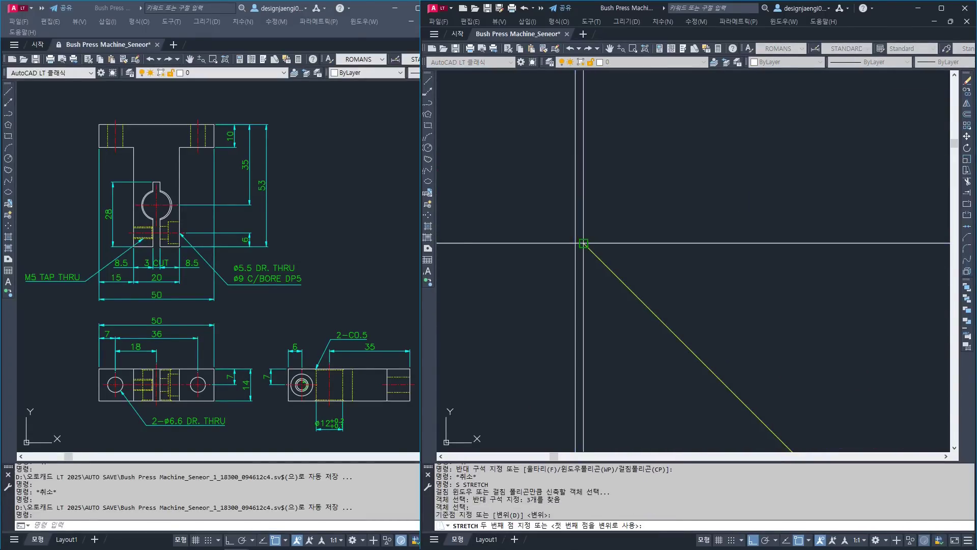
left_click(575, 243)
key("Escape")
scroll(569, 237, "down", 6)
key("Escape")
- Stretch the upper-right outer corner of the side view's bore chamfer onto the right vertical construction line
scroll(882, 234, "up", 5)
type("s")
key("space")
scroll(710, 216, "up", 2)
left_click(673, 222)
left_click(570, 327)
scroll(587, 280, "up", 5)
key("space")
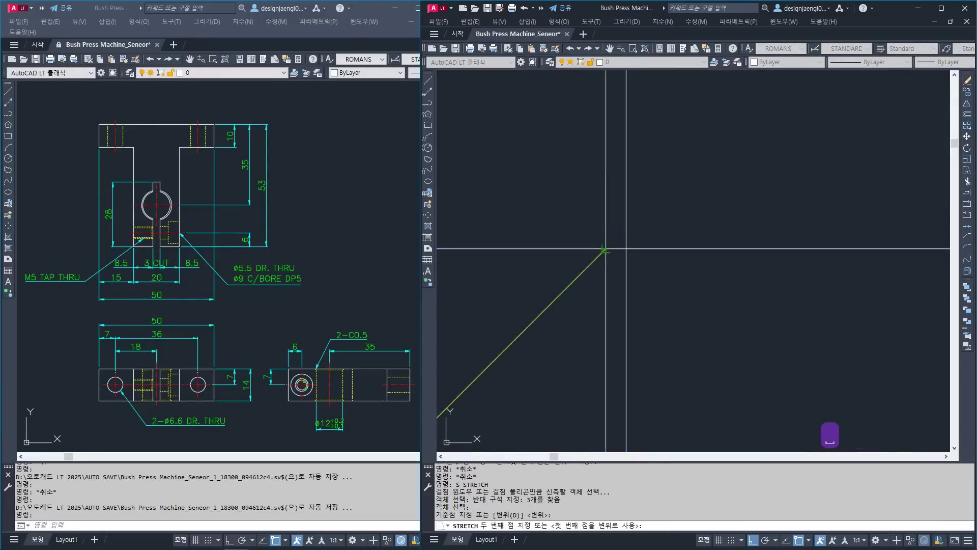
left_click(604, 257)
key("Escape")
scroll(729, 214, "down", 5)
scroll(730, 214, "down", 4)
key("Escape")
- Stretch the lower-left outer corner of the side view's bore chamfer onto the left vertical construction line
scroll(685, 259, "up", 7)
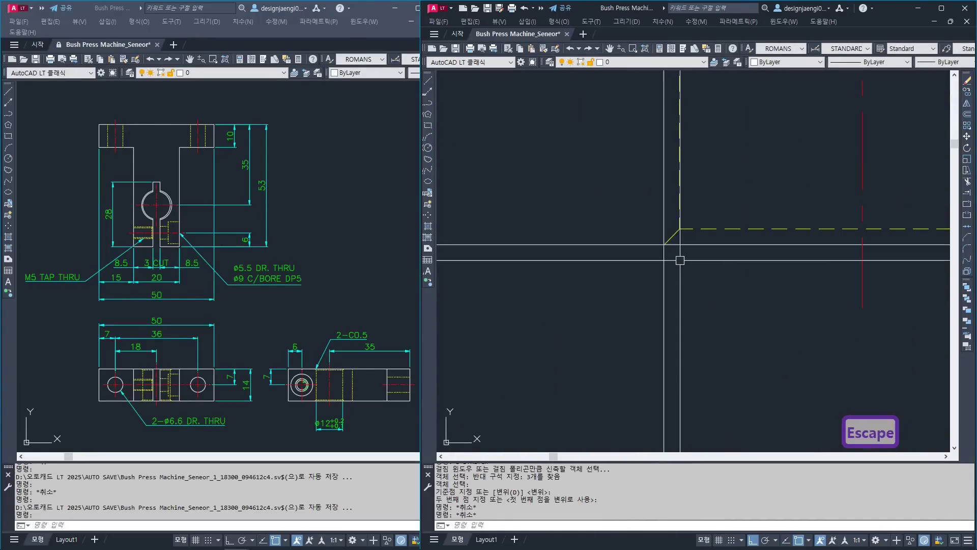
type("s")
key("space")
left_click(680, 224)
left_click(634, 254)
scroll(650, 241, "up", 7)
key("space")
left_click(673, 204)
key("Escape")
scroll(632, 246, "down", 5)
key("Escape")
- Stretch the lower-right outer corner of the side view's bore chamfer onto the right vertical construction line
middle_click_drag(942, 259, 655, 279)
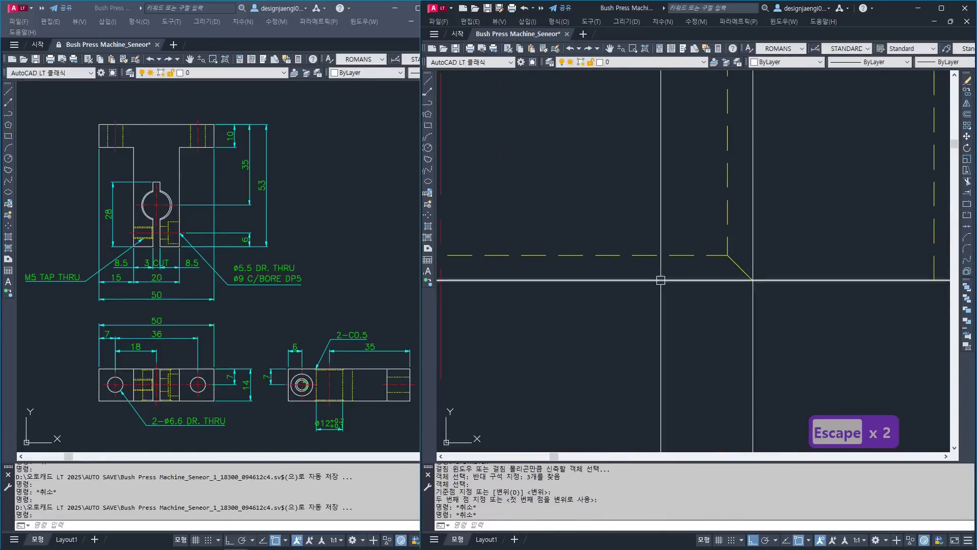
scroll(673, 289, "up", 5)
key("Escape")
type("s")
left_click(684, 280)
left_click(671, 297)
key("space")
scroll(672, 293, "up", 6)
left_click(687, 253)
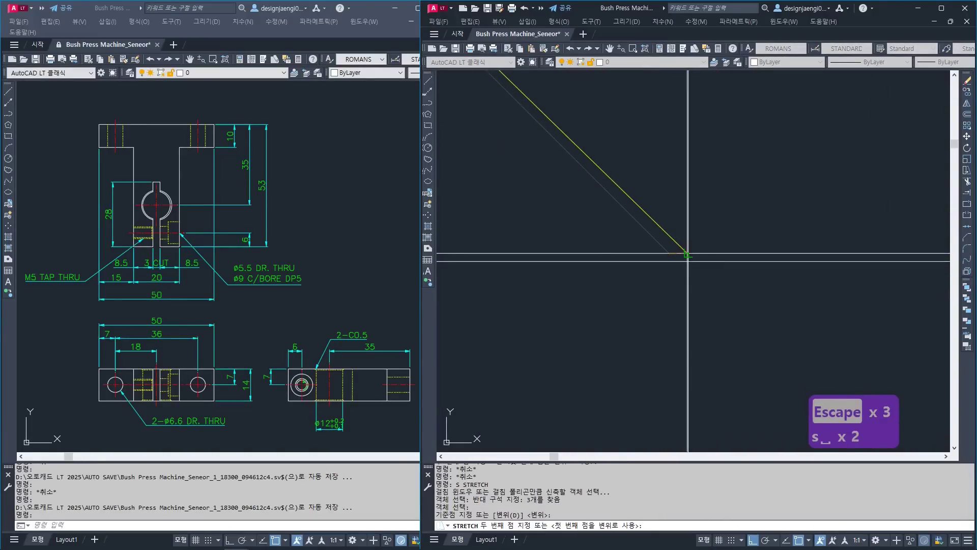
key("Escape")
scroll(713, 259, "down", 5)
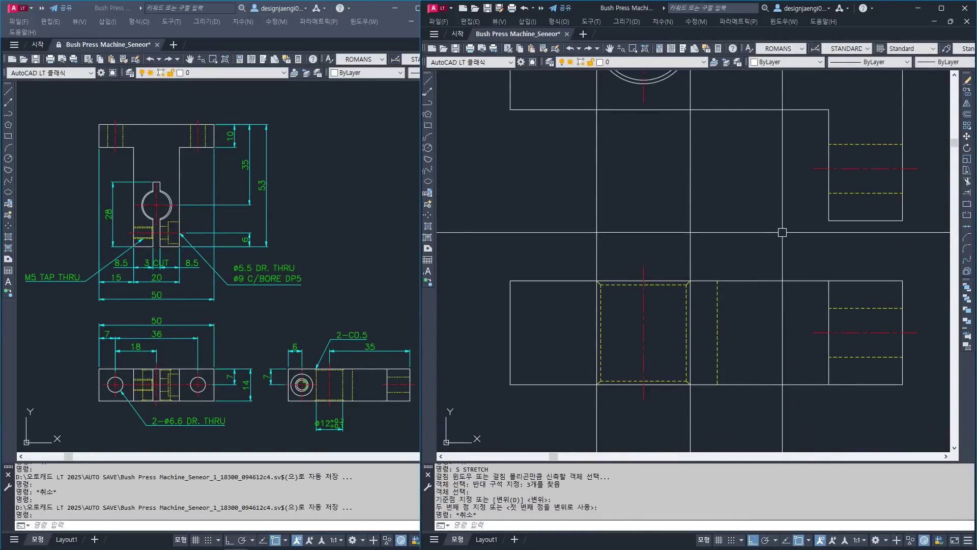
- Erase the two vertical construction lines running from the rotated view's slot and chamfer corners through the side view
scroll(768, 255, "down", 3)
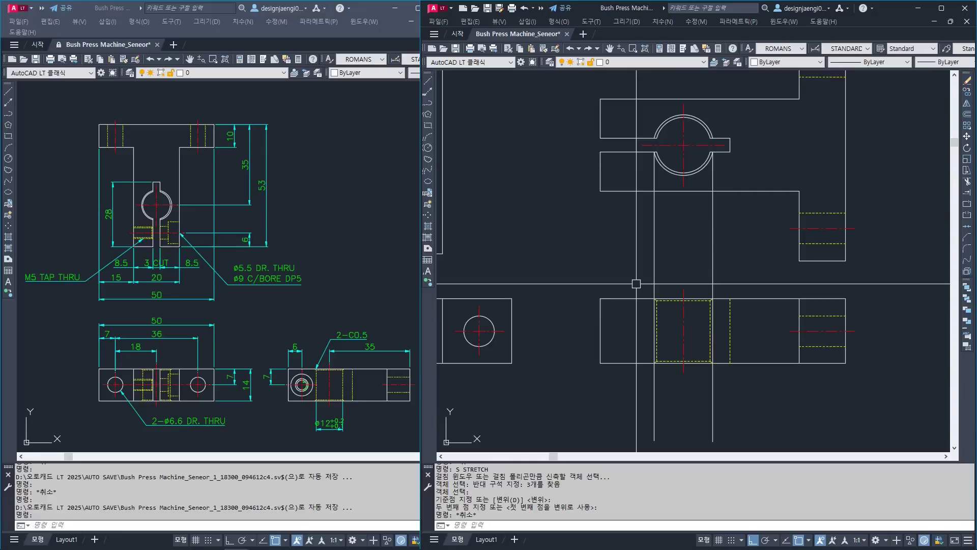
left_click(731, 234)
left_click(618, 246)
key("Delete")
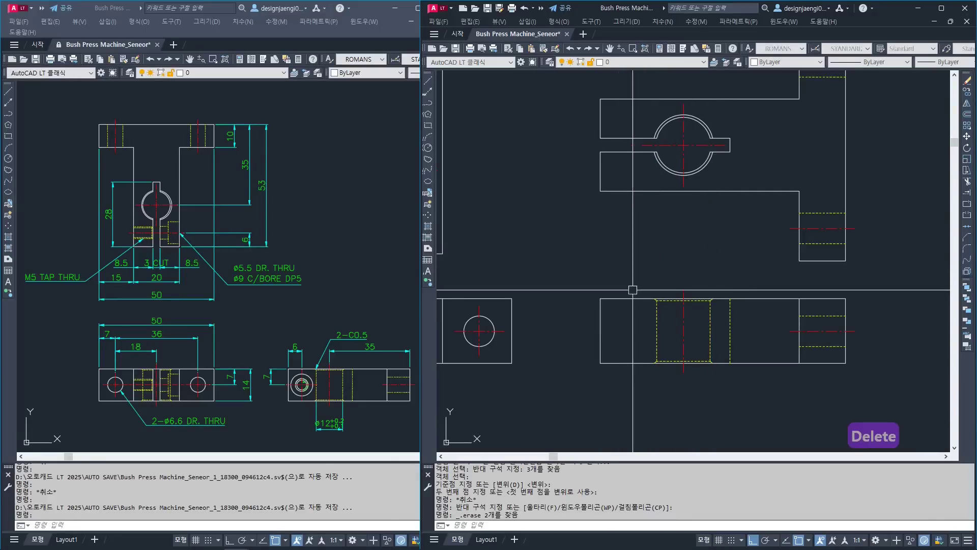
scroll(689, 346, "down", 4)
scroll(689, 346, "up", 2)
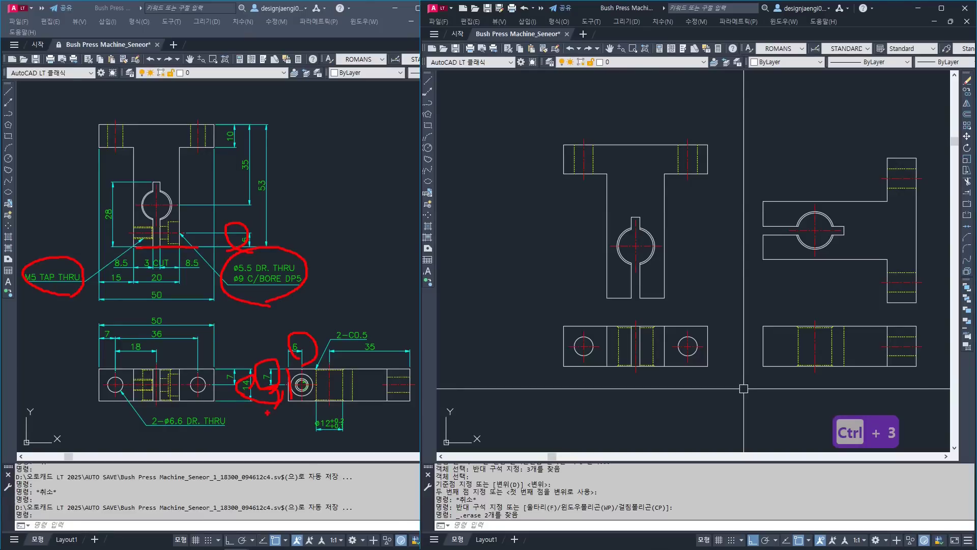
key("Escape")
left_click(741, 262)
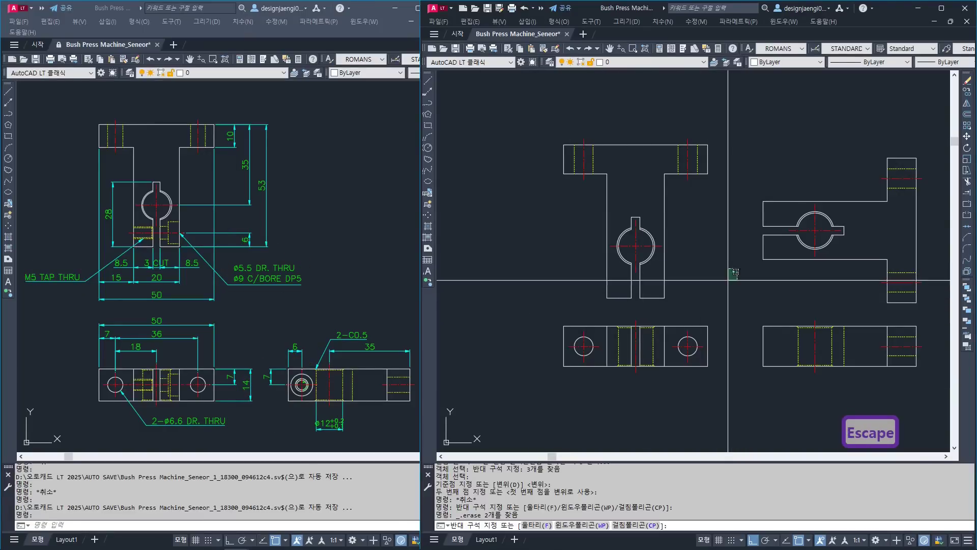
key("Escape")
left_click(373, 301)
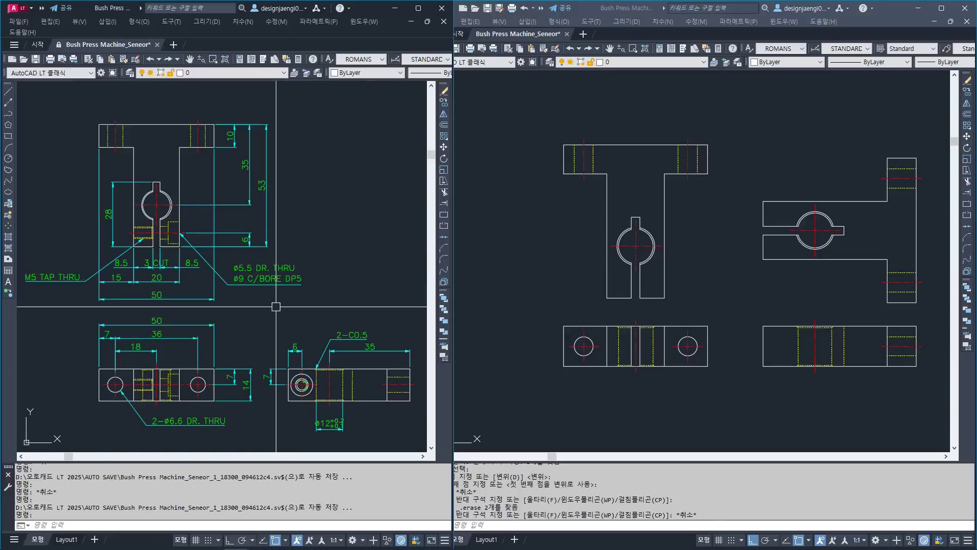
left_click(661, 298)
- Examine the M5 column of the hole symbol library for the tap and counterbore symbols
scroll(618, 300, "down", 10)
mouse_move(684, 262)
middle_mouse_down()
mouse_move(604, 314)
mouse_move(495, 265)
middle_mouse_up()
middle_click_drag(646, 290, 499, 248)
middle_click_drag(658, 264, 475, 247)
scroll(684, 227, "up", 4)
middle_click_drag(655, 272, 655, 214)
scroll(675, 163, "up", 3)
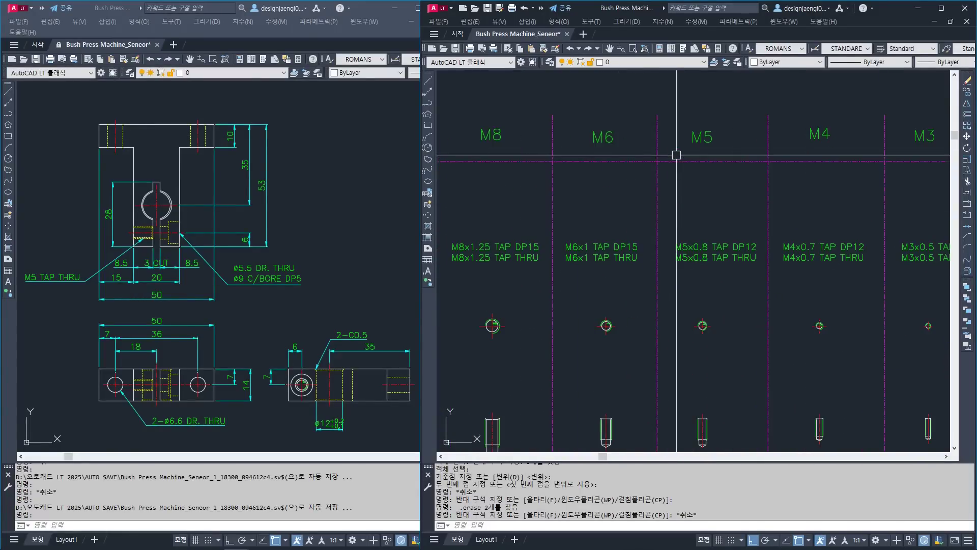
scroll(676, 154, "down", 3)
scroll(689, 261, "up", 3)
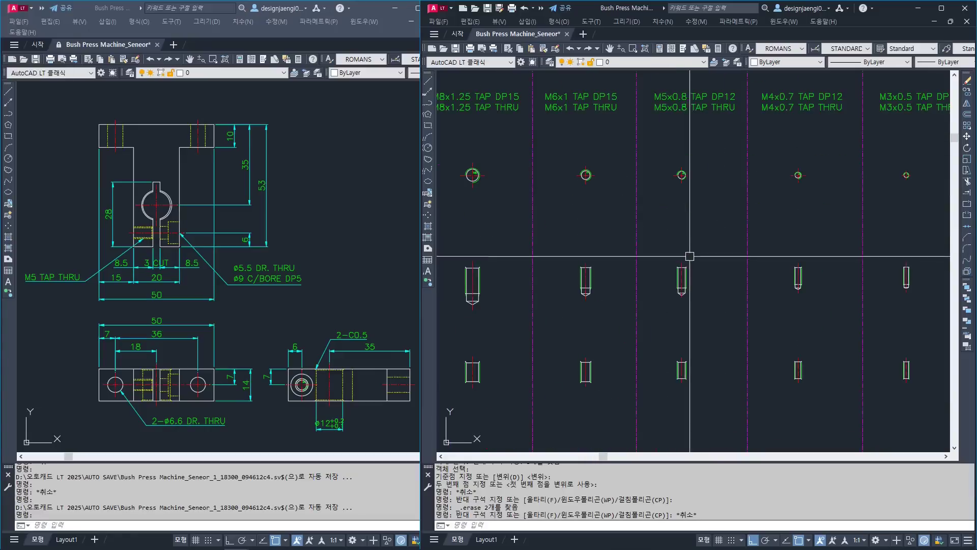
left_click(707, 156)
left_click(660, 320)
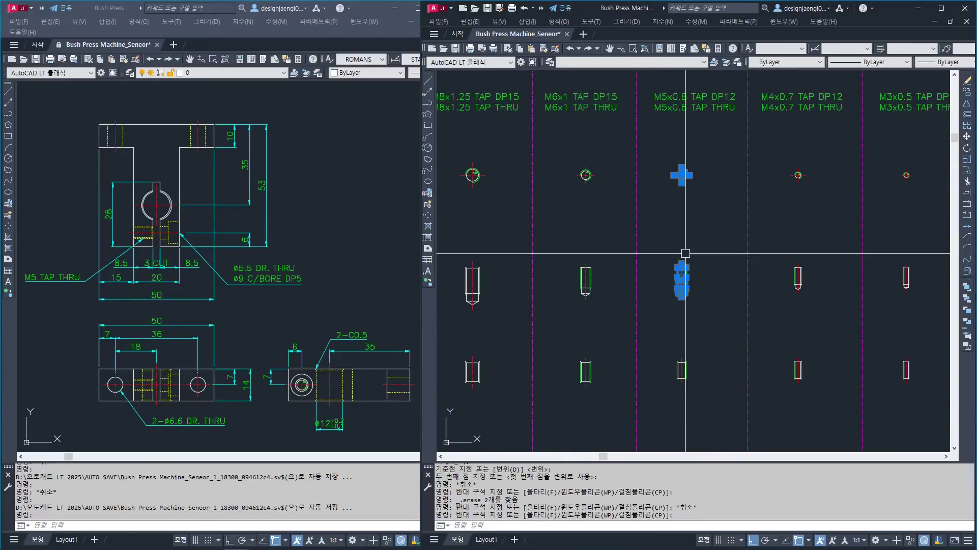
key("Escape")
scroll(697, 357, "down", 2)
middle_click_drag(697, 427, 697, 184)
scroll(701, 295, "up", 2)
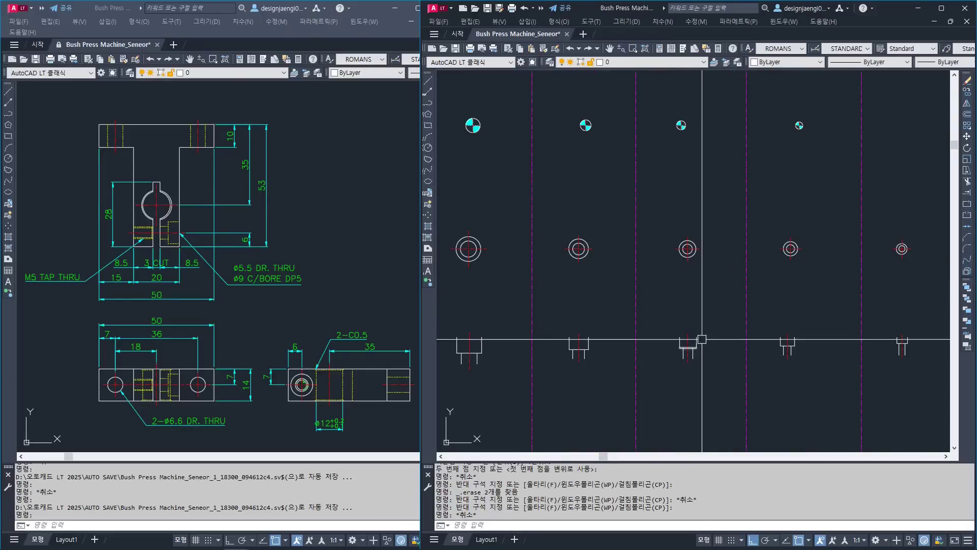
- Copy the M5 counterbore and M5 tap symbols, both circular and section views, from the hole library to beside the part views
type("o")
key("Return")
left_click(720, 214)
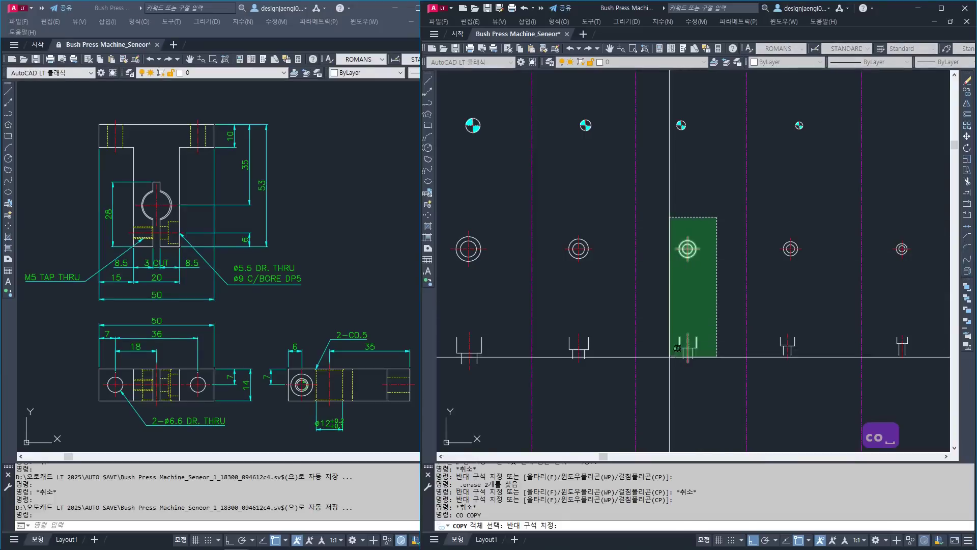
left_click(670, 349)
scroll(670, 349, "down", 3)
scroll(654, 261, "up", 3)
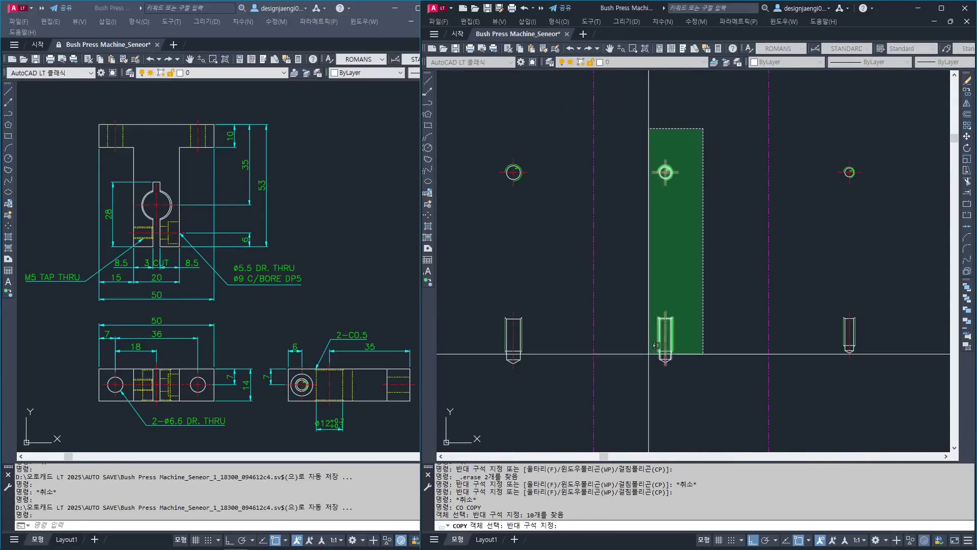
left_click(659, 332)
middle_click_drag(662, 195, 645, 296)
key("Return")
left_click(584, 184)
scroll(601, 251, "down", 4)
middle_click_drag(602, 252, 747, 260)
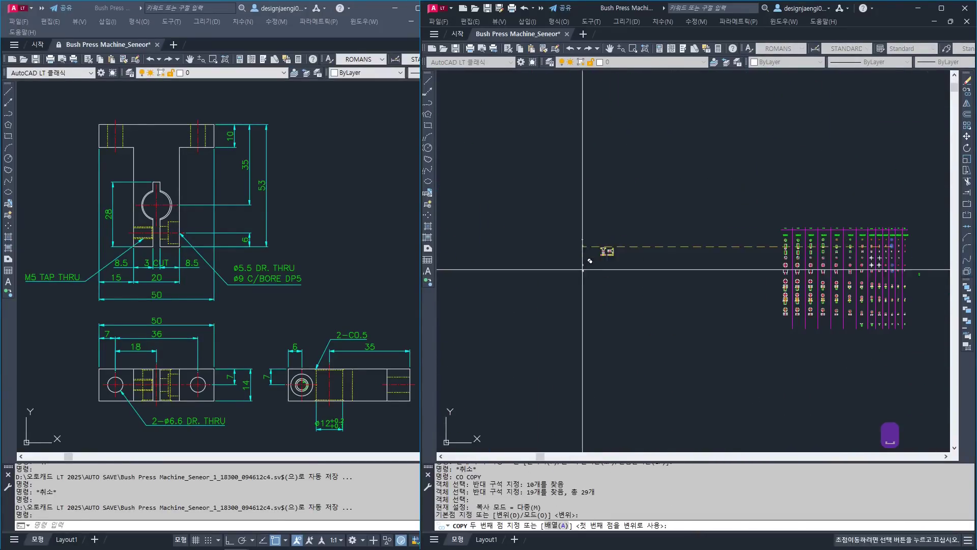
scroll(656, 261, "up", 4)
middle_click_drag(557, 207, 690, 240)
key("Escape")
- Move the copied M5 tap's circular and section symbols straight down, closer to the part views
type("m")
key("space")
scroll(714, 164, "up", 2)
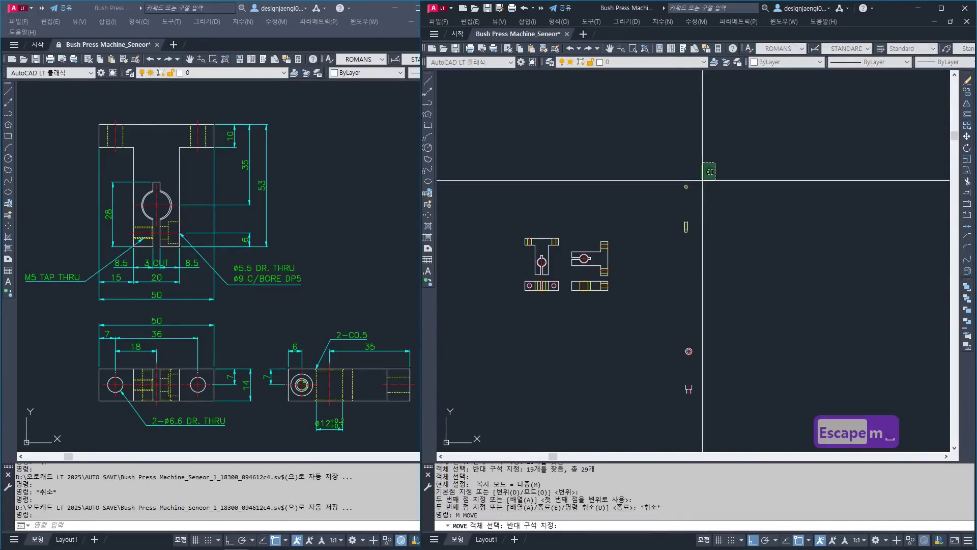
left_click(676, 239)
key("space")
left_click(725, 234)
left_click(728, 306)
key("Escape")
- Move the copied M5 counterbore's circular and section symbols straight up, close below the tap symbols
key("space")
left_click_drag(719, 329, 676, 404)
key("space")
left_click(728, 383)
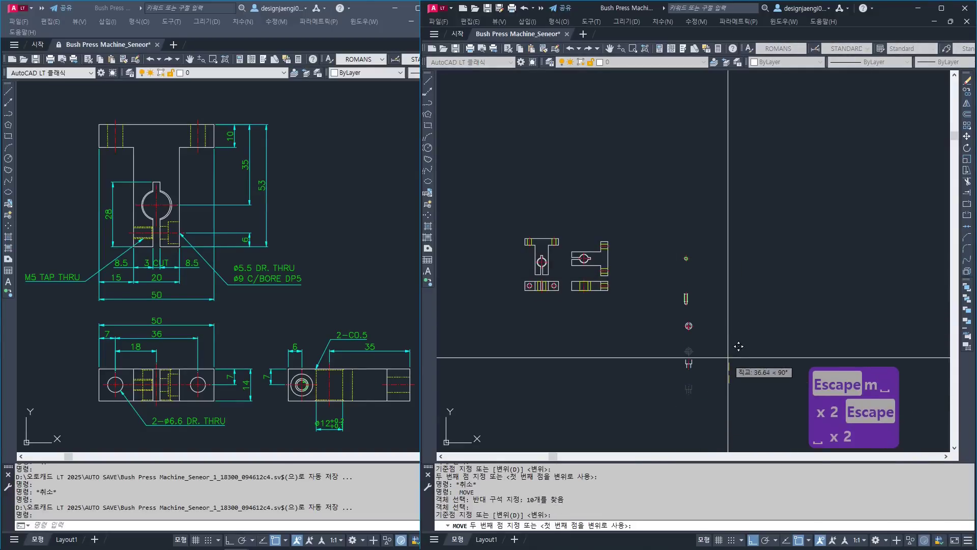
key("Escape")
scroll(563, 244, "up", 4)
scroll(576, 188, "up", 2)
middle_click_drag(583, 195, 606, 236)
scroll(606, 236, "down", 3)
middle_click_drag(733, 279, 578, 253)
scroll(637, 180, "up", 2)
key("Escape")
key("Escape")
scroll(637, 188, "up", 2)
- Turn ortho off and move the M5 tap's circular symbol beside the counterbore's circular symbol
type("m")
key("space")
left_click_drag(631, 203, 544, 142)
key("space")
left_click(593, 209)
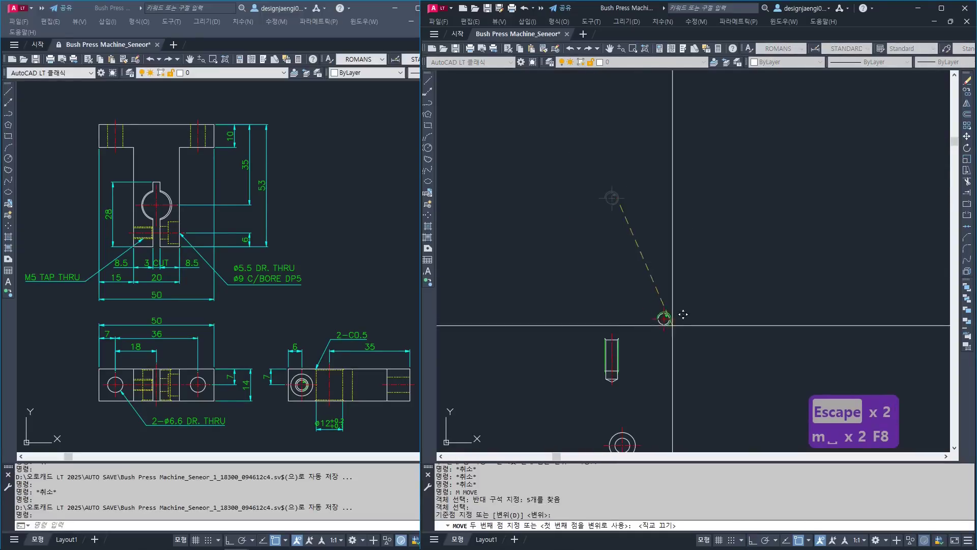
key("Escape")
key("Escape")
scroll(662, 264, "up", 3)
scroll(643, 266, "up", 3)
key("Escape")
key("Escape")
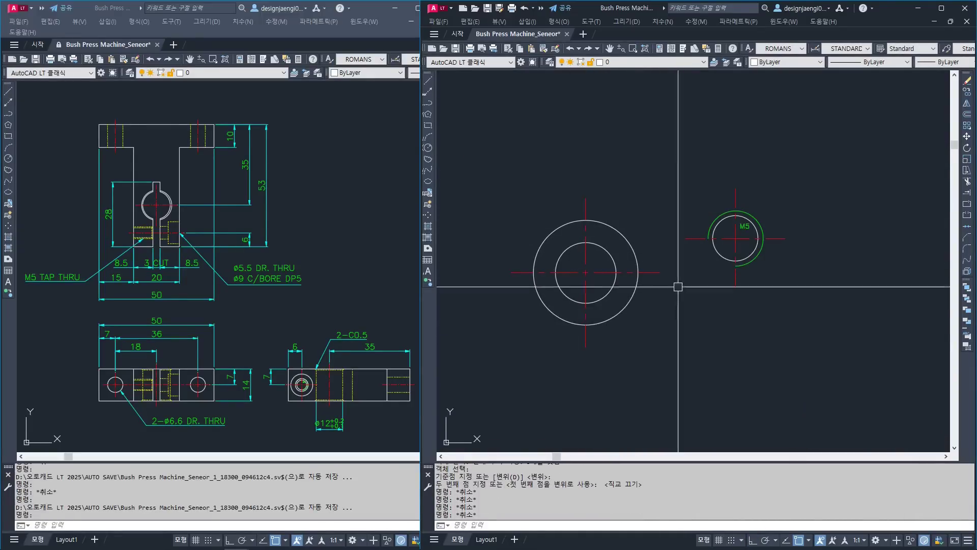
- Move the M5 tap's circle, thread arc and label, without its centre lines, onto the centre of the counterbore circles
key("Escape")
scroll(761, 223, "up", 4)
type("m")
key("space")
left_click(772, 183)
left_click(730, 227)
key("space")
left_click(697, 262)
scroll(768, 240, "down", 2)
middle_click_drag(624, 288, 824, 258)
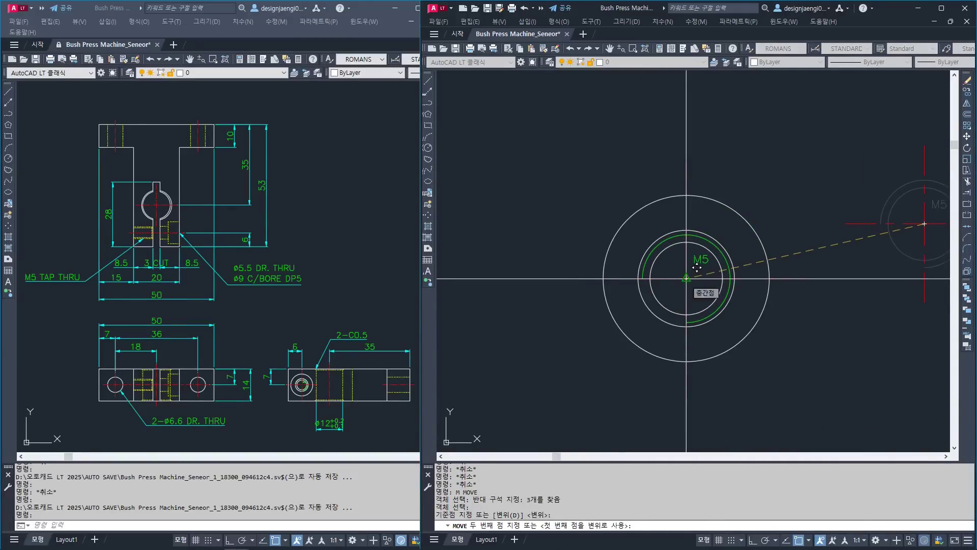
key("Escape")
- Erase the two leftover centre lines of the M5 tap symbol
scroll(554, 290, "down", 4)
type("e")
left_click(731, 224)
left_click(676, 280)
key("space")
key("Escape")
- Move the combined counterbore and M5 tap circular symbol by its centre onto the midpoint of the side view's left edge
key("Escape")
type("m")
left_click(554, 336)
left_click(656, 234)
key("space")
left_click(605, 285)
scroll(606, 285, "down", 5)
scroll(578, 257, "up", 3)
scroll(572, 234, "up", 2)
middle_click_drag(572, 234, 629, 287)
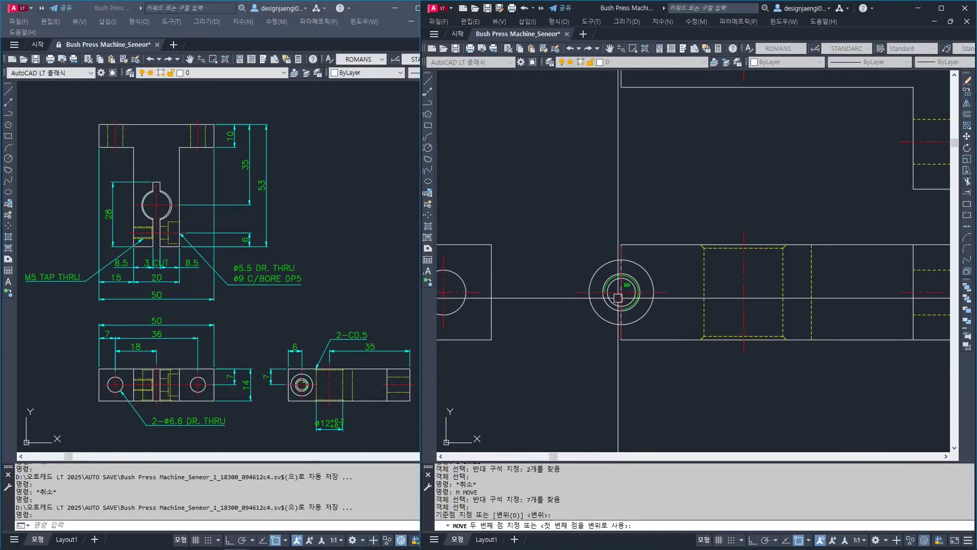
left_click(620, 292)
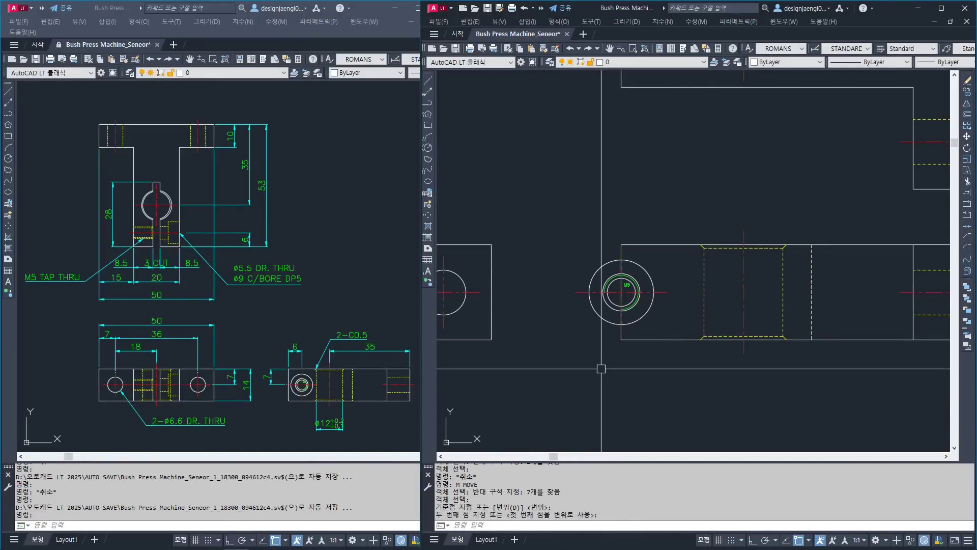
- Turn ortho on and move the combined counterbore and M5 tap circular symbol 6 mm to the right, inside the side view
key("space")
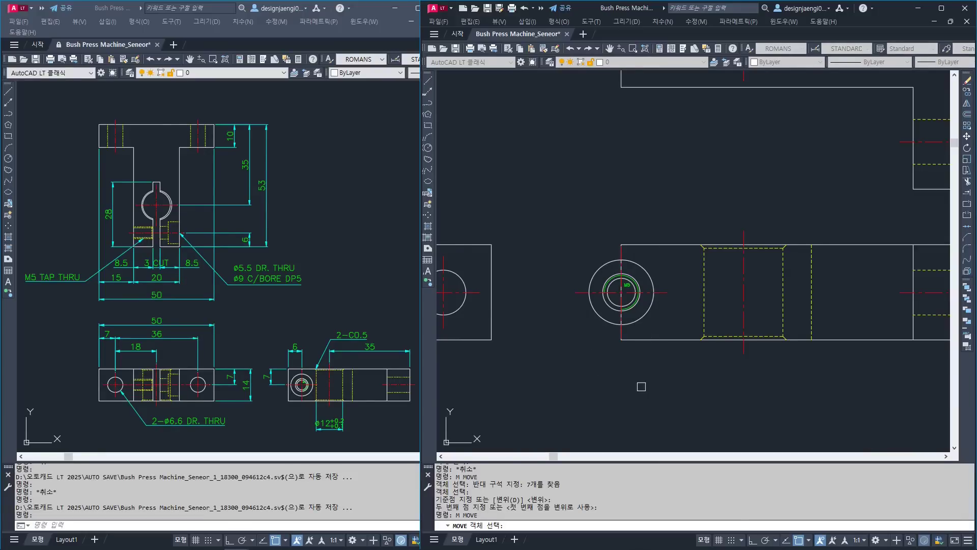
key("space")
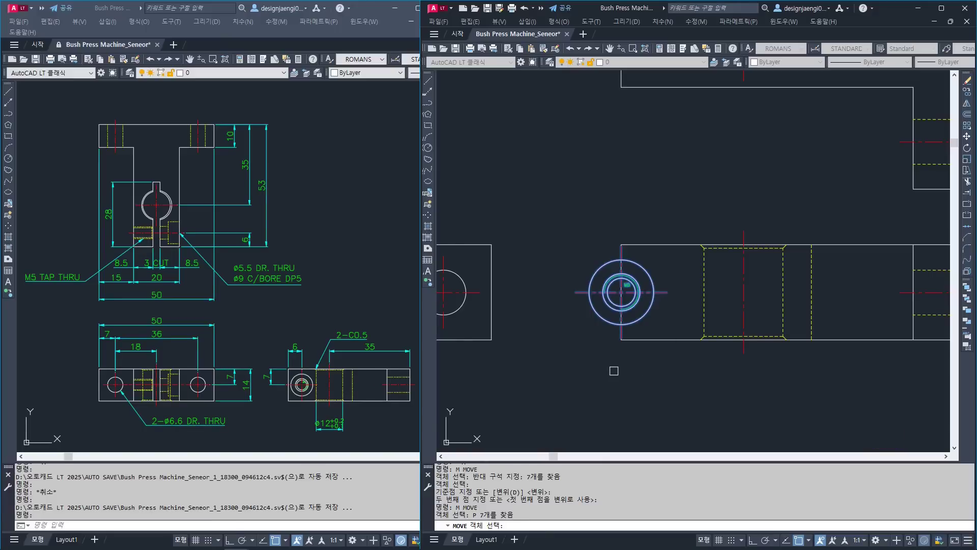
key("Return")
left_click(638, 397)
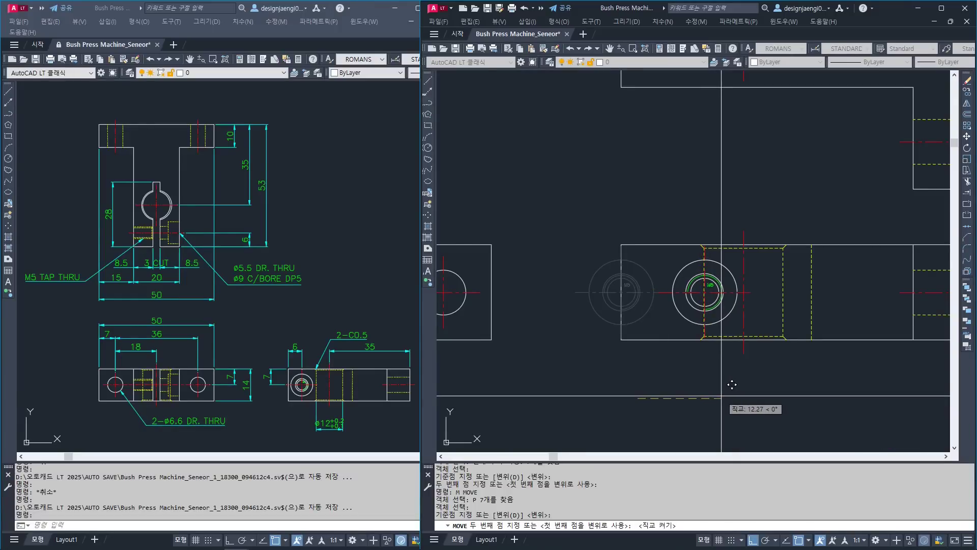
type("6")
key("Return")
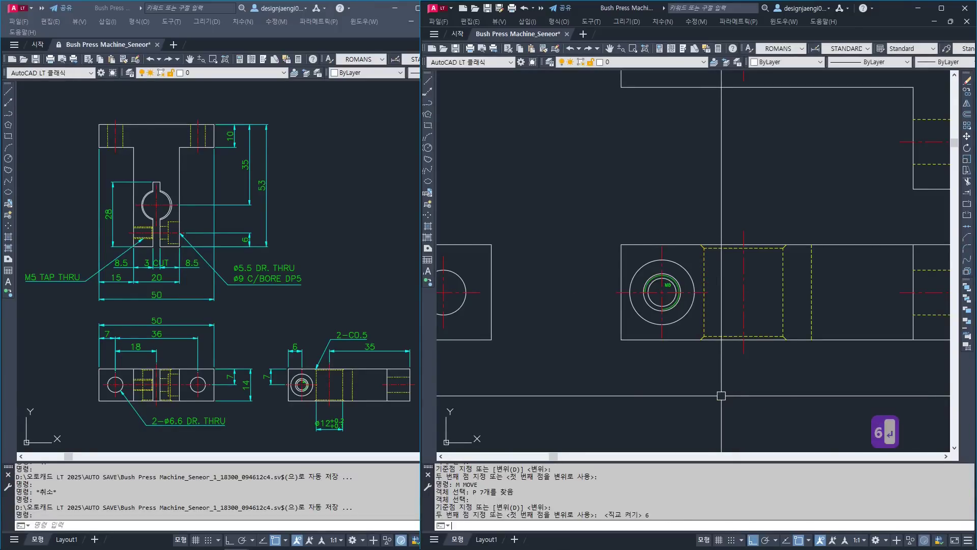
key("Escape")
- Check the symbol centre's distances from the side view's edges with temporary linear dimensions
type("aa")
key("space")
left_click(621, 245)
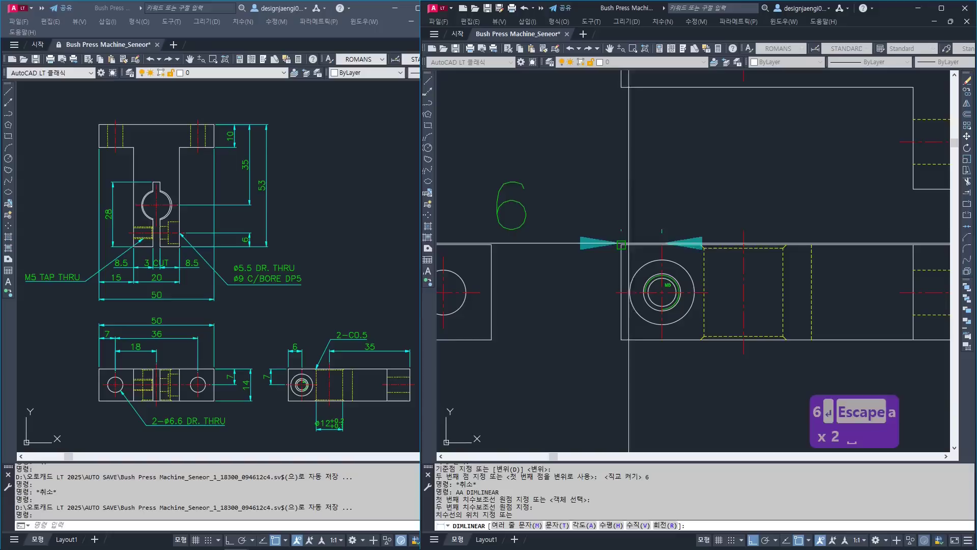
key("Escape")
key("Escape")
middle_click_drag(589, 291, 613, 288)
type("aa")
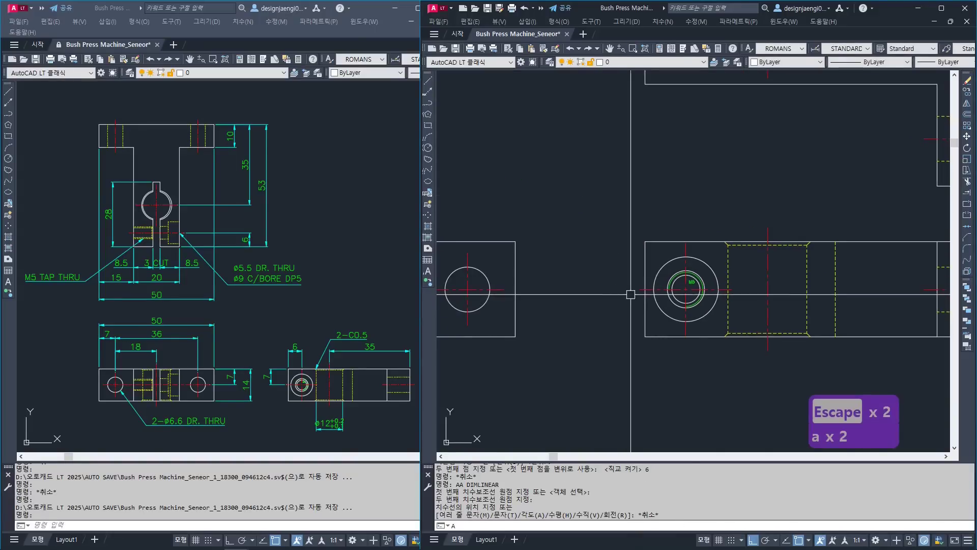
key("space")
left_click(640, 289)
left_click(645, 335)
scroll(602, 326, "down", 3)
key("Escape")
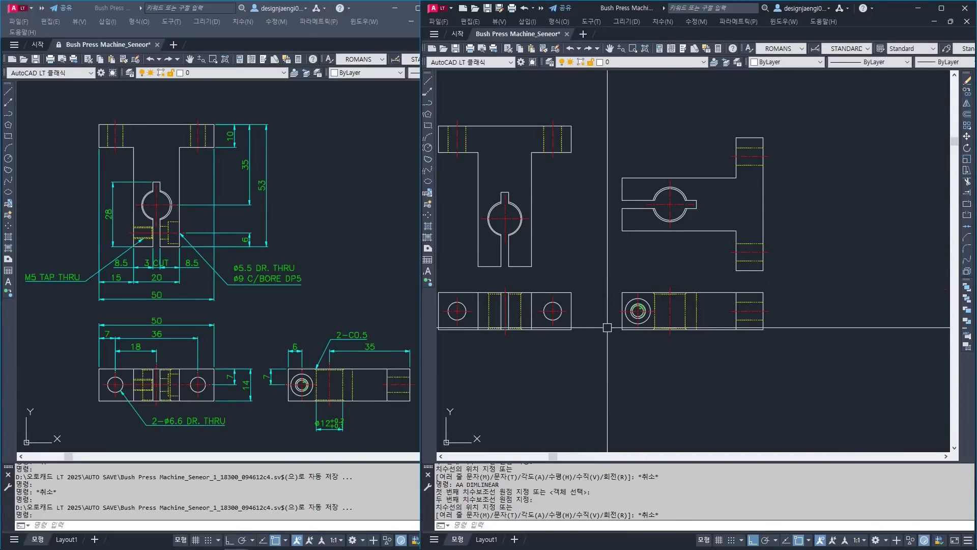
- Switch to the reference drawing and examine the M5 tap and counterbore details and callouts in its front view
left_click(175, 316)
scroll(250, 283, "up", 2)
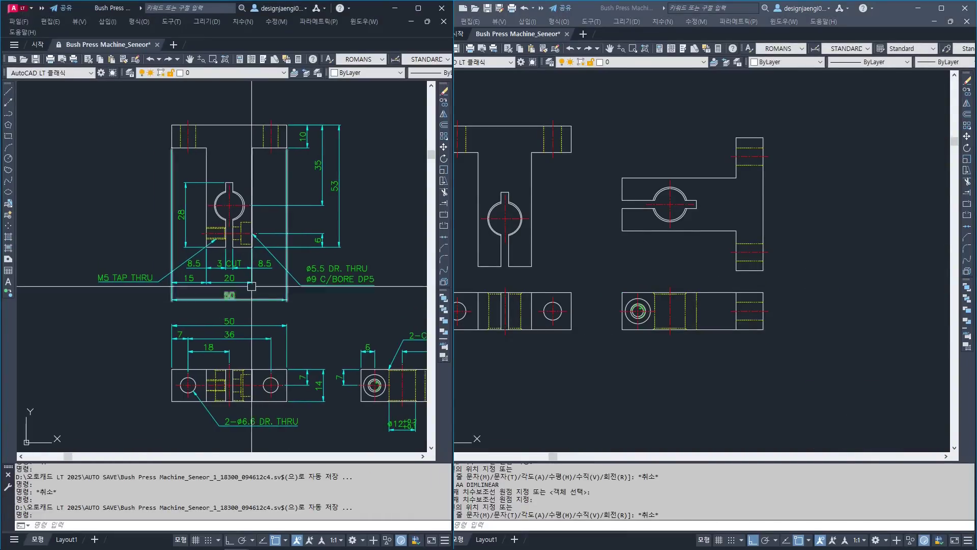
middle_click_drag(252, 297, 252, 315)
scroll(254, 320, "down", 2)
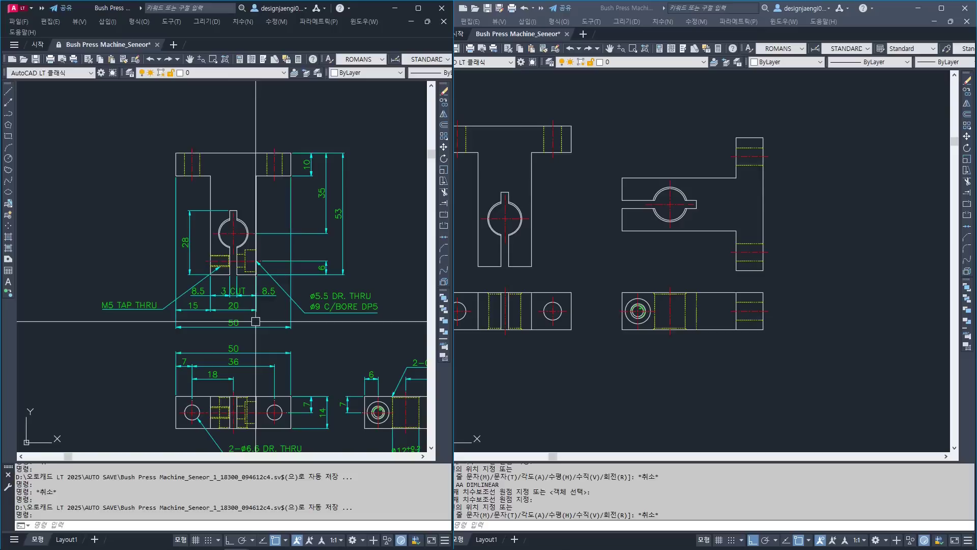
type("z")
key("Return")
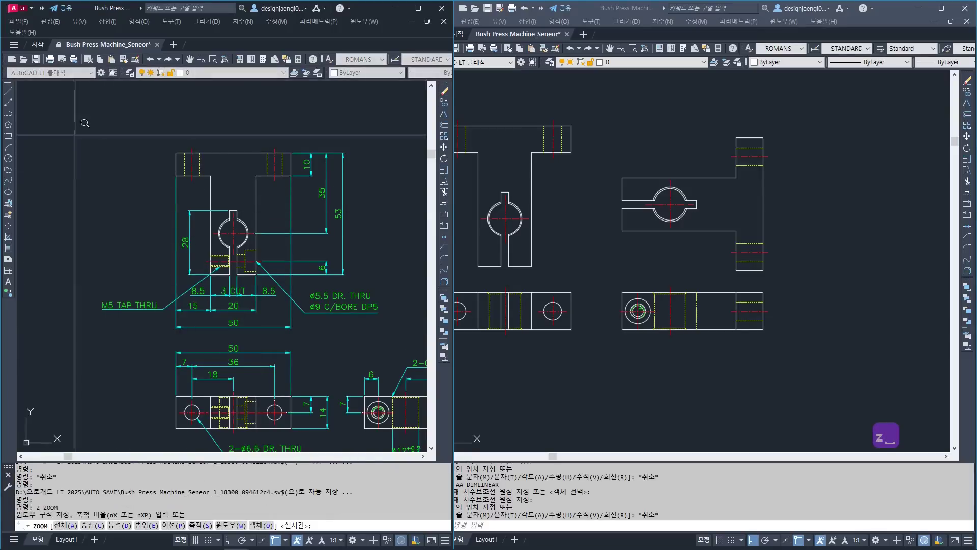
left_click(59, 121)
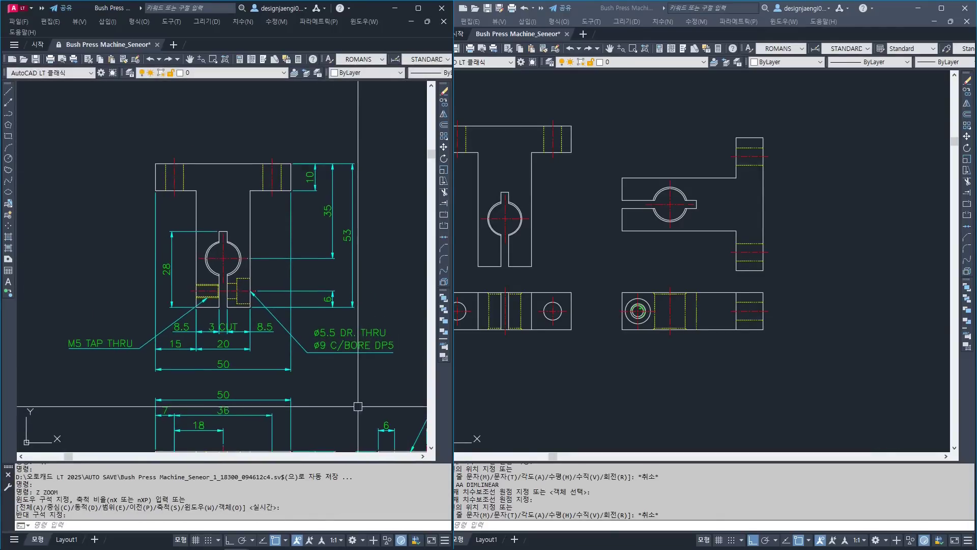
scroll(367, 165, "up", 1)
key("Escape")
left_click(651, 287)
left_click(329, 398)
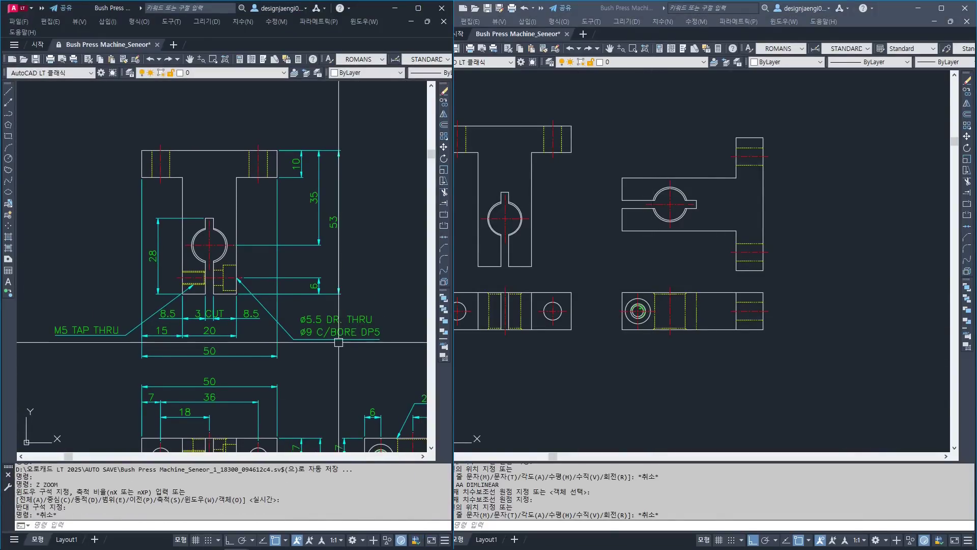
left_click(650, 320)
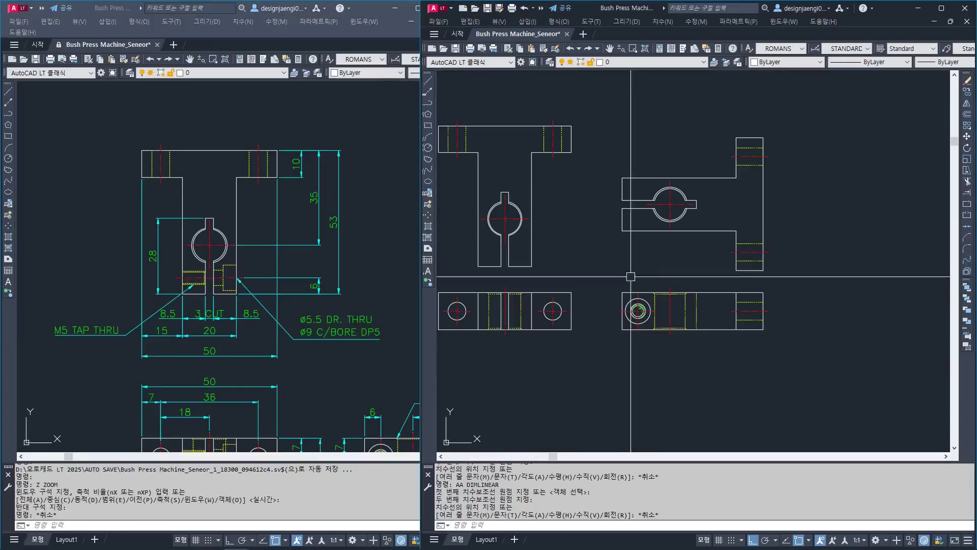
- Measure the depth of the counterbore's section symbol in the working drawing with a temporary linear dimension
scroll(649, 273, "down", 3)
scroll(650, 272, "up", 8)
key("Escape")
scroll(663, 330, "down", 4)
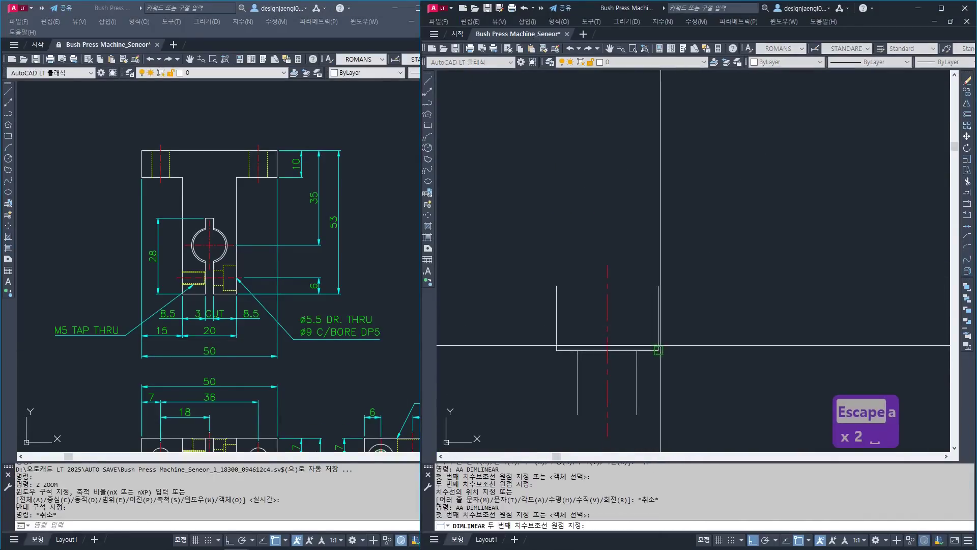
key("Escape")
- Stretch the open end of the counterbore section down 1 mm to make the counterbore shallower
type("s")
key("space")
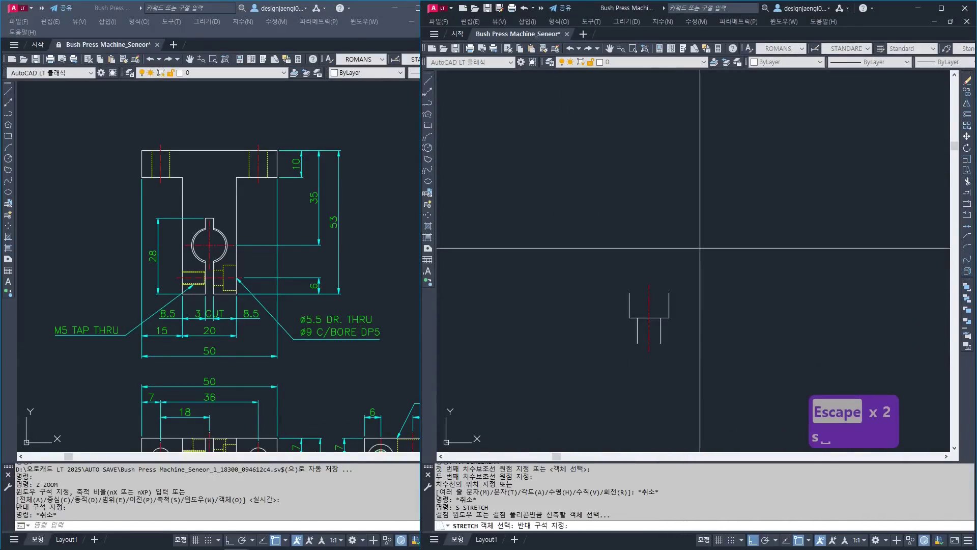
left_click(698, 244)
left_click(593, 306)
key("space")
left_click(757, 266)
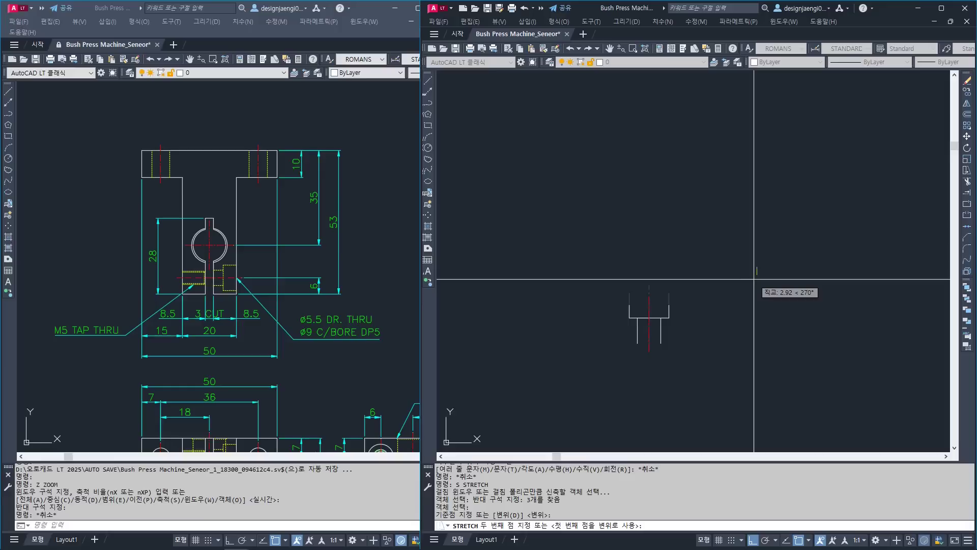
type("1")
key("space")
key("Escape")
- Check the shortened counterbore depth with a temporary linear dimension
scroll(678, 331, "up", 2)
type("aa")
key("space")
left_click(663, 309)
left_click(662, 276)
key("Escape")
- Change the counterbore section's outlines to the hidden-line layer 002
scroll(703, 309, "down", 2)
left_click(632, 284)
left_click(705, 354)
type("22")
key("Escape")
- Turn ortho off and move the counterbore section with its centre line into the space between the front and side views
type("m")
left_click(713, 272)
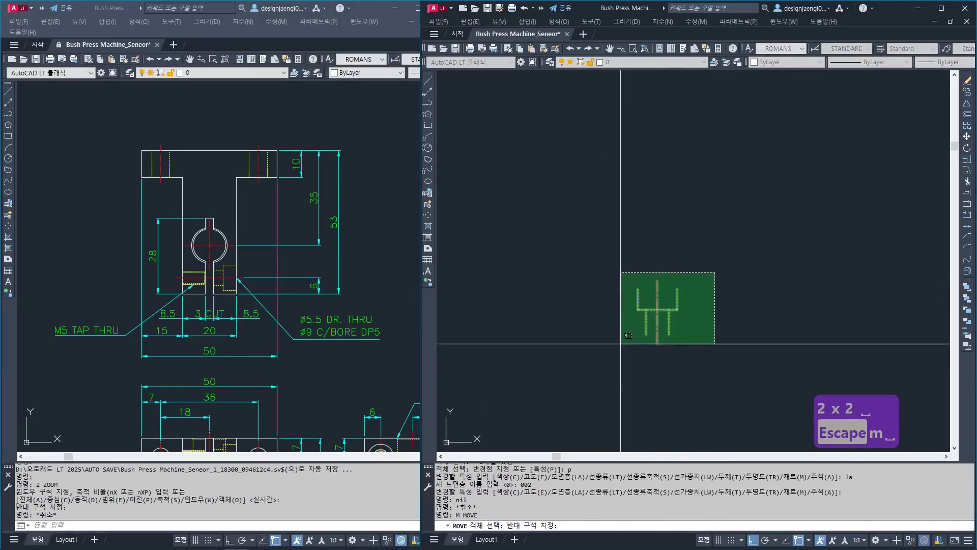
left_click(619, 343)
key("space")
left_click(646, 334)
key("F8")
scroll(631, 278, "up", 5)
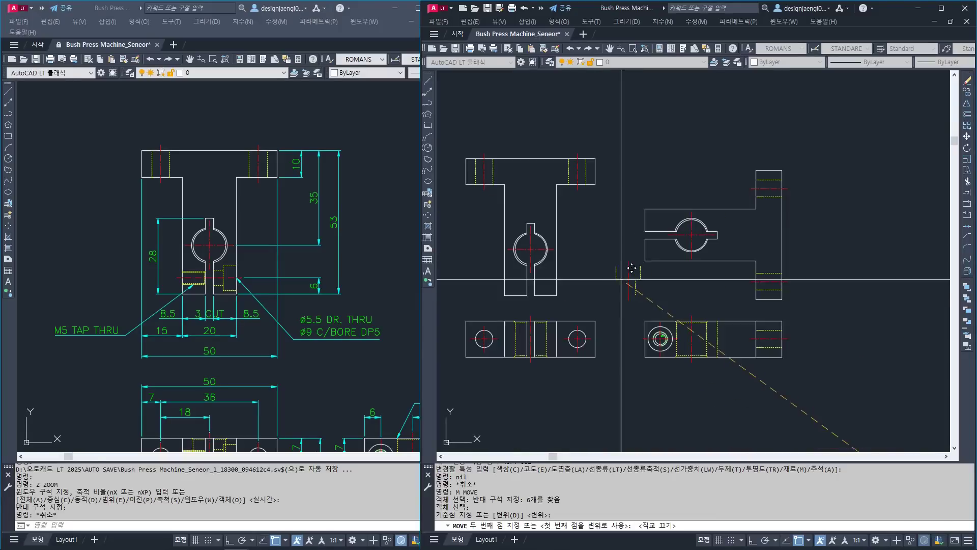
left_click(603, 277)
- Rotate the counterbore section to horizontal so that its wide open end faces right
scroll(604, 275, "up", 4)
key("Escape")
type("4")
left_click(663, 265)
left_click(579, 308)
key("space")
left_click(601, 281)
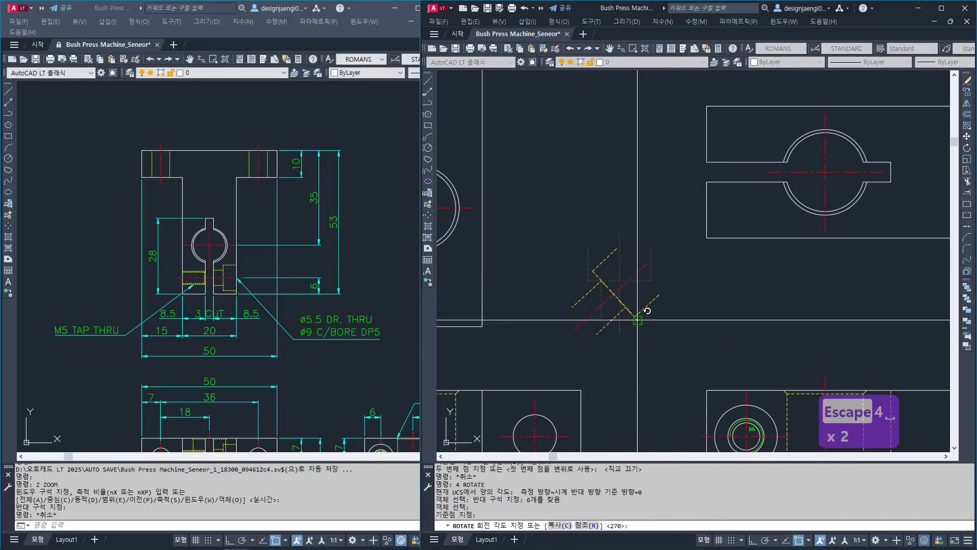
left_click(624, 348)
middle_click_drag(624, 348, 738, 331)
key("Escape")
key("Escape")
type("m")
key("Escape")
left_click(716, 291)
key("Escape")
- Move the counterbore section by the left end of its centre line onto the front view's lower right corner
type("m")
left_click(754, 227)
left_click(696, 346)
key("space")
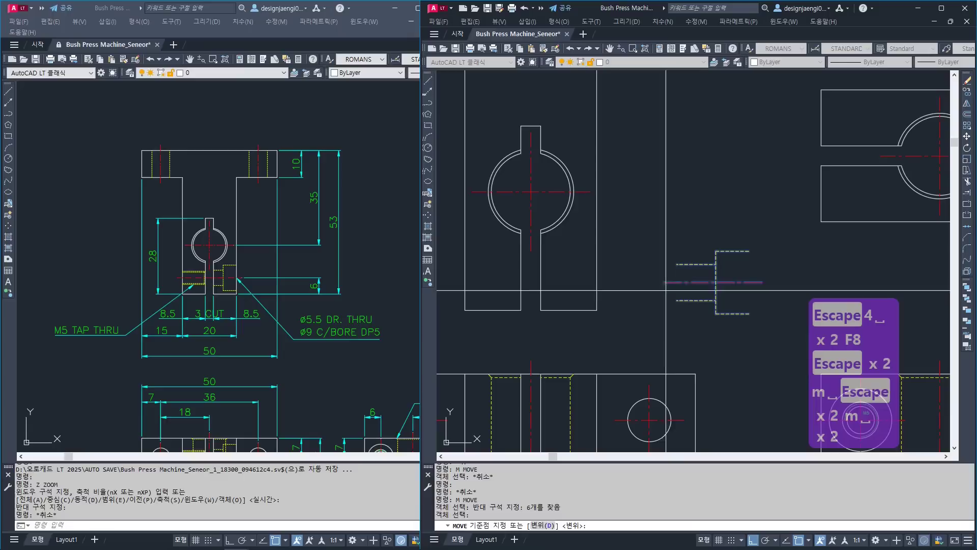
left_click(663, 282)
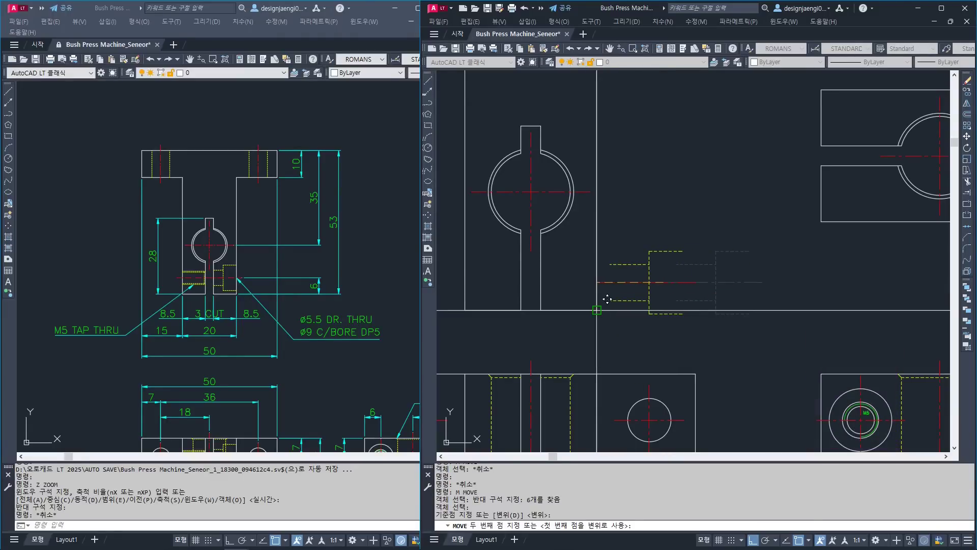
key("Escape")
- Move the counterbore section straight up 6 mm from the front view's bottom edge
type("m")
left_click(694, 245)
left_click(631, 355)
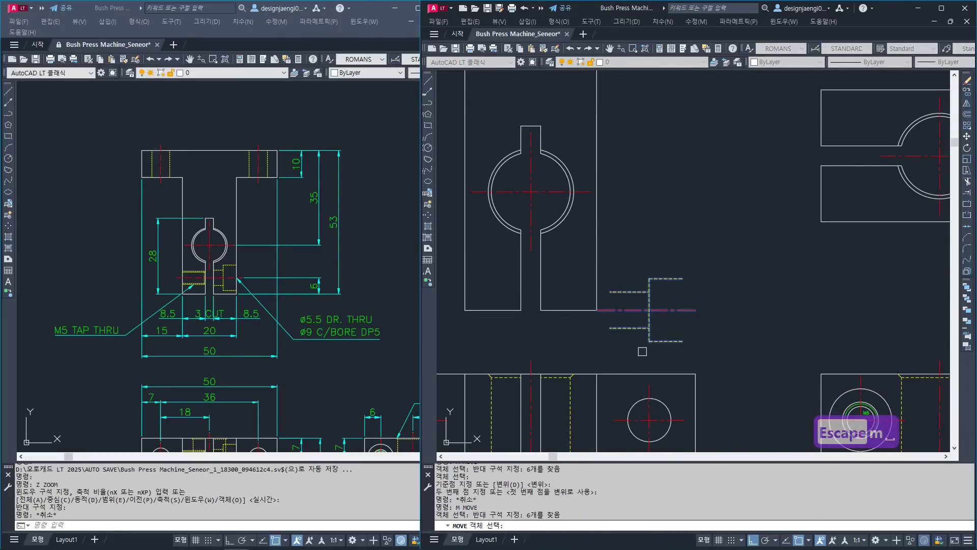
key("space")
left_click(744, 326)
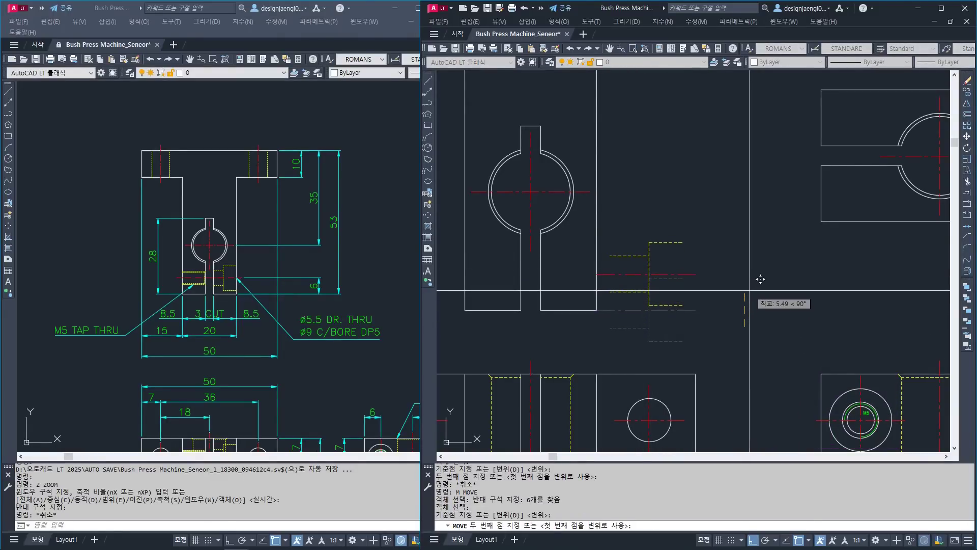
type("6")
key("Return")
- Move the counterbore section horizontally so that its open end lies on the front view's lower right edge
type("m")
key("space")
left_click(734, 219)
left_click(631, 316)
key("space")
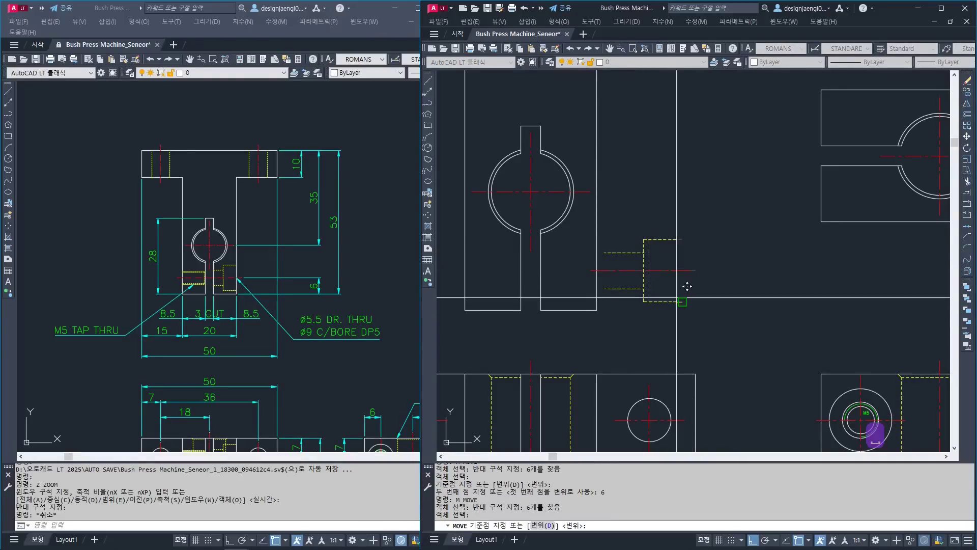
left_click(681, 301)
- Stretch the left ends of the counterbore's through-hole lines and centre line back to the slot's right edge
scroll(598, 296, "up", 4)
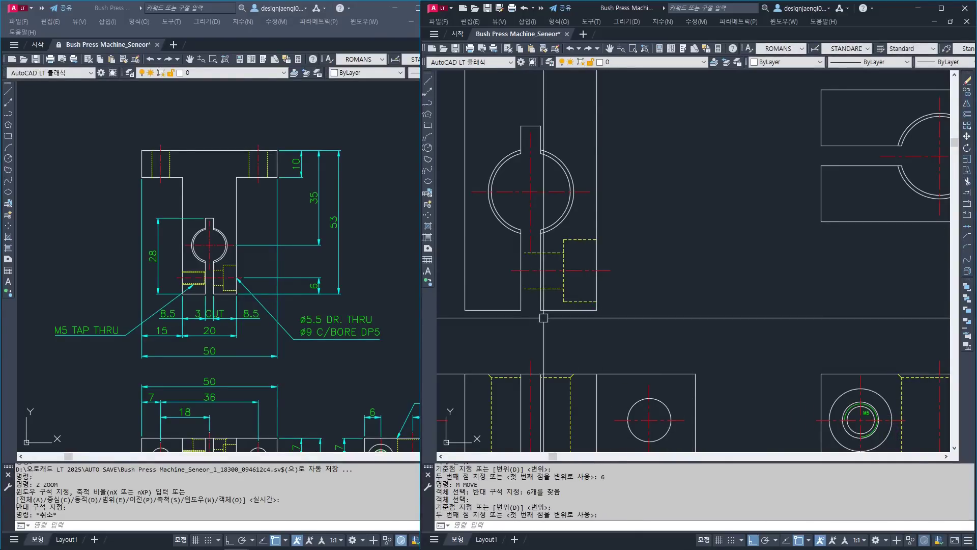
key("Escape")
type("s")
key("space")
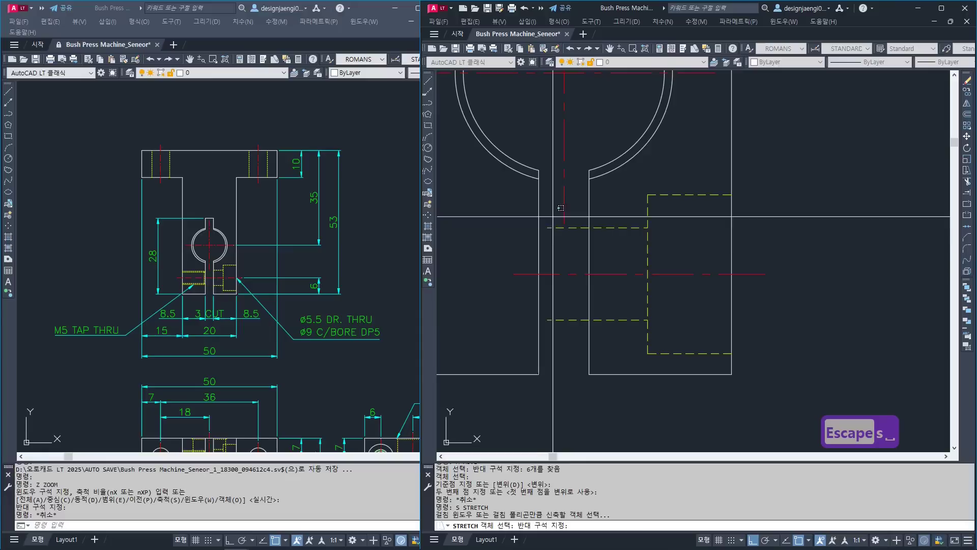
left_click(546, 213)
left_click(508, 325)
key("space")
left_click(547, 319)
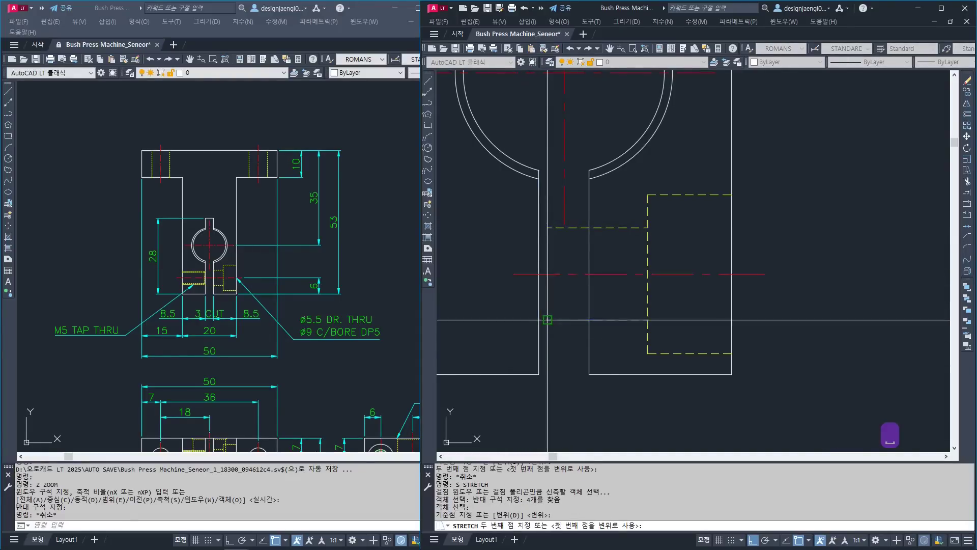
left_click(586, 320)
scroll(643, 280, "down", 4)
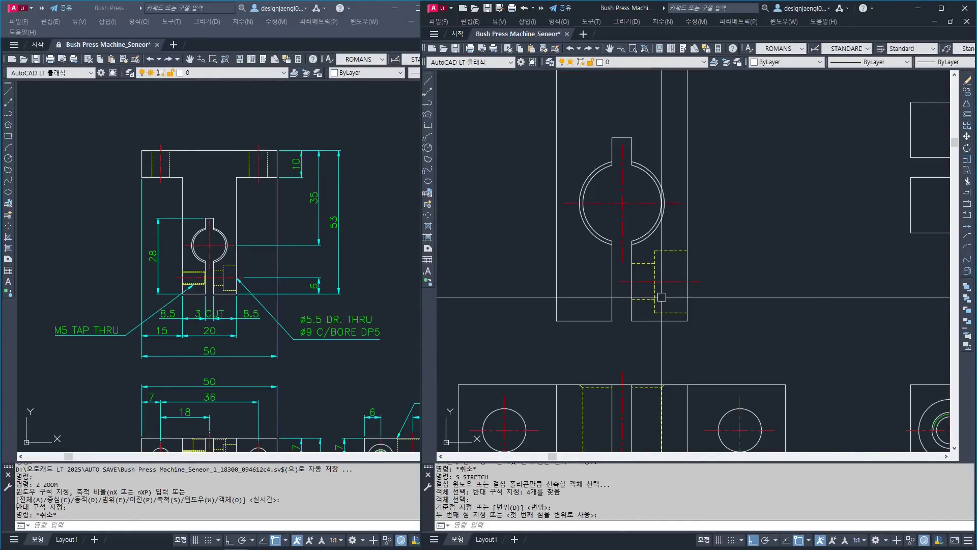
- Extend the counterbore's centre line leftwards across the slot to the front view's left edge
key("Escape")
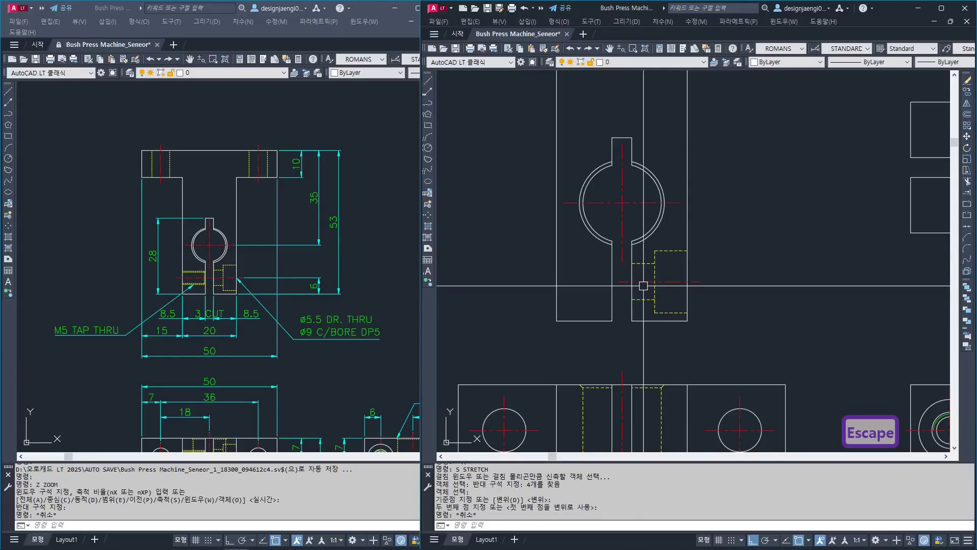
left_click(642, 282)
left_click(618, 282)
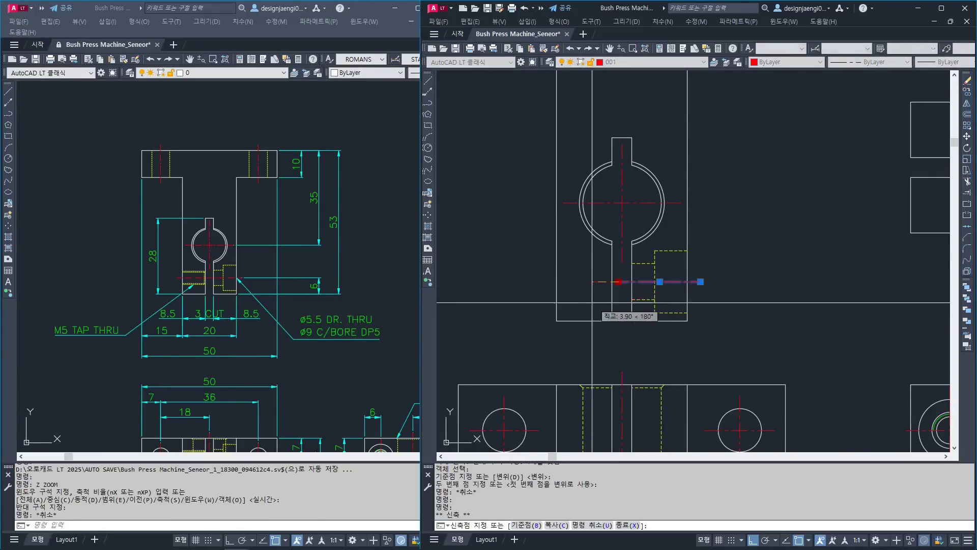
left_click(554, 282)
key("Escape")
- Lengthen the left end of the counterbore's centre line 2 mm beyond the front view's left edge
left_click(588, 266)
left_click(574, 300)
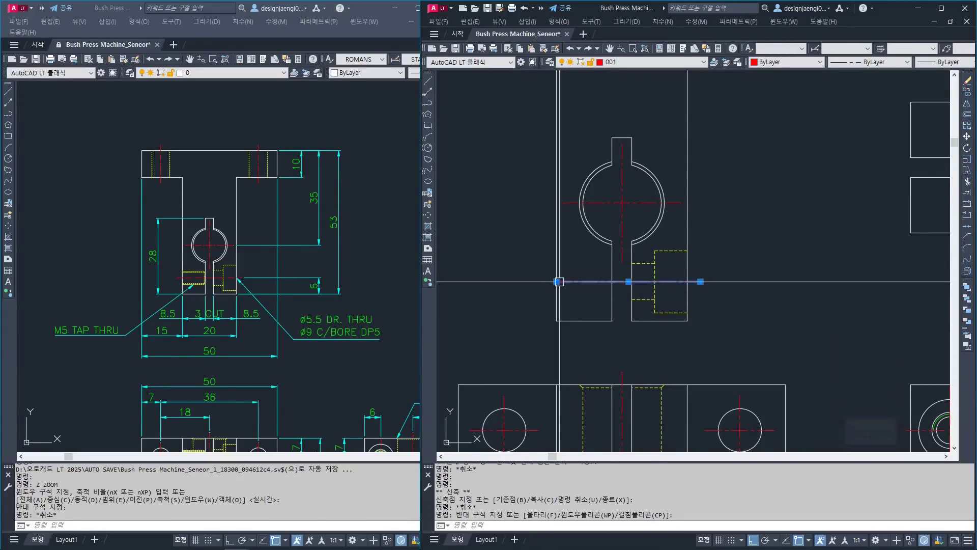
left_click(556, 282)
key("Escape")
left_click(562, 250)
key("Escape")
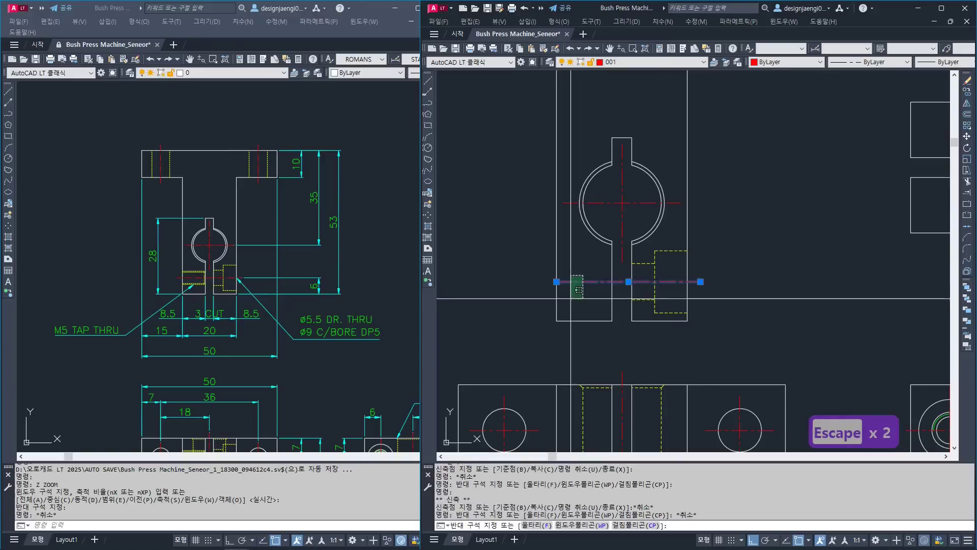
key("Escape")
left_click(557, 282)
type("2")
key("space")
key("Escape")
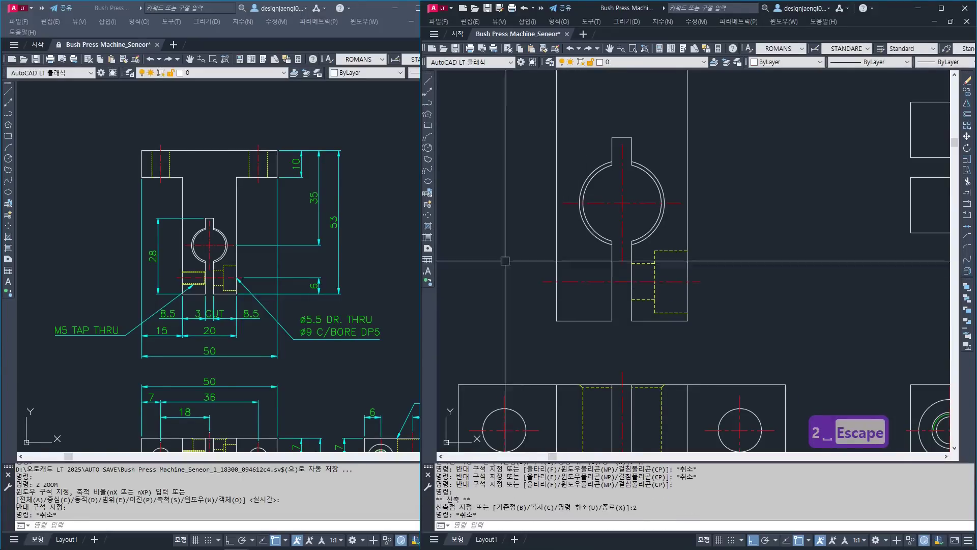
- Rotate the M5 tap's section symbol to horizontal so that its drill point faces left
scroll(646, 293, "down", 5)
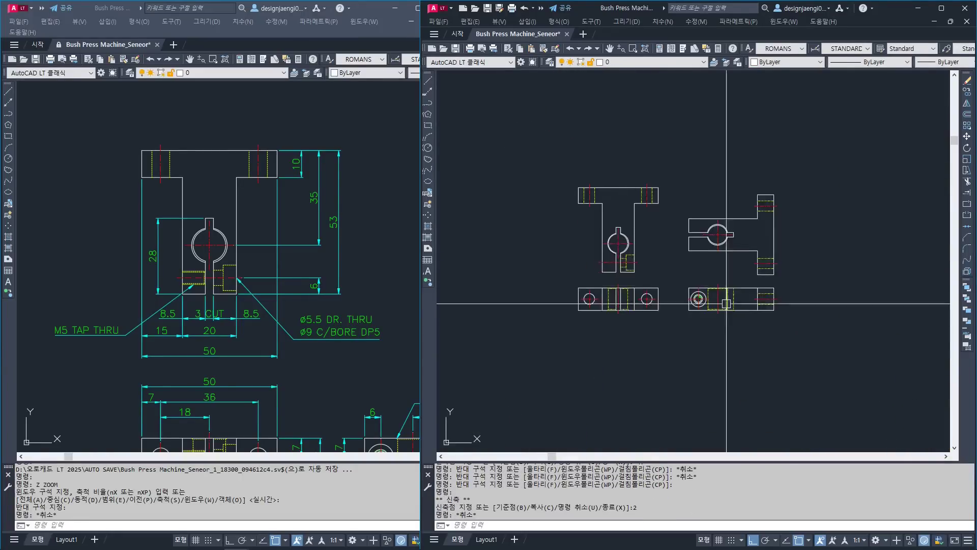
key("Escape")
type("4")
left_click(747, 214)
left_click(659, 351)
key("space")
left_click(693, 290)
left_click(722, 353)
key("Escape")
- Move the M5 tap's section symbol with ortho off to the free space beside the front view's lower left edge
type("m")
left_click(787, 239)
left_click(600, 344)
key("space")
left_click(693, 291)
scroll(728, 315, "down", 5)
key("F8")
middle_click_drag(461, 306, 617, 301)
scroll(631, 297, "up", 4)
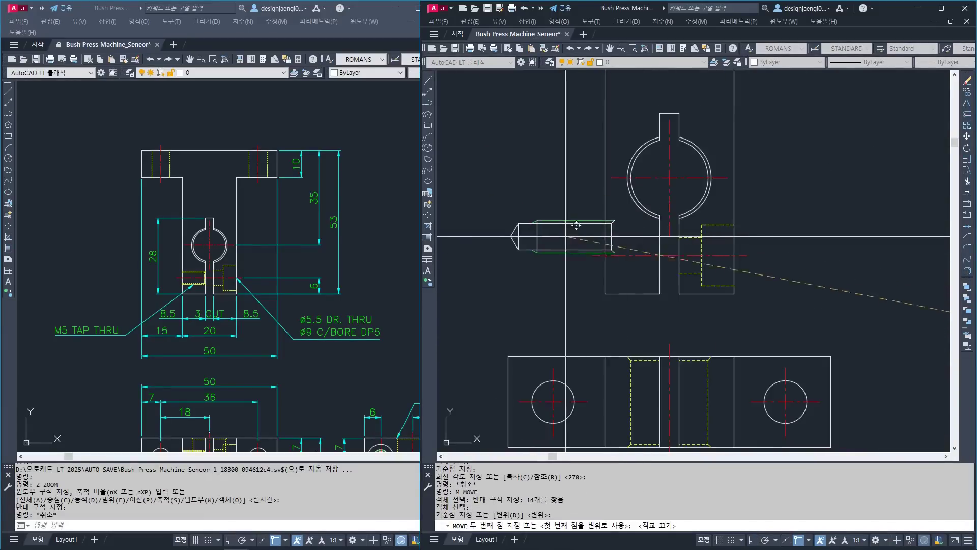
key("Escape")
key("Escape")
- Erase the tap section symbol's own centre line
type("e")
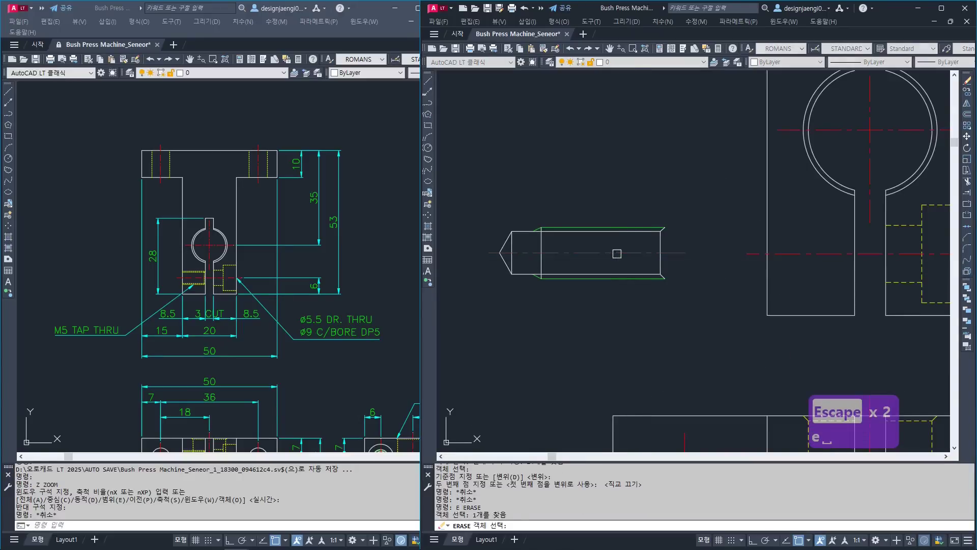
left_click(647, 260)
key("space")
key("Escape")
- Change all remaining lines of the tap's section symbol to layer 002
scroll(648, 270, "up", 2)
left_click(476, 190)
left_click(691, 309)
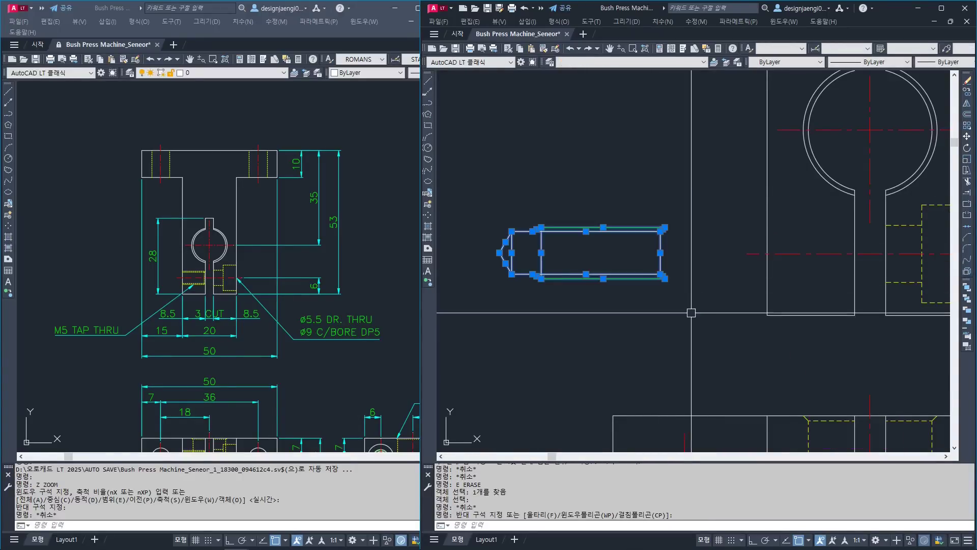
type("22")
key("space")
key("Escape")
- Move the tap symbol so the midpoint of its open end sits on the left end of the counterbore's centre line
type("m")
left_click(693, 192)
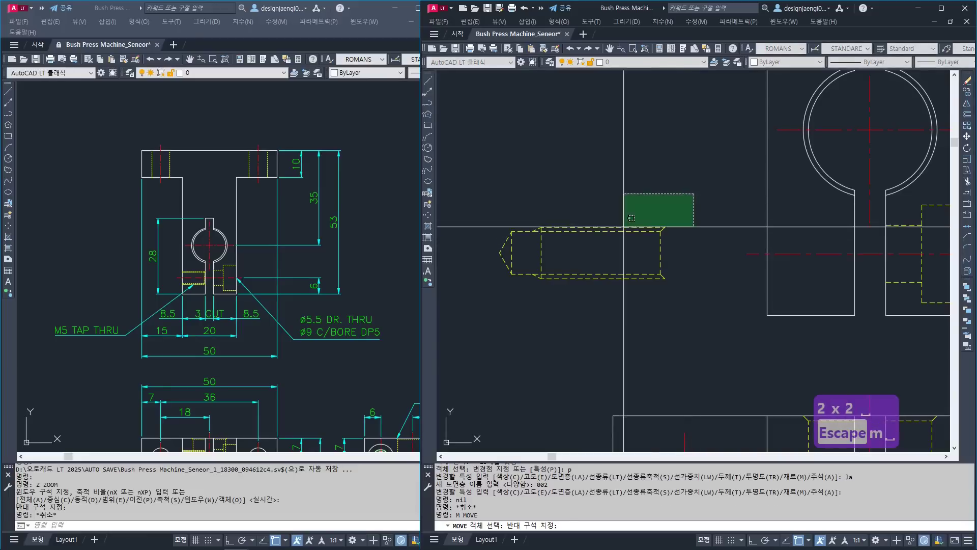
left_click(497, 316)
key("space")
left_click(660, 251)
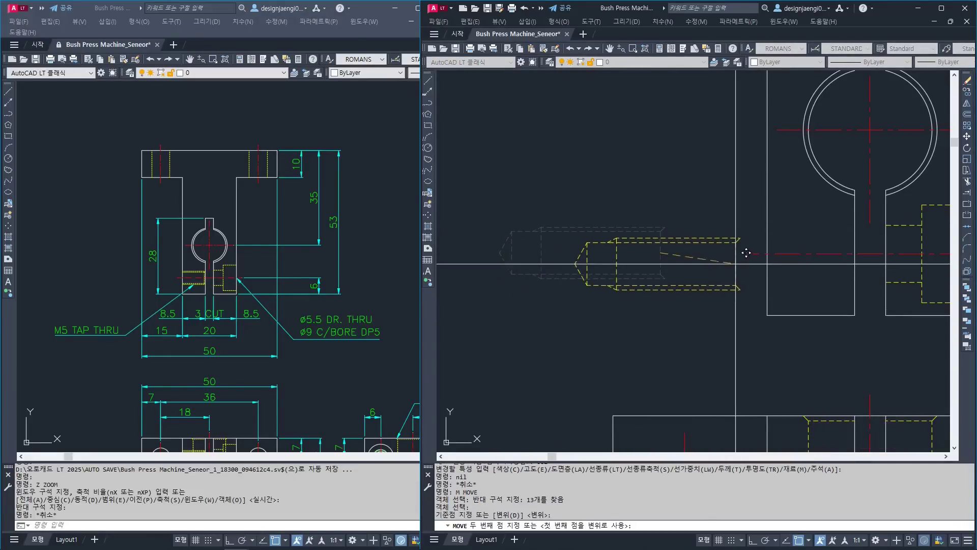
left_click(757, 243)
middle_click_drag(758, 242, 718, 250)
key("Escape")
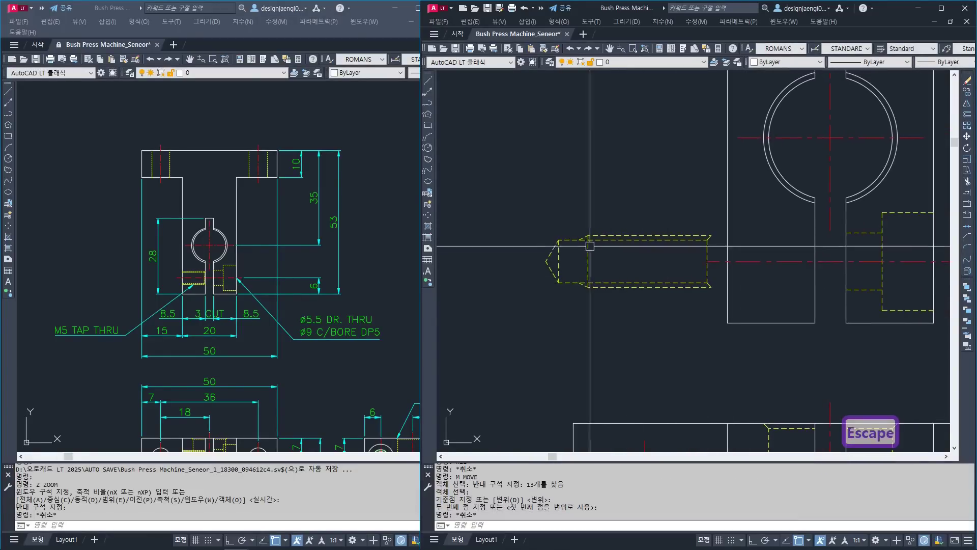
- Move the tap symbol horizontally until its chamfered open end meets the slot's left edge in the front view
type("m")
left_click(524, 212)
left_click(752, 306)
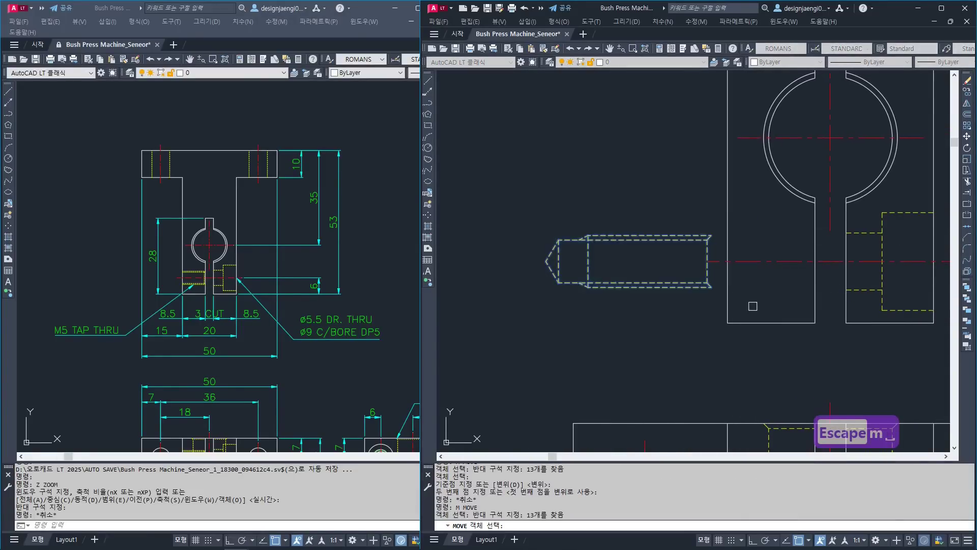
key("space")
left_click(711, 287)
left_click(814, 287)
key("Escape")
key("Escape")
- Trim the tap's thread lines that extend past the front view's left edge
type("tr")
key("space")
left_click(700, 224)
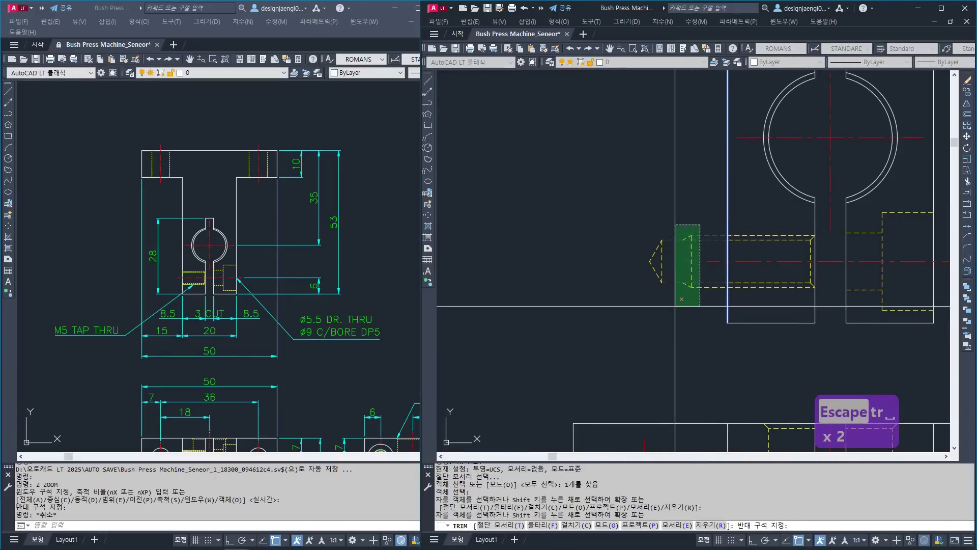
left_click(681, 300)
key("Escape")
key("Escape")
- Erase the leftover drill point and end pieces of the tap outside the front view's left edge
type("e")
left_click(695, 218)
left_click(634, 316)
right_click(636, 315)
scroll(687, 323, "down", 4)
middle_click_drag(649, 289, 611, 286)
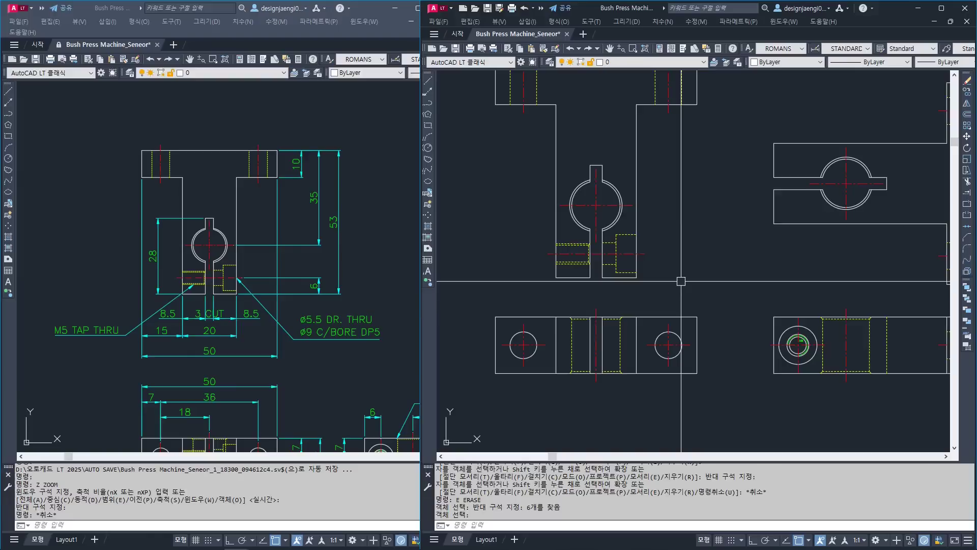
- Examine the tap and counterbore lines in the reference's bottom view against the redrawn bottom view
middle_click_drag(274, 352, 294, 256)
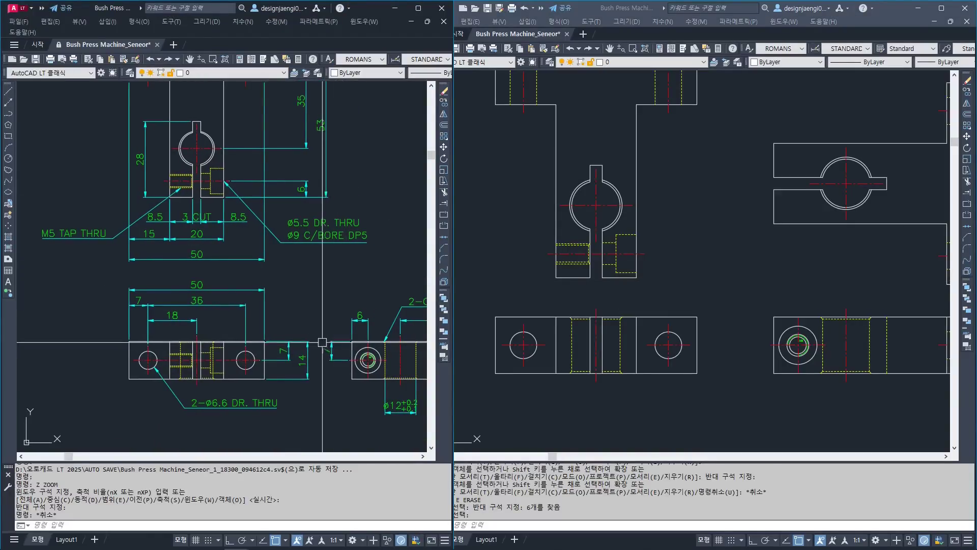
left_click(699, 412)
key("Escape")
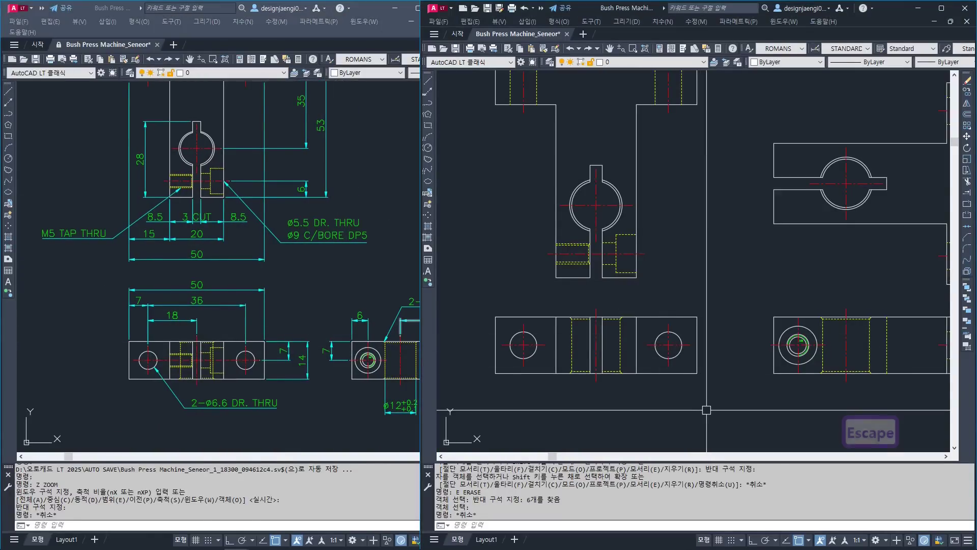
key("ctrl+3")
left_click_drag(534, 337, 648, 366)
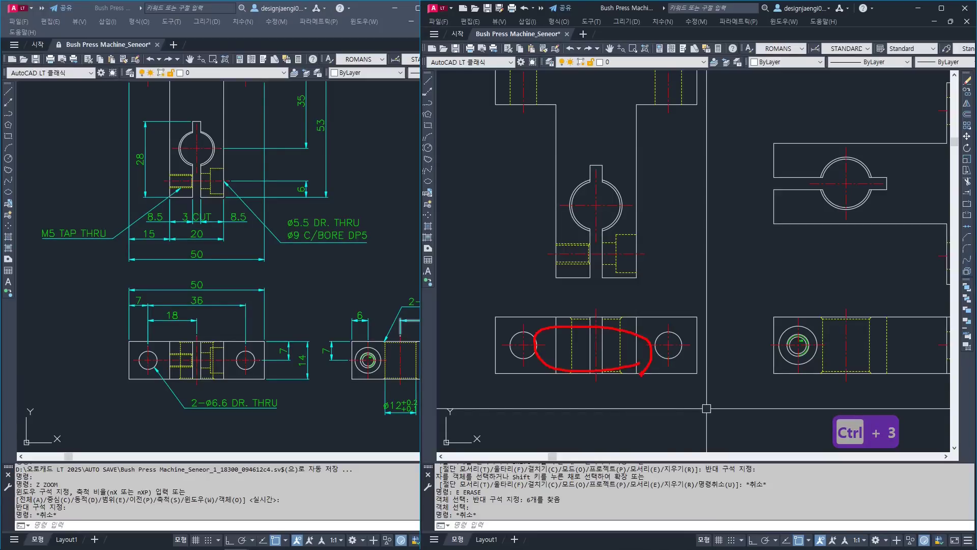
key("Escape")
scroll(590, 257, "up", 2)
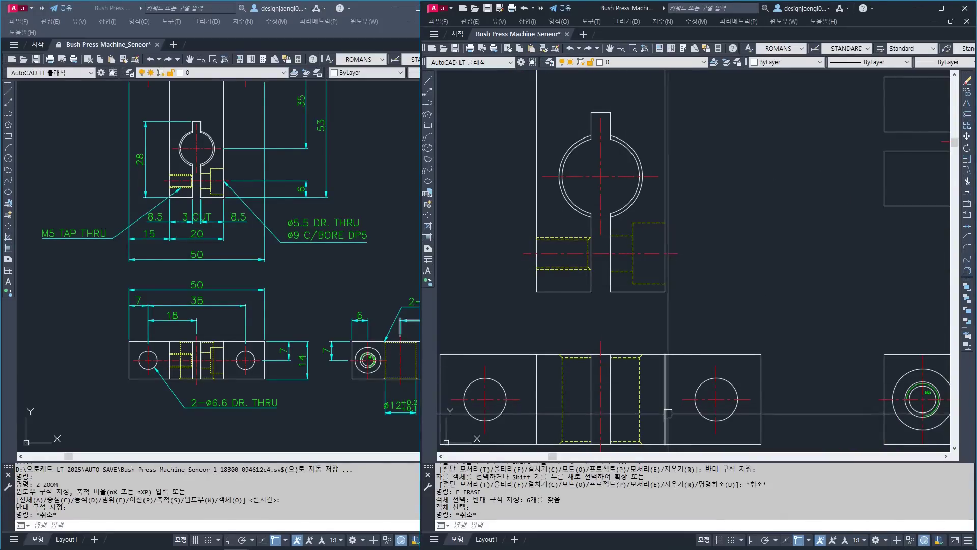
key("Escape")
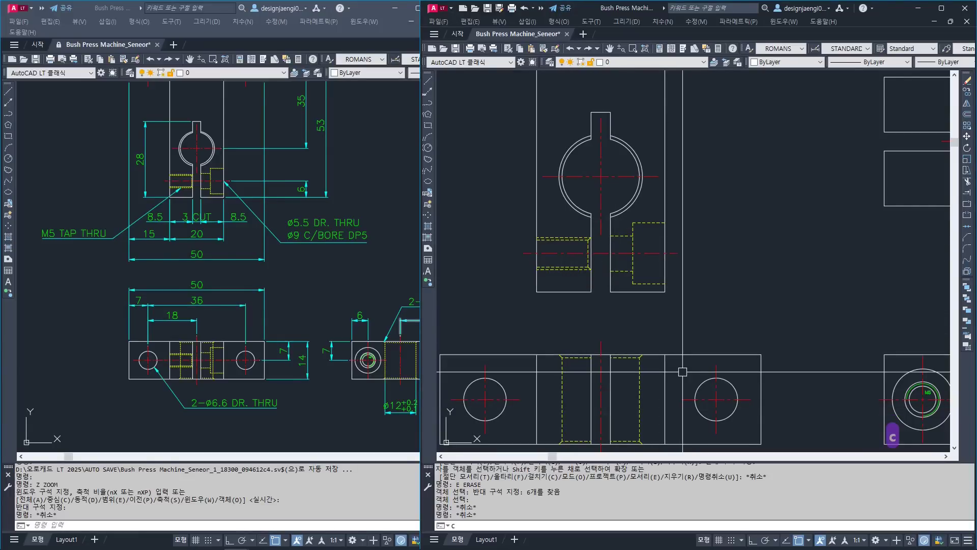
- Copy the front view's tap, counterbore and centre line into the bottom view, aligned with the stem's right edge at the view's mid-height
key("Return")
left_click(505, 218)
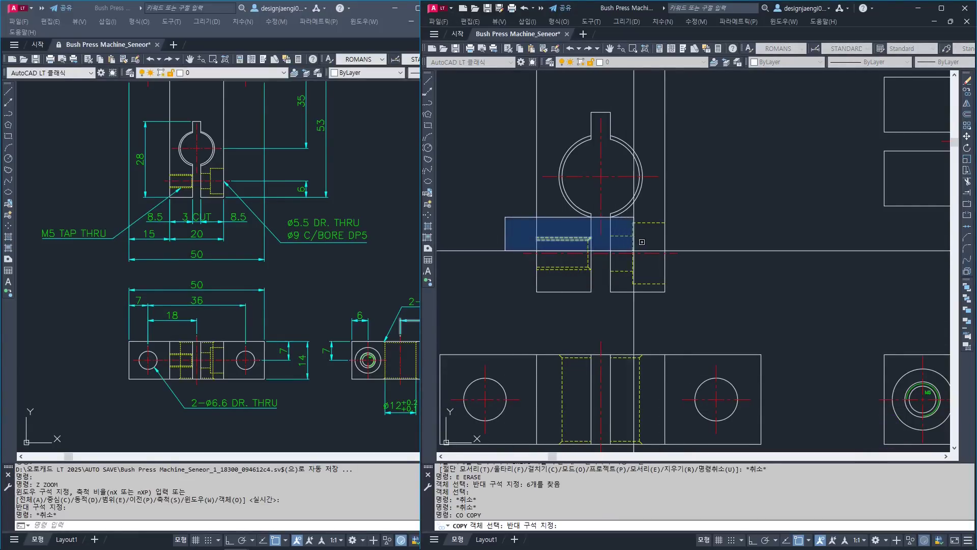
left_click(682, 265)
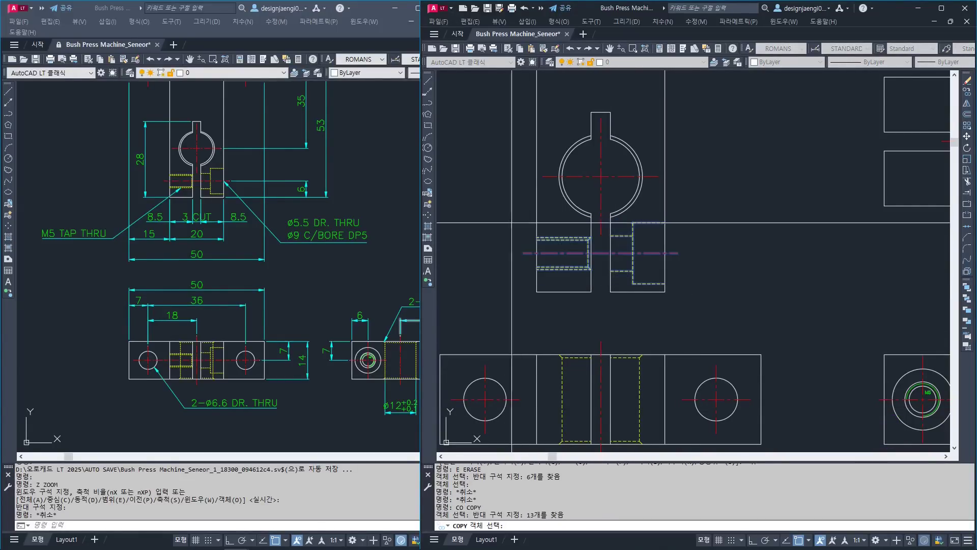
left_click(510, 223)
left_click(693, 283)
key("Return")
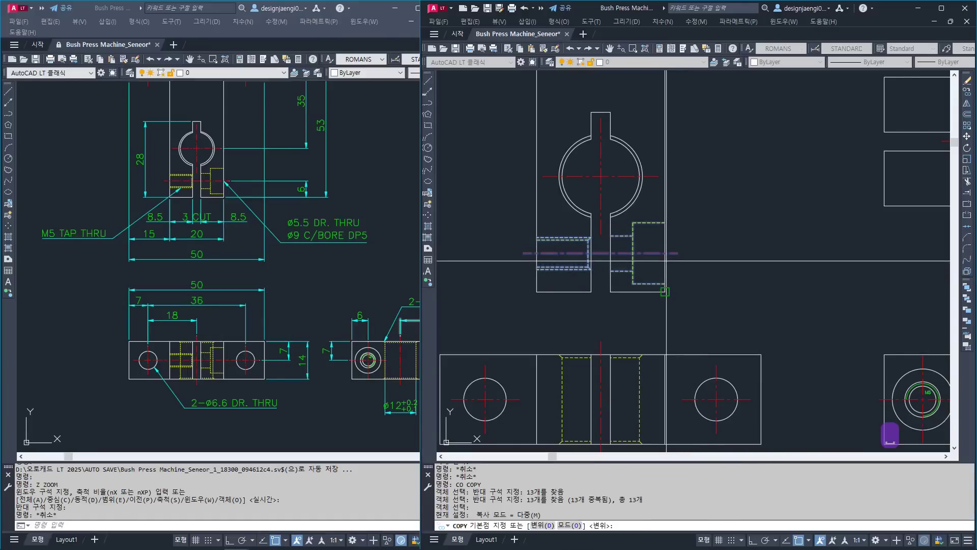
left_click(664, 253)
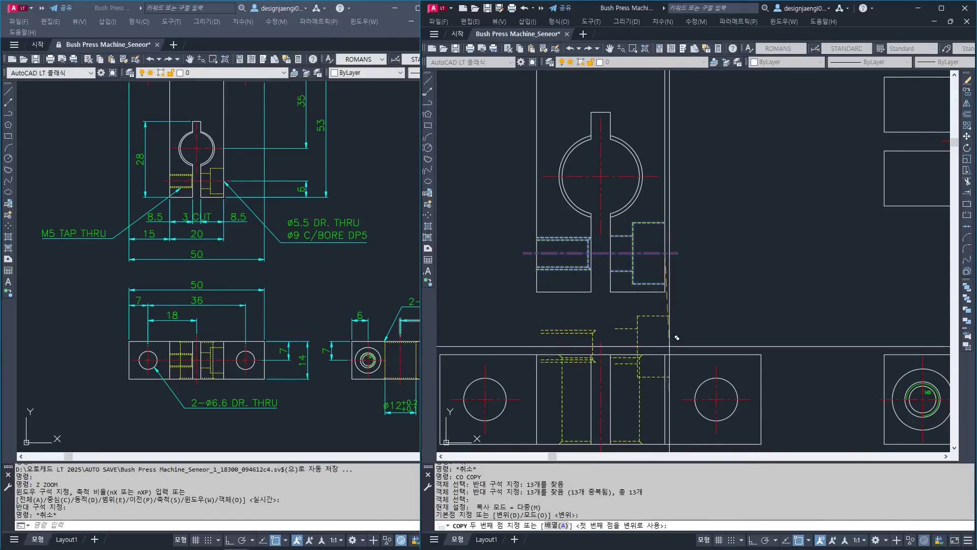
left_click(665, 397)
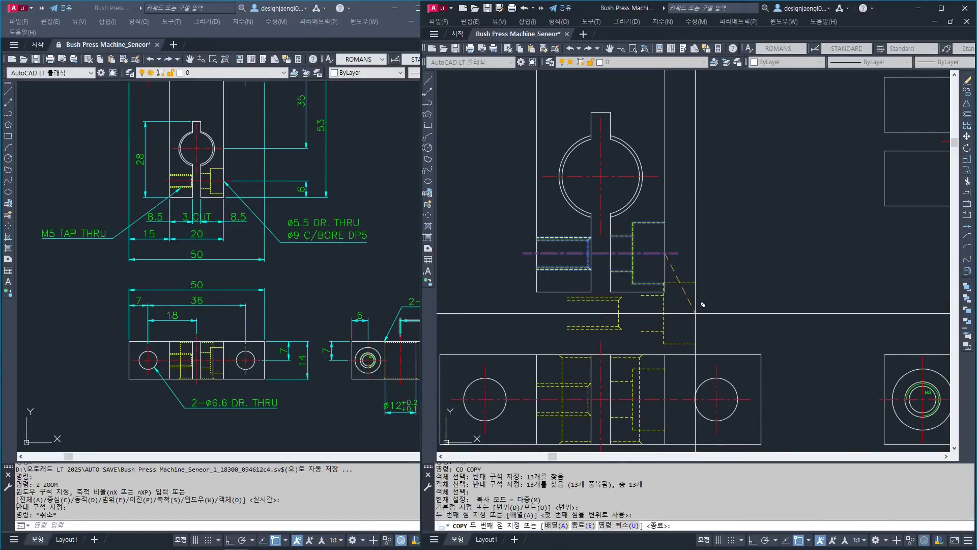
key("Escape")
- Erase the rotated auxiliary copy of the front view above the side view
scroll(687, 321, "down", 4)
key("Escape")
type("e")
key("space")
left_click(689, 150)
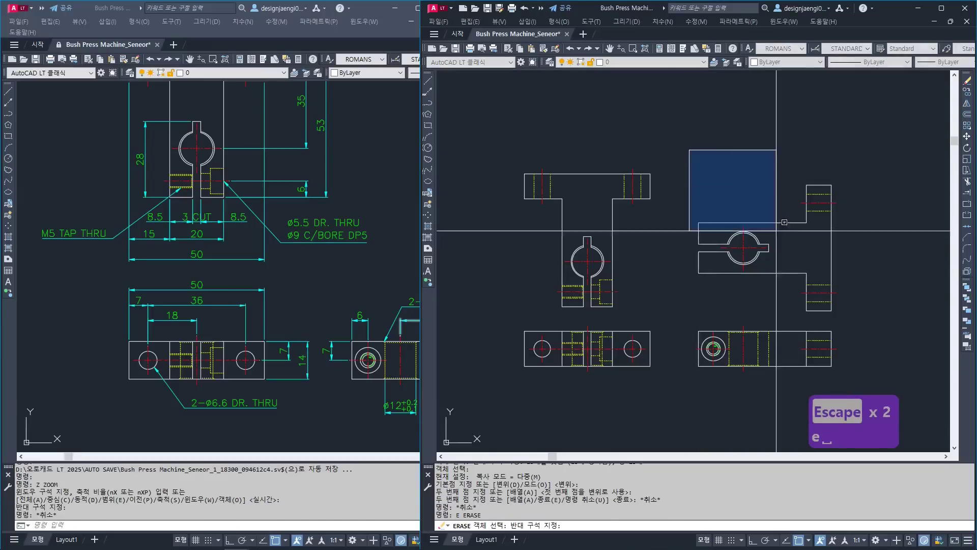
left_click(858, 321)
key("space")
- Compare the three redrawn views as a whole with the complete reference drawing
scroll(731, 290, "up", 1)
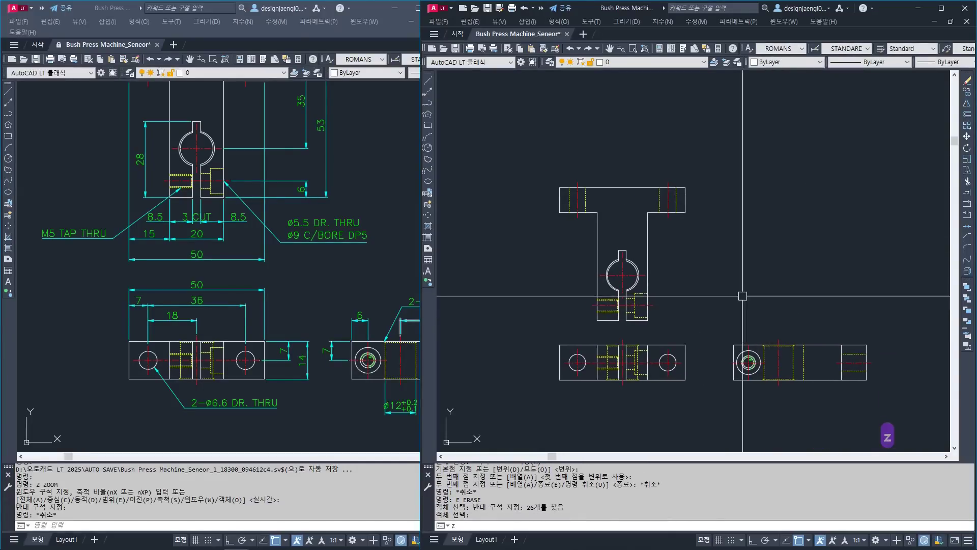
scroll(757, 299, "down", 1)
type("z")
key("space")
left_click(528, 165)
left_click(880, 391)
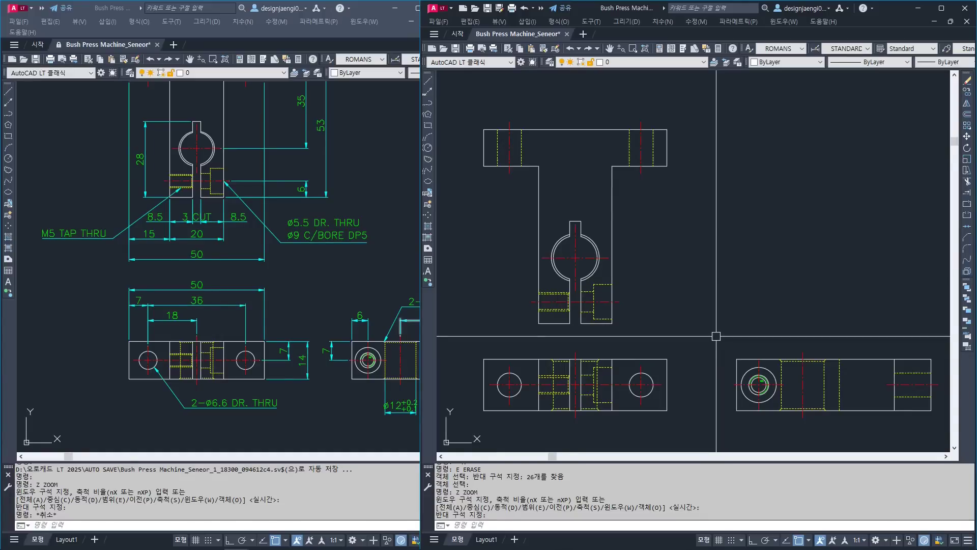
left_click(304, 304)
middle_click_drag(313, 325, 281, 349)
type("z")
key("space")
key("space")
scroll(239, 279, "down", 5)
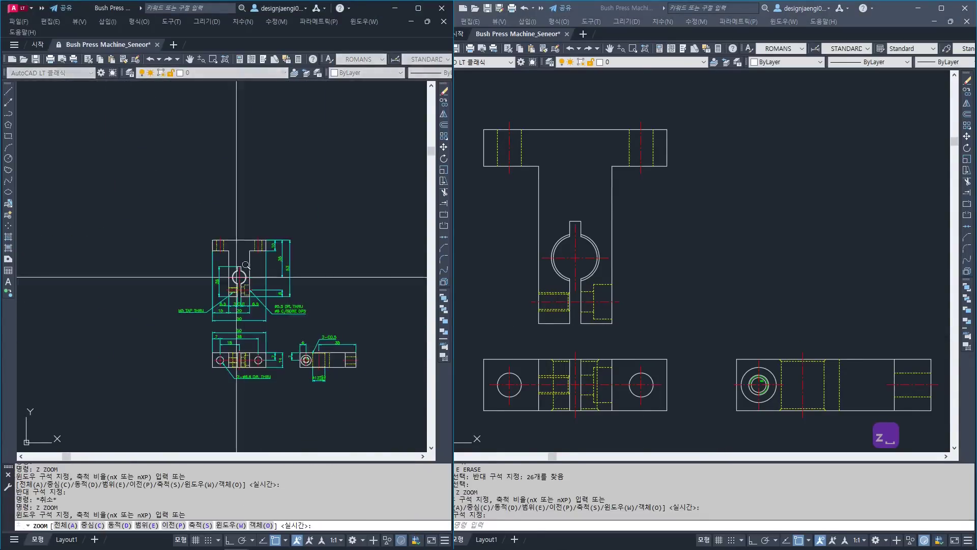
left_click(176, 228)
left_click(370, 377)
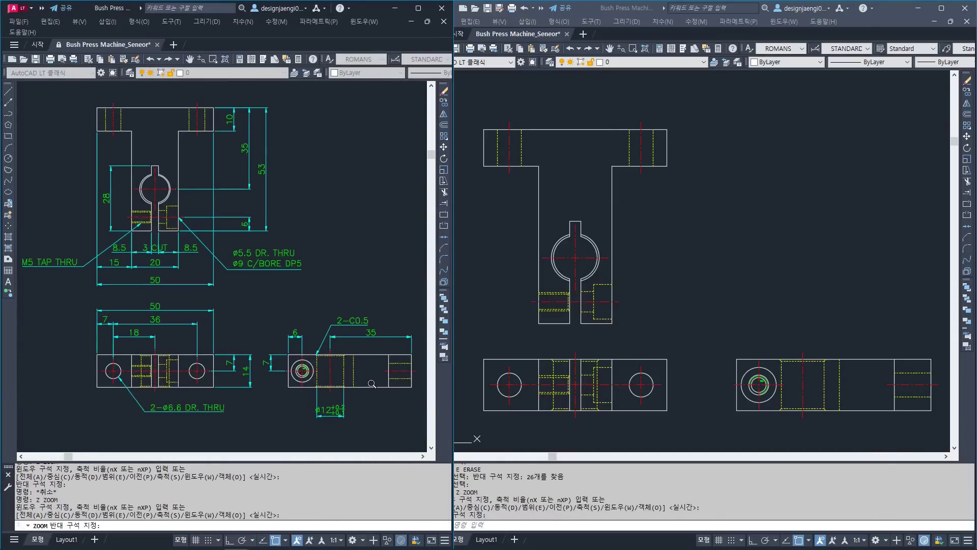
key("Escape")
left_click(736, 302)
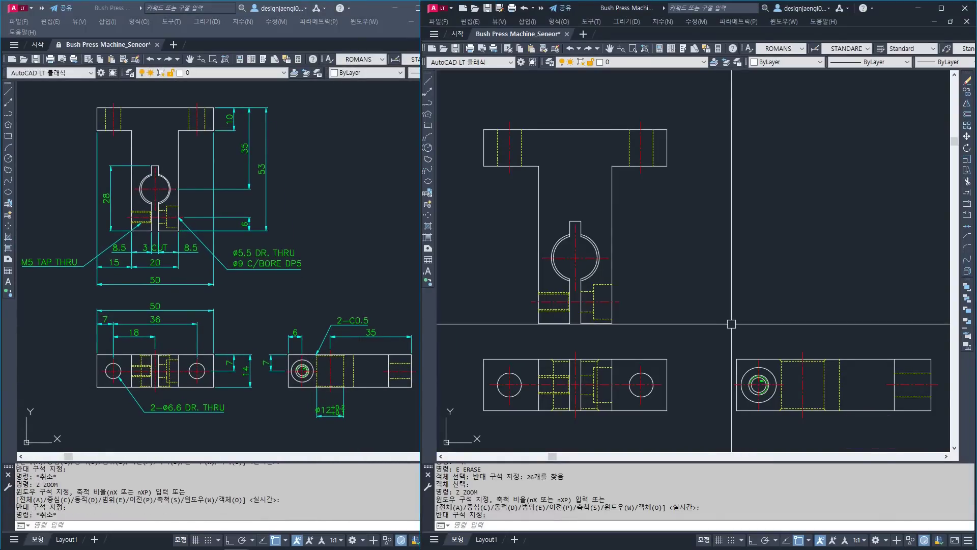